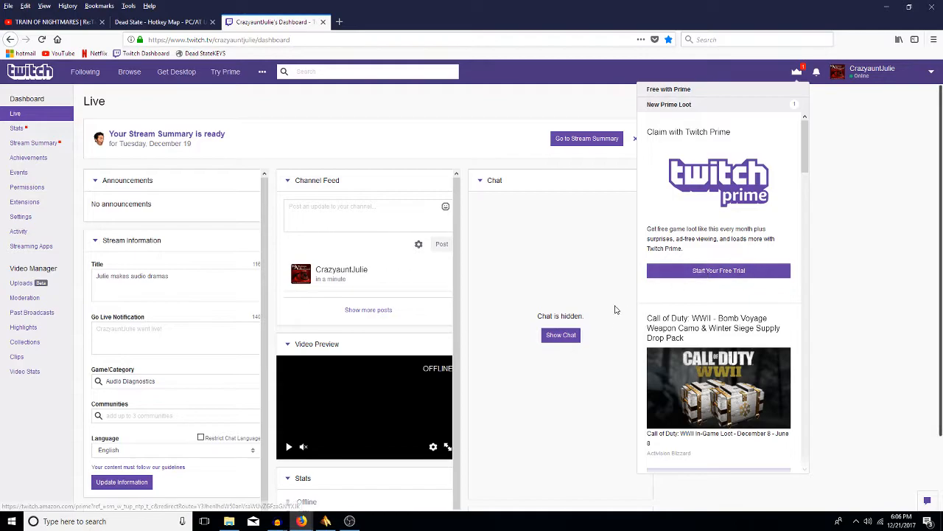
Switch to the scene project in Audacity and delete the "I'll be right back" label from the label track
mouse_move(303, 525)
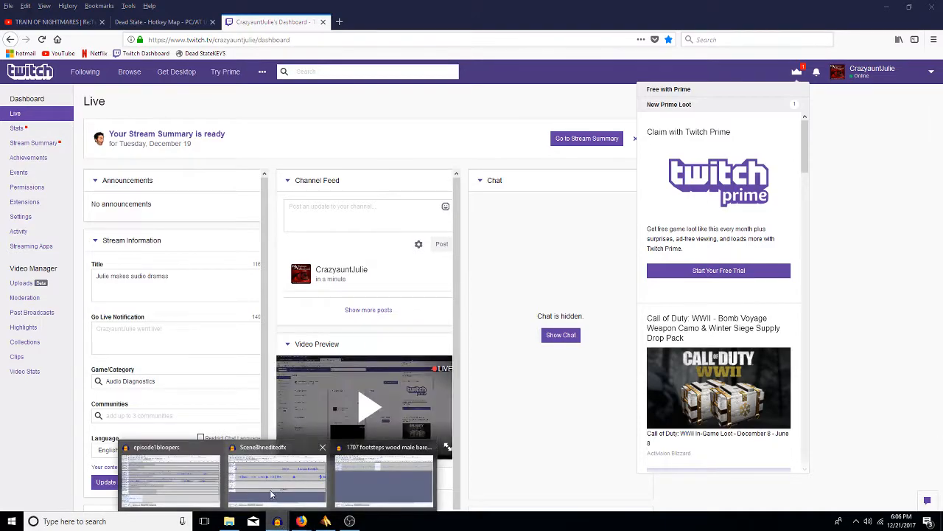
left_click(272, 490)
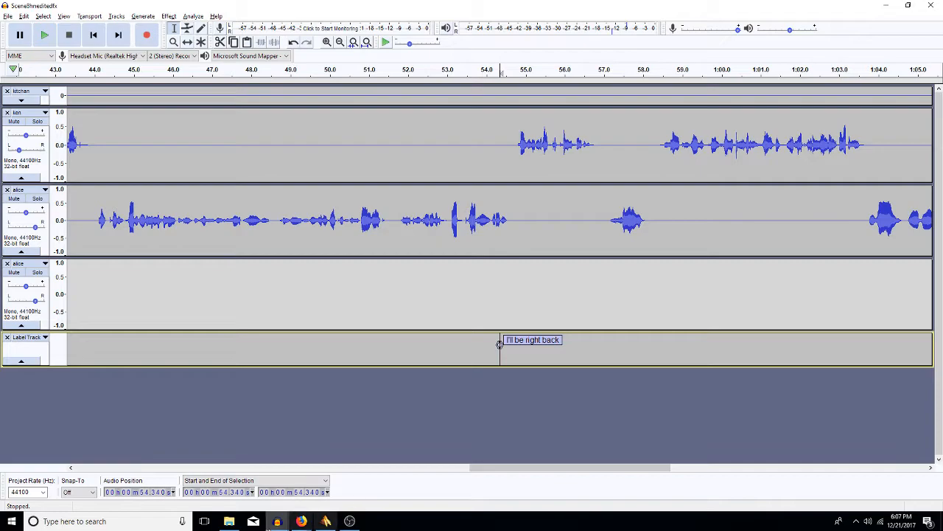
mouse_move(302, 521)
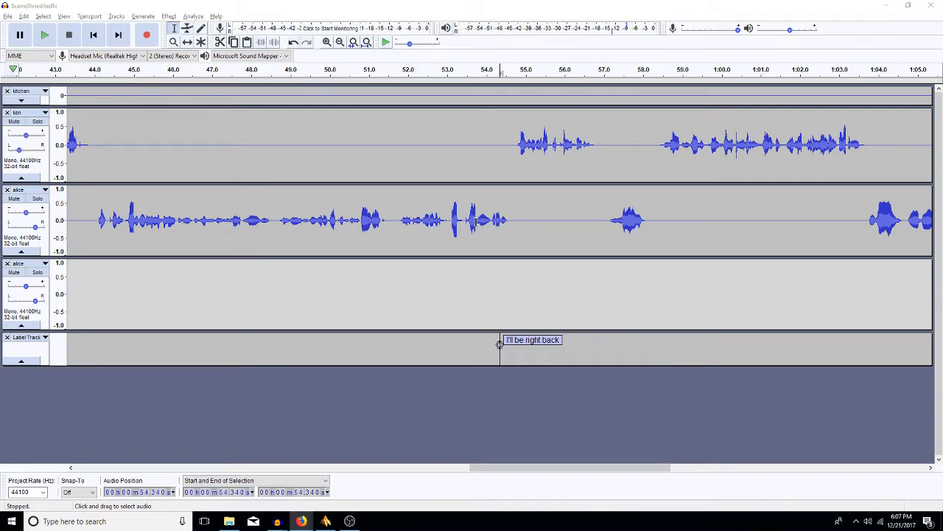
left_click(543, 339)
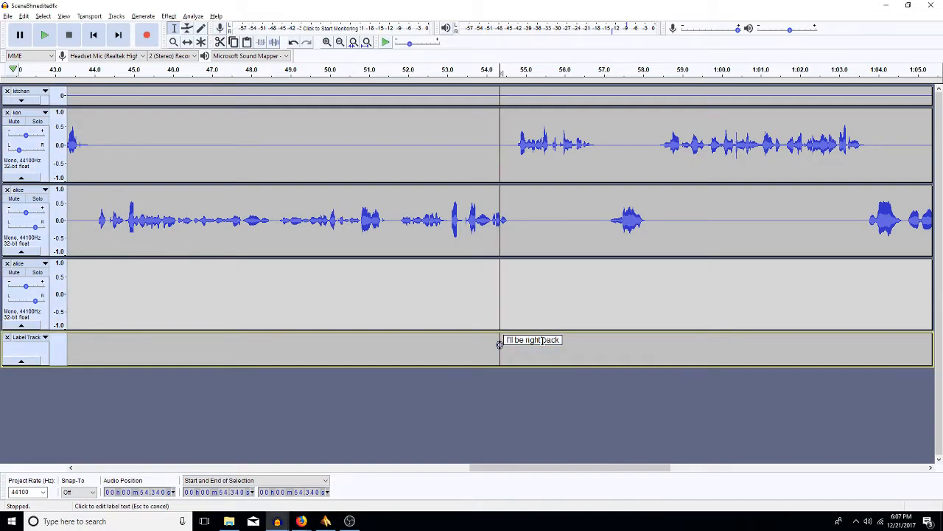
key("BackSpace")
key("BackSpace")
key("BackSpace")
key("BackSpace")
key("BackSpace")
key("BackSpace")
key("BackSpace")
key("BackSpace")
key("BackSpace")
left_click_drag(493, 348, 530, 338)
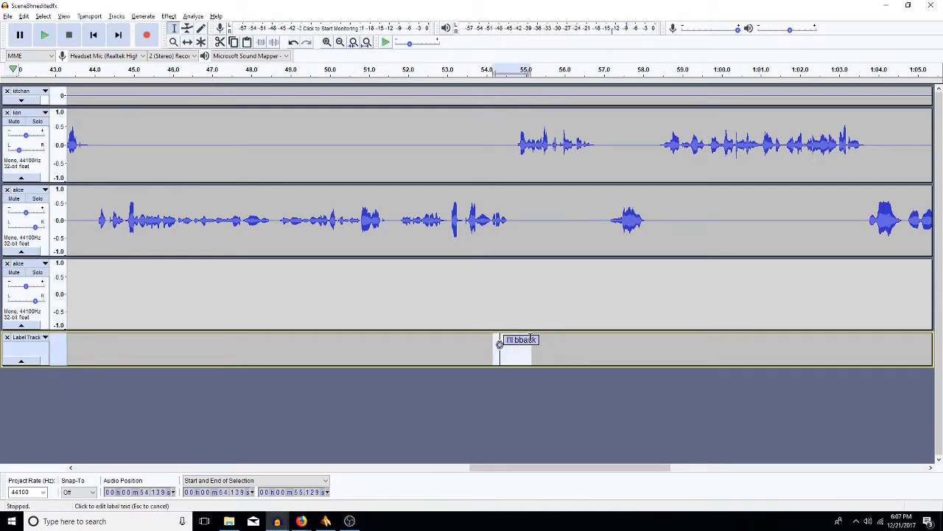
key("Delete")
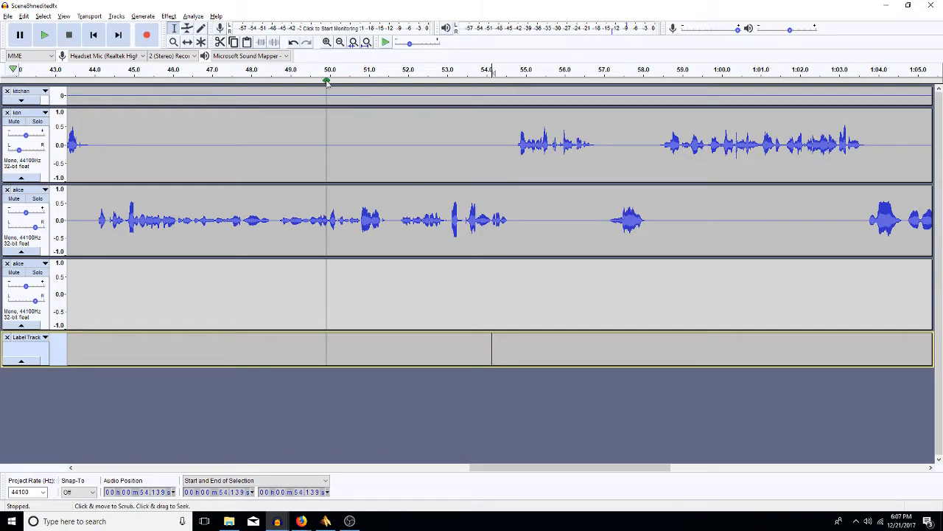
Make the kitchan track slightly taller and remove the empty label track from the project
left_click(366, 43)
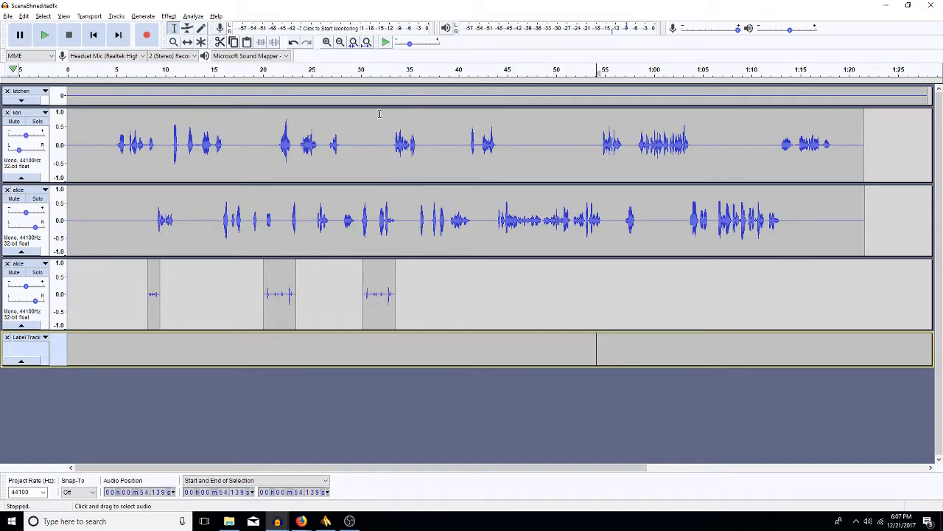
left_click_drag(385, 103, 415, 110)
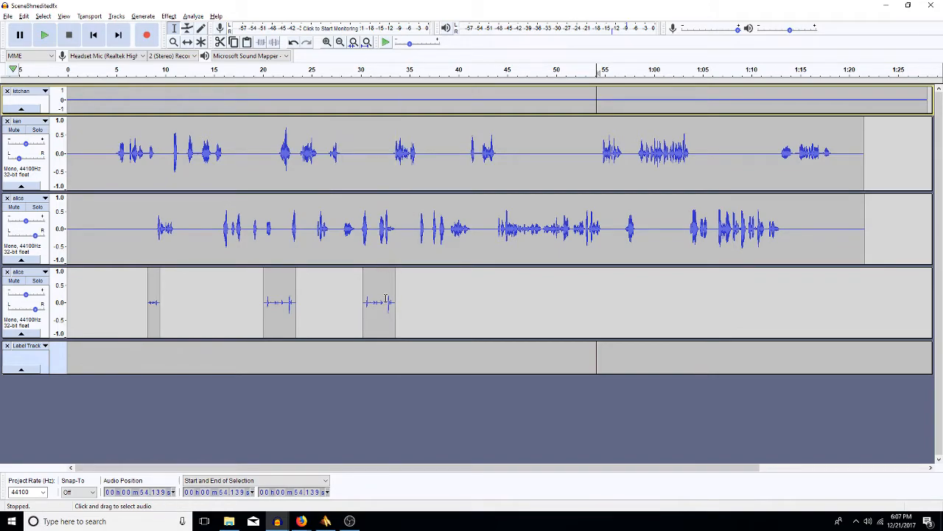
left_click(6, 346)
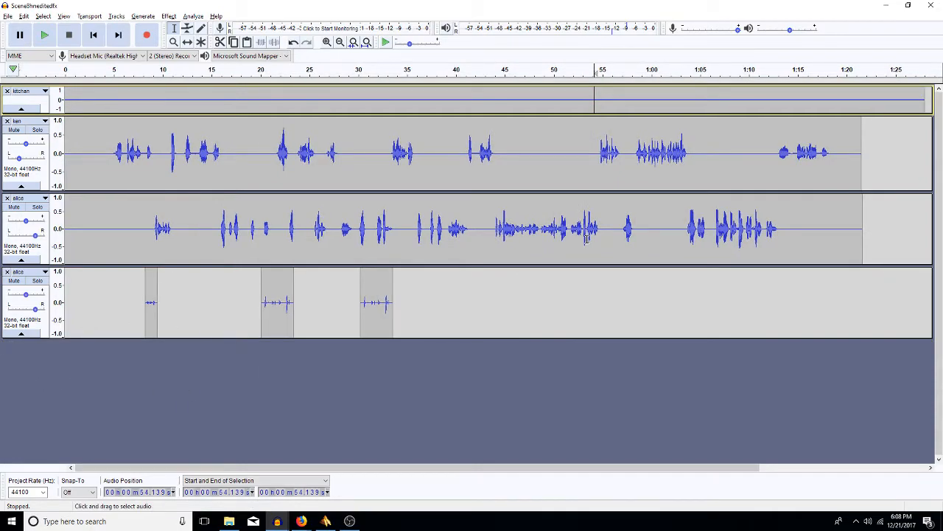
Play the scene from about 4.4 s to about 20 s to check the timing of the dialogue
left_click(432, 278)
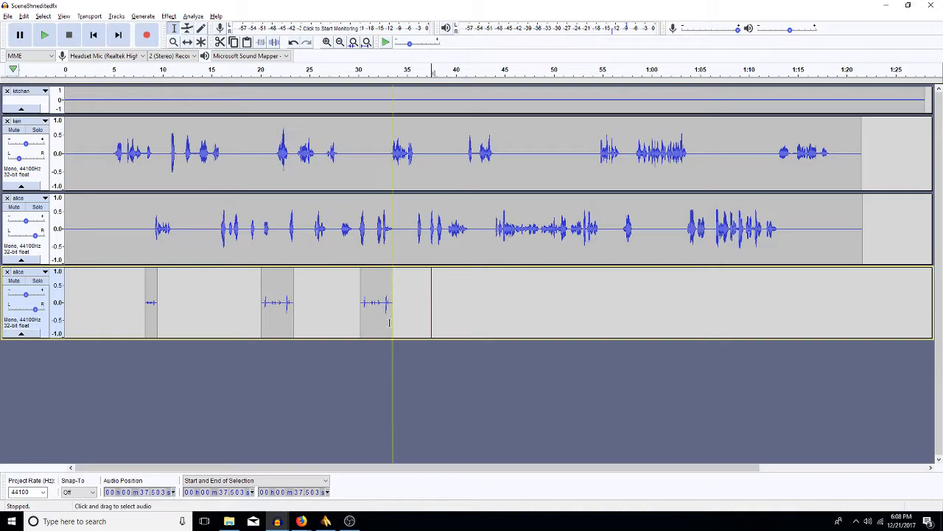
left_click(420, 274)
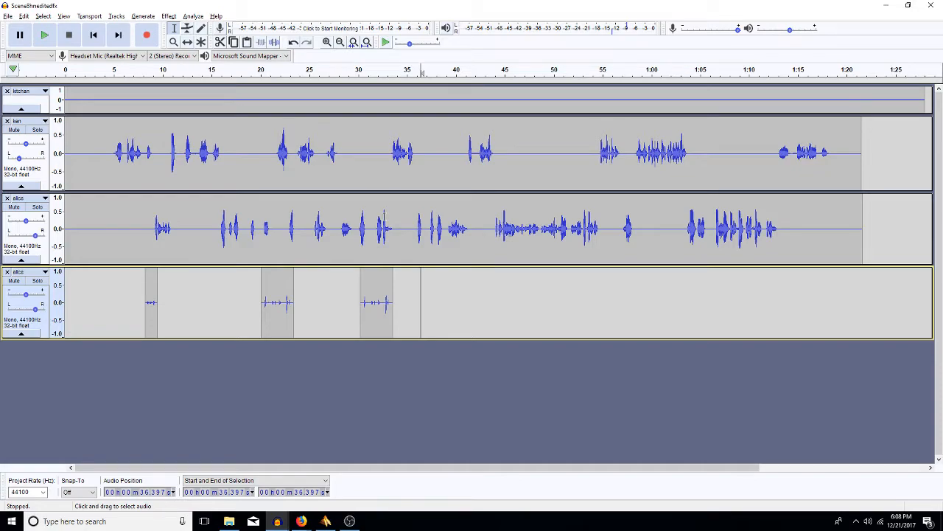
key("shift+Up")
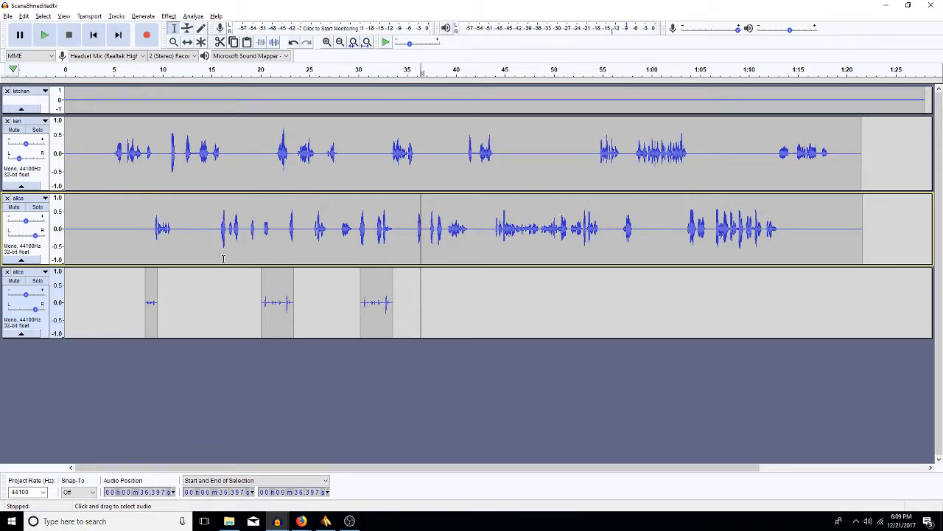
left_click(116, 218)
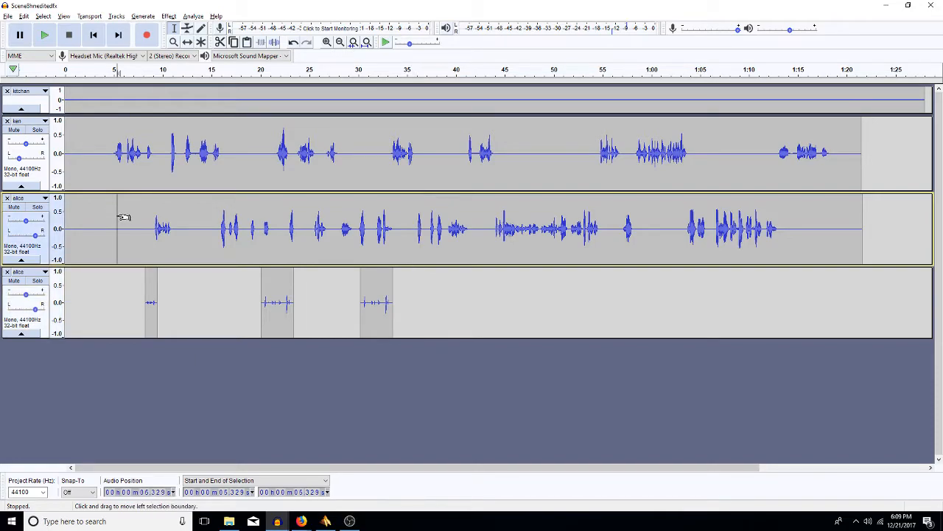
left_click(109, 227)
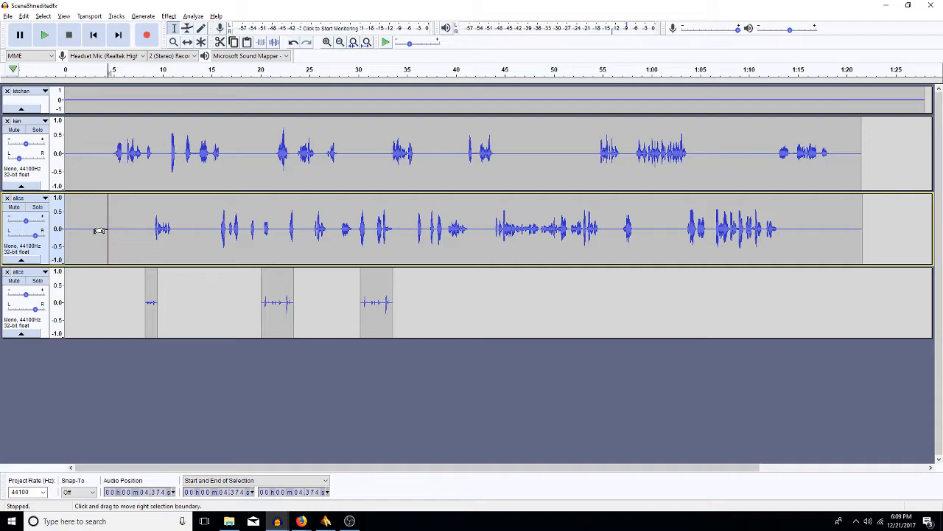
key("space")
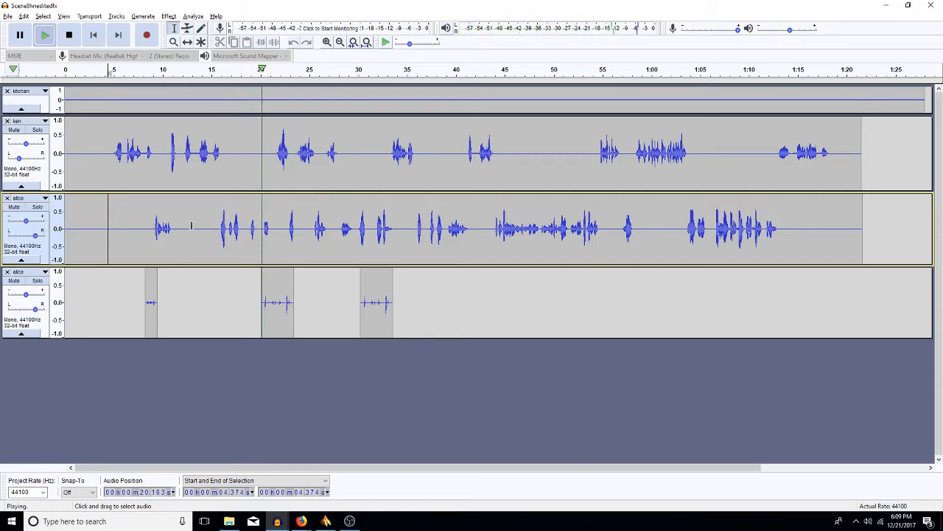
key("space")
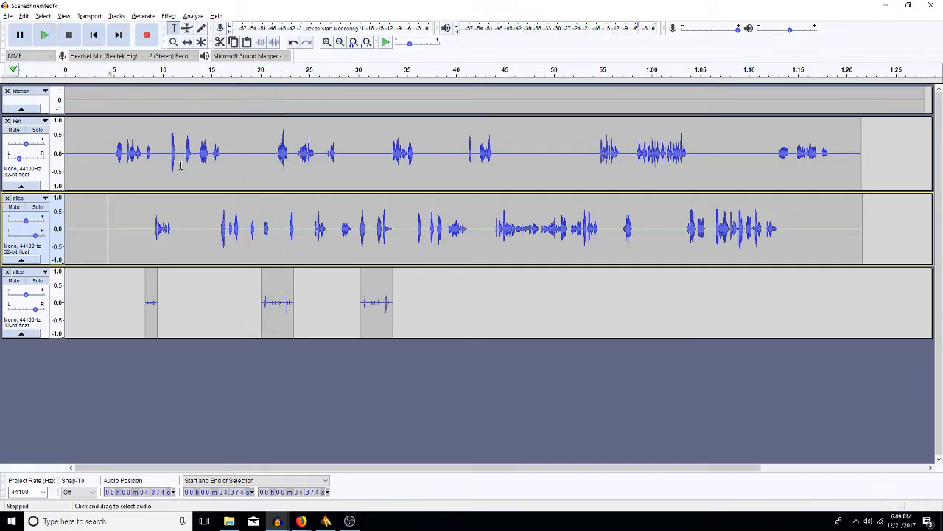
Delete about 0.25 s of silence starting at about 11.8 s from the ken and upper alice tracks together
left_click_drag(184, 169, 184, 202)
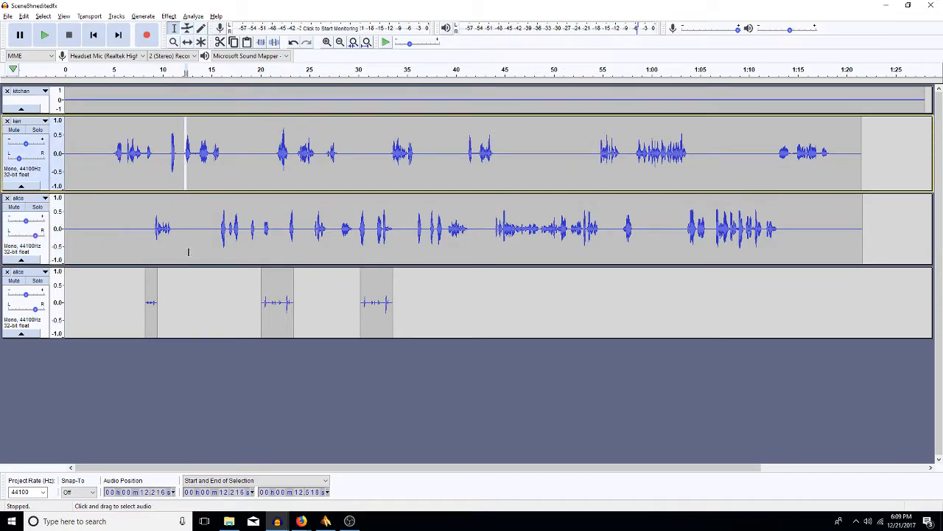
left_click(181, 185)
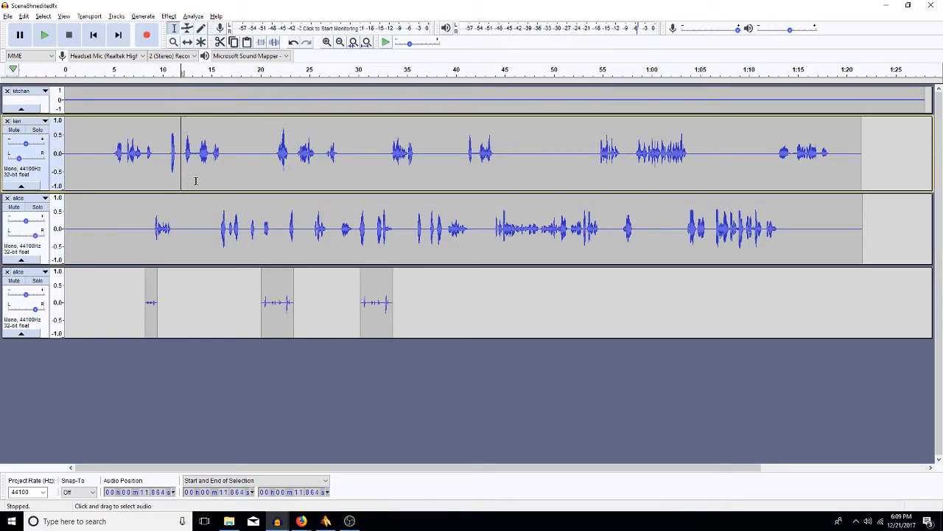
key("Right")
key("Right")
key("shift+Down")
key("shift+Left")
key("shift+Left")
key("shift+Left")
key("shift+Left")
key("shift+Left")
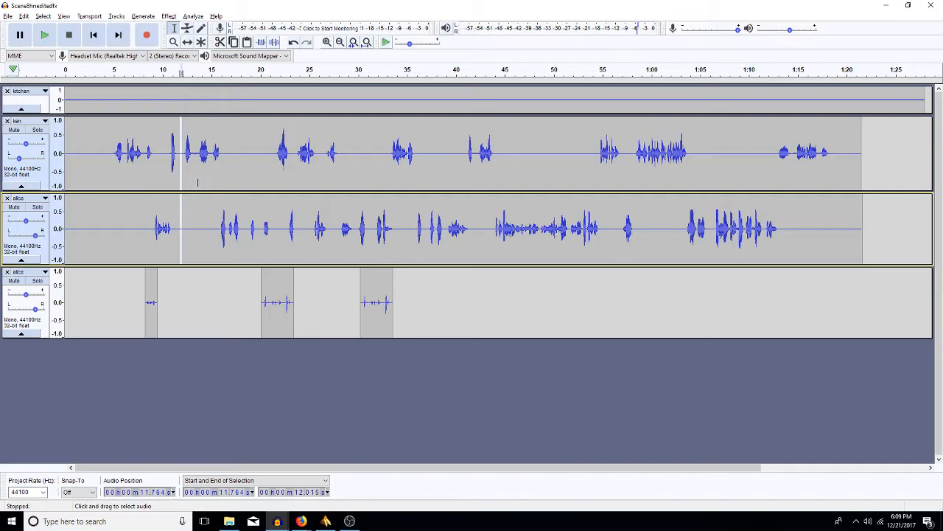
key("Delete")
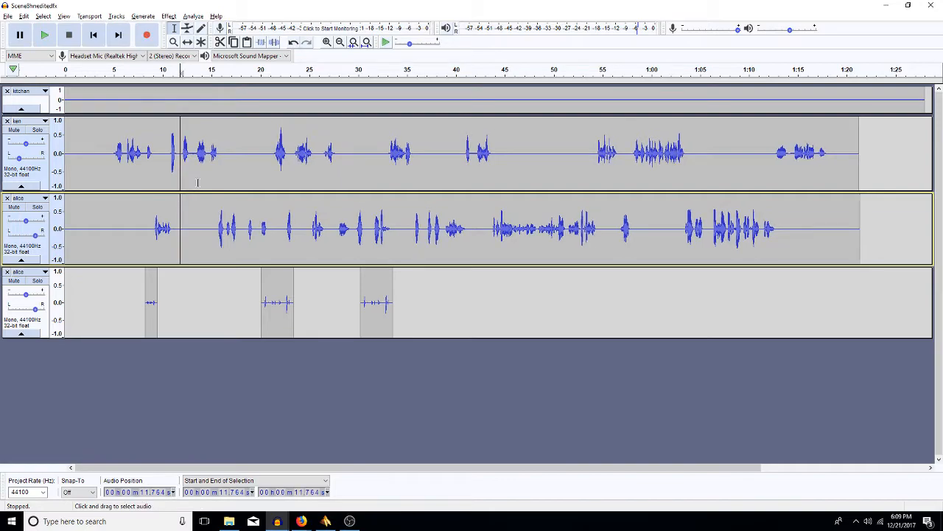
Trim about another 0.1 s just before 11.76 s from the ken and upper alice tracks
key("shift+Left")
key("shift+Left")
key("Delete")
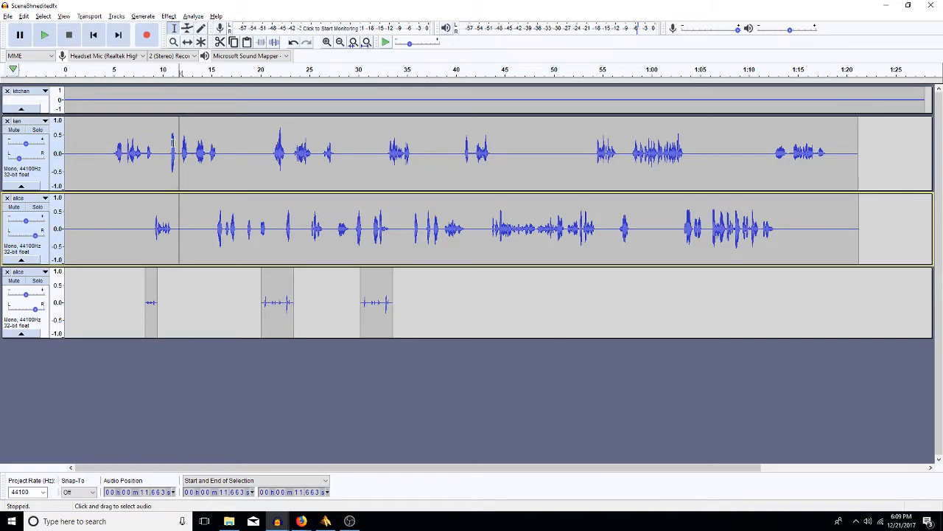
Play the scene from about 10.8 s to past 19 s to check the shortened pause
left_click(171, 153)
key("space")
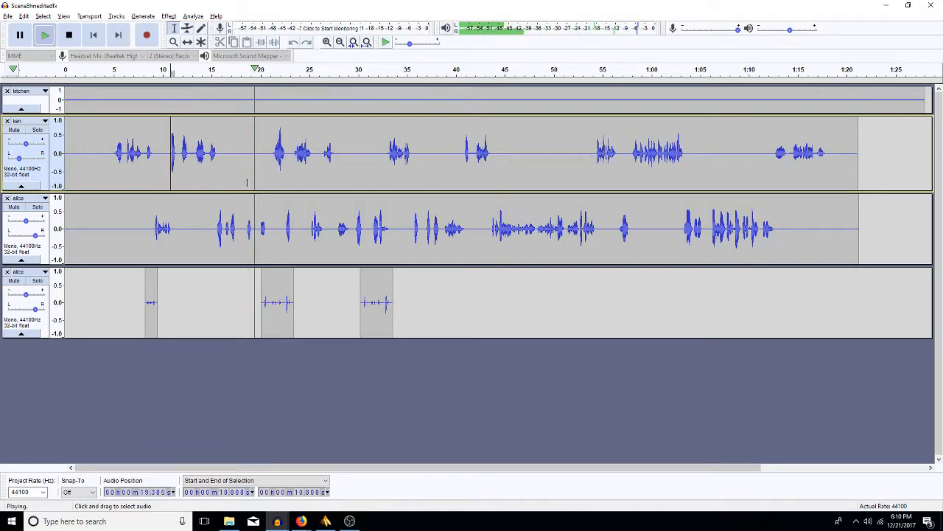
left_click_drag(247, 184, 242, 187)
key("space")
Delete about 0.3 s of audio starting at about 17.8 s from the ken and upper alice tracks together
key("Left")
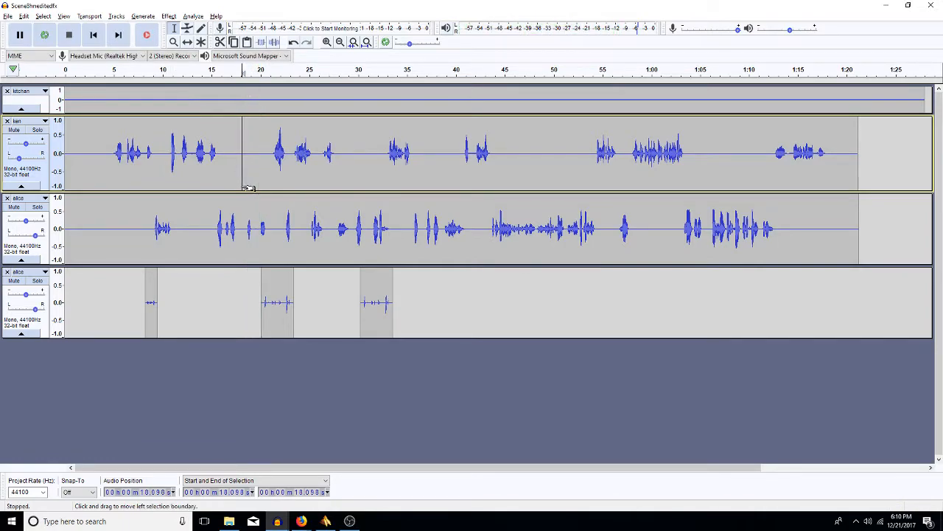
key("shift+Down")
key("shift+Left")
key("shift+Left")
key("shift+Left")
key("shift+Left")
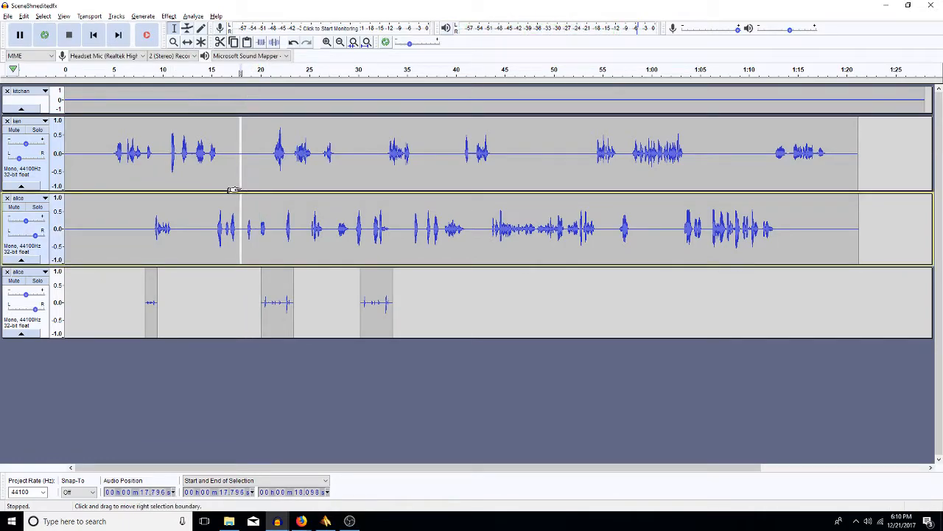
key("Delete")
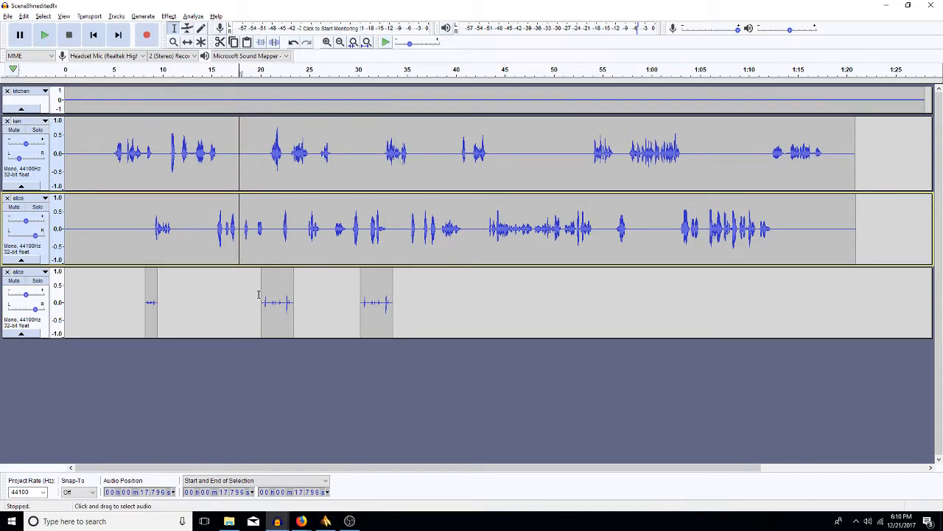
Shift the last two clips of the lower alice track about 1.5 s earlier and play the scene from about 15.8 s
left_click_drag(258, 294, 422, 295)
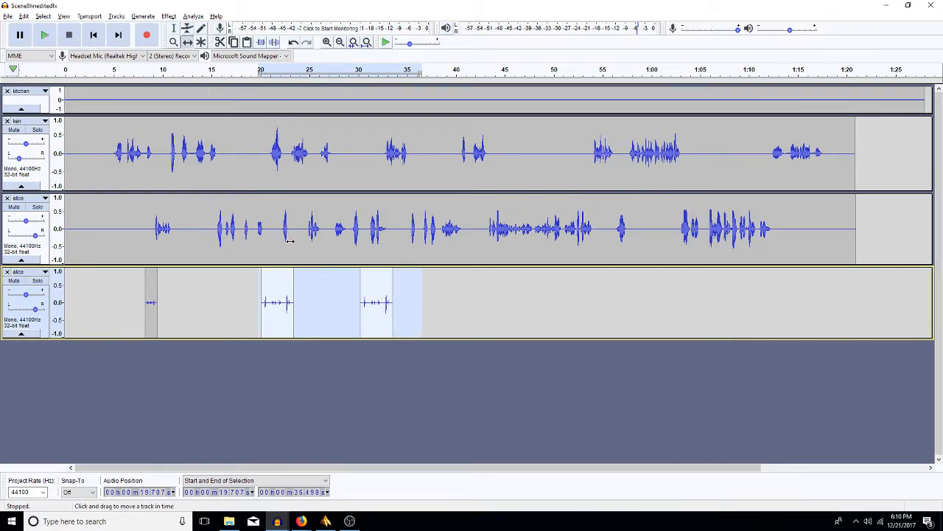
left_click_drag(275, 298, 261, 301)
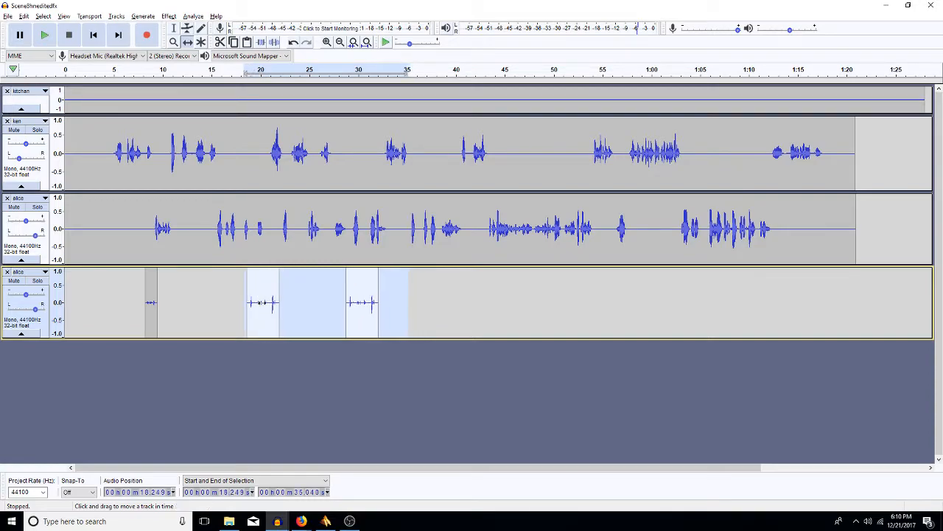
left_click_drag(218, 233, 213, 232)
left_click(232, 228)
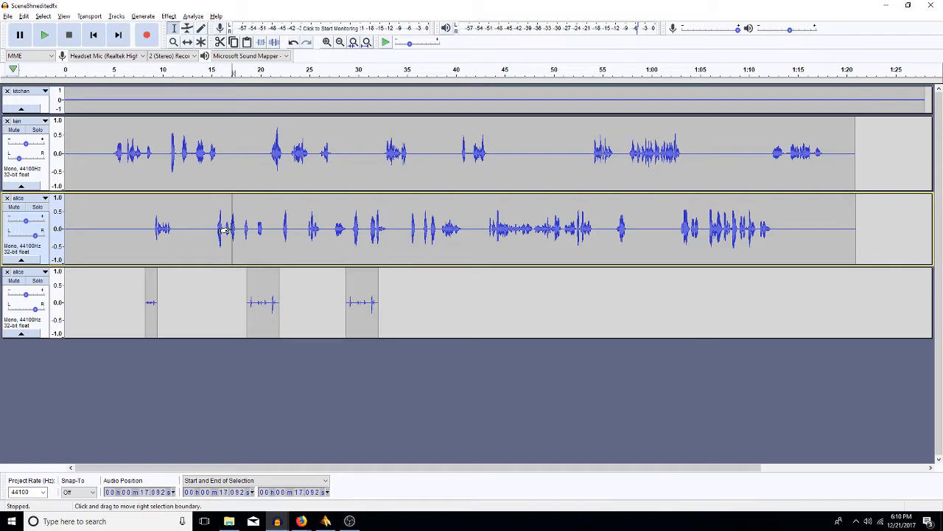
key("space")
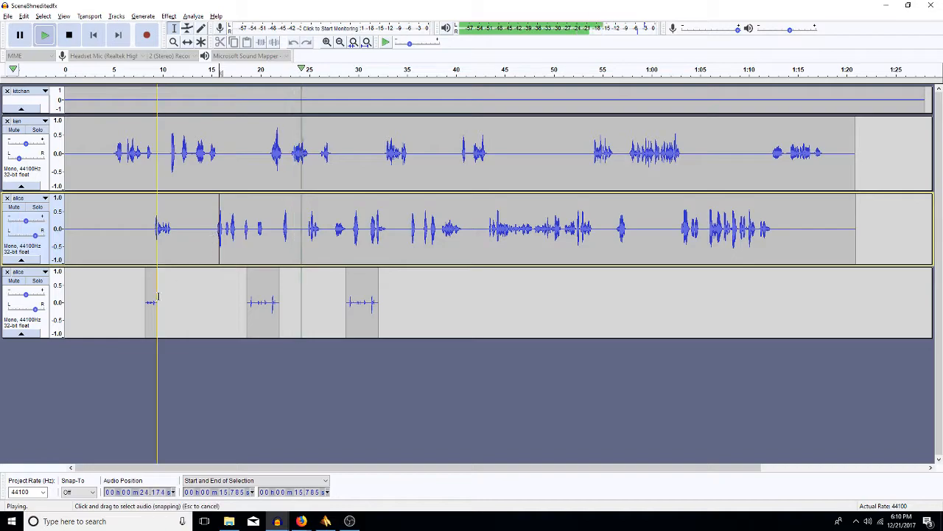
key("space")
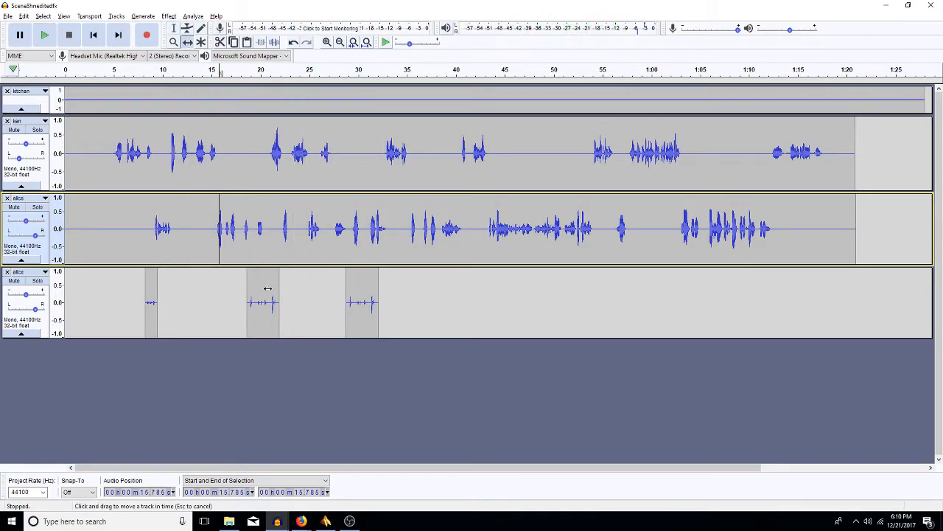
Move the lower alice track's second clip about 1 s later, starting at about 19.6 s, and play from about 20.4 s
left_click_drag(270, 282, 278, 282)
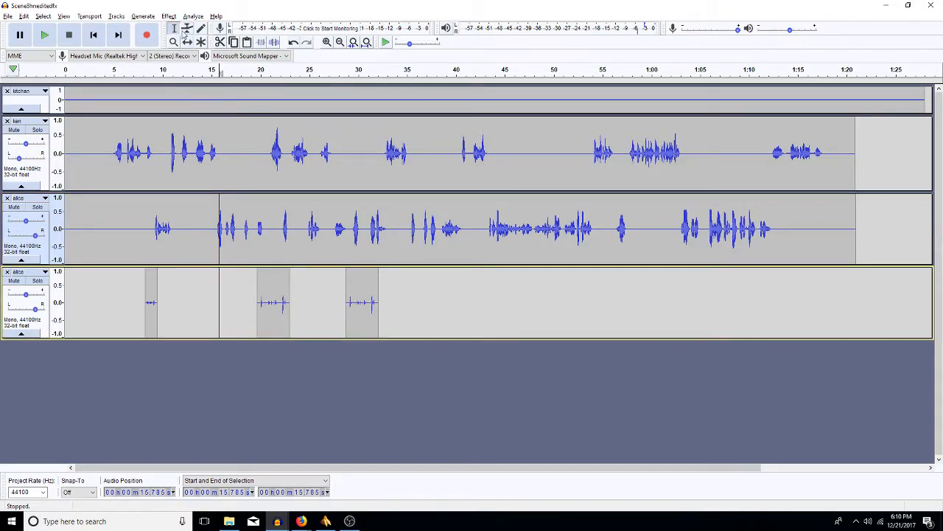
left_click(264, 252)
key("space")
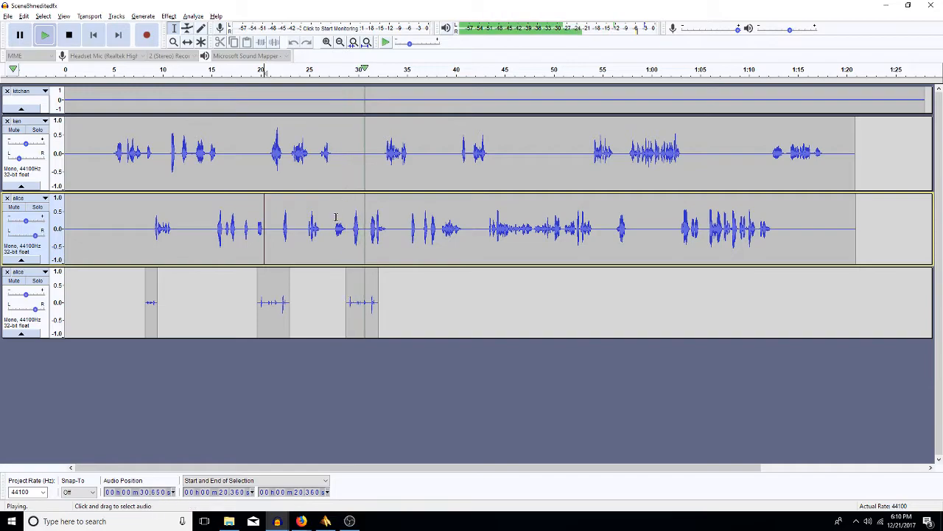
key("space")
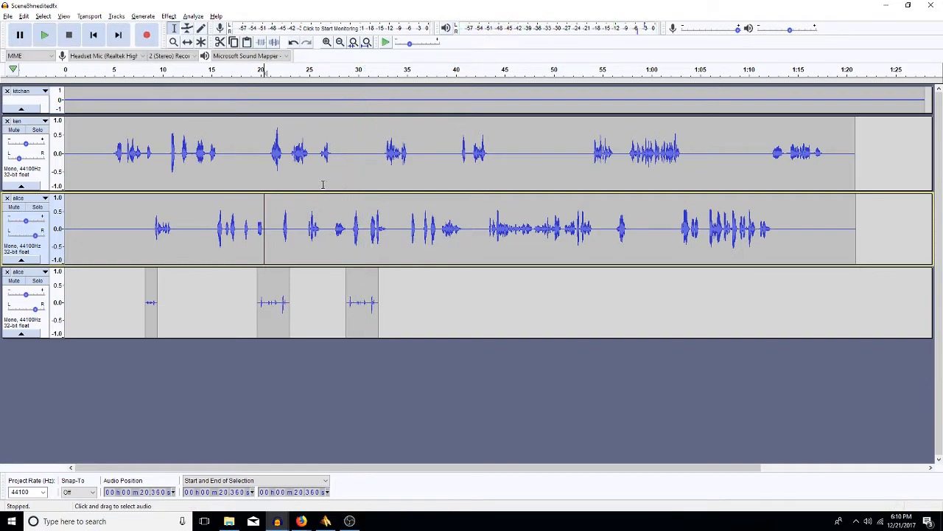
Move the third clip of the lower alice track about 0.9 s earlier, starting at about 27.8 s
left_click(188, 43)
left_click_drag(355, 300, 346, 307)
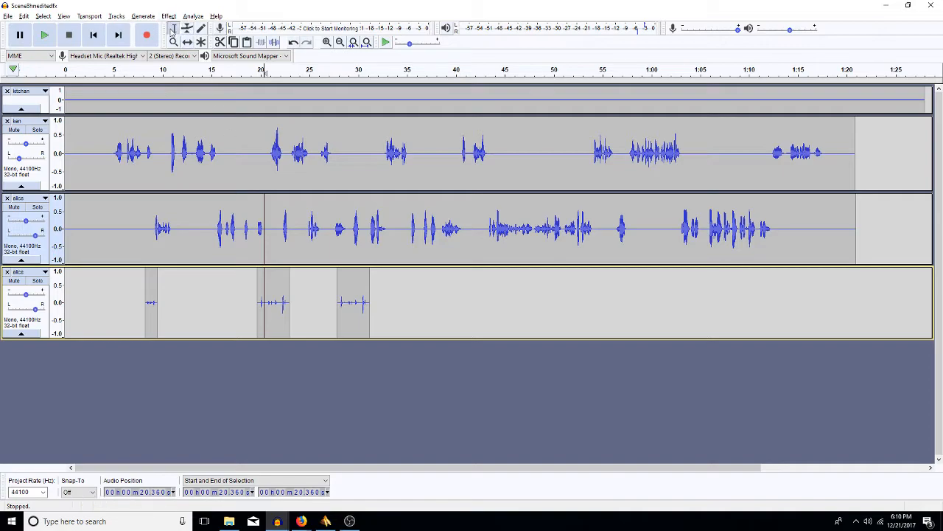
Paste about 0.45 s of copied audio at about 29.2 s into the ken and upper alice tracks, and play from about 27.1 s
left_click_drag(358, 152, 351, 171)
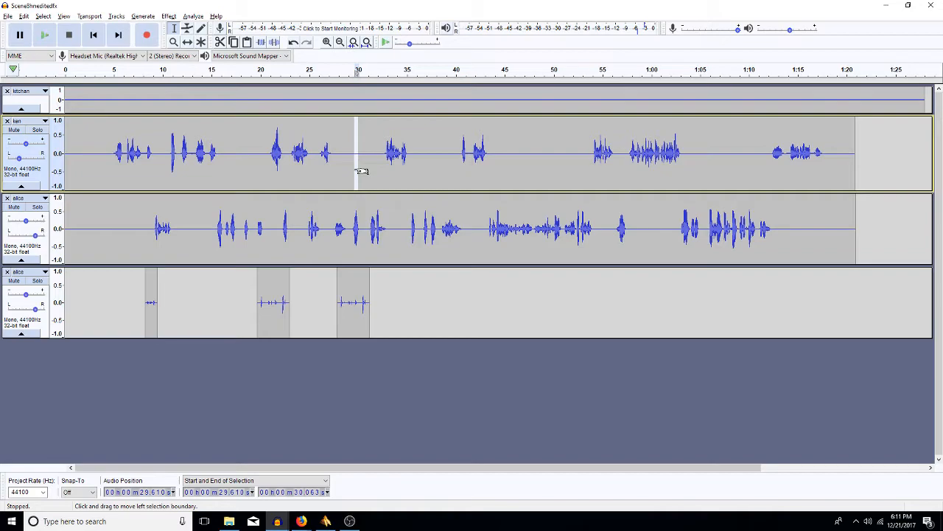
left_click_drag(362, 171, 346, 172)
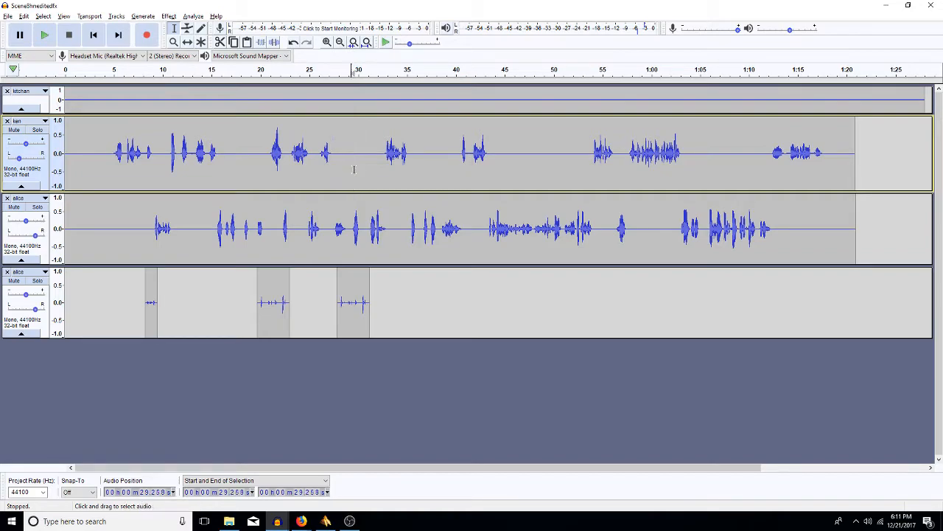
key("shift+Down")
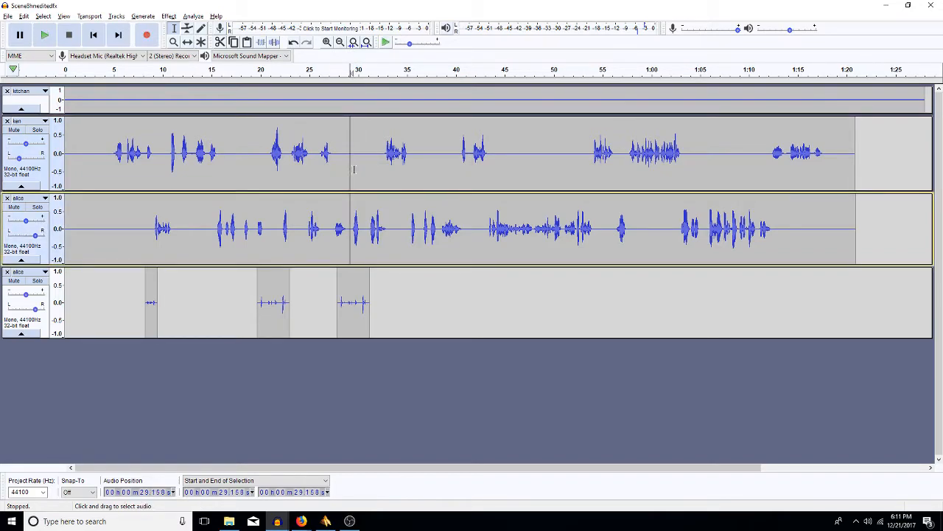
key("ctrl+v")
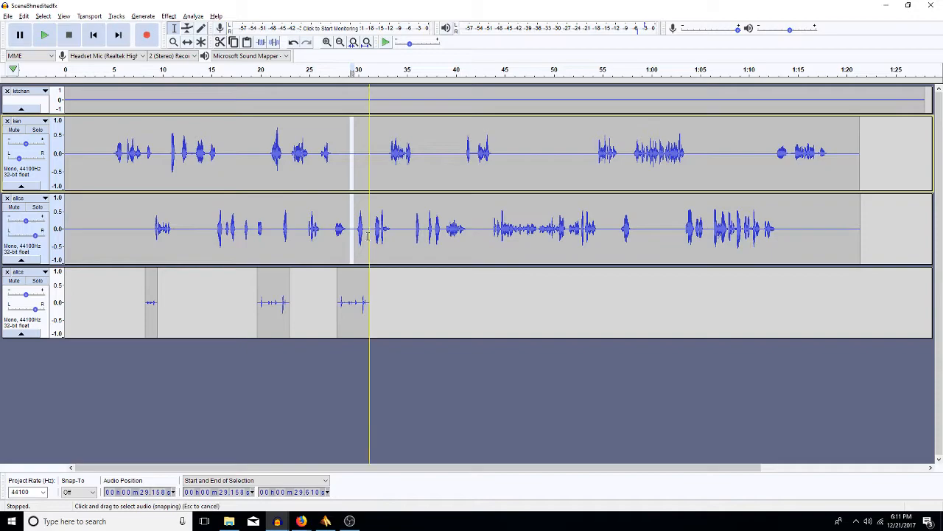
left_click(331, 222)
key("space")
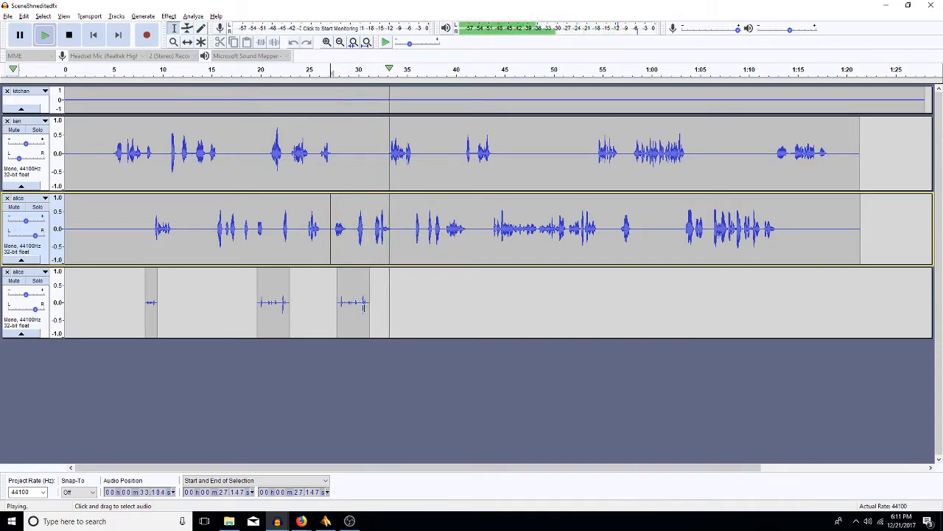
key("space")
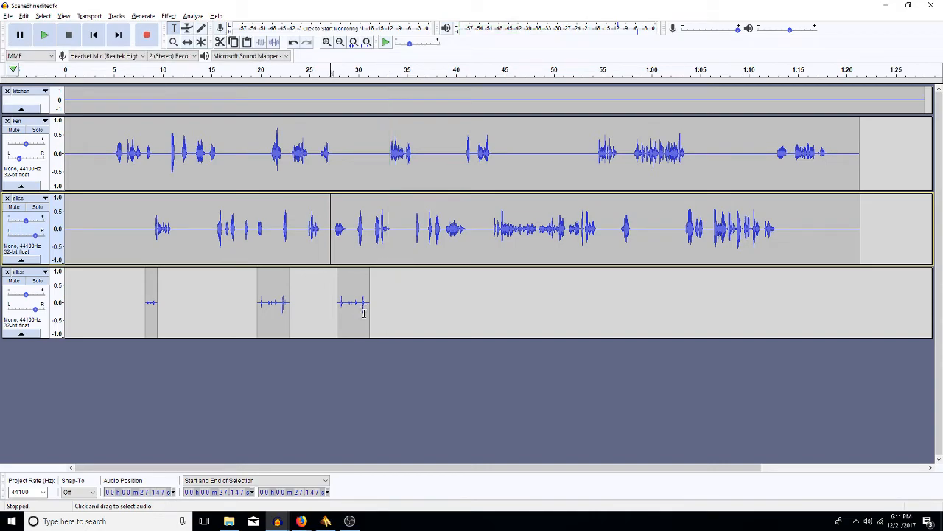
Delete about 0.4 s starting at about 30.3 s from the lower alice track's third clip, and play from about 29.4 s
left_click(363, 314)
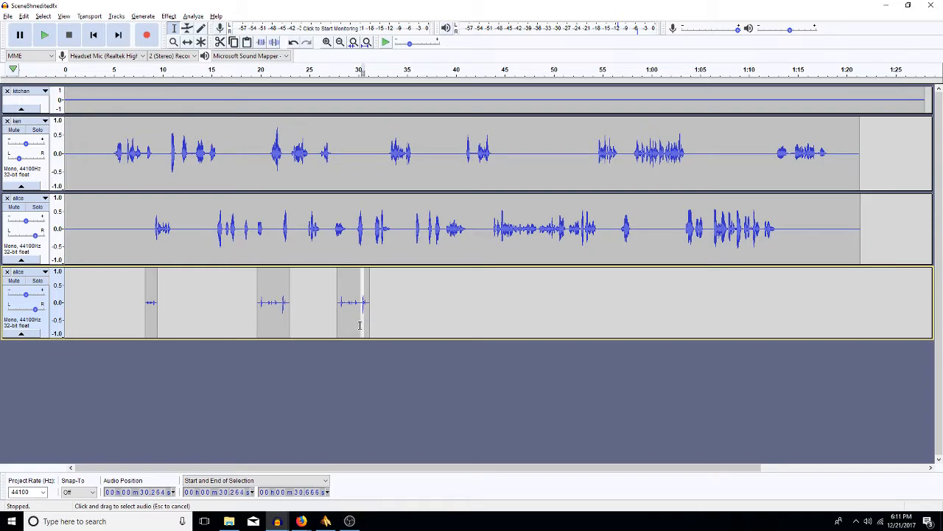
key("Delete")
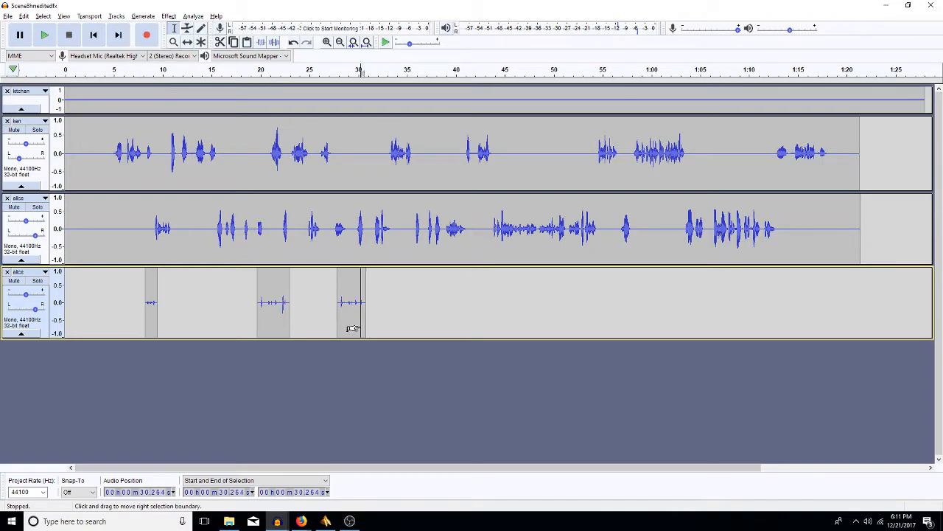
left_click(351, 312)
key("space")
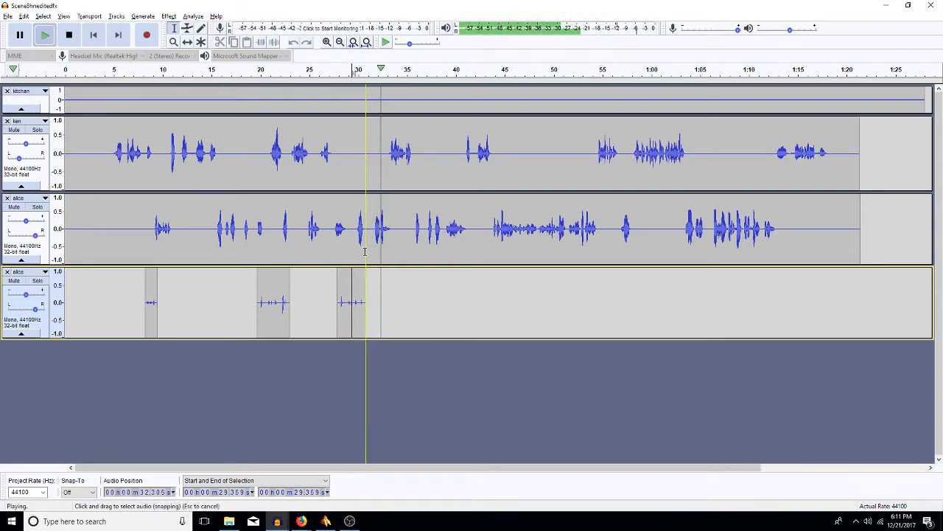
key("space")
Delete about 0.35 s of audio starting at about 31.2 s from the ken and upper alice tracks together, and play from about 29.9 s
left_click(376, 229)
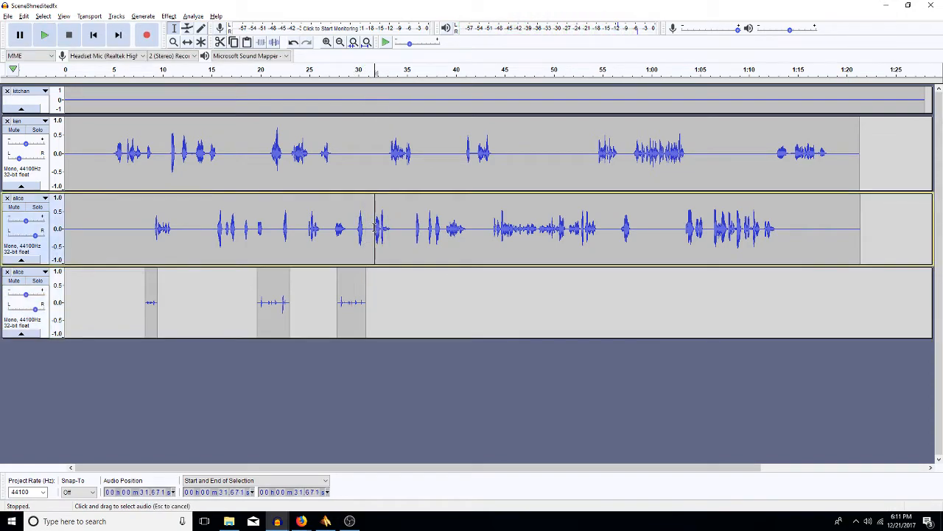
left_click_drag(368, 242, 366, 249)
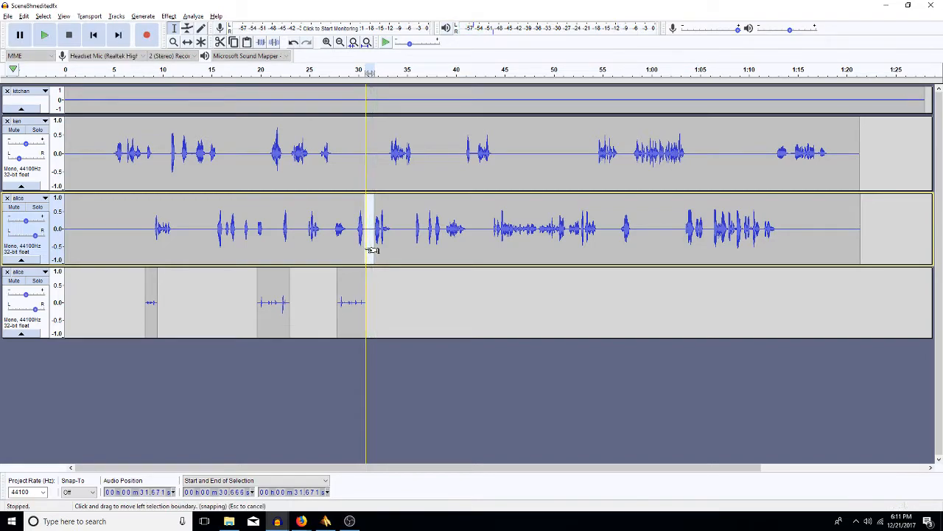
key("space")
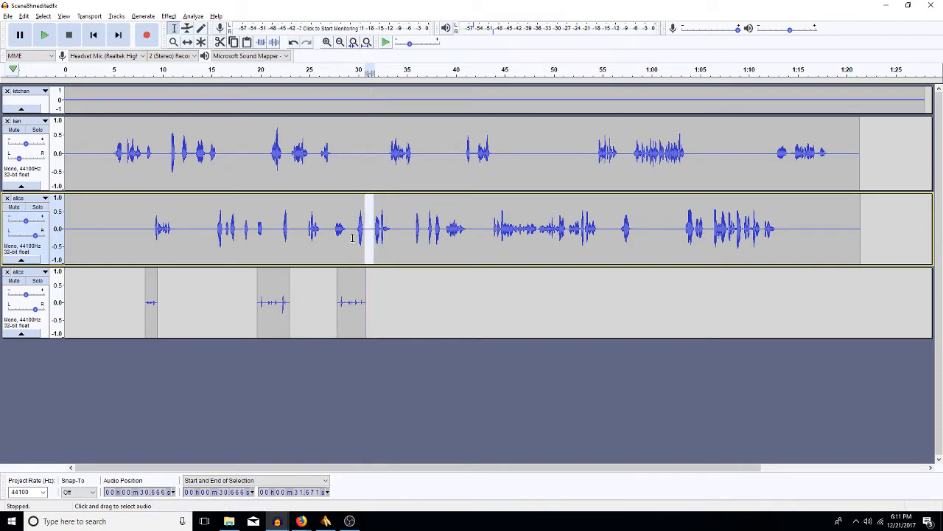
key("space")
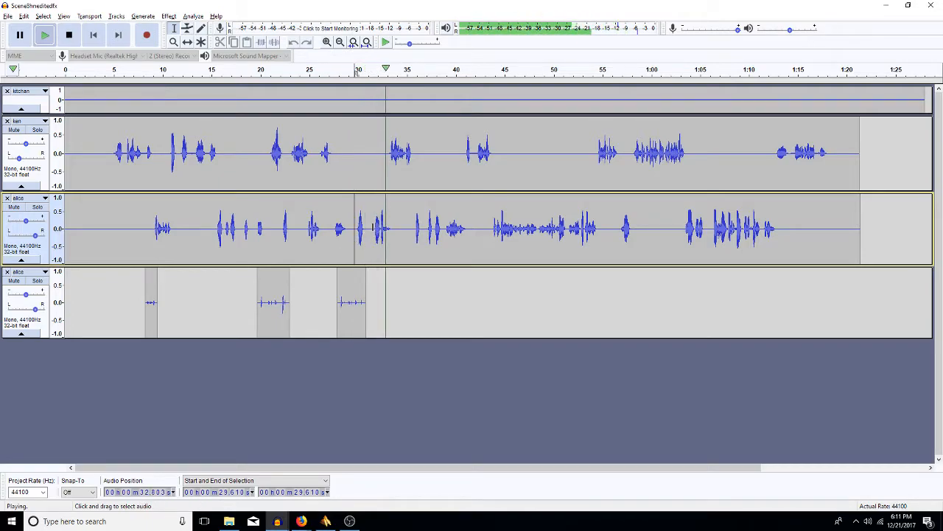
left_click(373, 231)
key("space")
key("shift+Up")
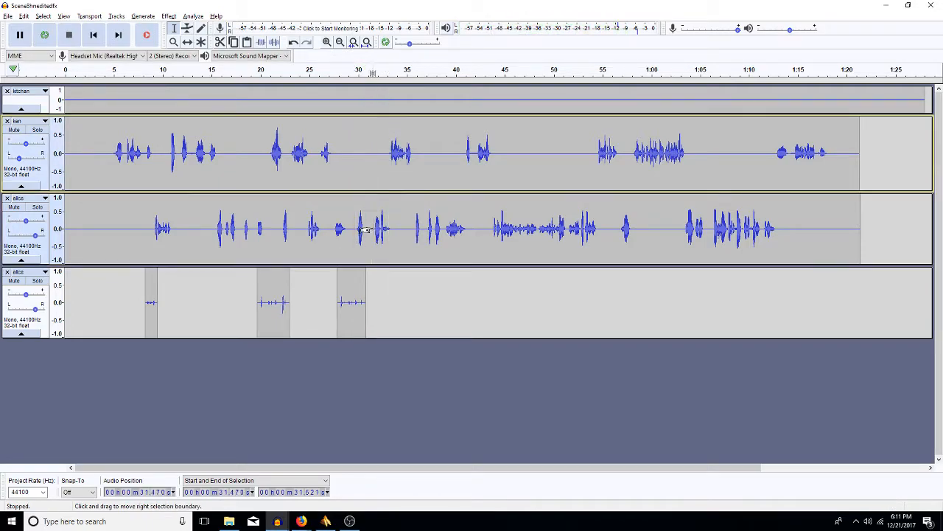
key("Delete")
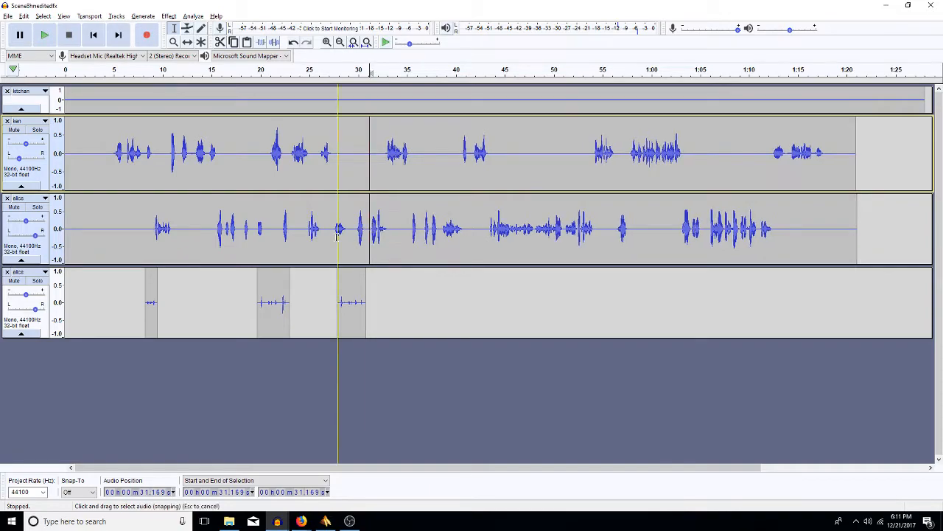
left_click(357, 234)
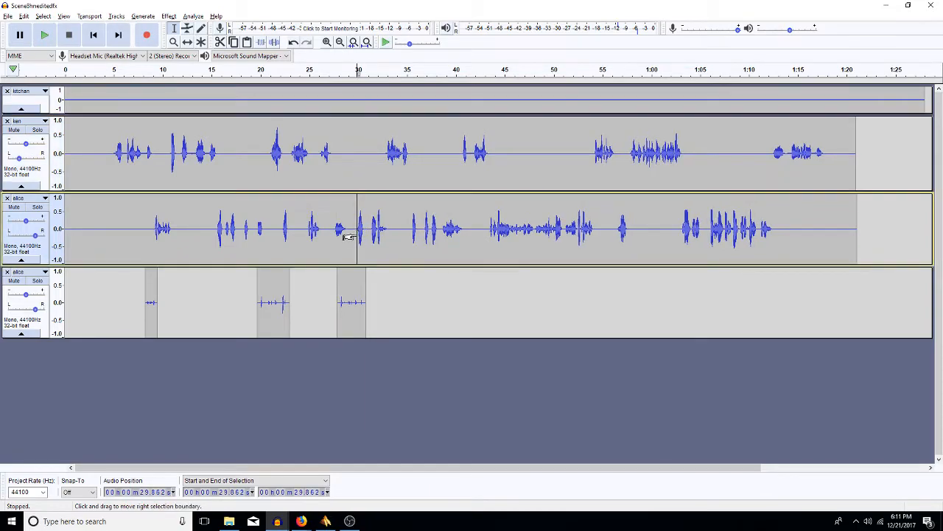
key("space")
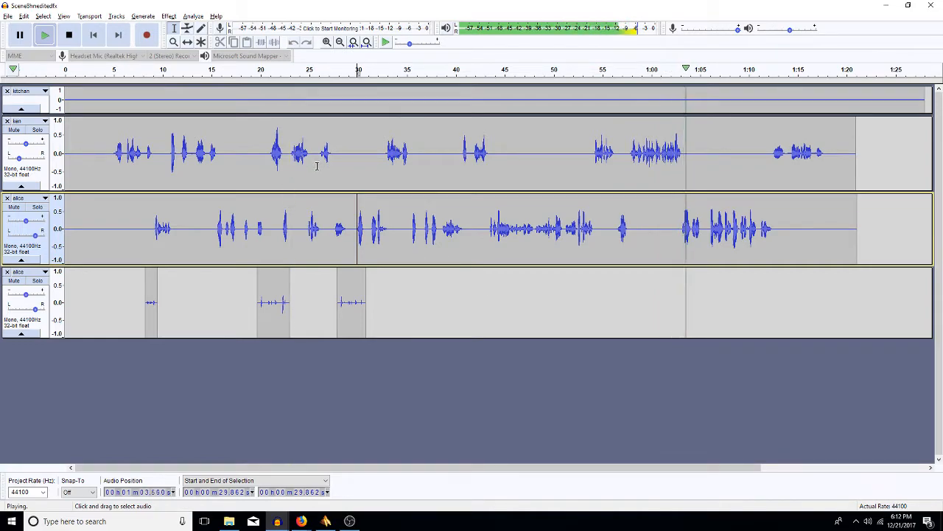
Delete about 0.3 s of the pause before the upper alice track's line at about 1:03, and play from about 1:01.2
left_click(679, 234)
key("space")
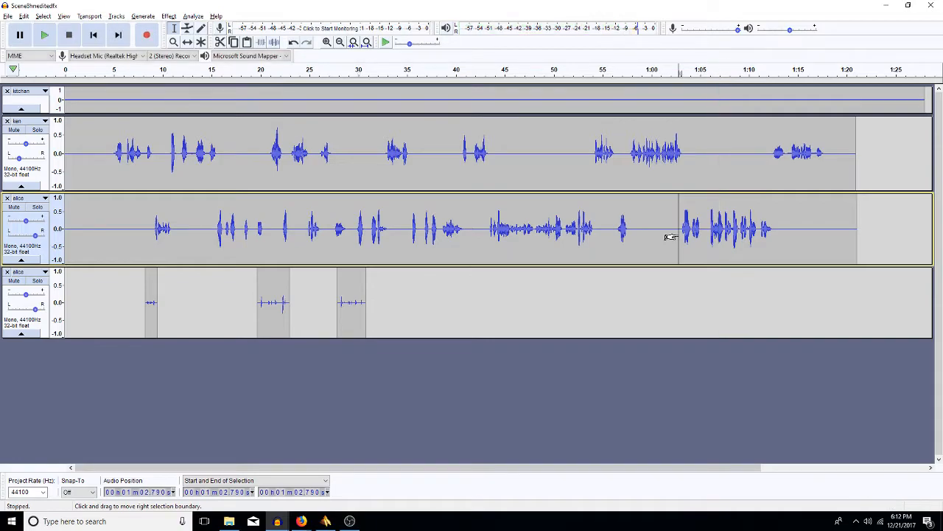
left_click(677, 235)
key("space")
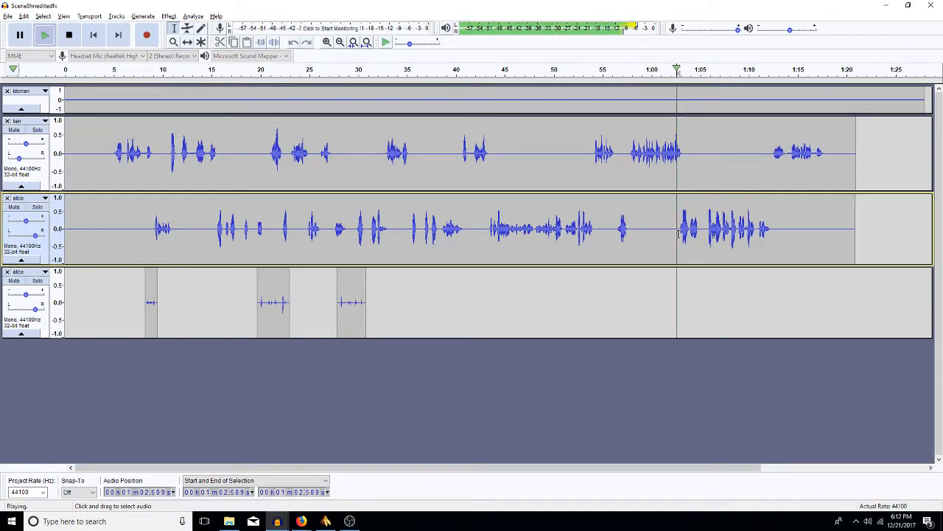
key("space")
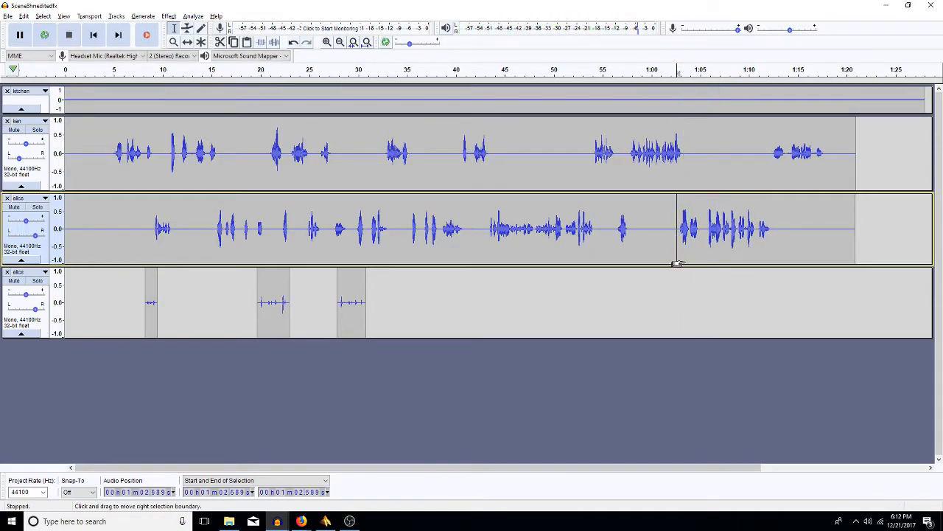
key("Delete")
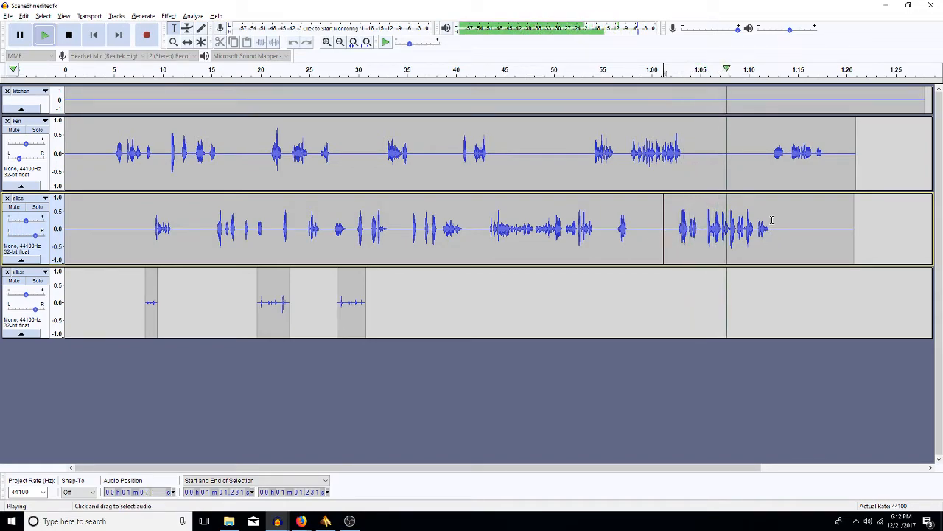
Copy the footsteps from about 22.2 s to 30.2 s in the 1707 footsteps project and paste them into the lower alice track at about 1:06.1
left_click(710, 287)
key("space")
key("space")
key("space")
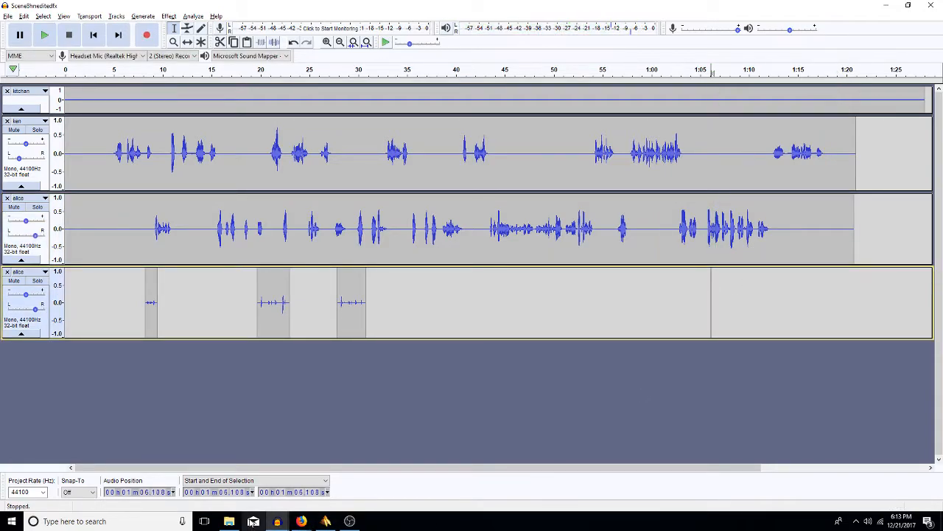
mouse_move(284, 519)
left_click(352, 487)
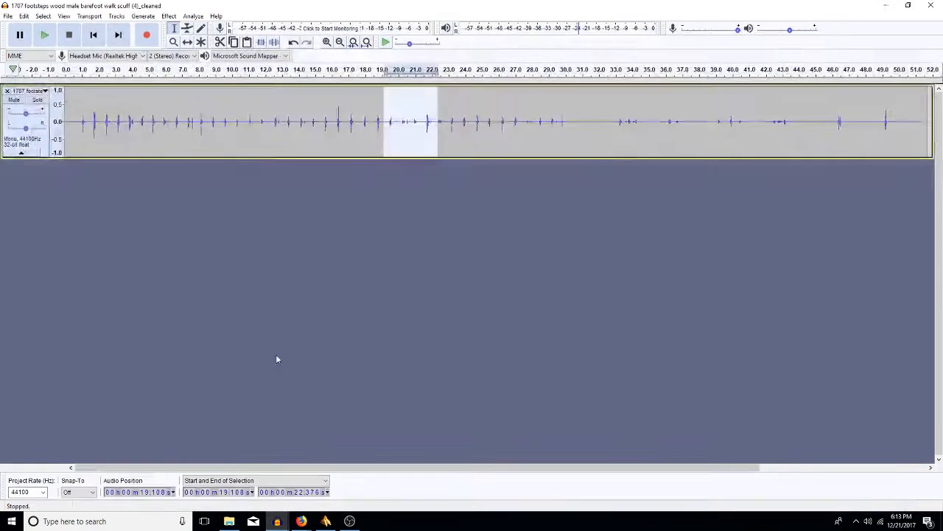
left_click_drag(567, 131, 439, 154)
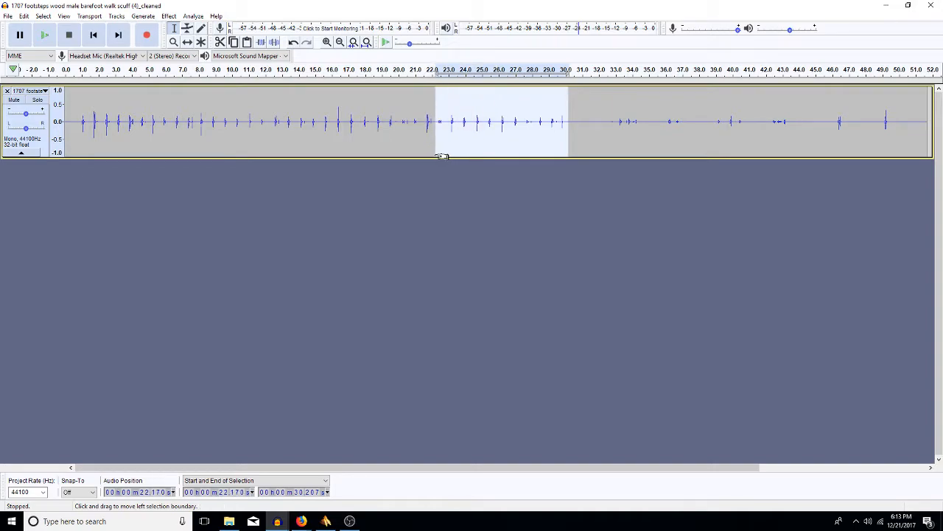
left_click(888, 5)
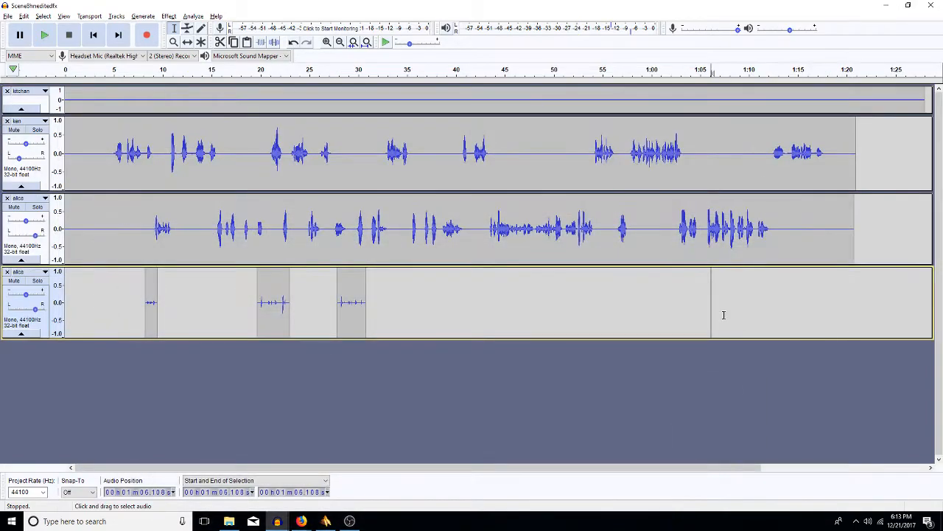
key("ctrl+v")
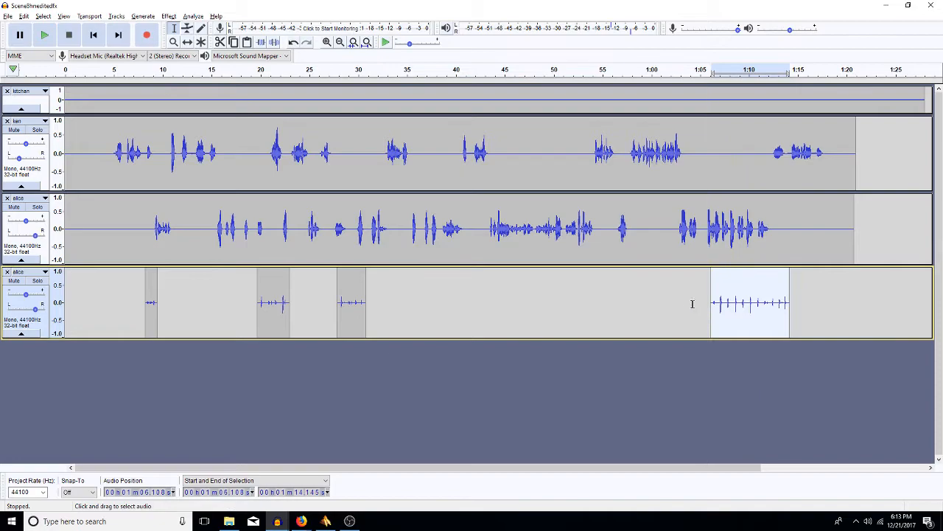
Play the scene from about 1:04.7 to check the pasted footsteps, and set the cursor at about 1:16.9 on the lower alice track
left_click(694, 306)
key("space")
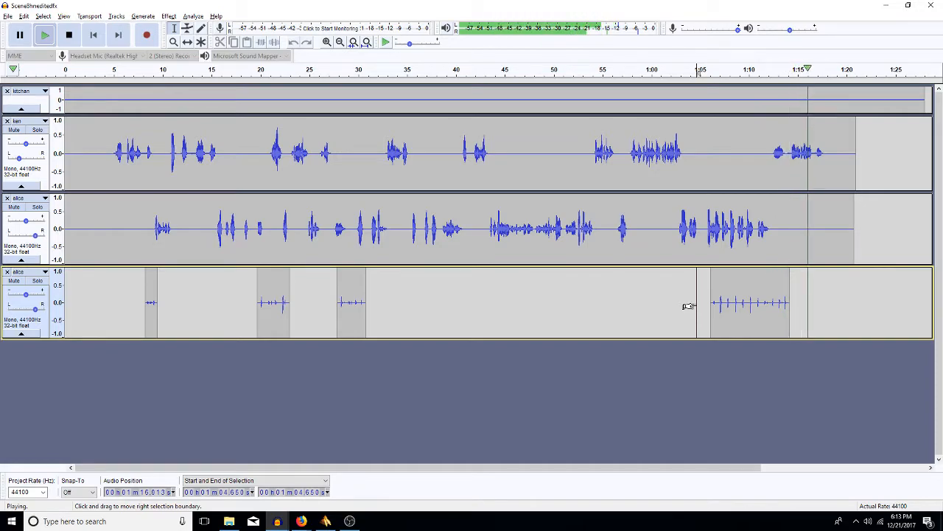
key("space")
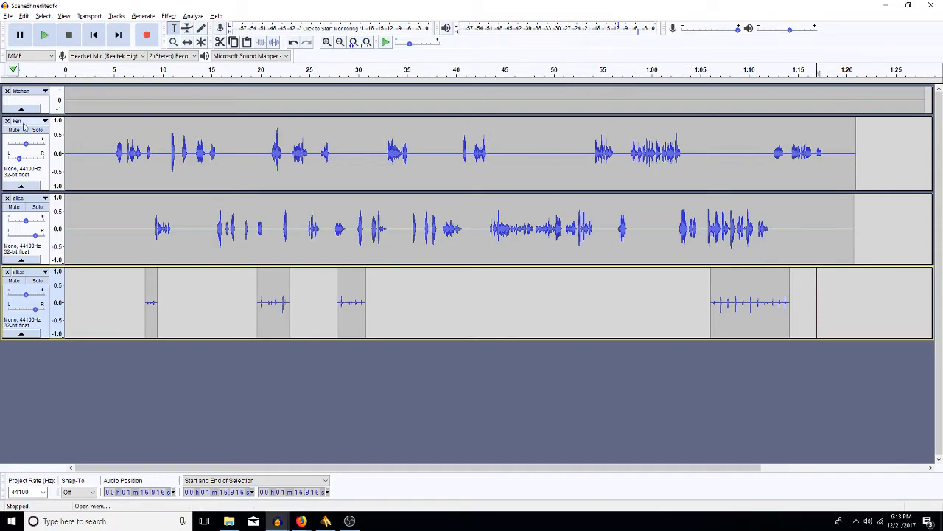
Browse the files to open and go to the door folder inside wood noises in the 1111 effects and extras library
left_click(8, 15)
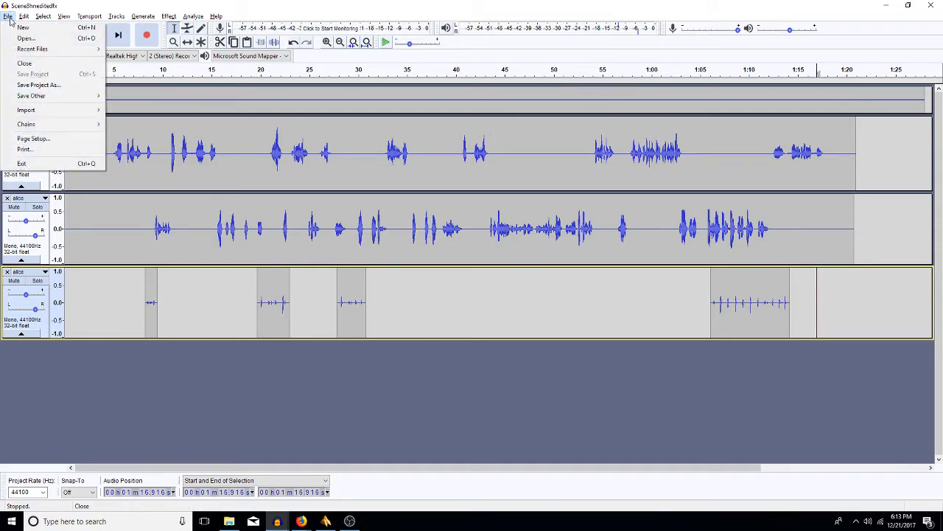
left_click(26, 37)
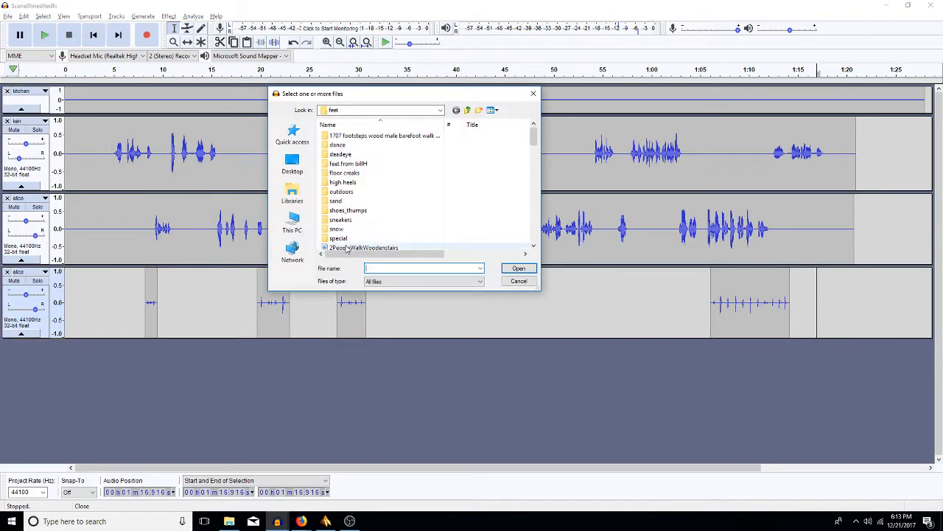
left_click(468, 110)
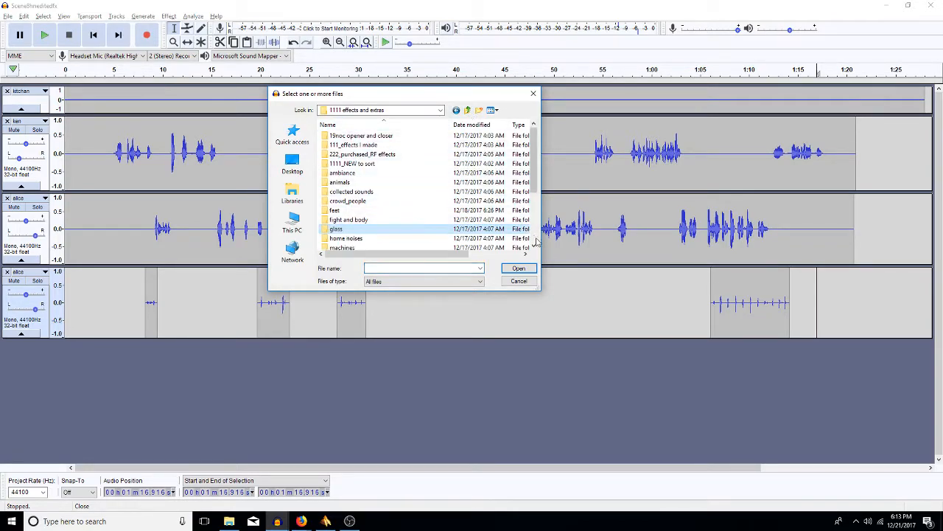
scroll(339, 227, "down", 3)
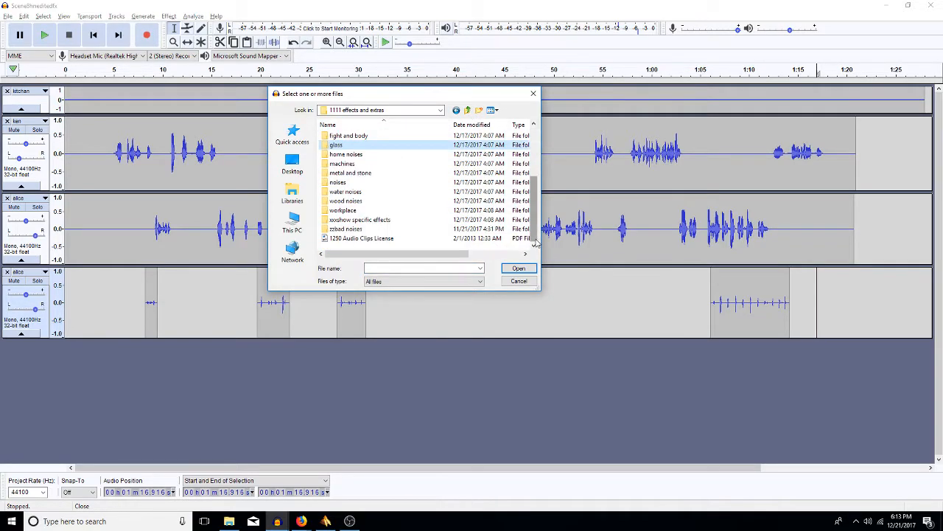
double_click(346, 201)
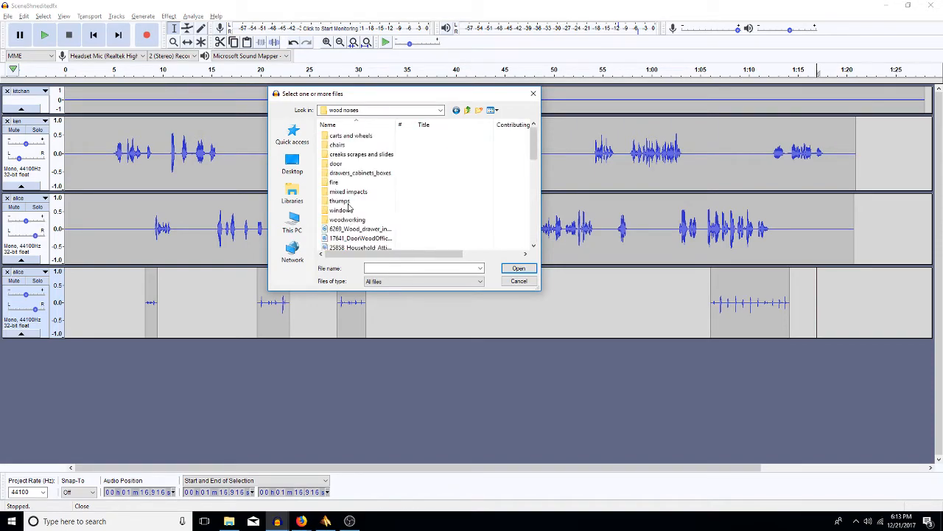
double_click(337, 164)
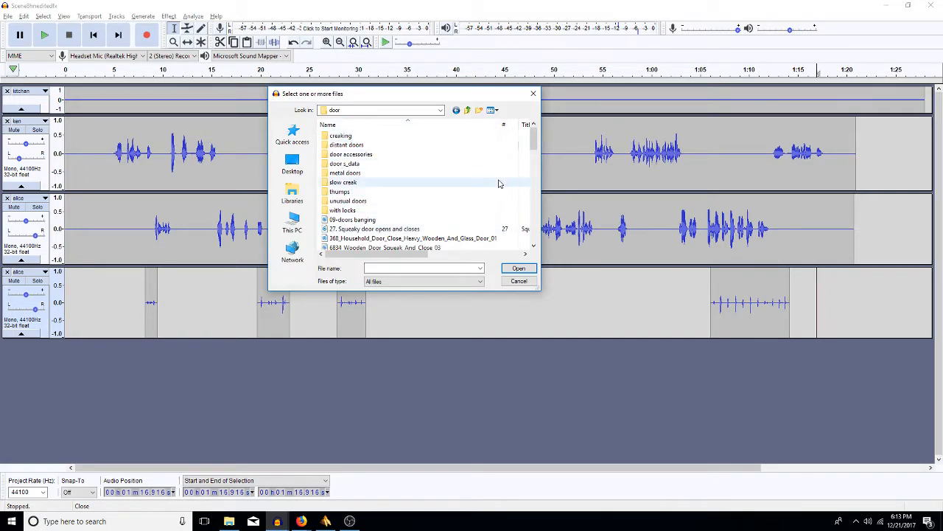
Open 26056_Household_Door_Slam_Shut_01 from the door folder, play it, and close it without saving
scroll(442, 184, "down", 4)
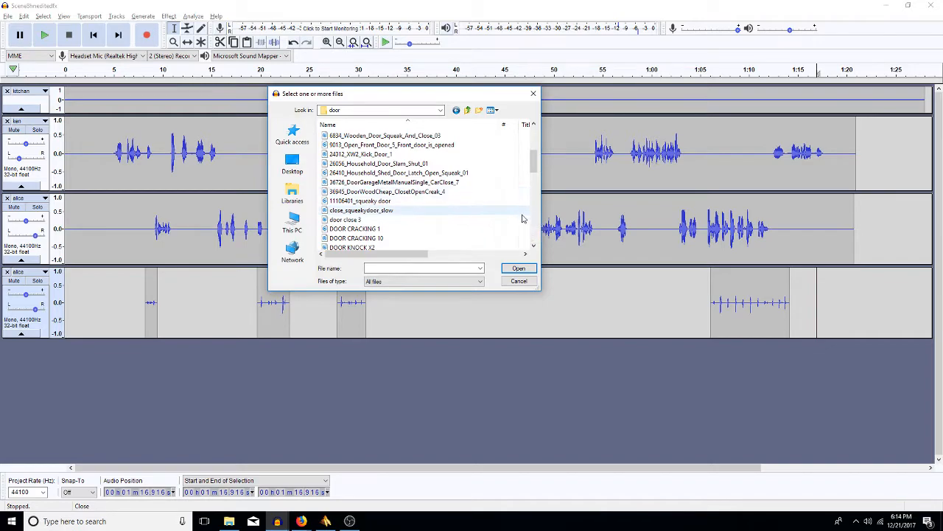
double_click(389, 164)
key("space")
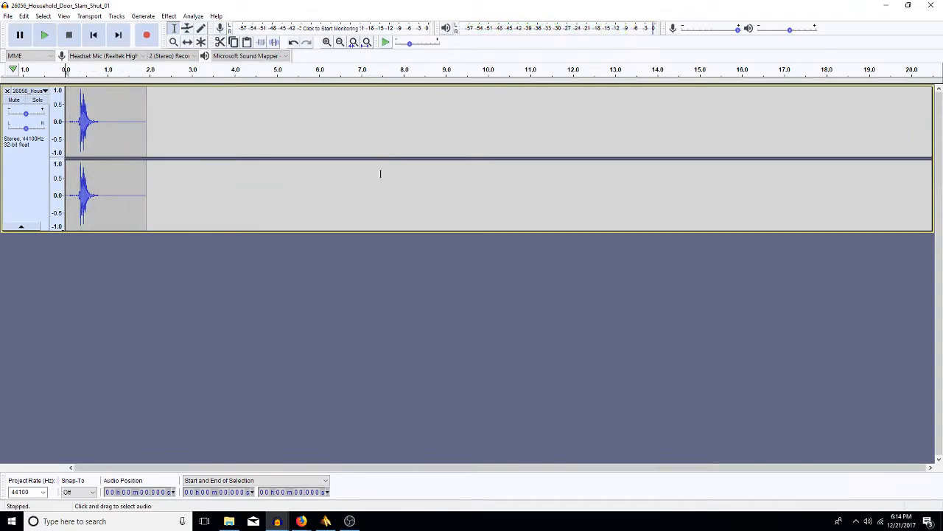
left_click(930, 5)
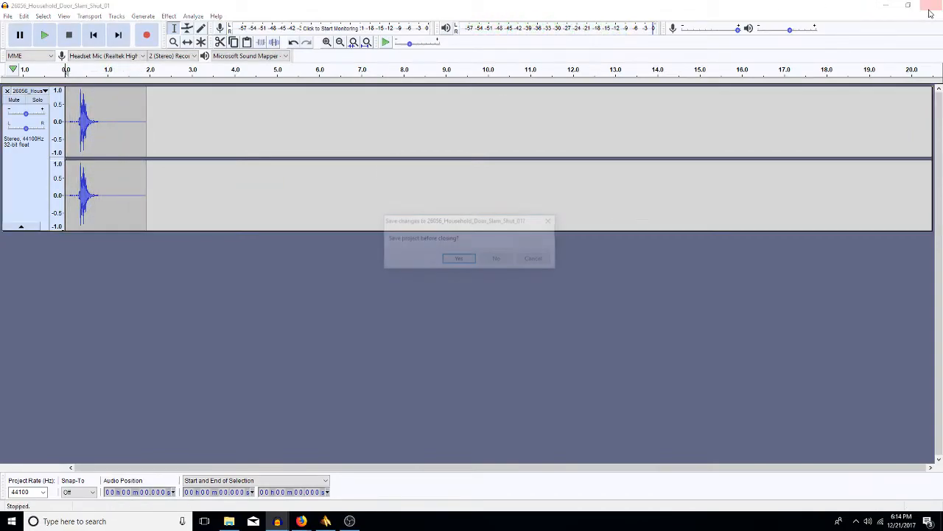
left_click(497, 259)
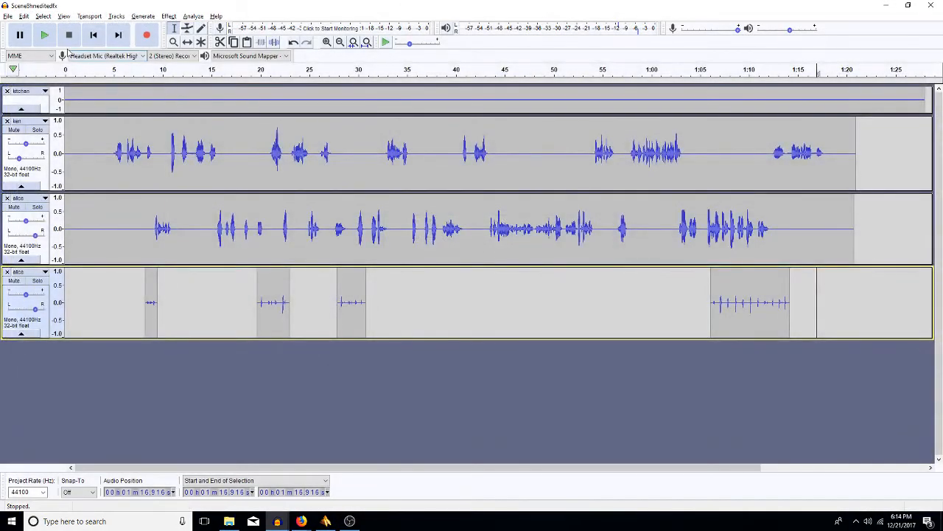
Open door close 3 from the door folder, play it, and close it without saving
left_click(9, 17)
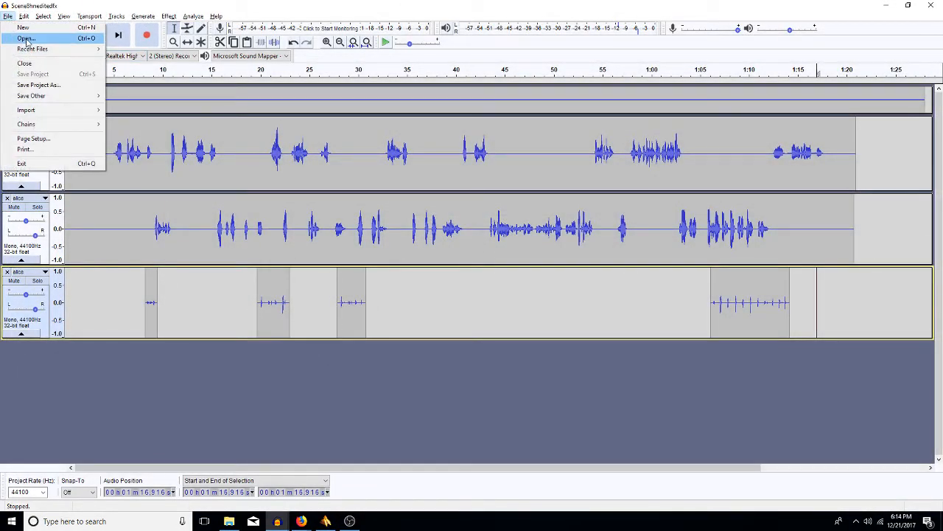
left_click(29, 35)
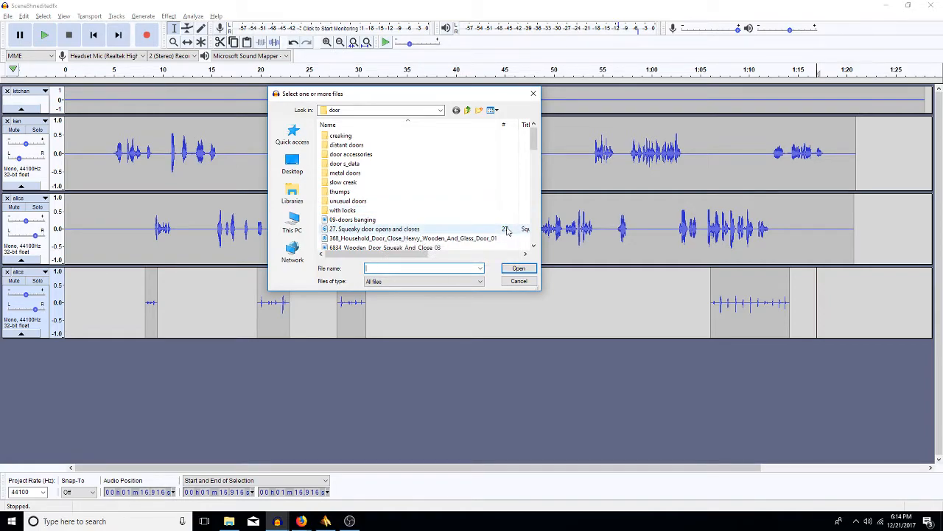
left_click(534, 236)
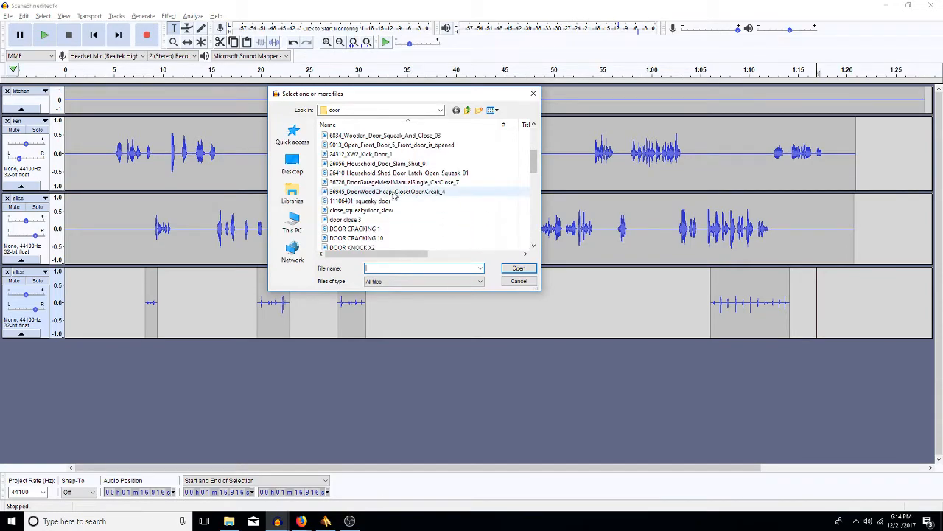
double_click(353, 220)
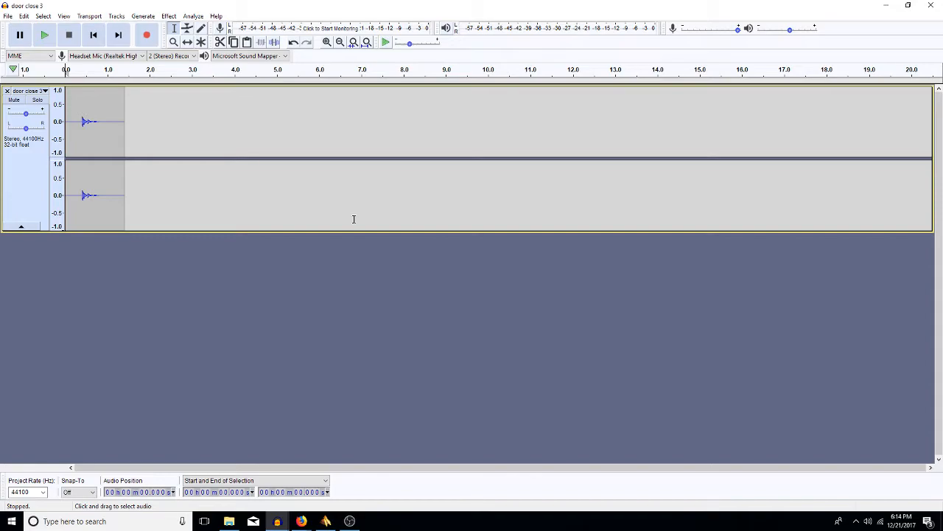
key("space")
left_click(929, 6)
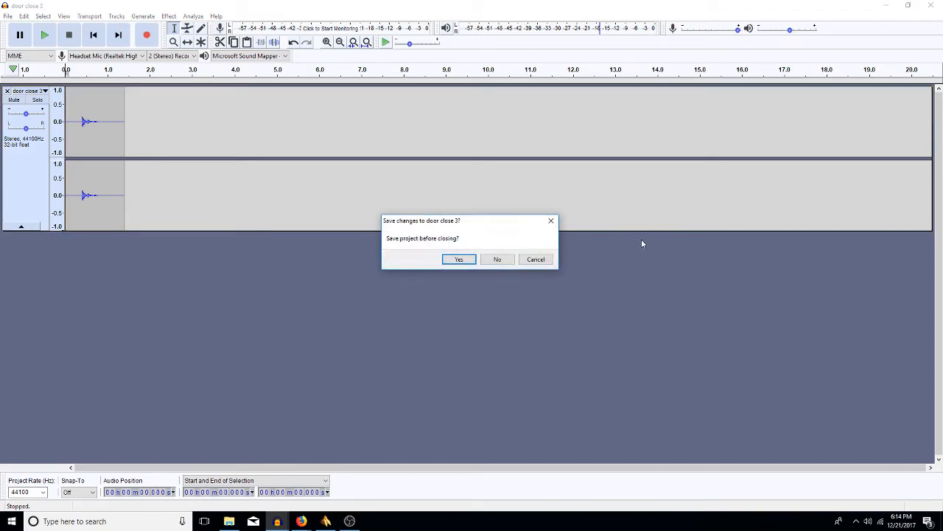
left_click(497, 259)
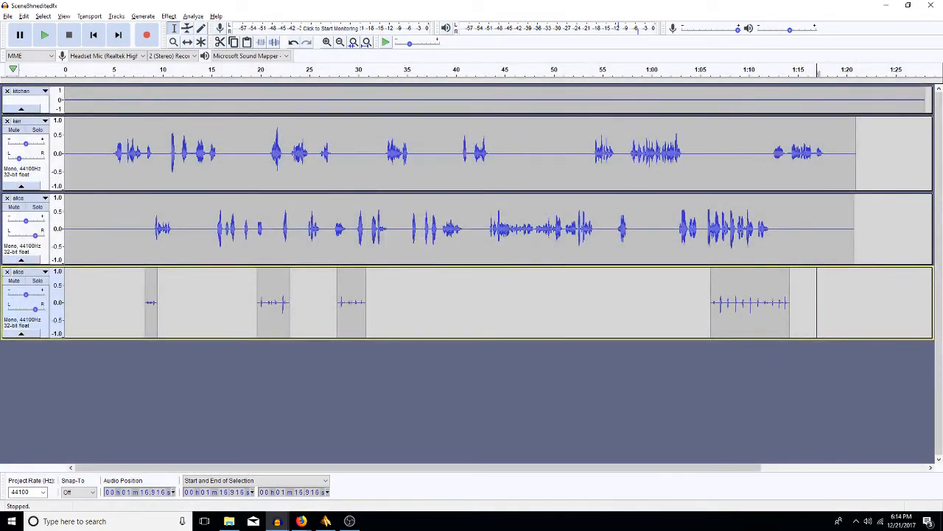
Open DOOR, OP+HARD CL from the door folder and play it from about 2.6 s to hear the slam
left_click(8, 19)
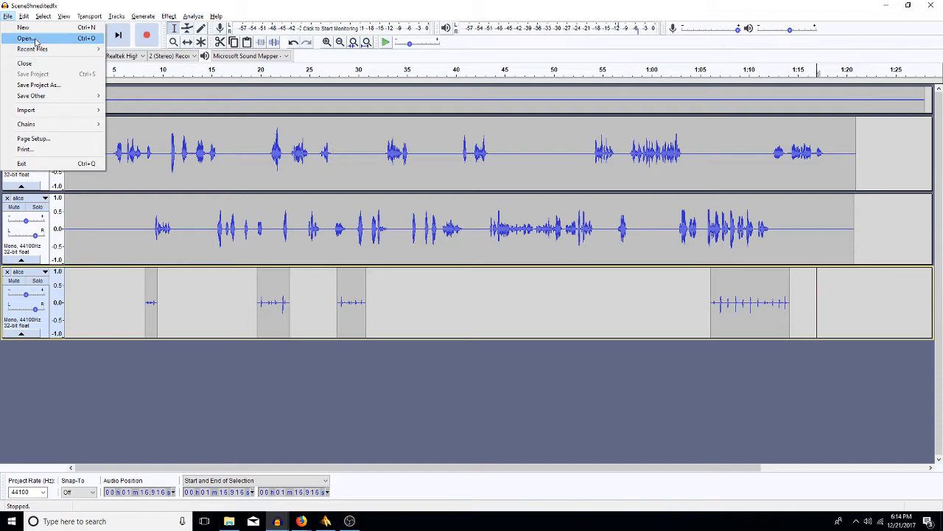
left_click(34, 41)
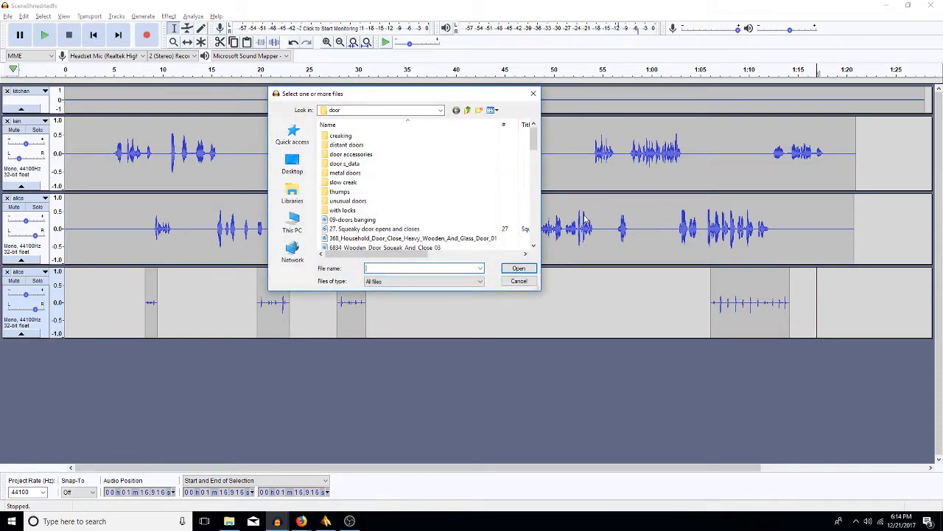
left_click(534, 236)
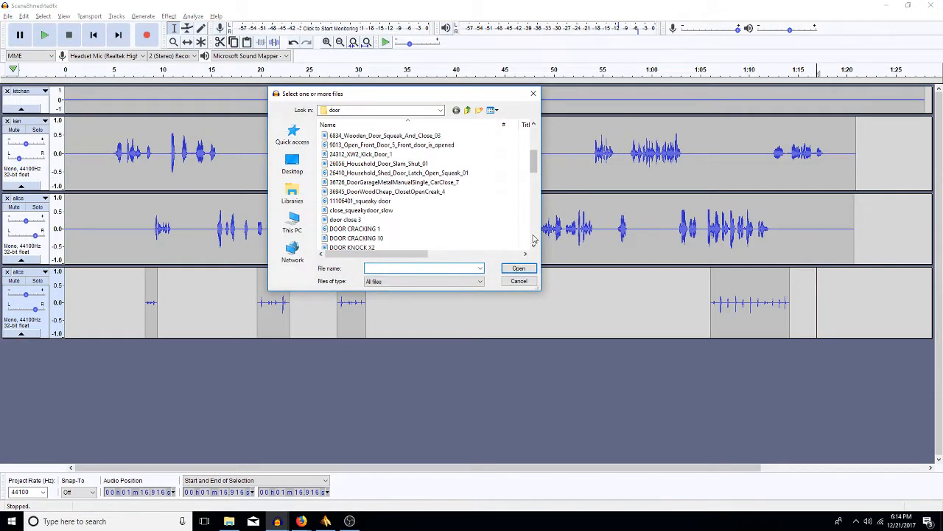
left_click(533, 239)
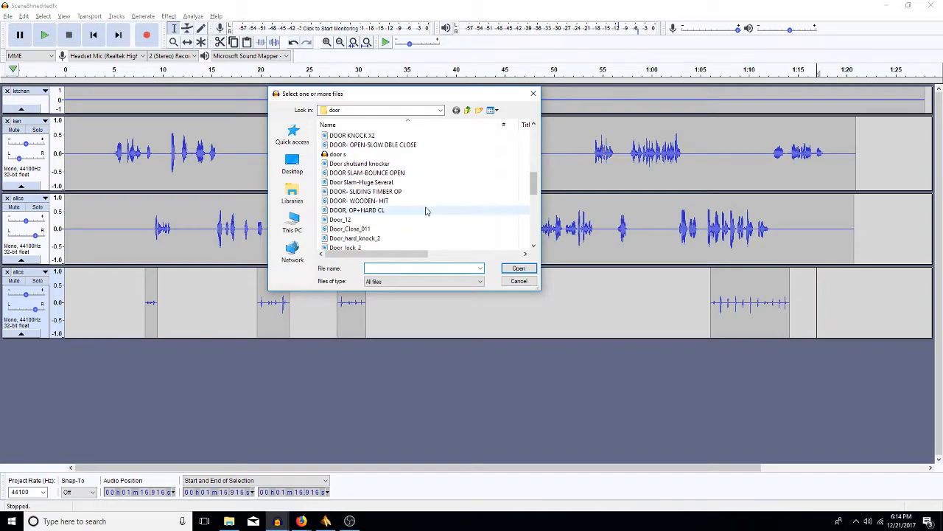
double_click(373, 211)
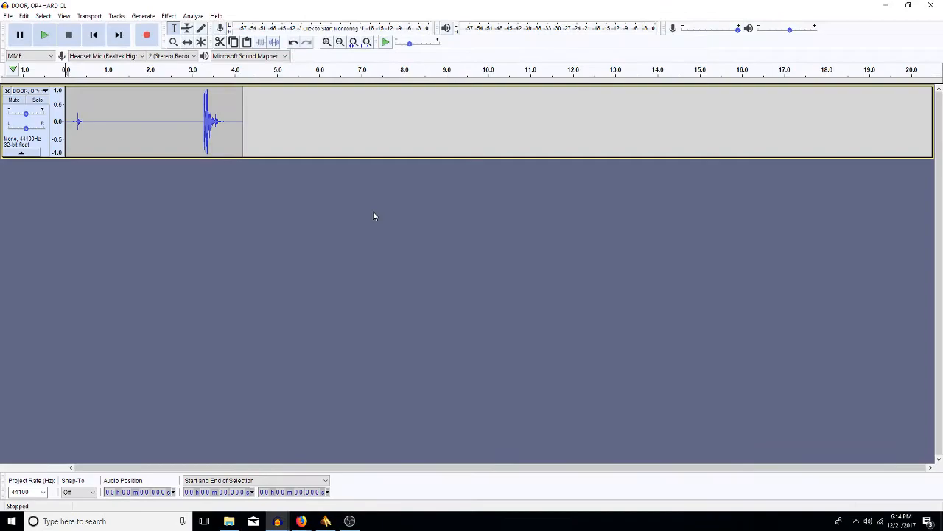
left_click(177, 131)
key("space")
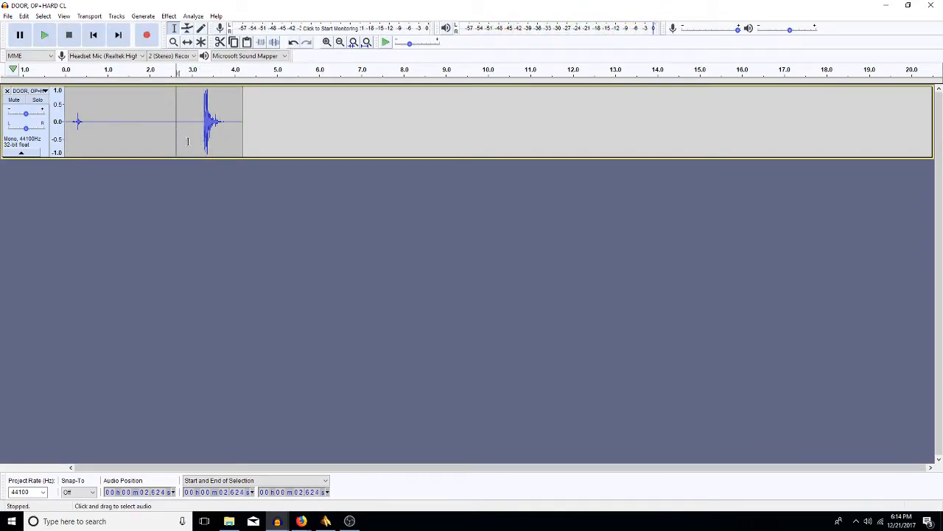
Copy the entire DOOR, OP+HARD CL audio and paste it as a new track in the scene project
key("ctrl+a")
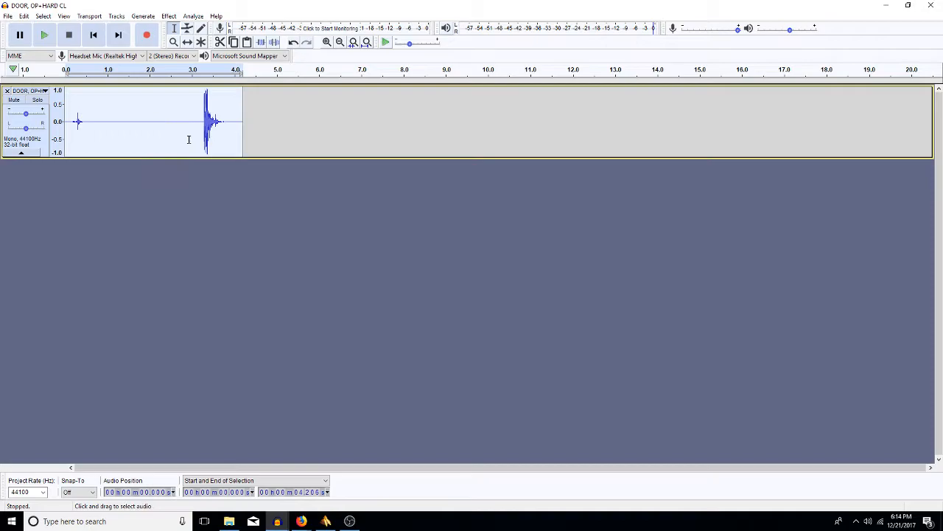
left_click(888, 5)
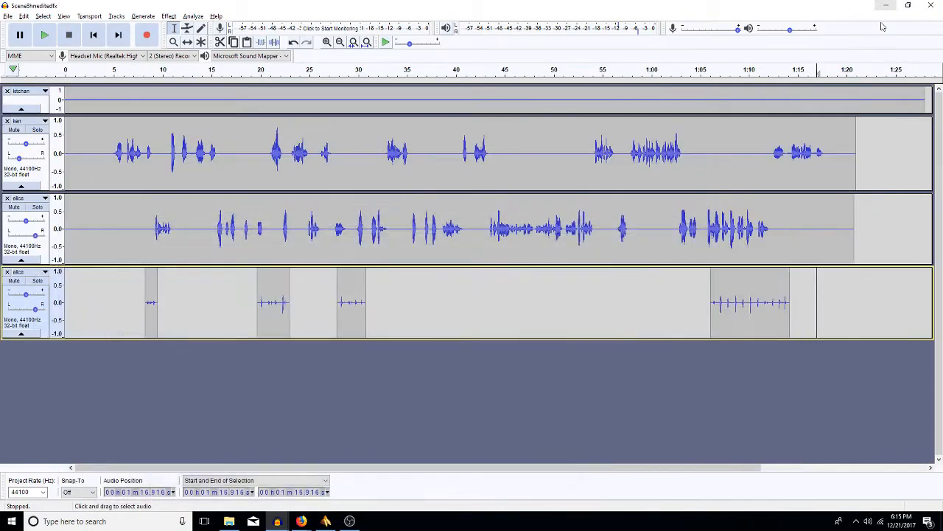
key("ctrl+v")
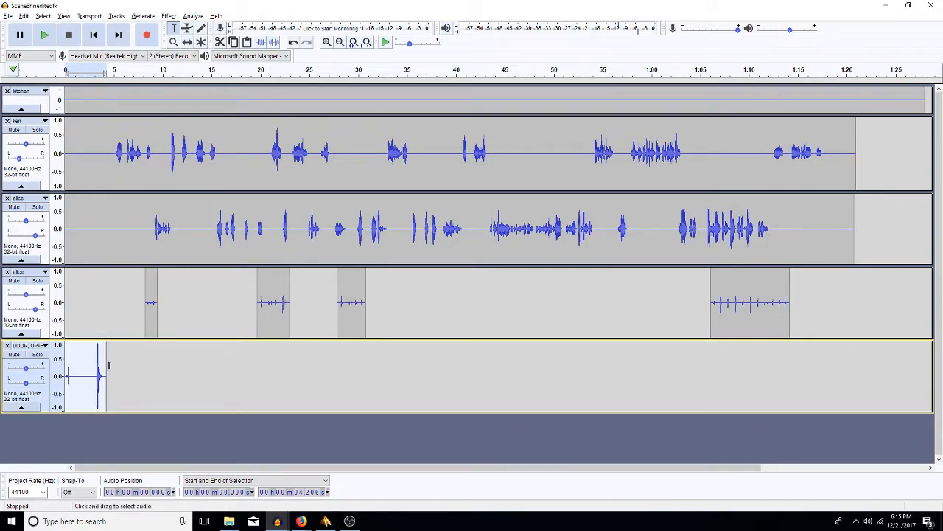
Delete the first 2.66 s or so of the pasted door audio and apply a High Pass Filter with 6 dB rolloff to the remaining slam
left_click_drag(91, 378, 54, 380)
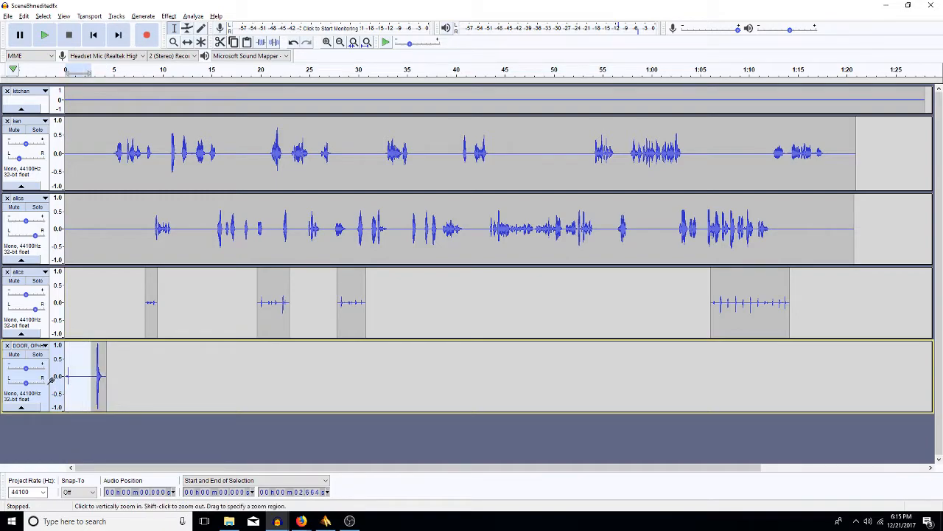
key("Delete")
double_click(72, 375)
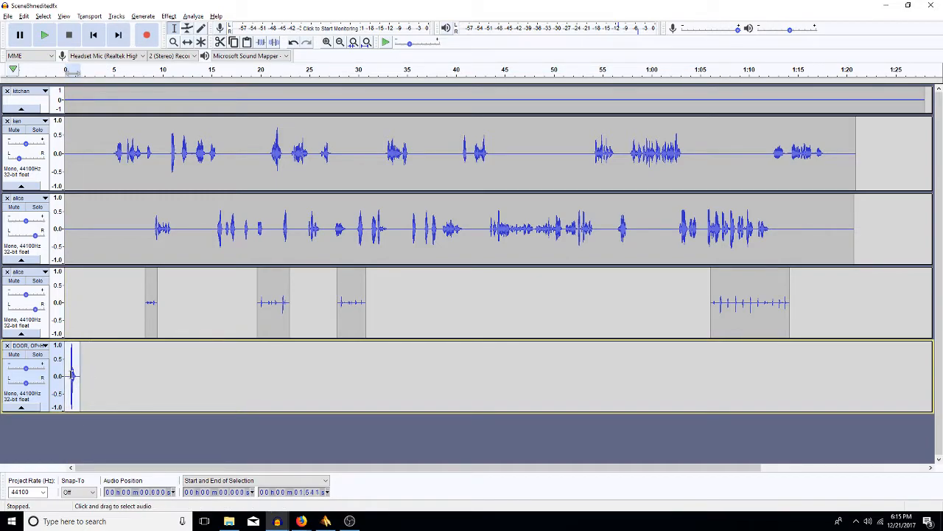
key("shift+h")
key("Return")
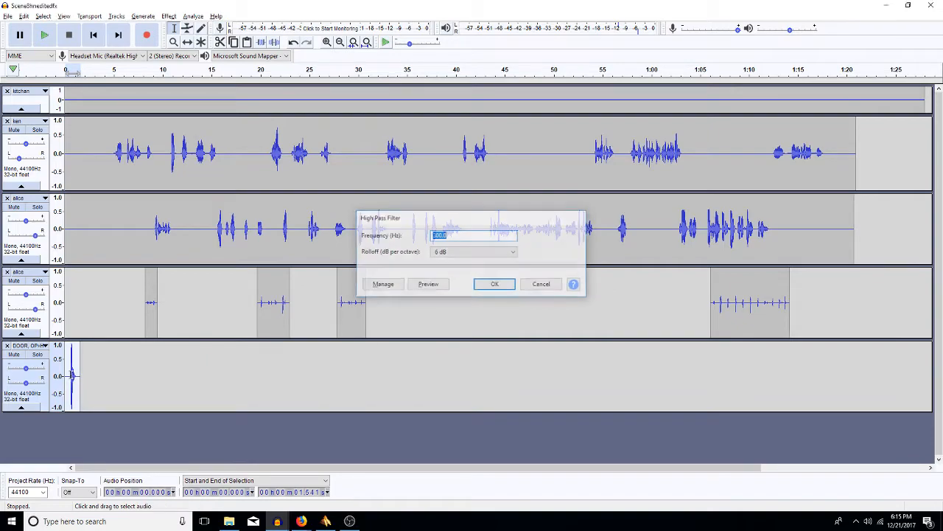
Move the door slam from the start of its track to about 1:16.3 by cutting and pasting it
key("Delete")
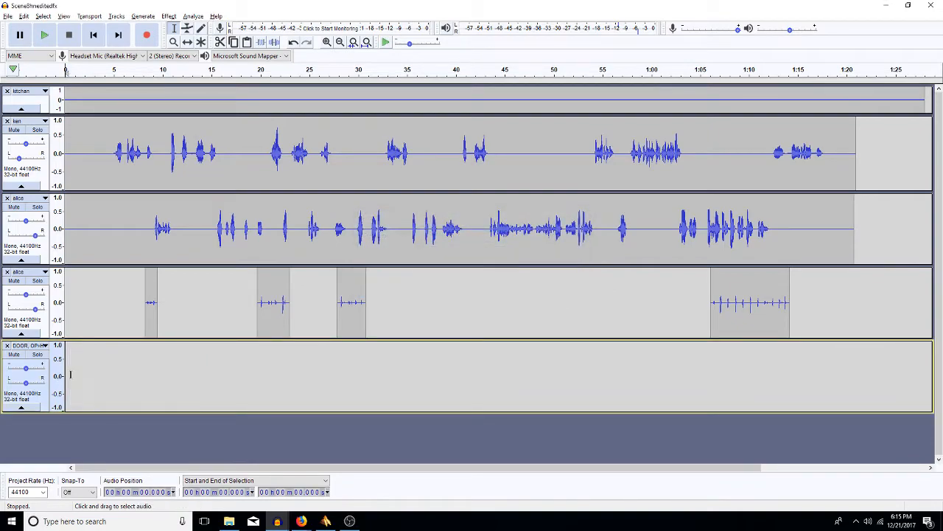
left_click(810, 351)
key("ctrl+v")
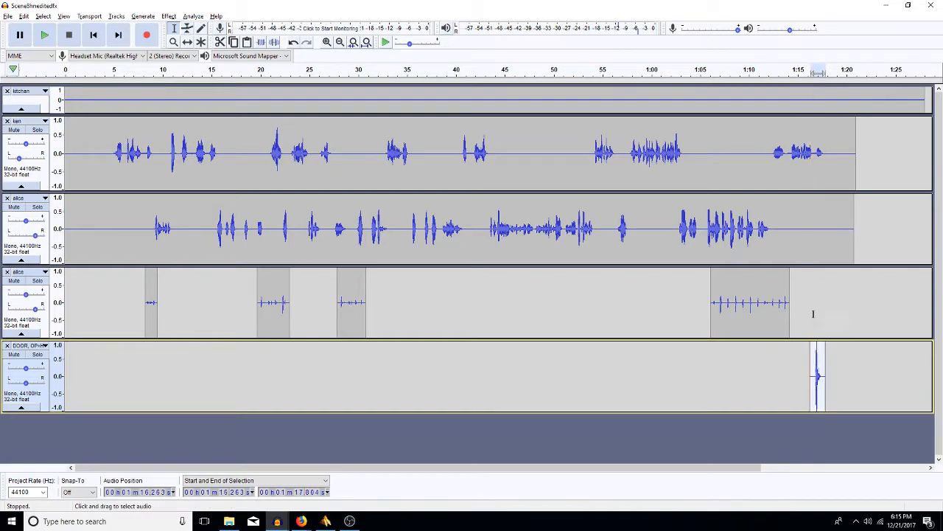
Play the quiet lead-in of the door clip from about 1:16.2 to 1:16.9, just before the slam
left_click(327, 43)
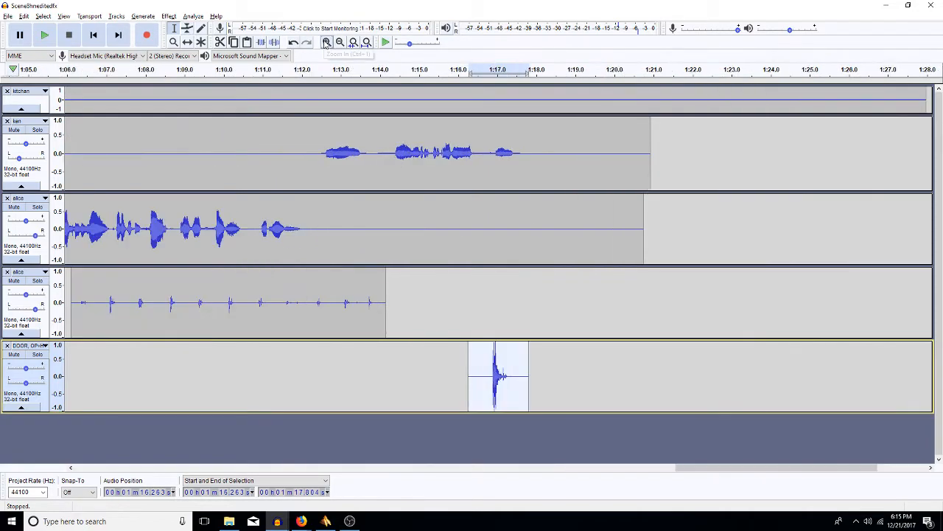
left_click(326, 42)
left_click(327, 43)
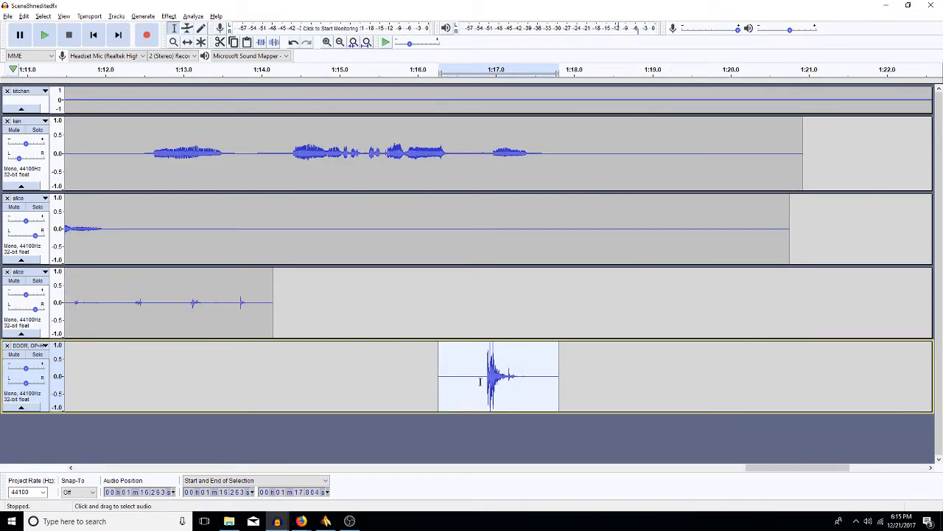
left_click_drag(485, 383, 437, 384)
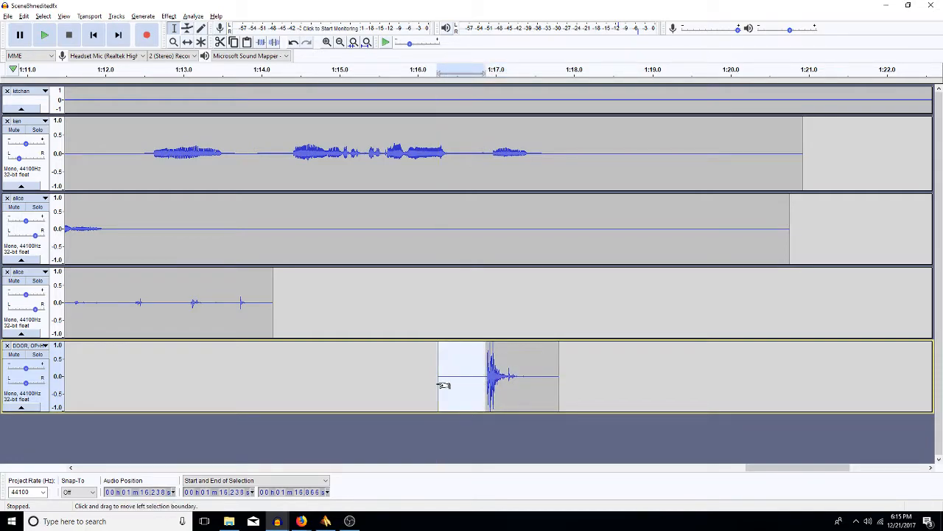
key("space")
Shift the door slam clip about 0.35 s earlier so it starts at about 1:15.9
left_click_drag(558, 378, 526, 398)
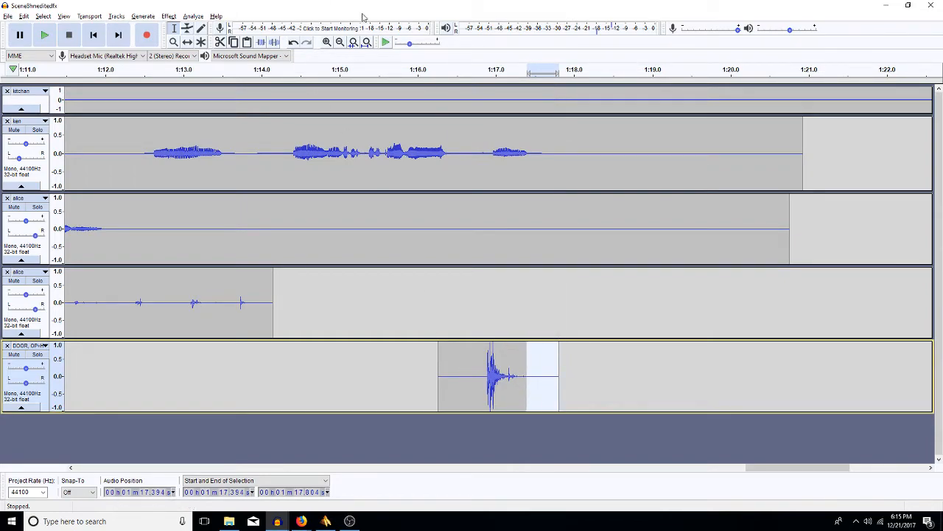
left_click(187, 42)
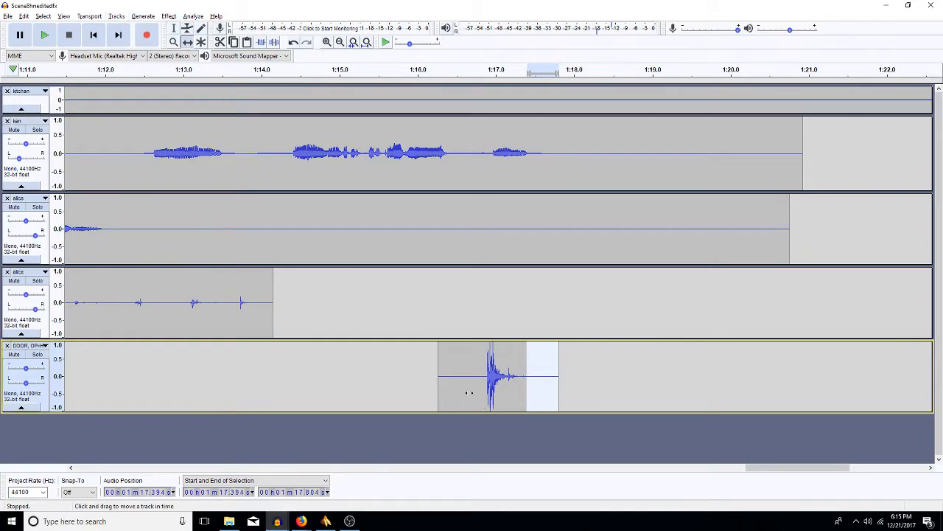
left_click_drag(462, 387, 434, 387)
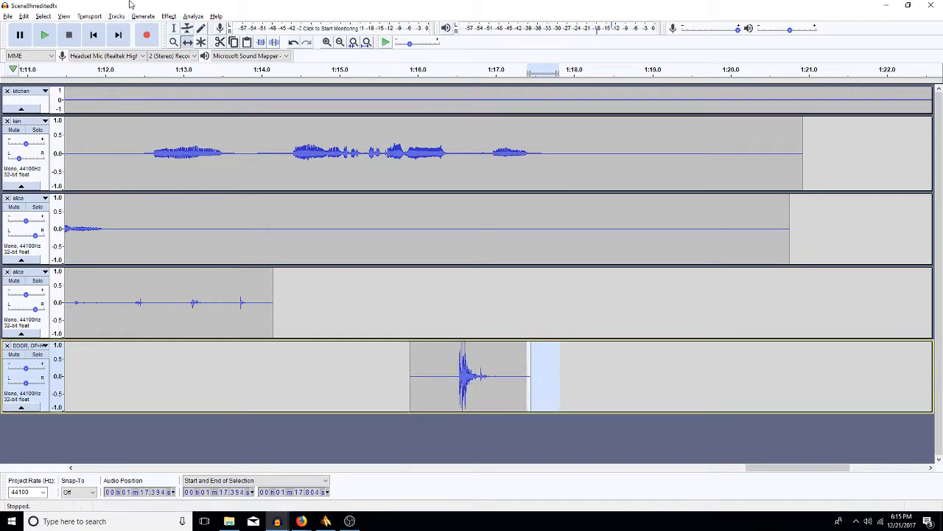
Amplify the entire door slam clip by -5 dB
left_click(173, 29)
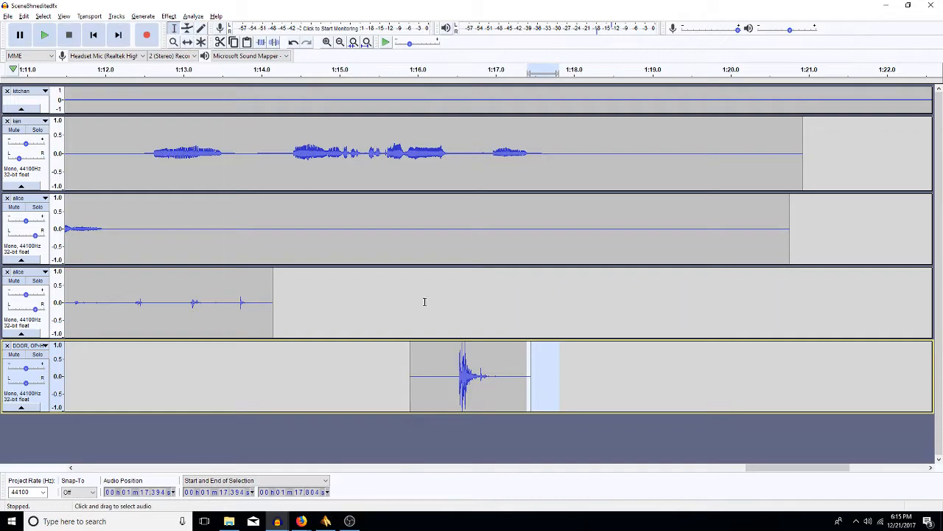
double_click(503, 391)
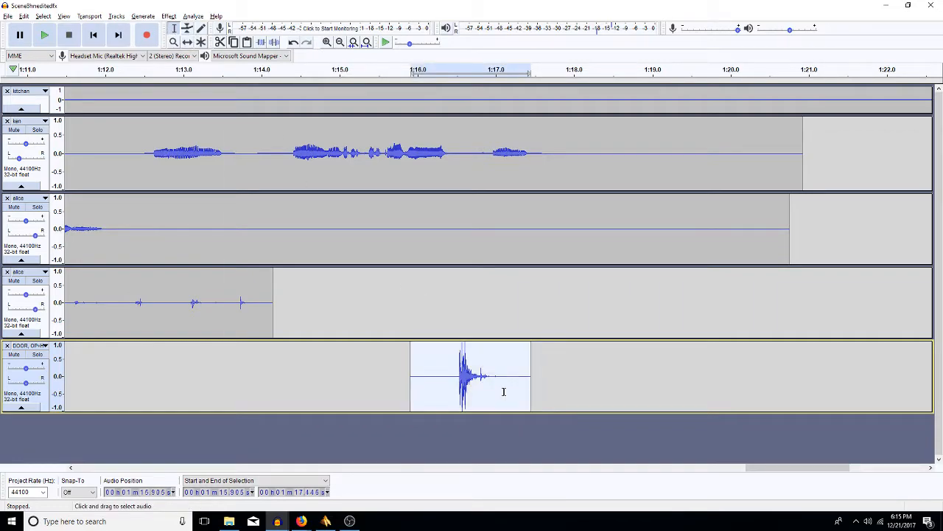
key("ctrl+shift+a")
type("-5")
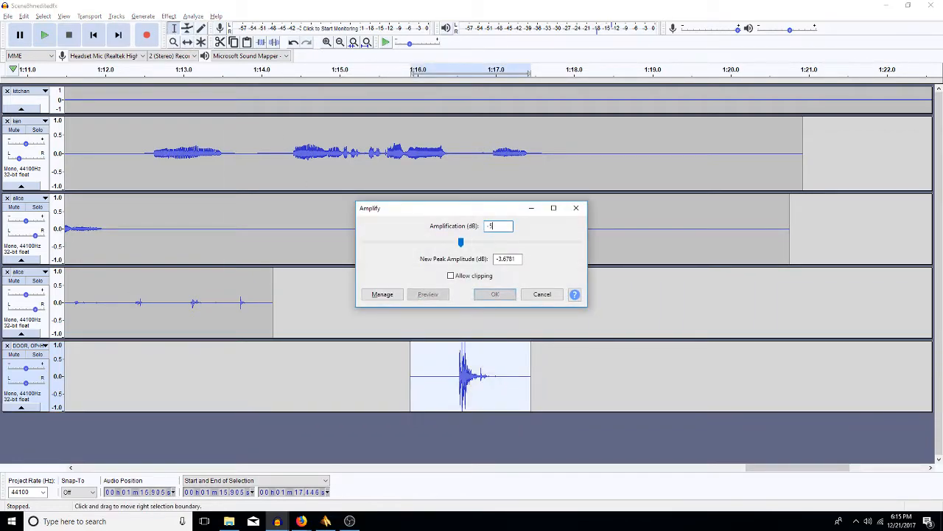
key("Return")
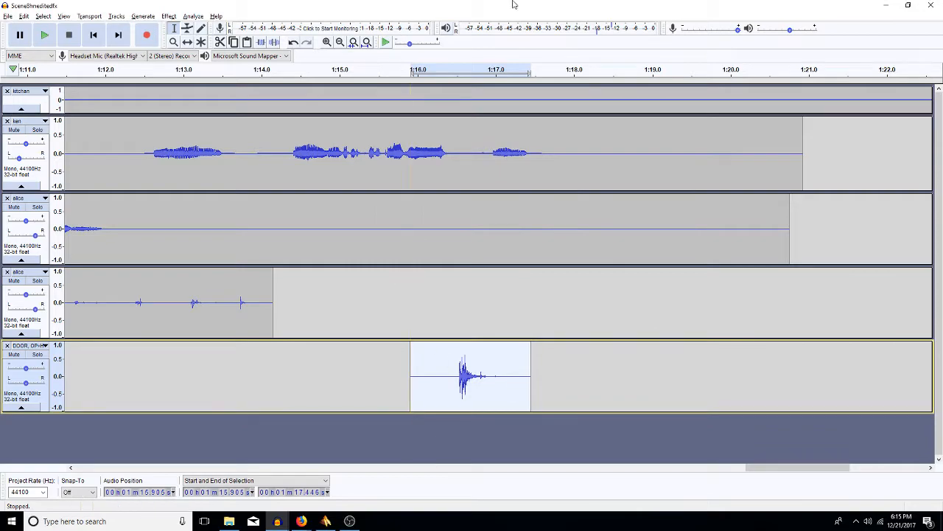
Play the scene from about 1:05.5 through the footsteps and door slam to the final line
left_click(341, 42)
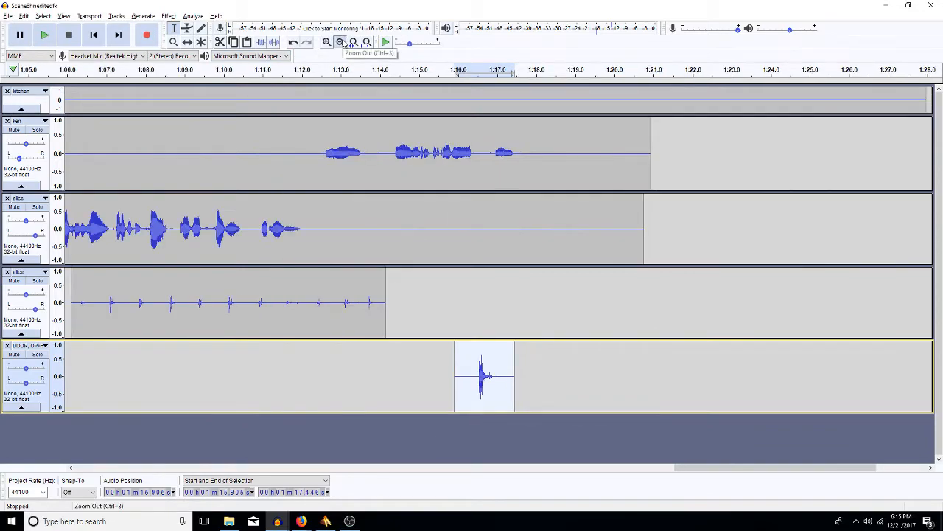
left_click(341, 42)
left_click(340, 42)
left_click(386, 207)
key("space")
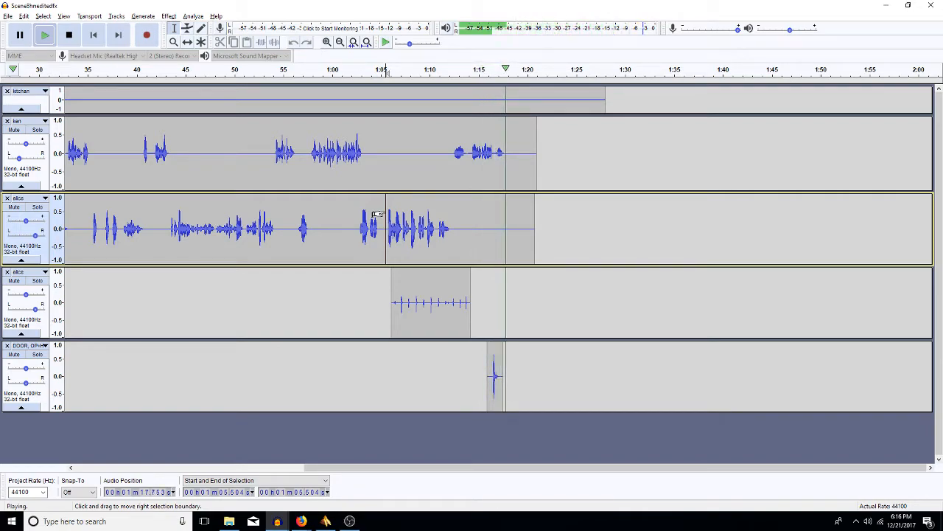
key("space")
Lengthen the pause before ken's last word by duplicating the quiet stretch from about 1:16.56 to 1:16.73 in his track
left_click(487, 152)
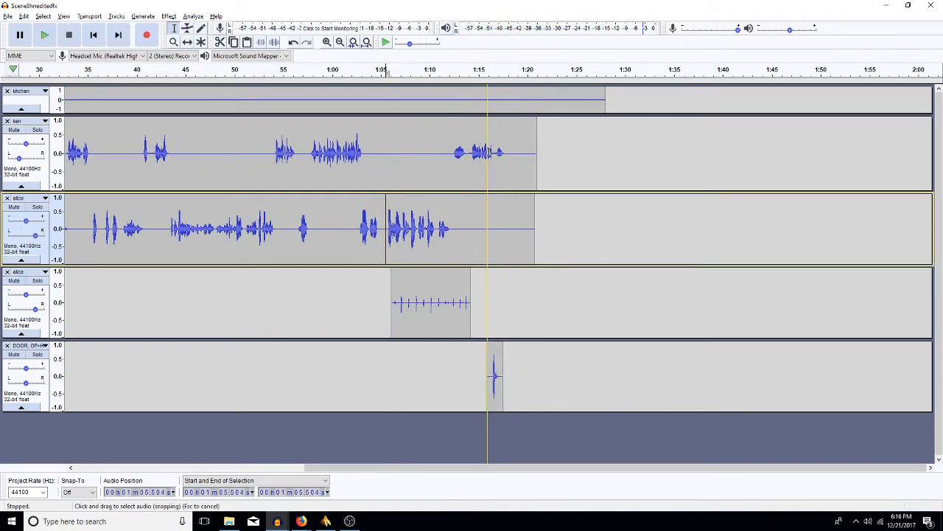
left_click(327, 42)
left_click(326, 43)
left_click(326, 43)
left_click_drag(562, 158, 550, 162)
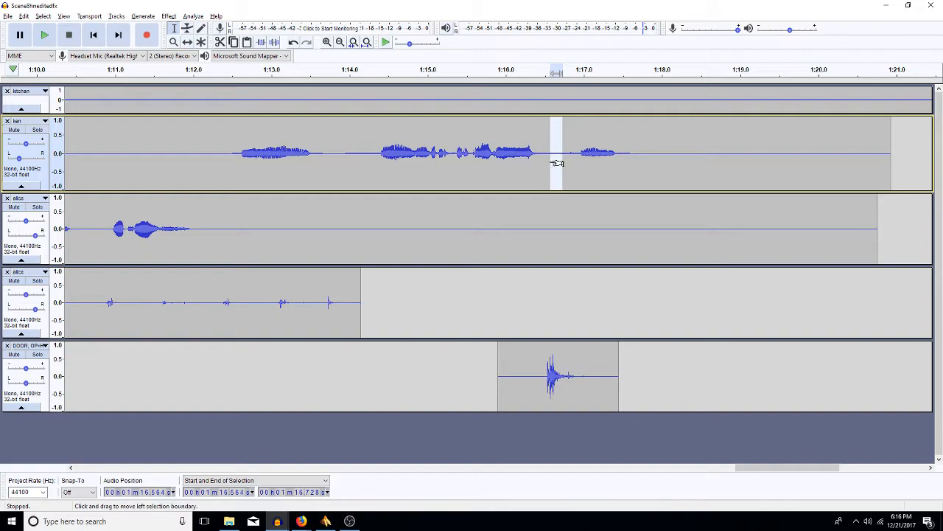
key("ctrl+c")
key("Right")
key("ctrl+v")
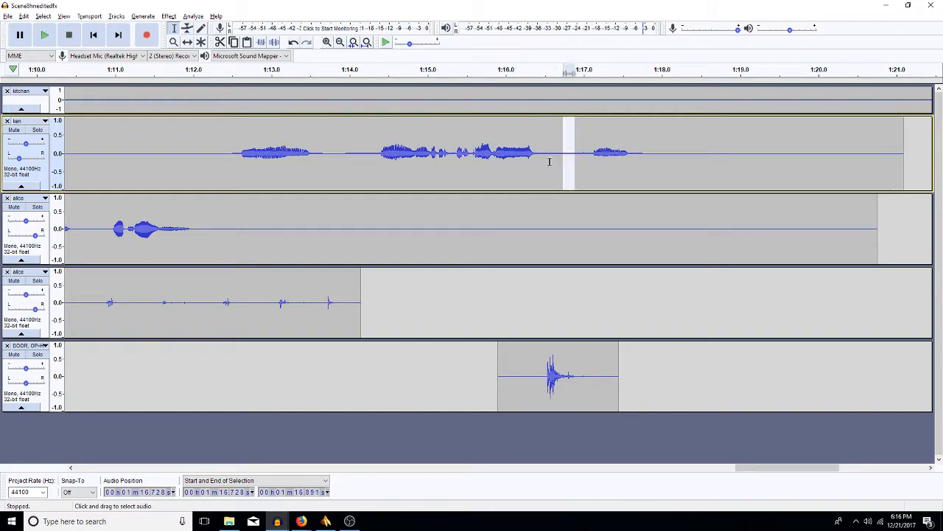
Play the ending from about 1:15.0 to check the pause around the door slam
left_click(425, 164)
key("space")
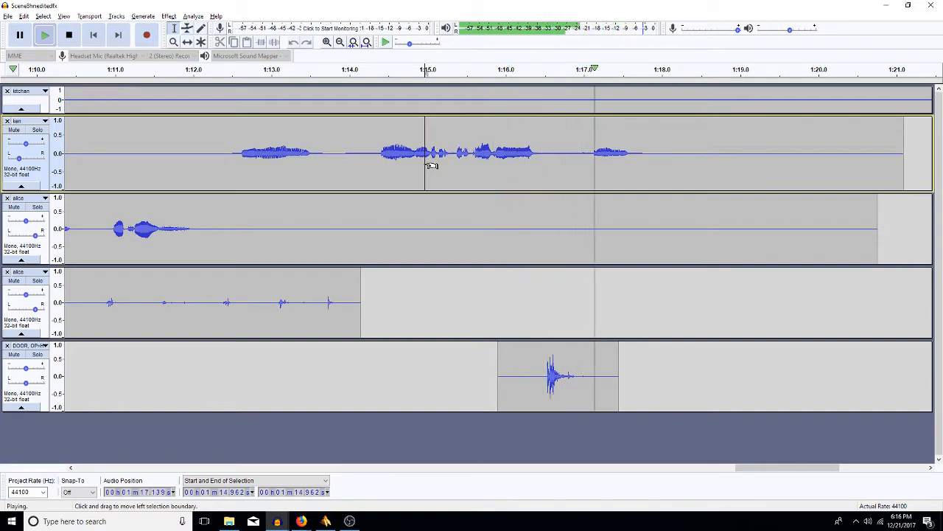
key("space")
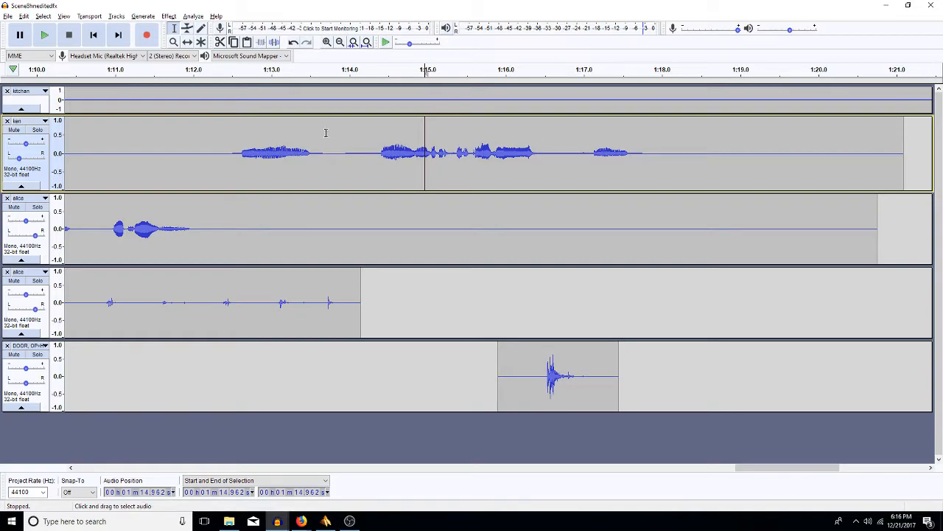
Play the full scene in sections, starting from about 4.9 s, 10.3 s, 15.9 s and 41.9 s
key("ctrl+f")
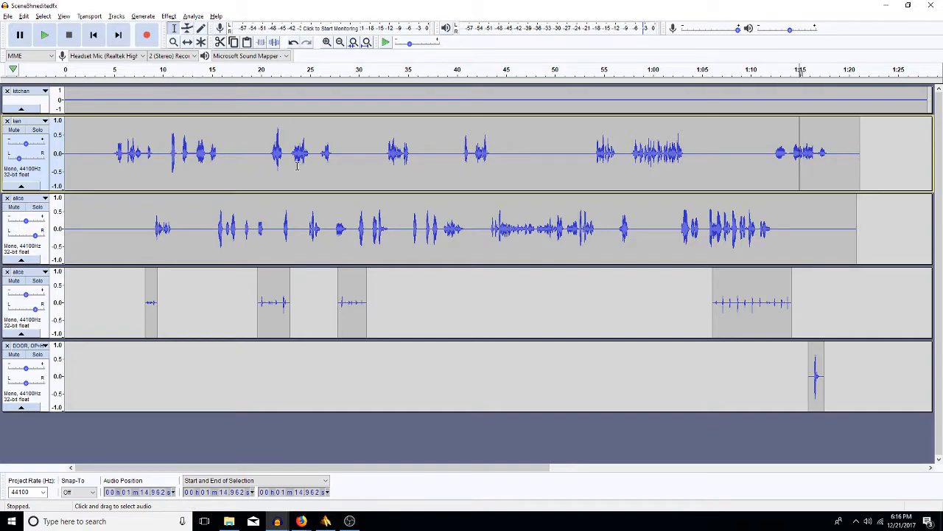
left_click(112, 160)
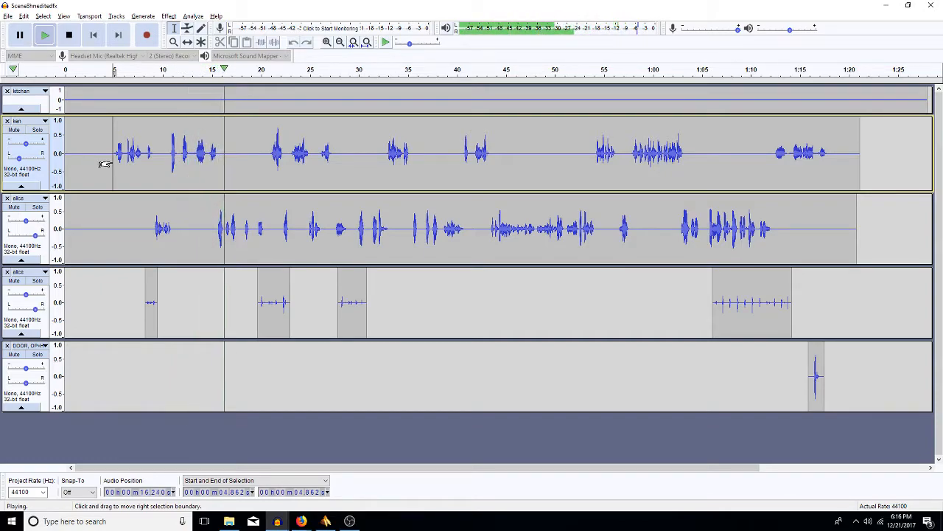
left_click(176, 166)
key("space")
left_click(166, 166)
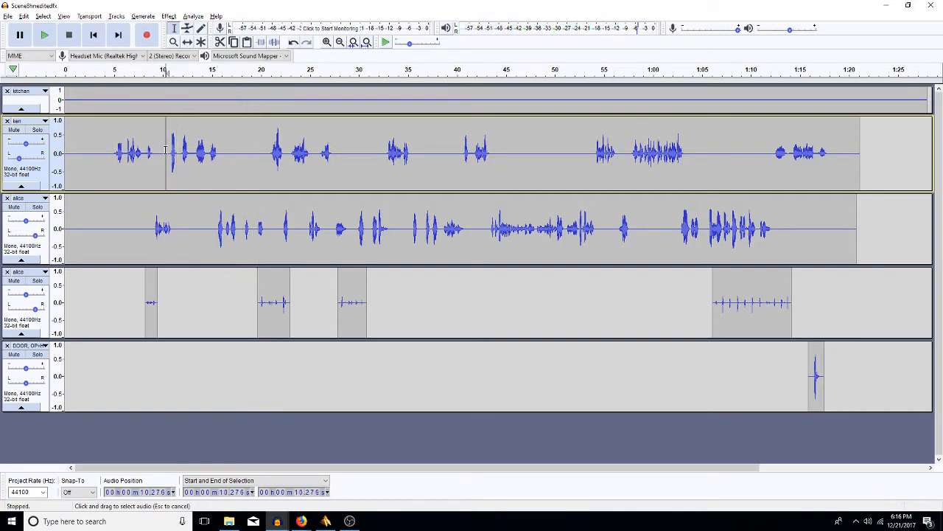
key("space")
key("space")
left_click(219, 173)
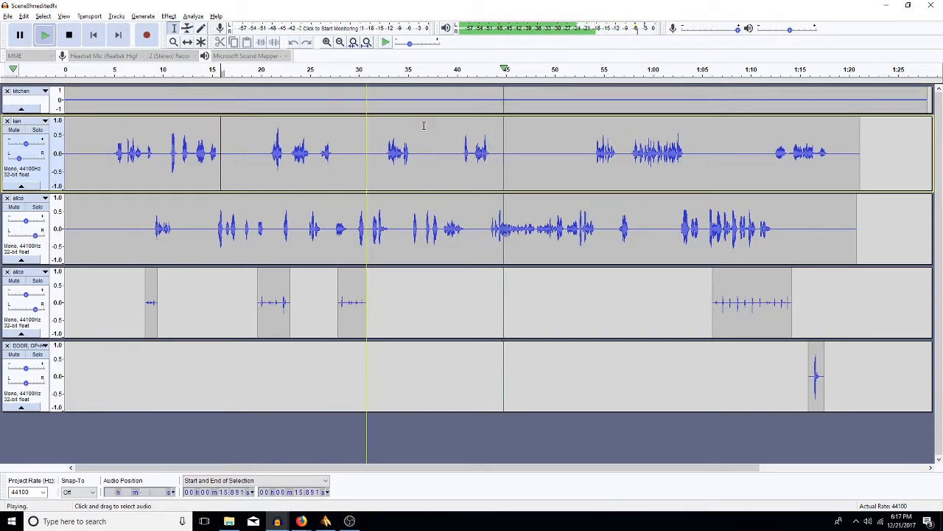
left_click(476, 170)
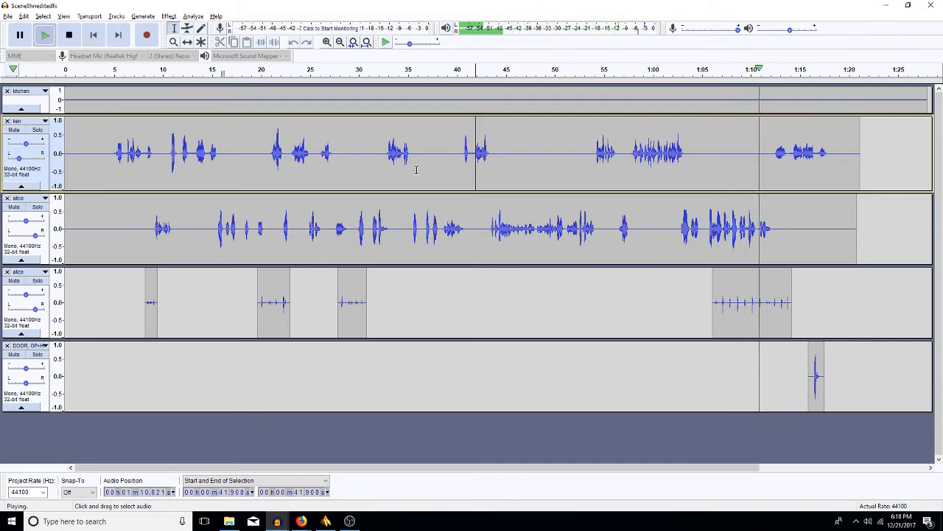
key("space")
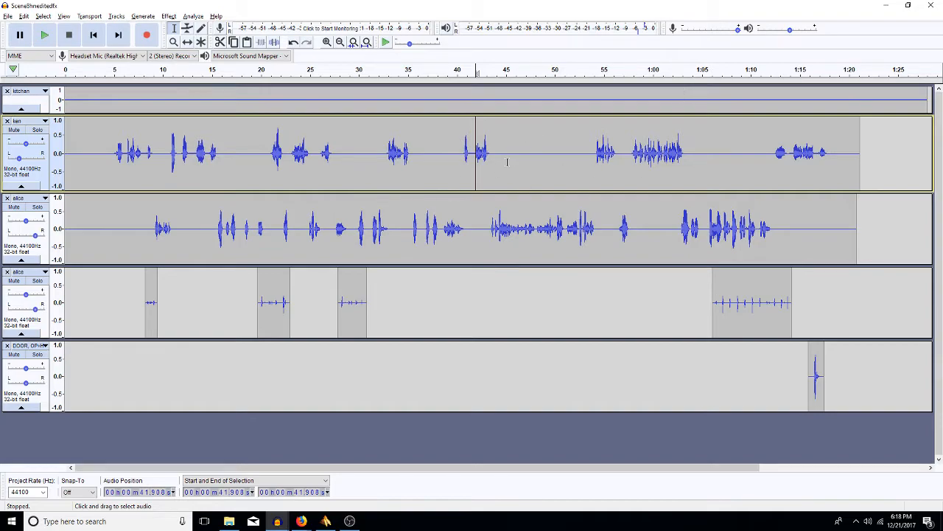
Zoom in on ken's lines between about 39.6 and 43.5 s, make his track taller and solo it
left_click_drag(491, 161, 453, 180)
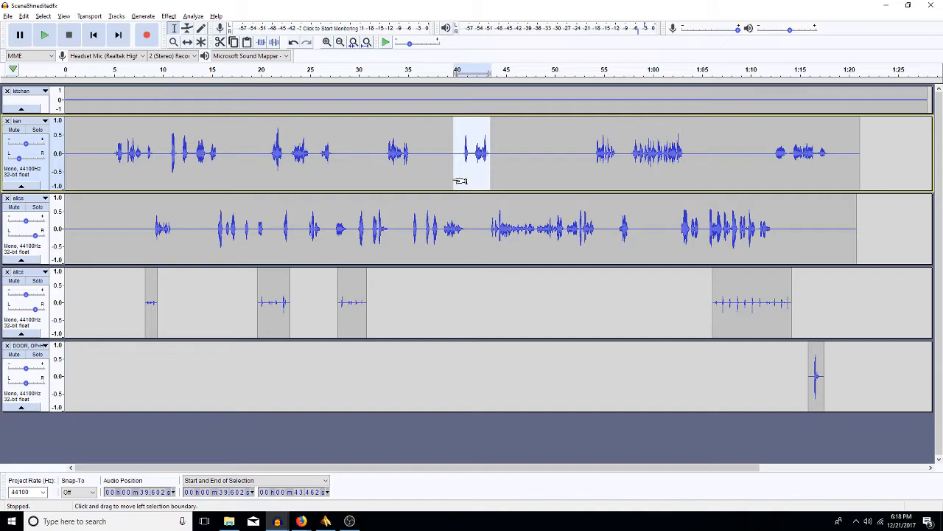
key("ctrl+e")
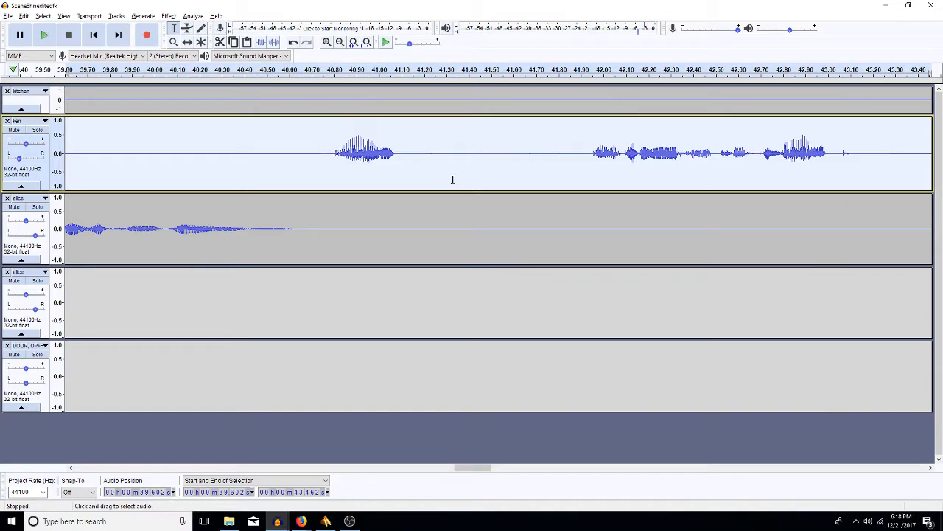
left_click_drag(393, 190, 405, 231)
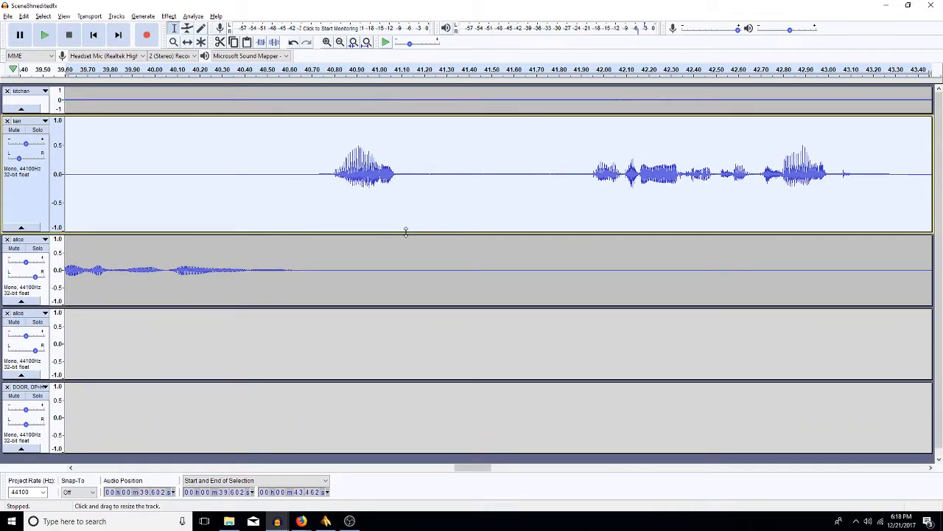
left_click(318, 180)
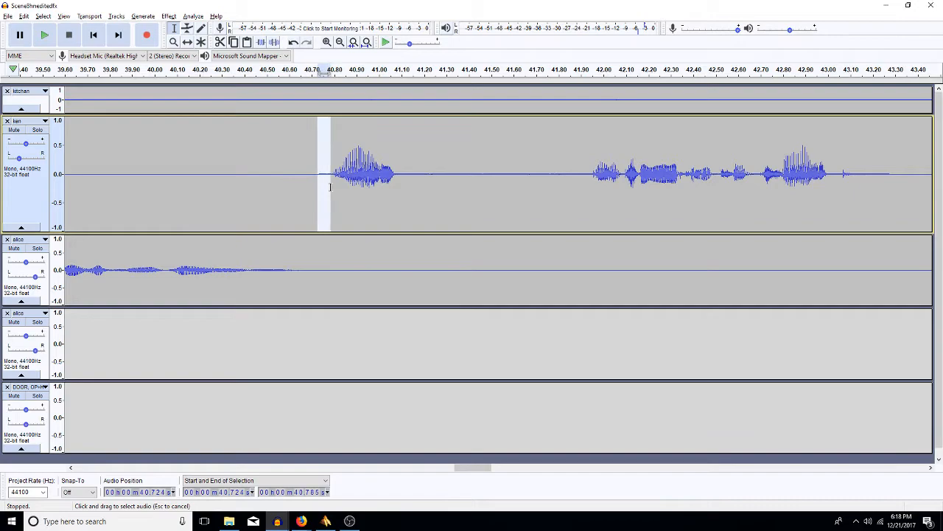
left_click(40, 130)
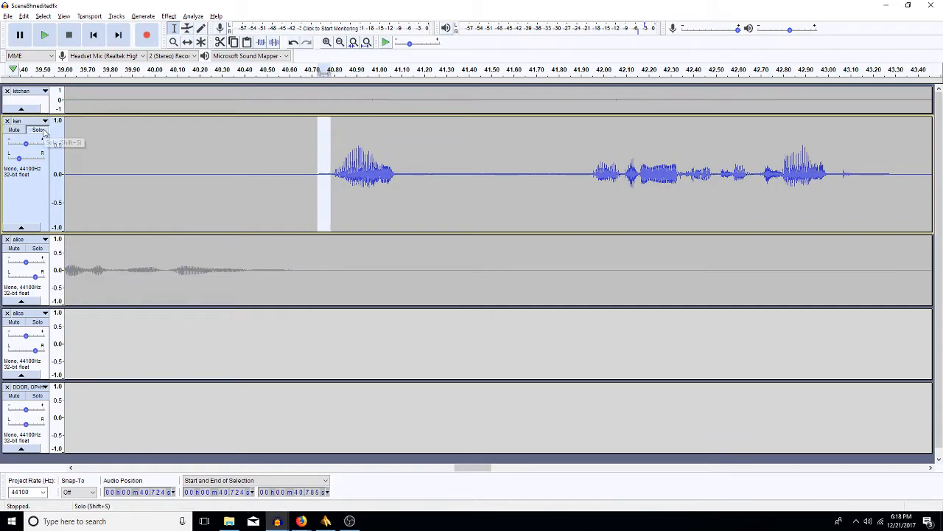
Silence the background noise in ken's track from about 41.10 to 41.93 s and from about 43.12 to 43.33 s
left_click_drag(401, 171, 587, 152)
key("space")
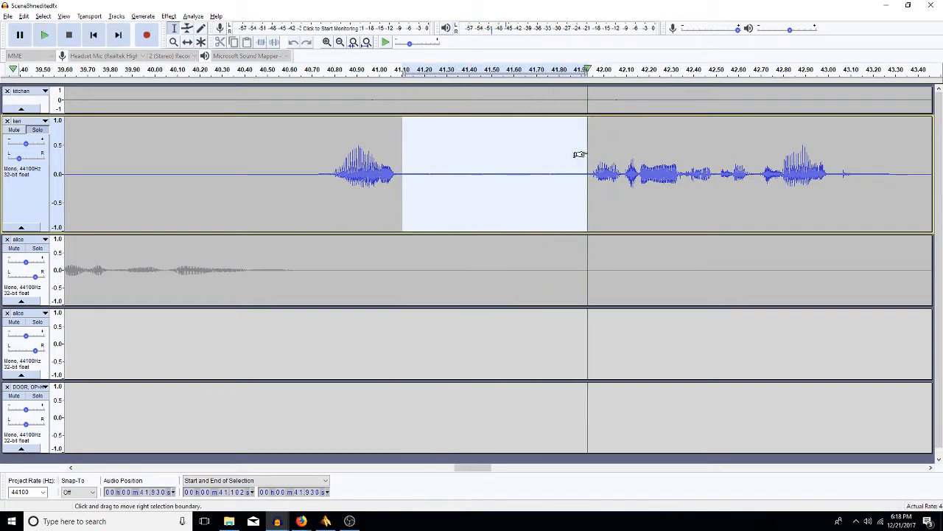
key("space")
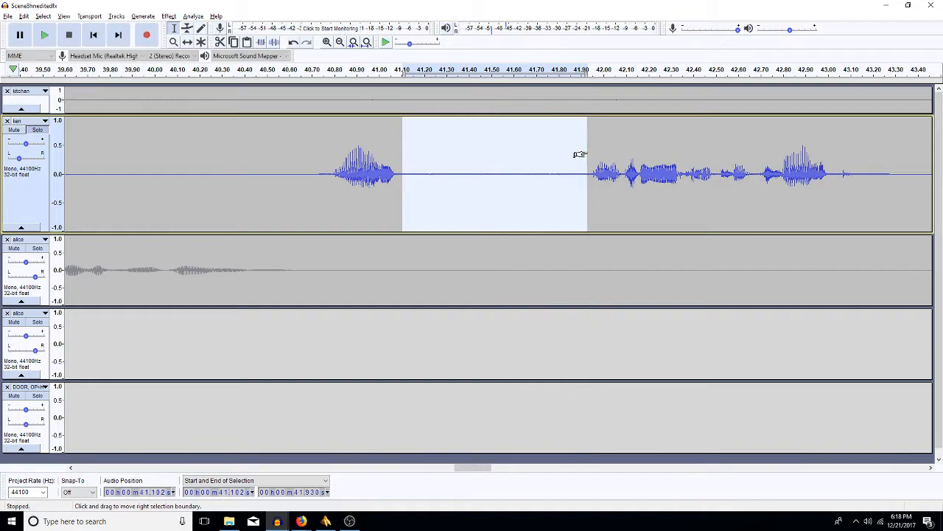
key("ctrl+l")
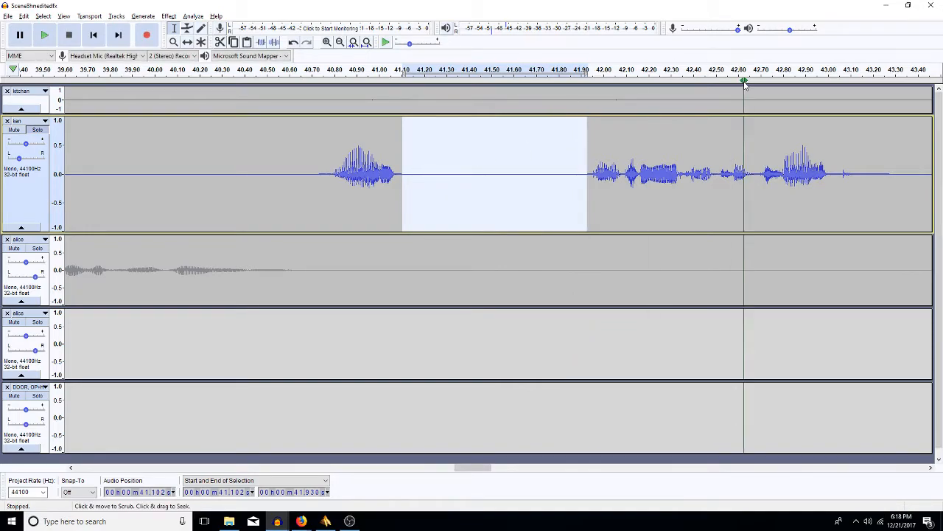
left_click(902, 185)
left_click_drag(902, 194, 855, 201)
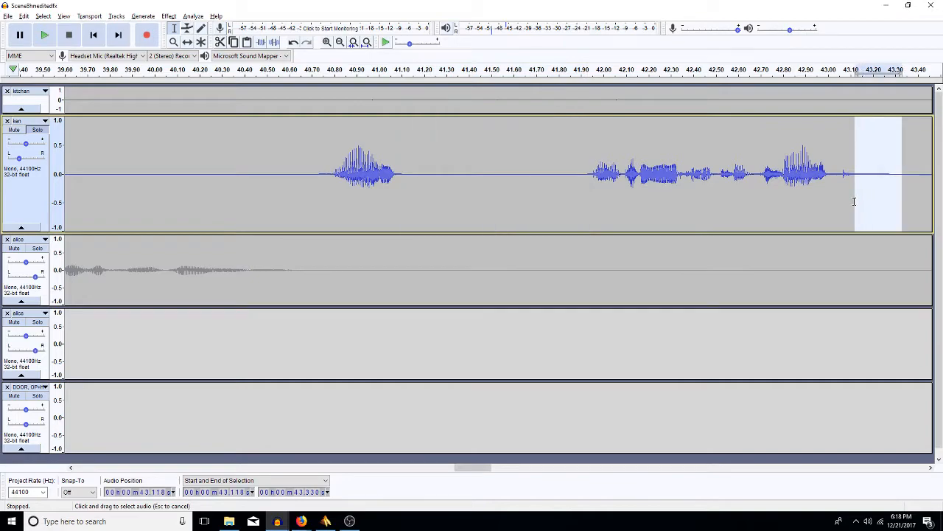
key("ctrl+l")
Silence the noise just before ken's earlier line, from about 32.86 to 33.01 s
left_click(340, 42)
left_click(340, 42)
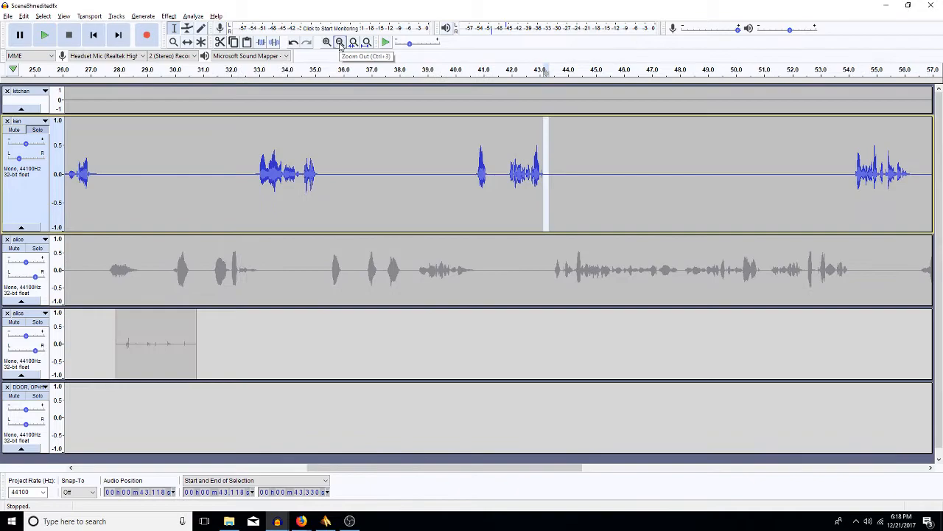
left_click_drag(356, 183, 251, 193)
key("ctrl+e")
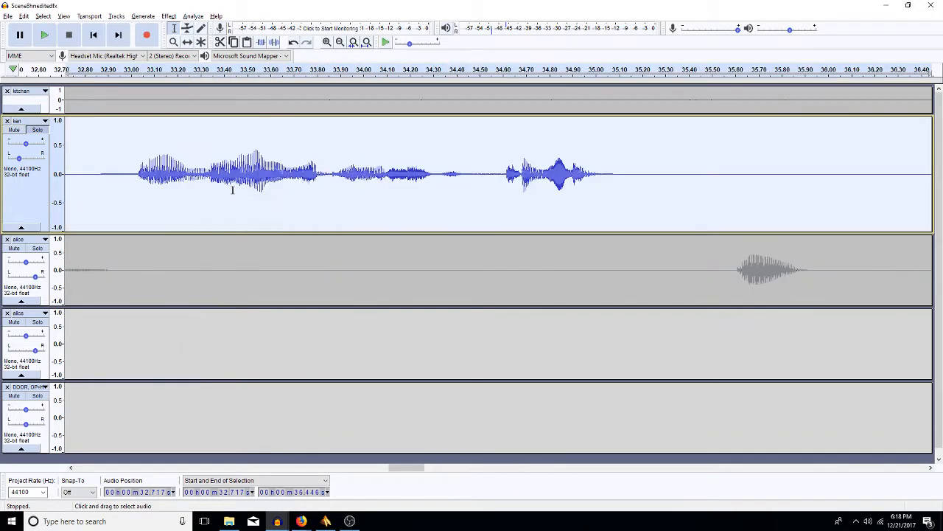
left_click_drag(133, 173, 98, 191)
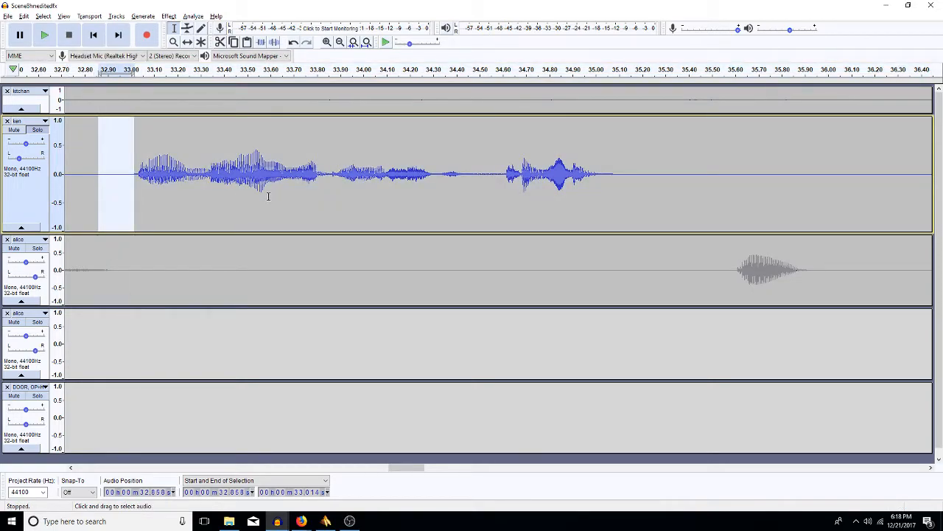
Silence the noise in ken's track from about 34.43 to 34.61 s and from about 35.02 to 35.17 s
left_click_drag(504, 176, 464, 189)
key("space")
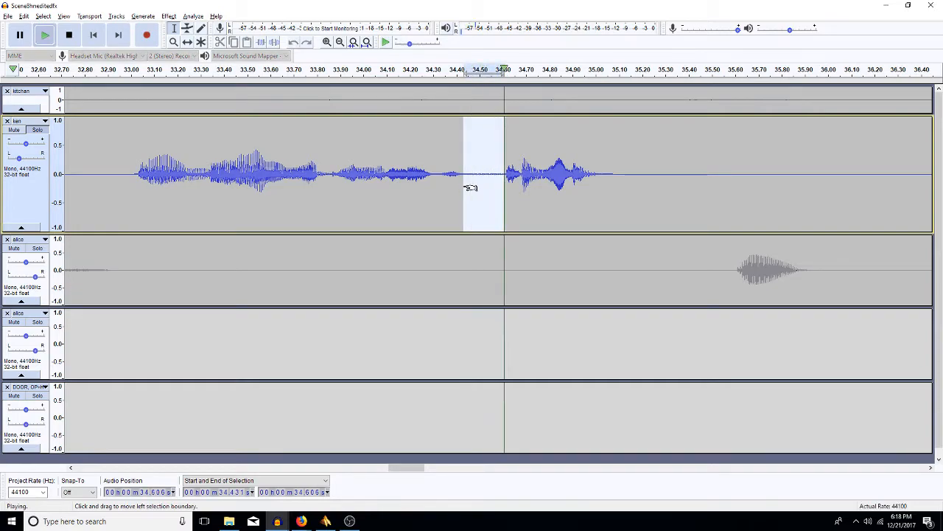
left_click_drag(635, 174, 601, 194)
key("space")
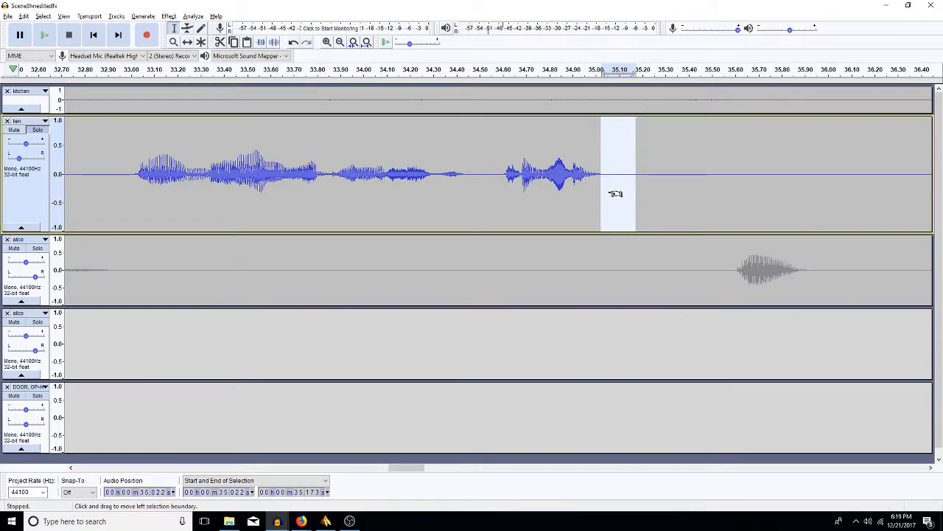
key("ctrl+f")
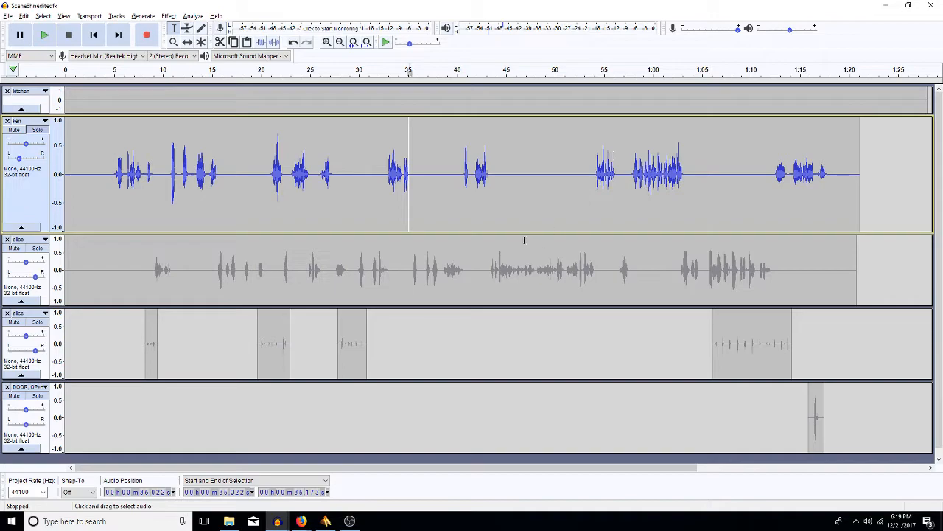
Reduce the height of ken's track and turn off its solo
left_click_drag(434, 233, 415, 176)
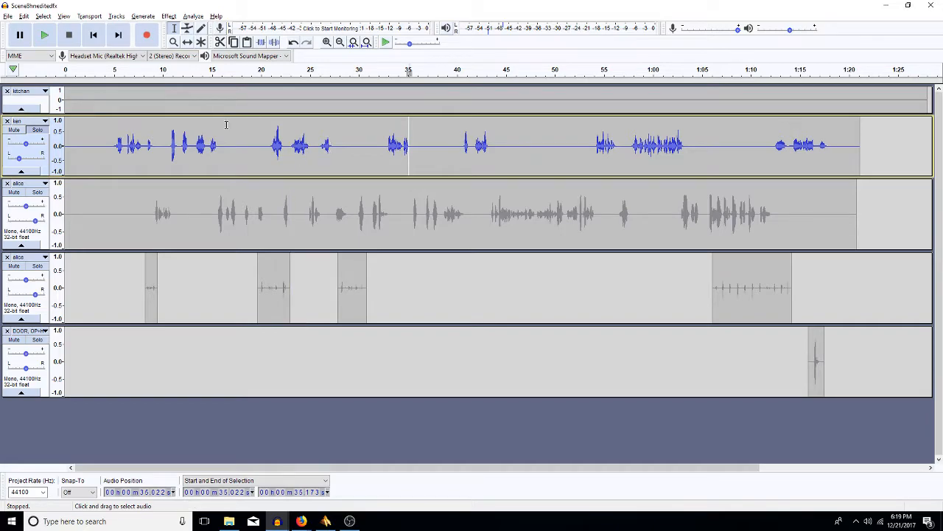
left_click(37, 131)
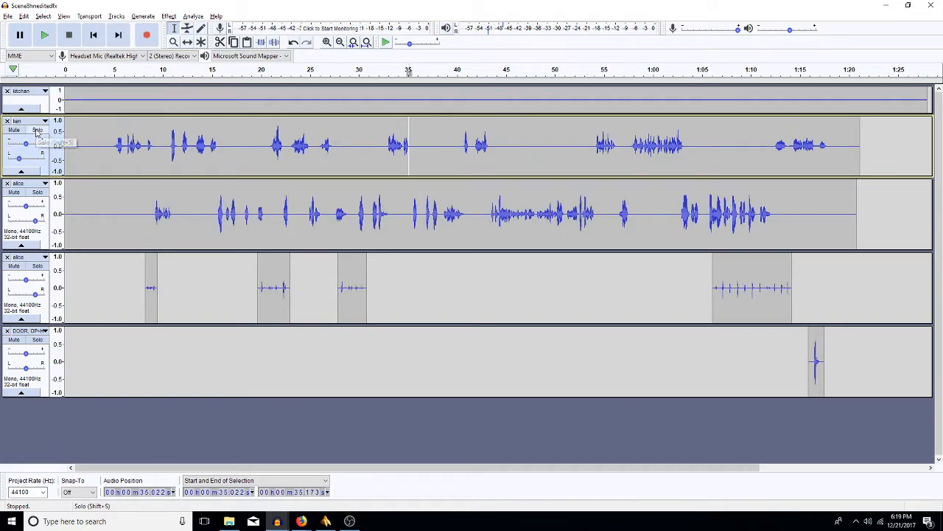
Save the project under the new name Scene8hneditedfxmoving
left_click(8, 16)
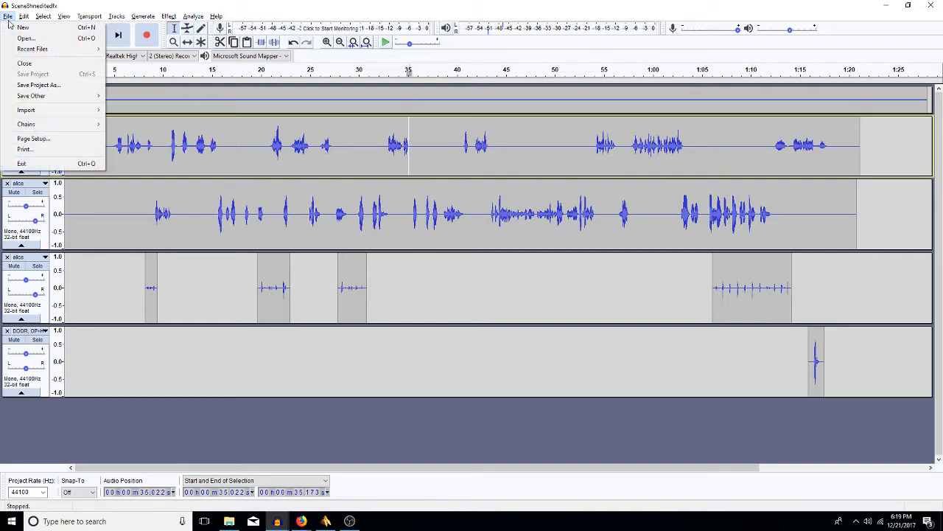
left_click(37, 85)
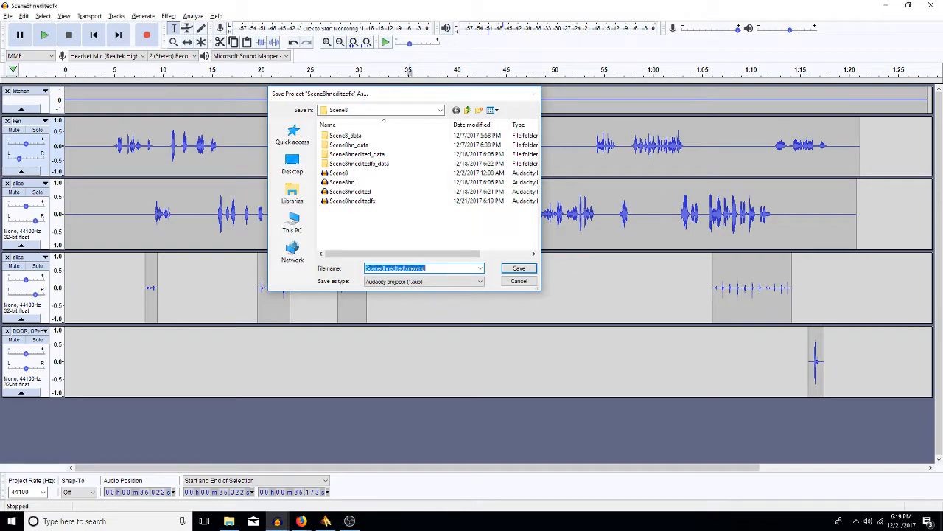
key("Return")
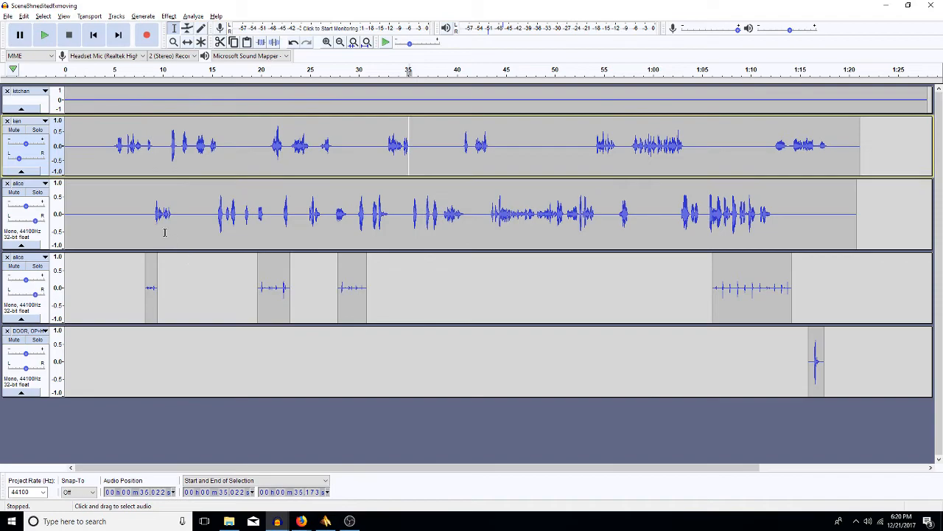
Center the panning of both alice tracks, the dialogue and the footsteps
left_click_drag(35, 221, 26, 230)
left_click_drag(34, 296, 28, 296)
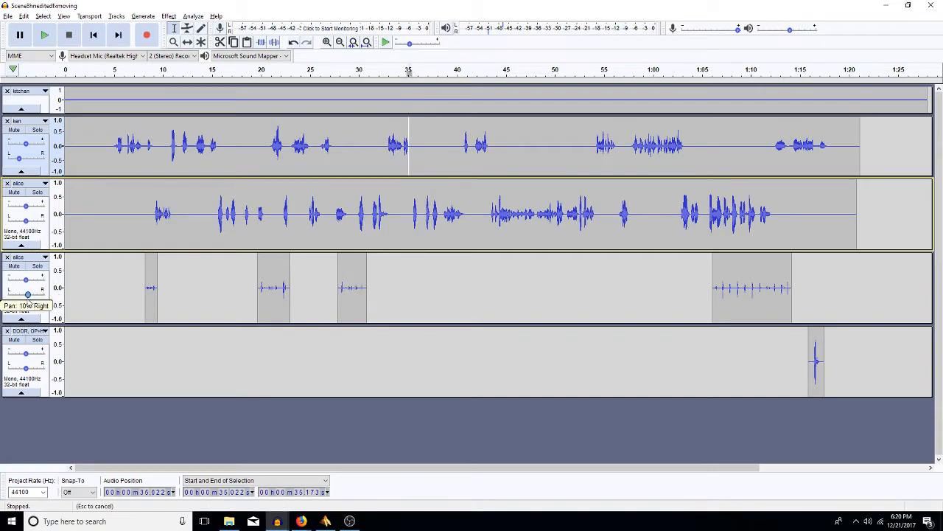
left_click_drag(28, 297, 27, 304)
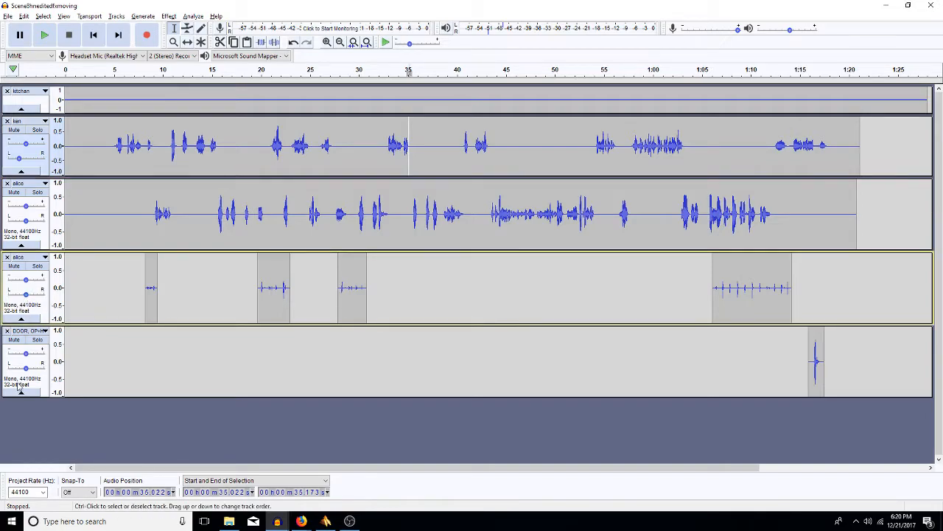
left_click(109, 291)
left_click(123, 333)
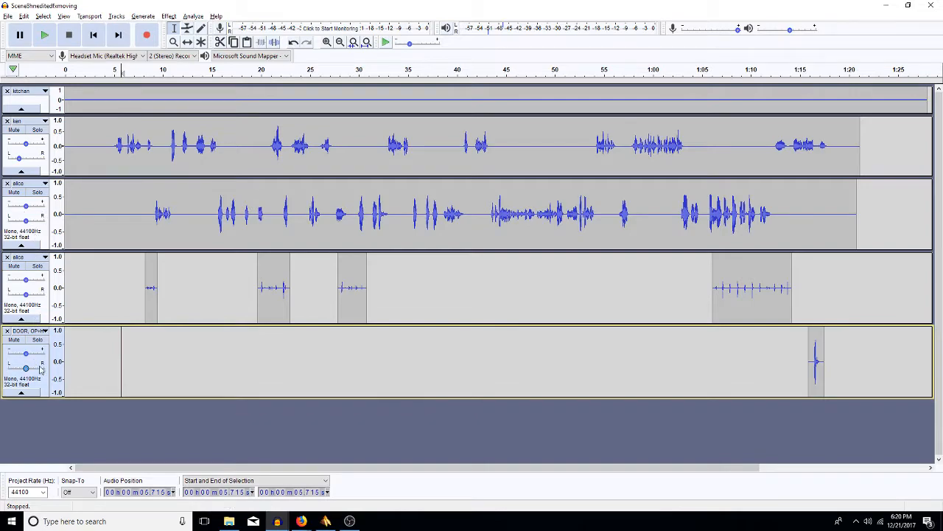
Mix and render the two alice tracks and the door track together into a single track
double_click(192, 230)
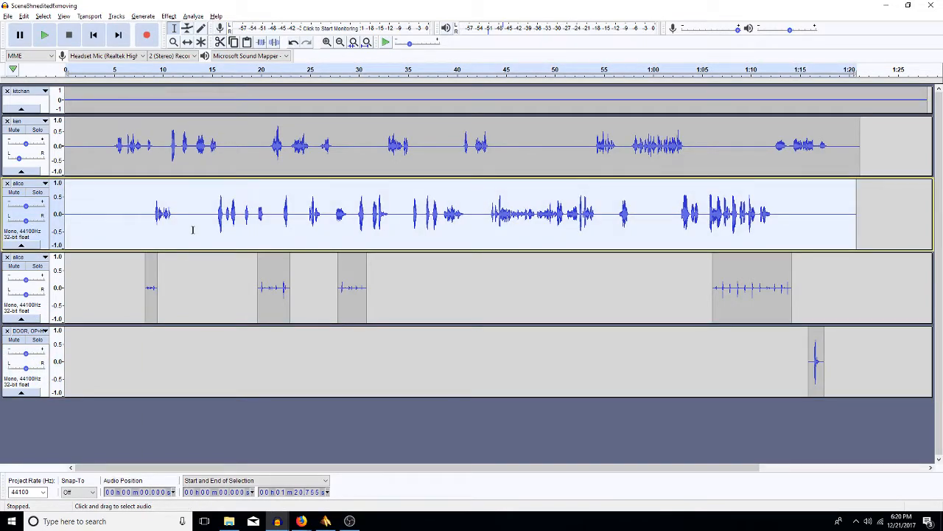
key("shift+Down")
key("shift+Down")
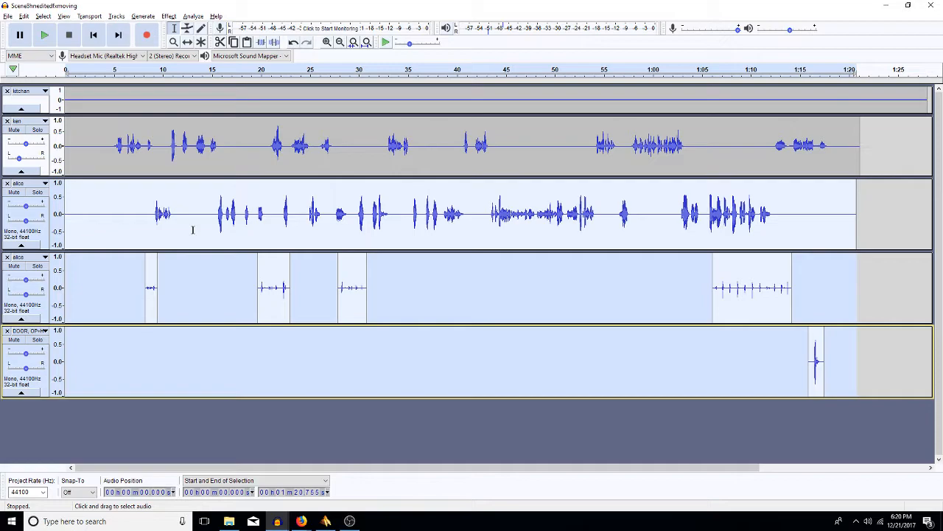
key("ctrl+shift+m")
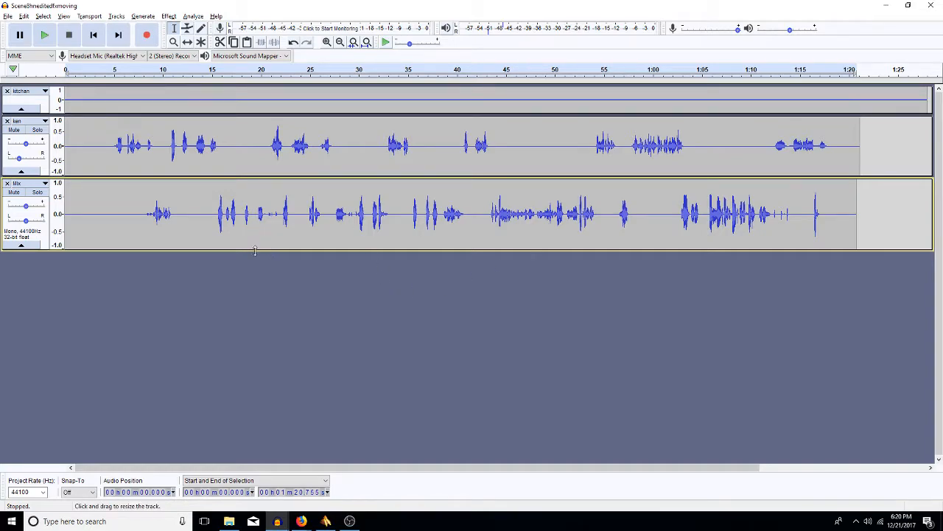
left_click(270, 221)
left_click(349, 212)
left_click(720, 213)
left_click(829, 211)
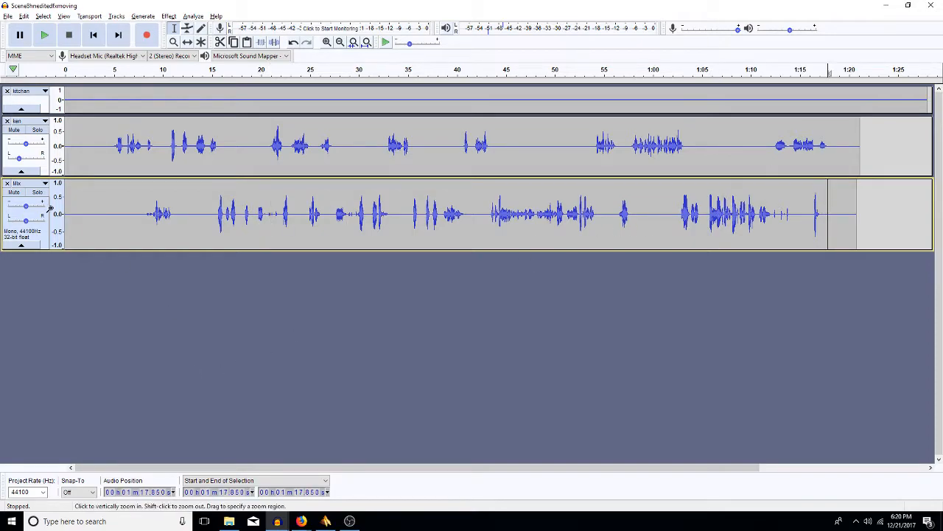
Duplicate the whole Mix track until there are four identical copies
double_click(168, 216)
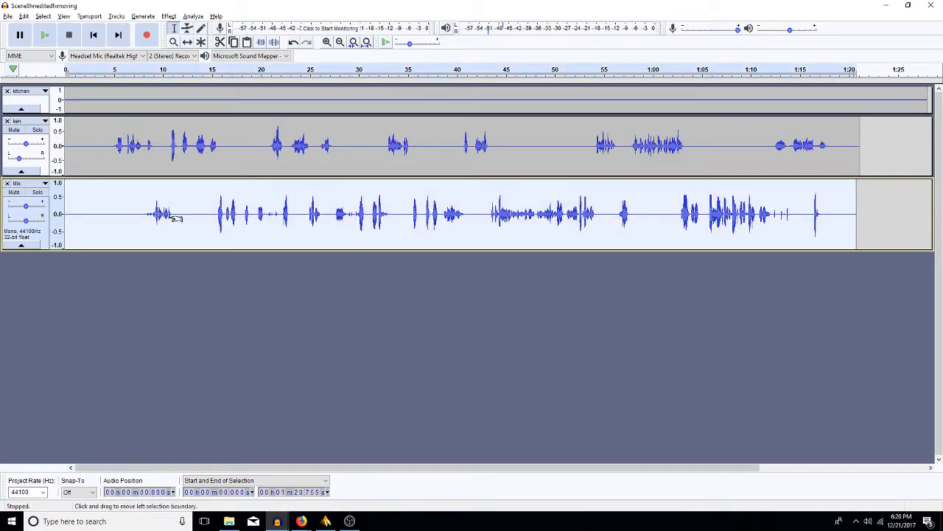
key("ctrl+d")
key("ctrl+d")
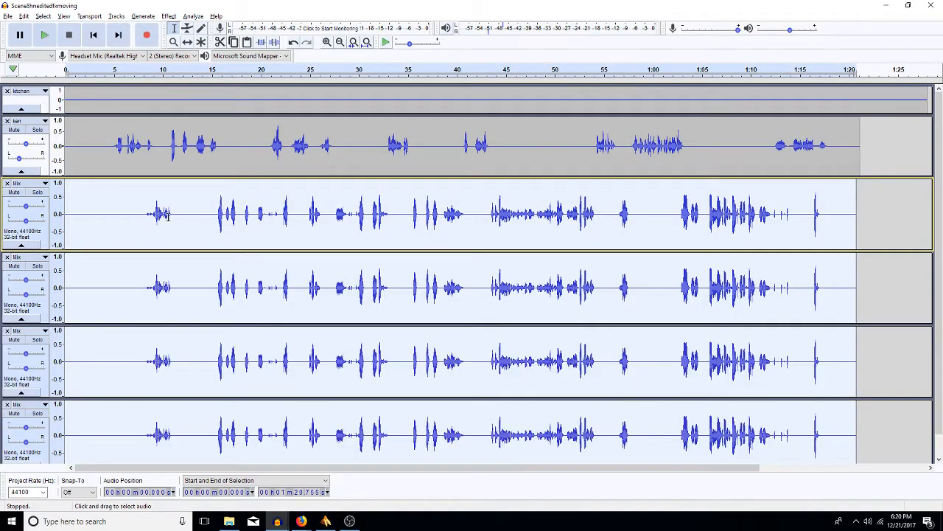
left_click(187, 259)
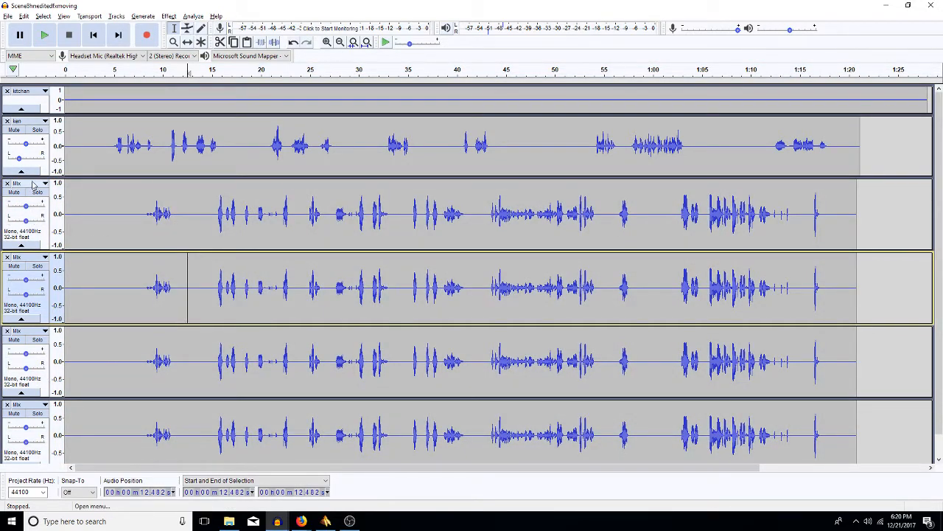
Pan the first Mix track far to the right and the second Mix track moderately to the right
left_click_drag(26, 219, 38, 221)
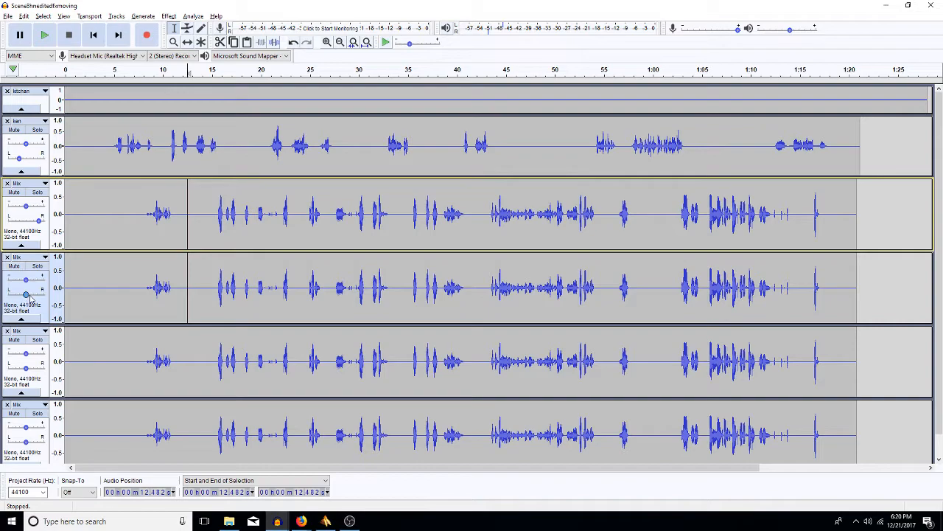
left_click_drag(38, 221, 38, 221)
left_click_drag(26, 294, 39, 294)
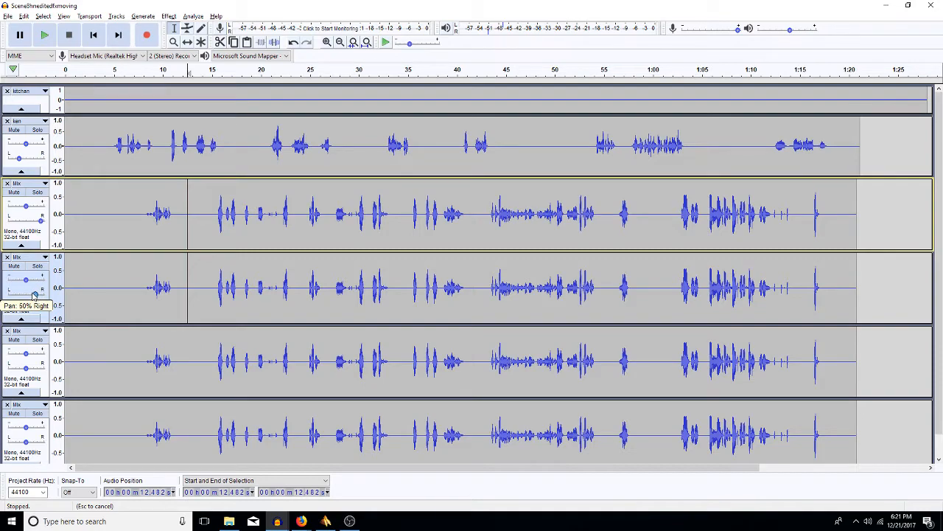
left_click_drag(34, 295, 30, 294)
left_click_drag(33, 294, 33, 294)
Delete everything after about 12.53 s in the first Mix track
left_click(145, 210)
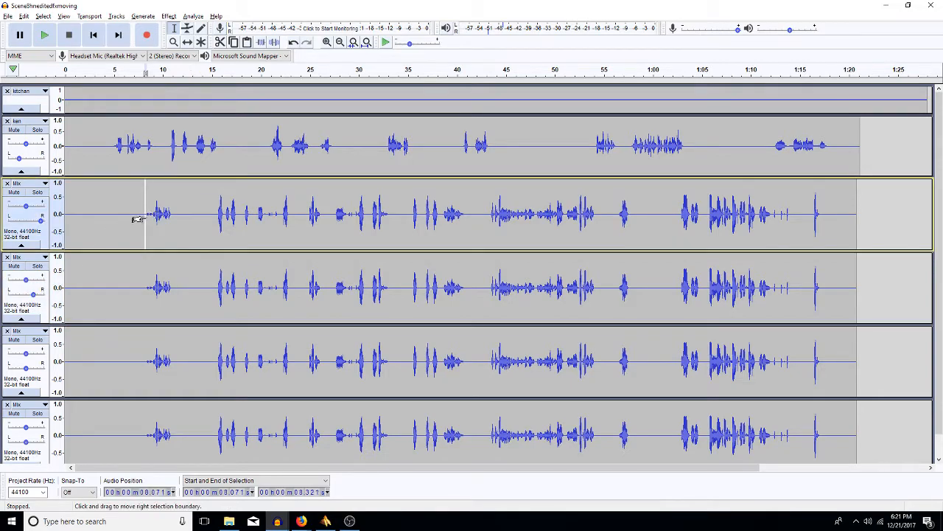
left_click_drag(177, 214, 877, 188)
left_click(877, 188)
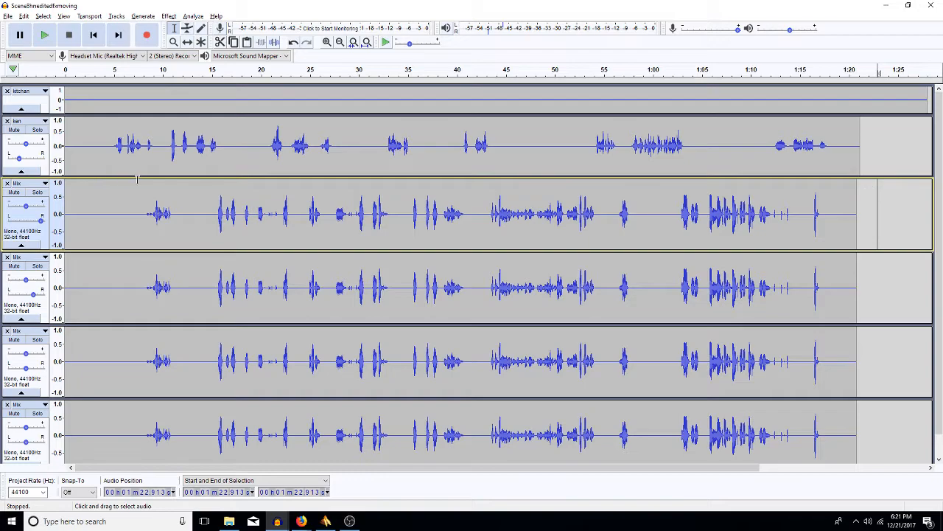
left_click(188, 220)
key("space")
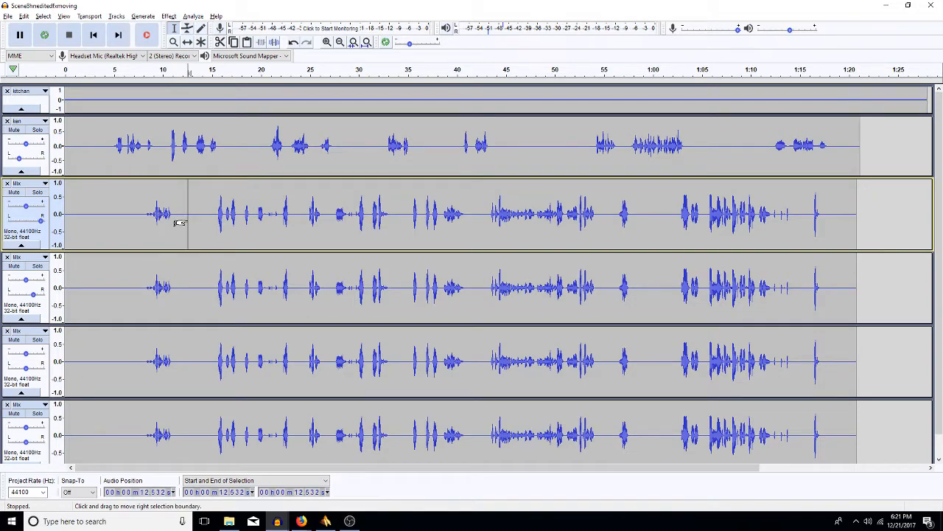
key("shift+End")
key("Delete")
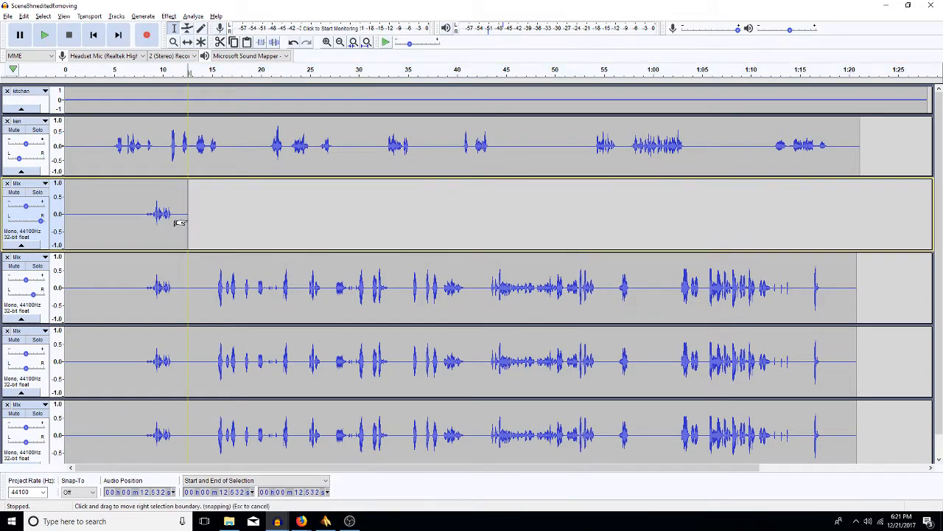
Fade out the first Mix track from about 9.02 to 11.68 s and fade in the second from about 8.42 to 10.73 s
left_click_drag(180, 214, 153, 216)
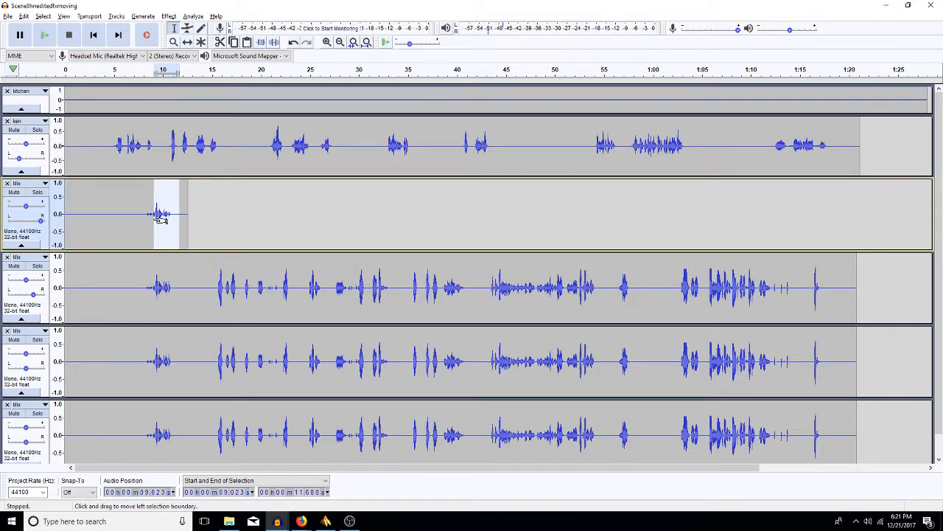
left_click_drag(169, 292, 148, 299)
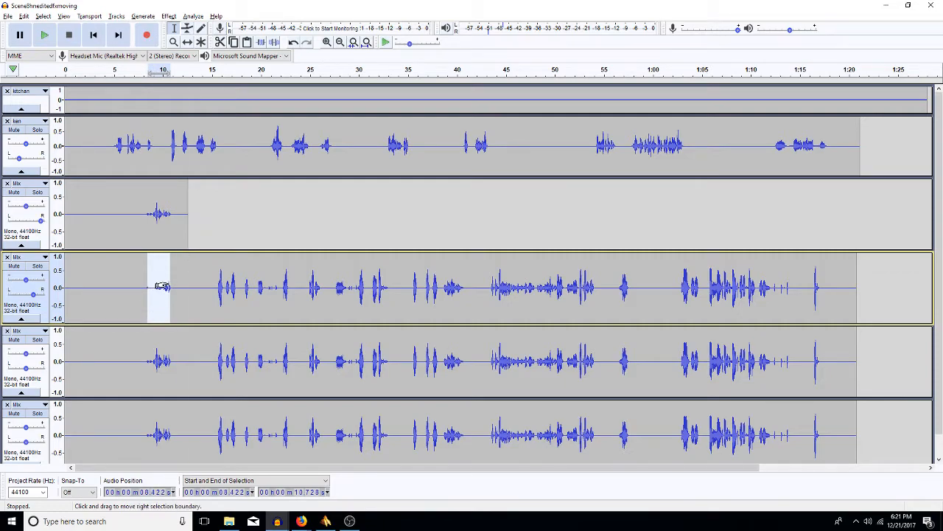
key("Left")
key("Right")
key("Right")
key("Left")
key("Left")
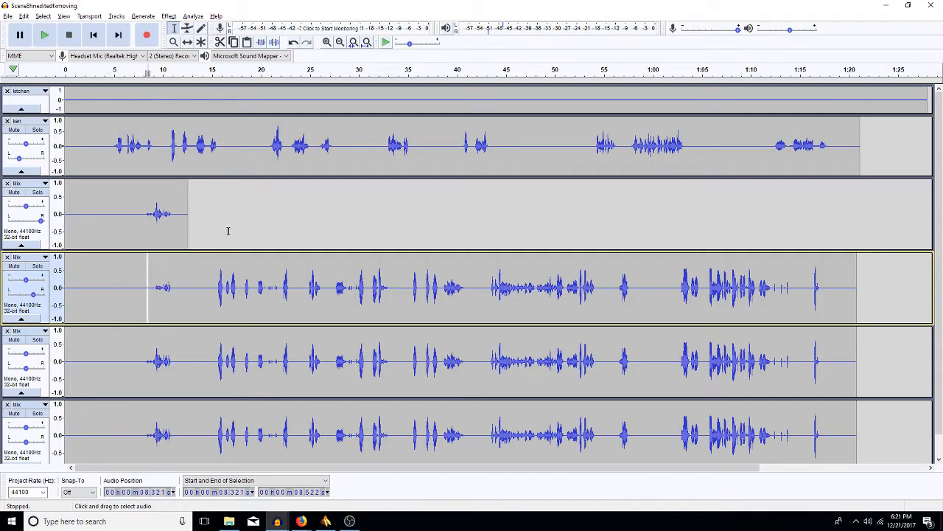
Fade out the first Mix track again from about 9.12 to 11.13 s and reduce its track height
left_click_drag(174, 214, 154, 214)
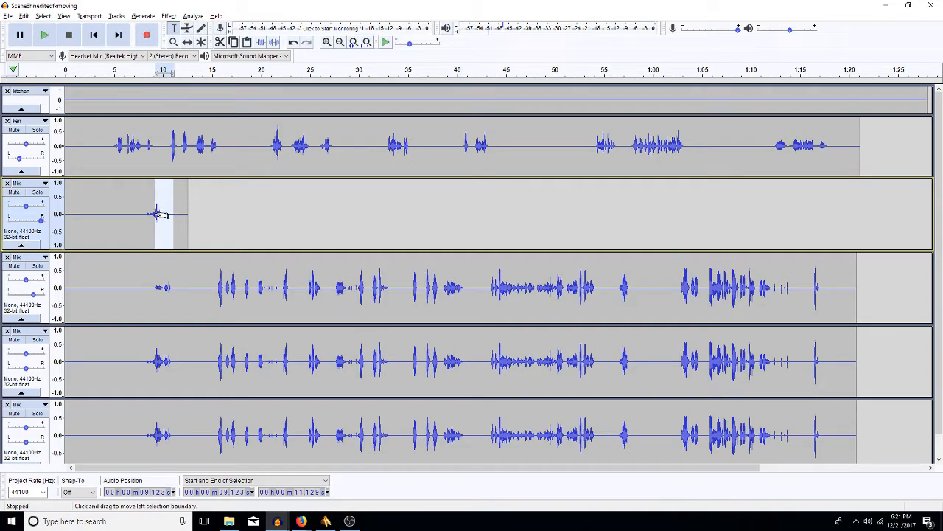
key("Right")
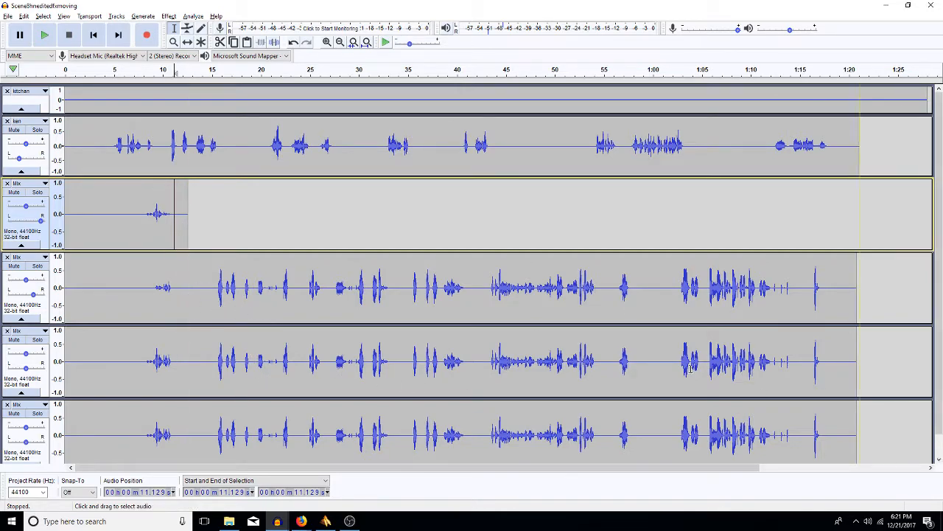
left_click(281, 392)
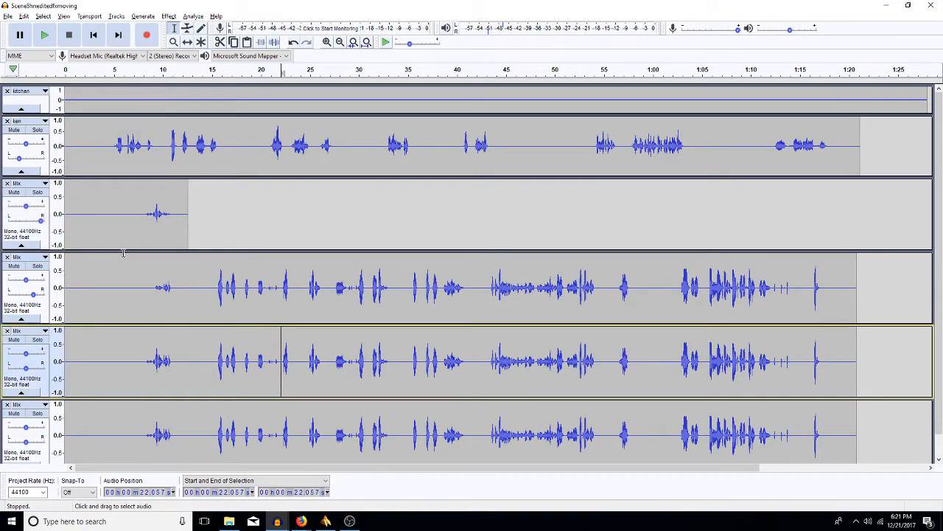
left_click_drag(126, 252, 121, 209)
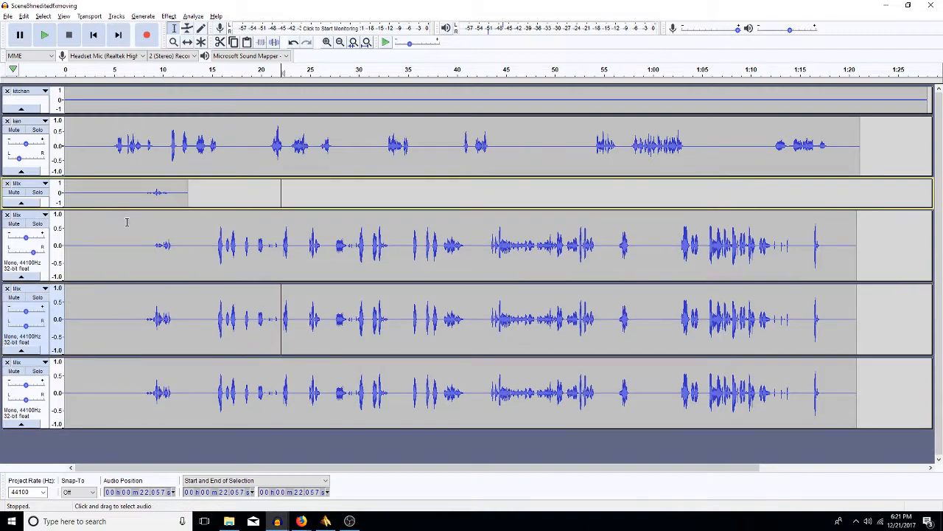
Silence the third and fourth Mix tracks from about 5.06 to 14.54 s
left_click_drag(207, 322, 115, 373)
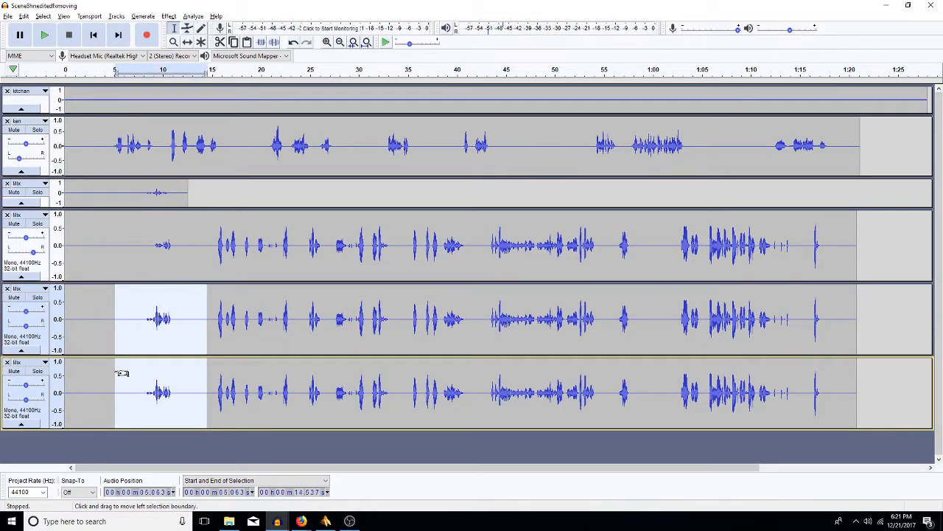
key("ctrl+l")
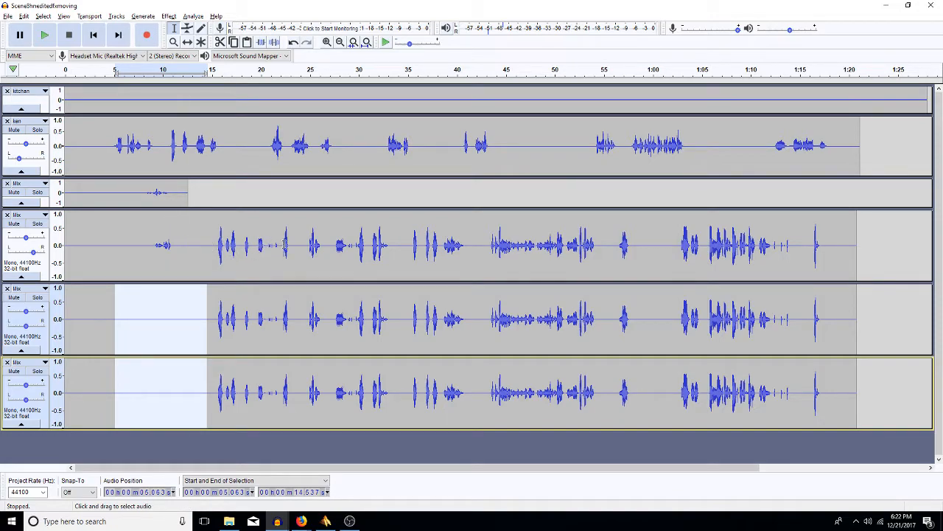
Fade out the second Mix track from about 19.70 to 22.91 s and fade in the third from about 19.65 to 22.96 s
left_click_drag(259, 246, 289, 261)
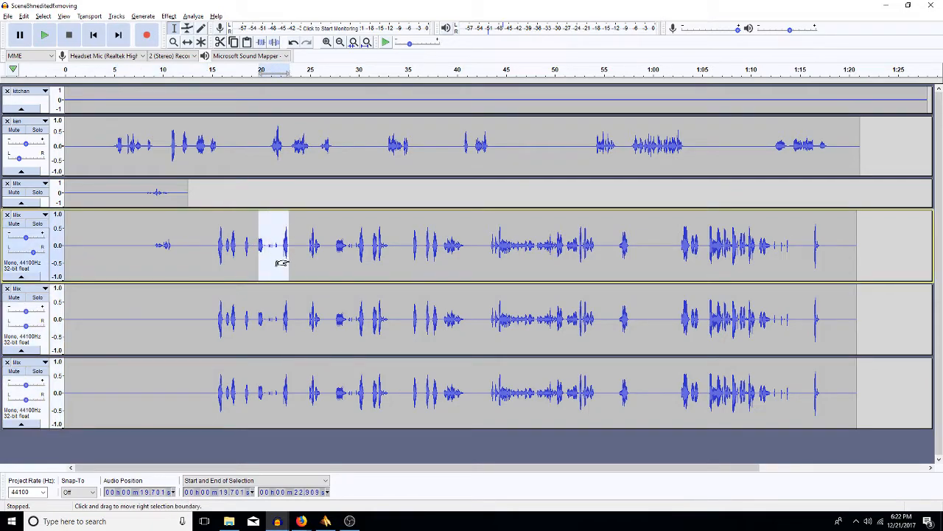
key("ctrl+r")
left_click_drag(288, 320, 259, 322)
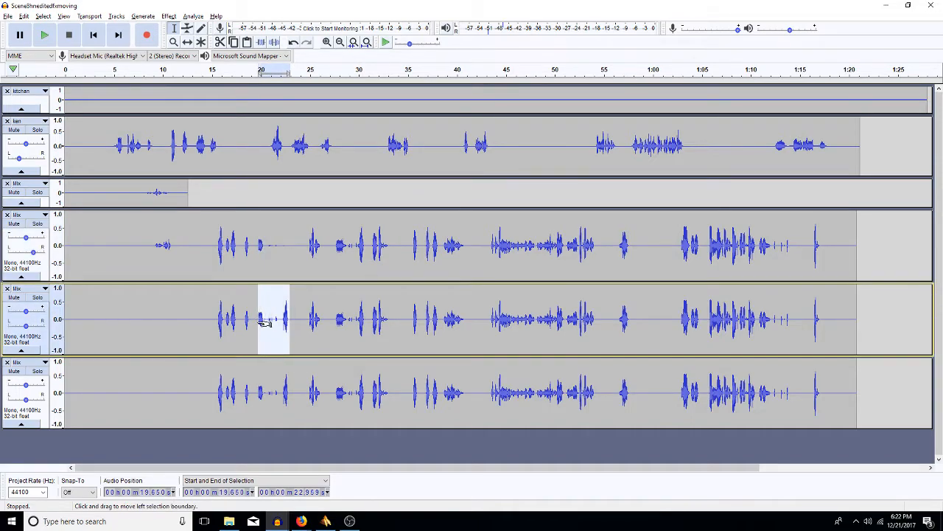
Silence the third and fourth Mix tracks from about 13.94 to 19.10 s and pan the third slightly left
left_click_drag(202, 318, 251, 413)
key("ctrl+l")
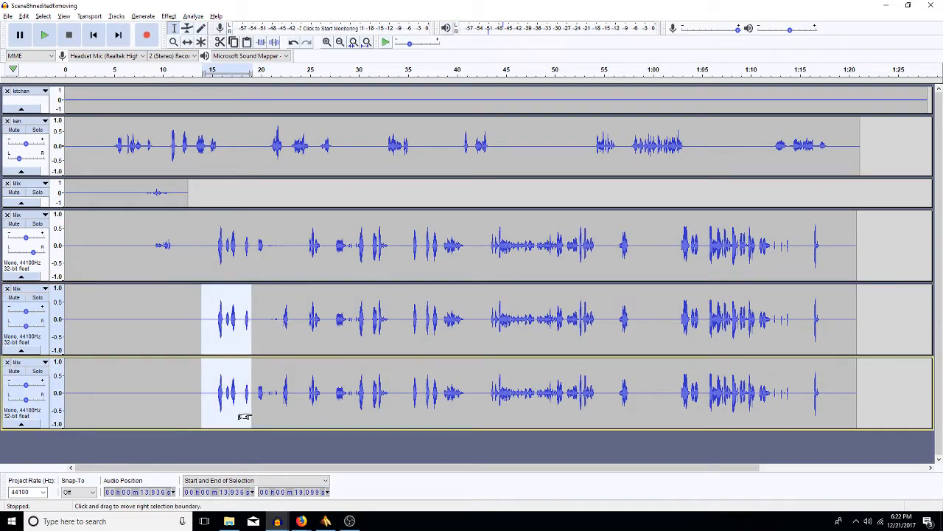
left_click(26, 325)
left_click_drag(25, 325, 22, 326)
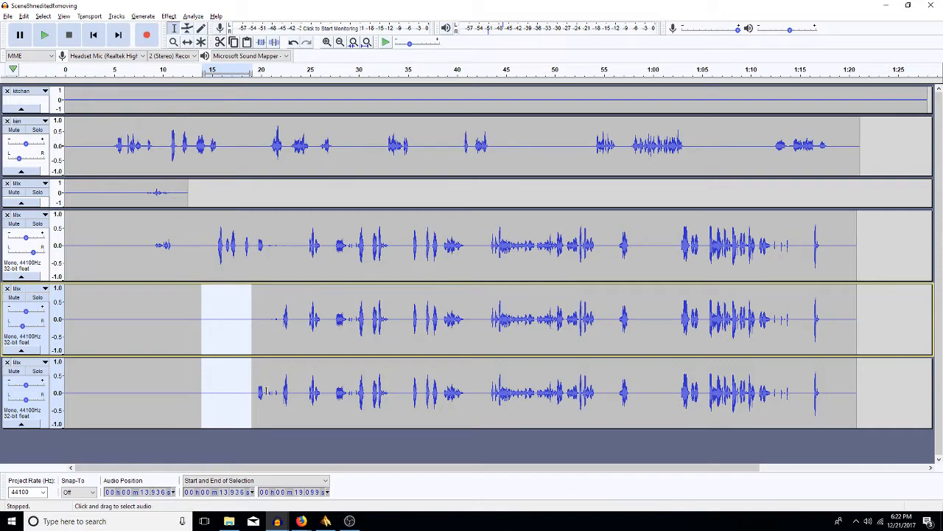
Delete everything after about 23.31 s in the second Mix track
left_click_drag(232, 396, 325, 413)
left_click_drag(294, 241, 373, 240)
key("shift+End")
key("Delete")
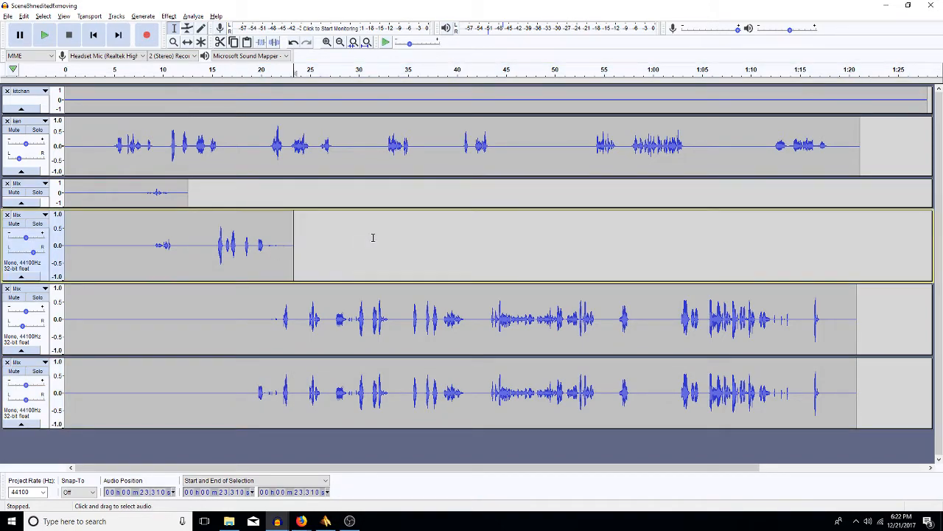
Fade out the third Mix track from about 27.72 to 31.03 s and fade in the fourth from about 27.57 to 30.73 s
left_click(266, 323)
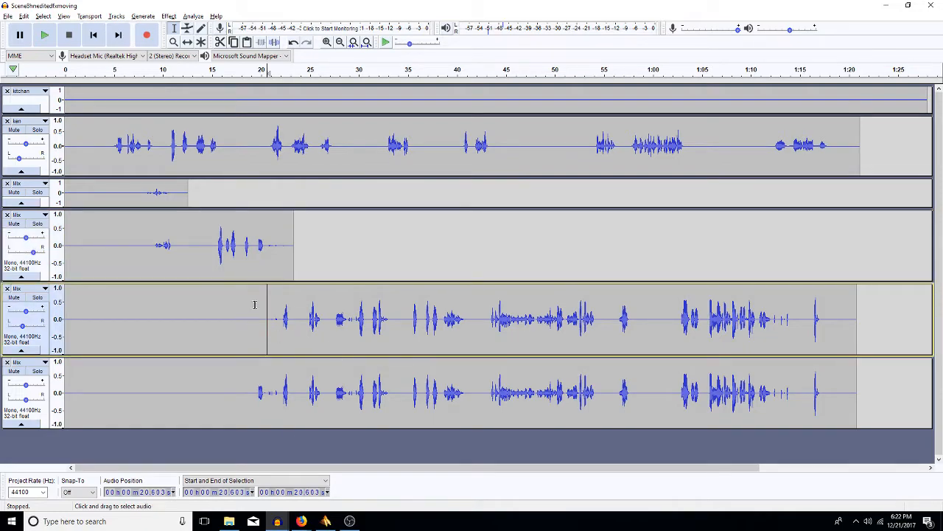
left_click_drag(337, 319, 362, 334)
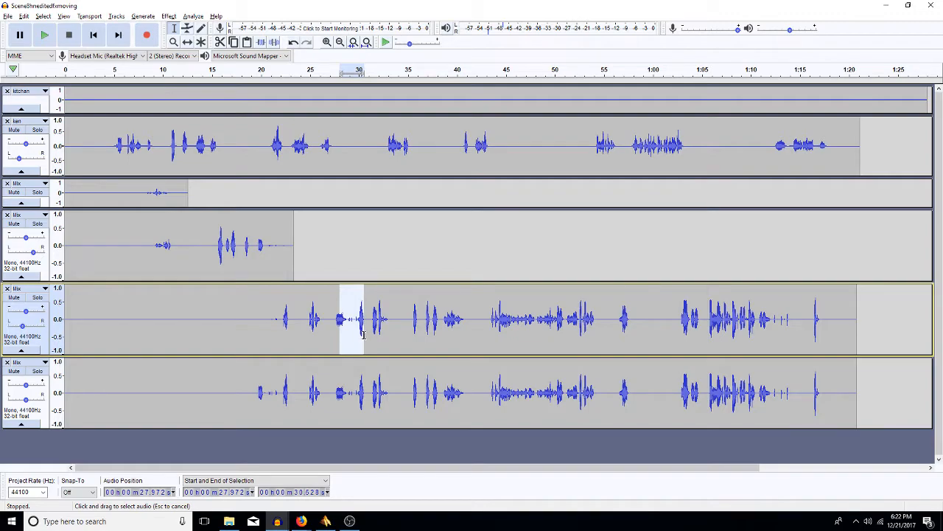
key("ctrl+r")
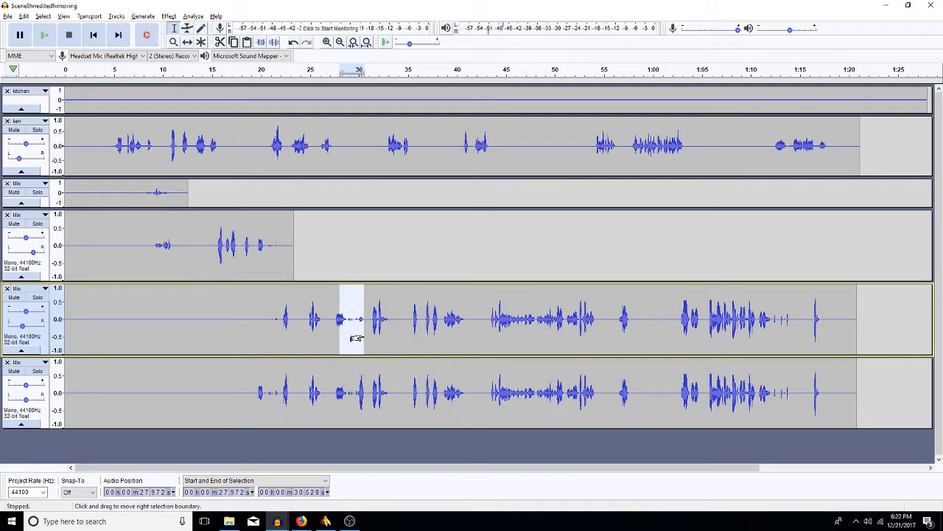
left_click(363, 386)
left_click_drag(367, 388, 335, 402)
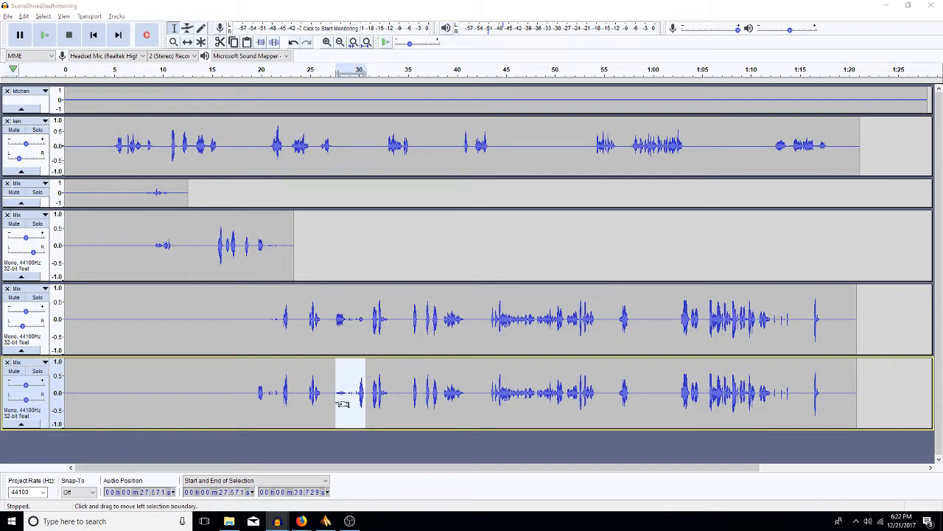
left_click_drag(369, 318, 337, 325)
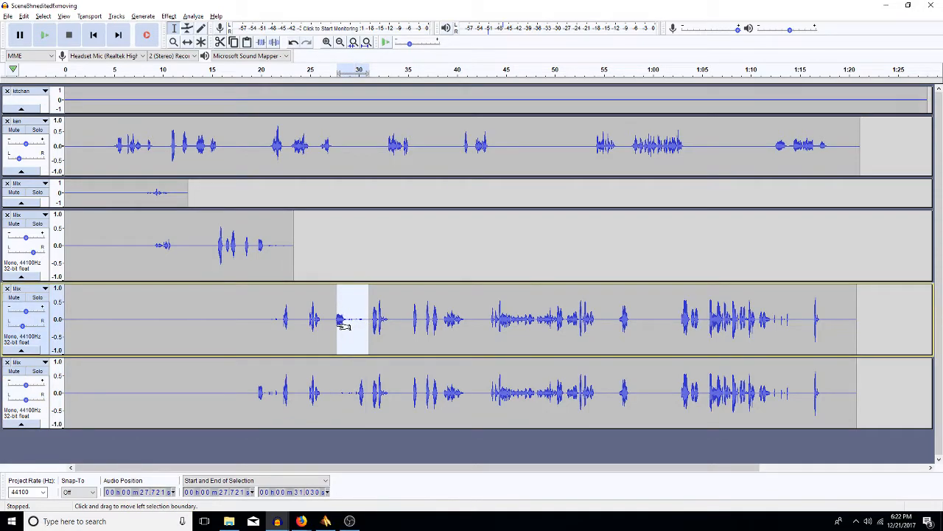
Silence the fourth Mix track from about 16.44 to 26.62 s and delete everything after about 31.13 s in the third
left_click(326, 394)
left_click_drag(326, 394, 226, 395)
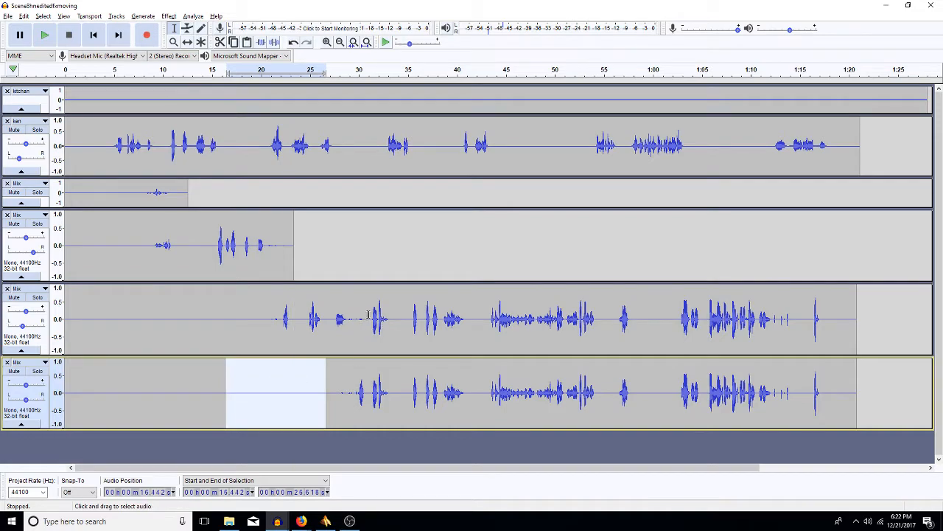
left_click_drag(370, 319, 891, 274)
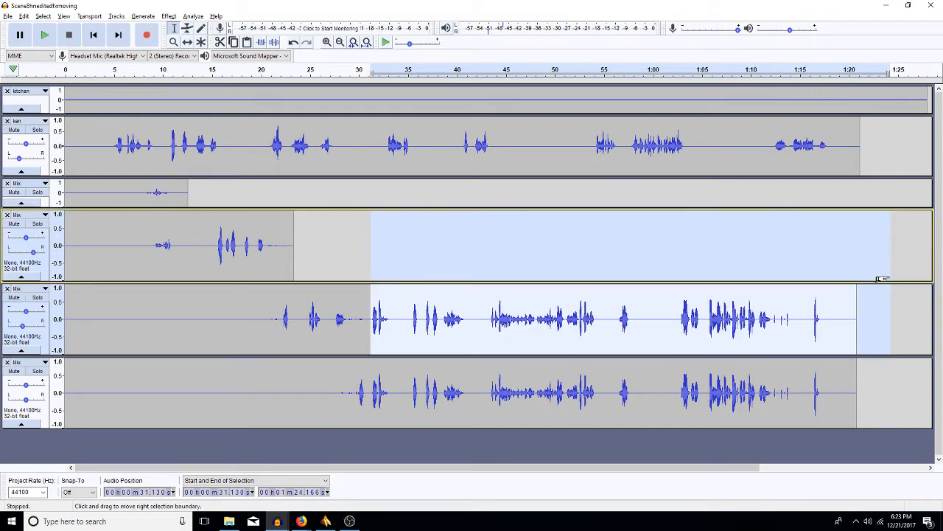
key("Delete")
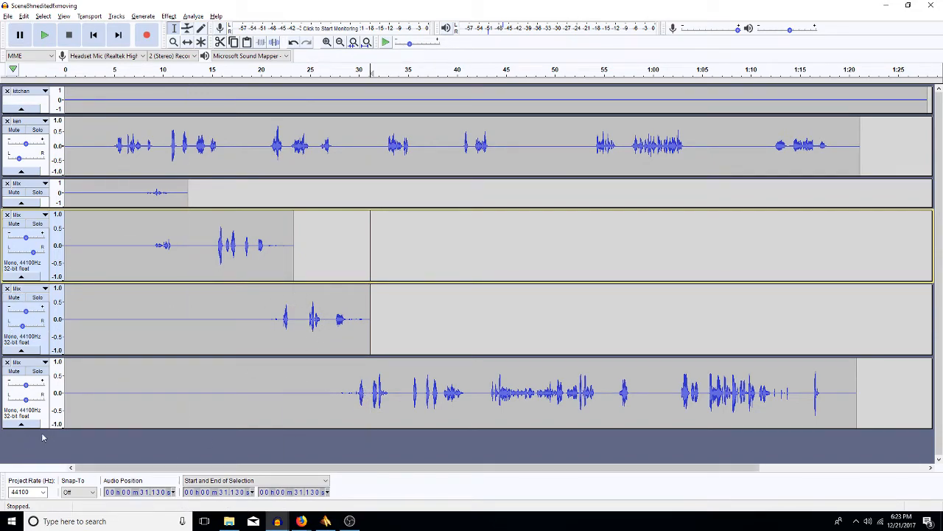
Pan the fourth Mix track partly right and duplicate the whole track
left_click_drag(27, 400, 36, 400)
double_click(431, 370)
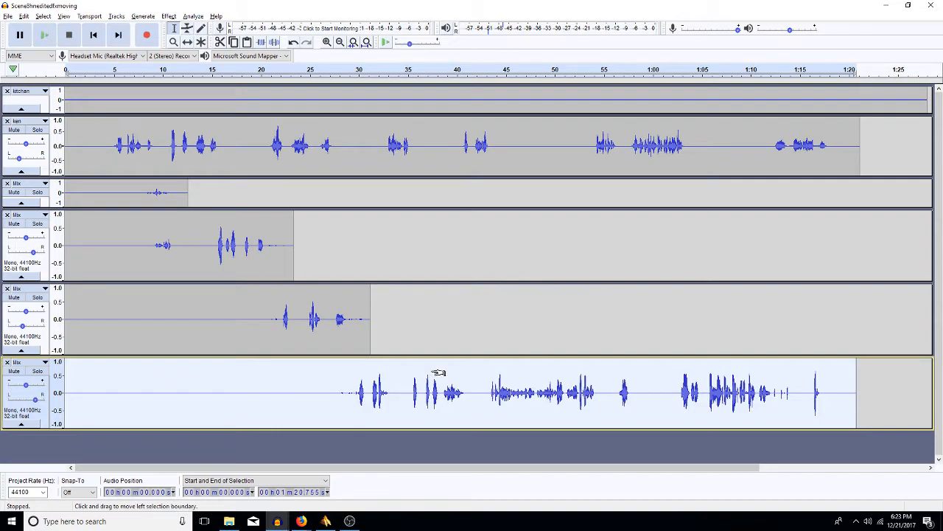
key("ctrl+d")
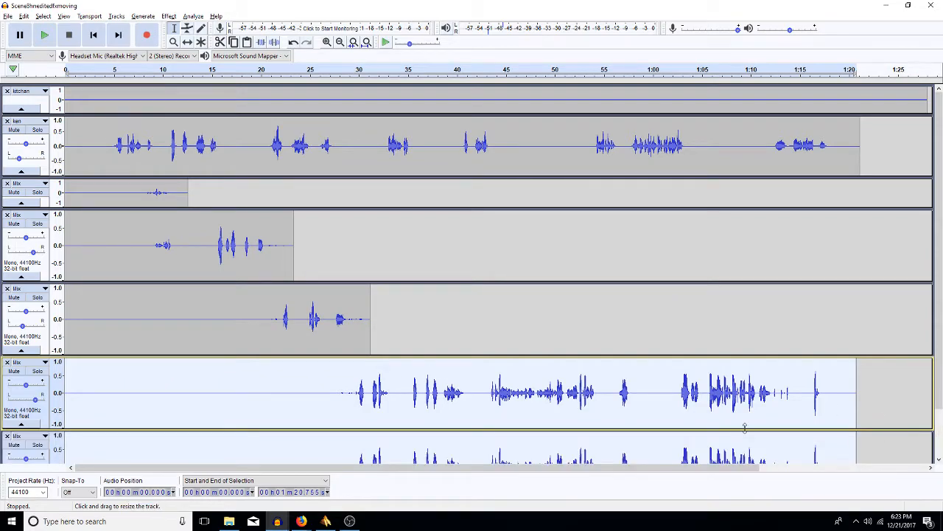
left_click(940, 461)
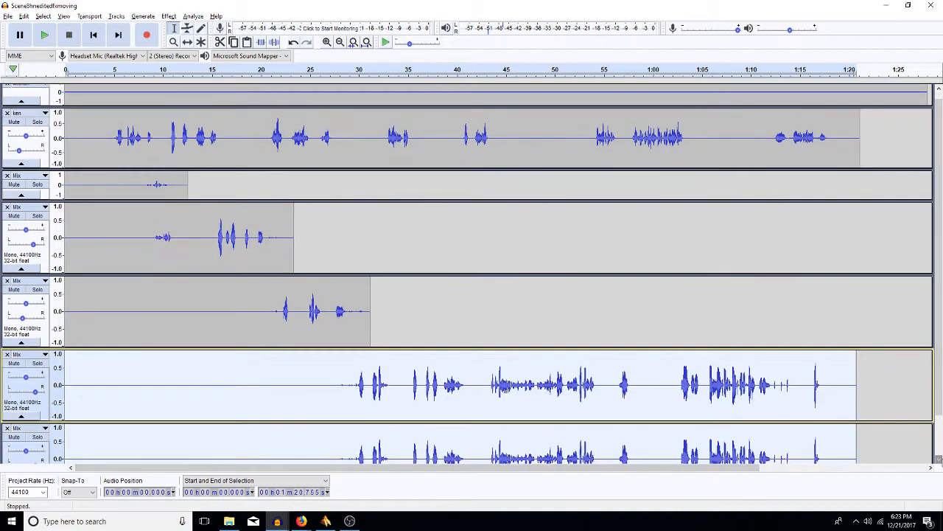
Silence the fifth Mix track from about 22.41 s to 1:05.42 and fade out the fourth from about 1:06.87 to 1:14.19
left_click_drag(706, 411, 285, 422)
key("ctrl+l")
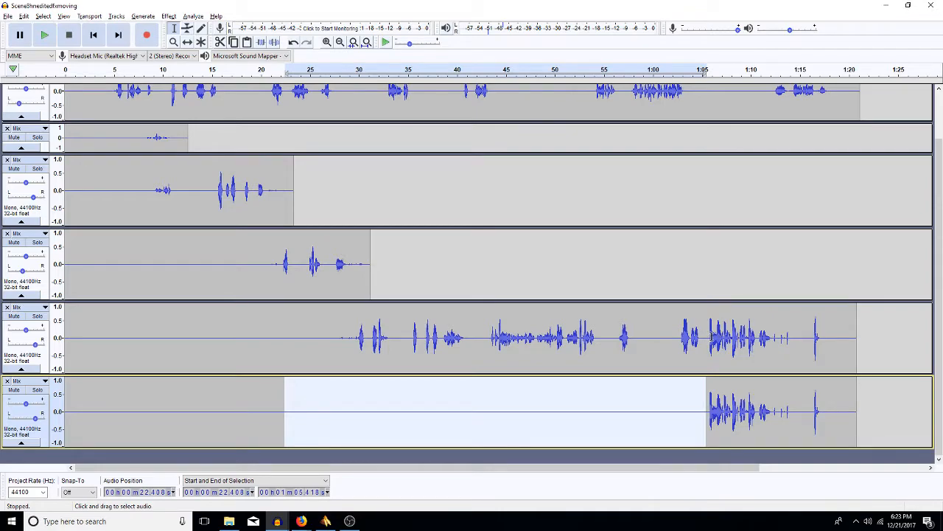
left_click(714, 337)
left_click_drag(720, 339, 792, 353)
key("space")
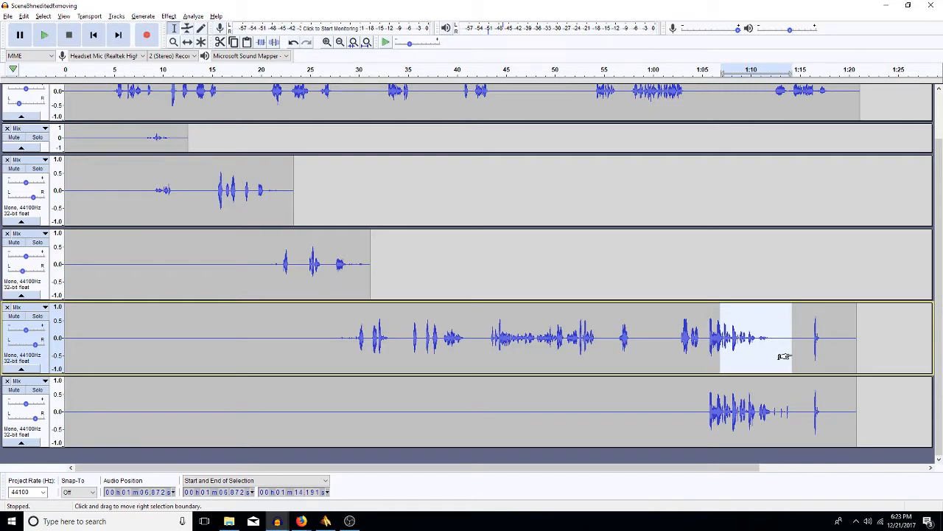
Silence the fifth Mix track from about 1:04.97 to 1:06.77, and fade it in from about 1:06.62 to 1:13.79, panned nearly fully left
left_click_drag(792, 427, 712, 409)
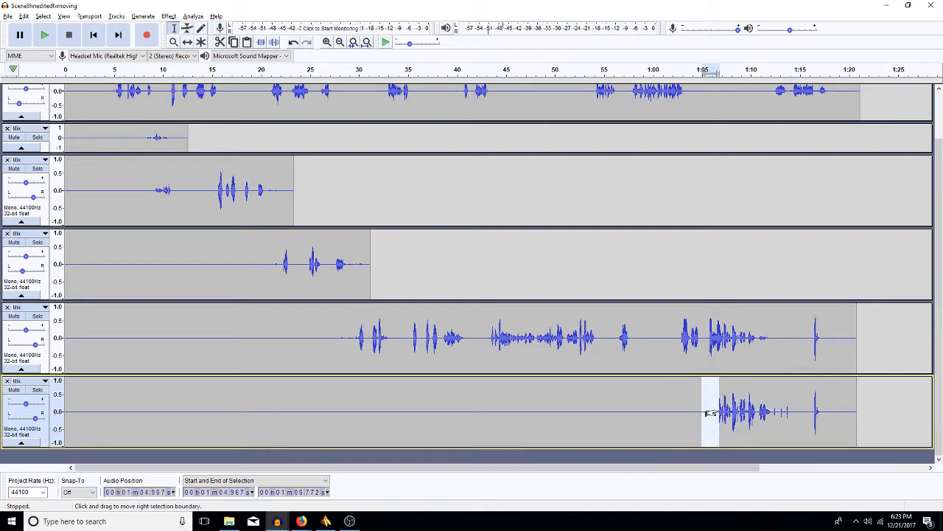
left_click_drag(787, 408, 712, 431)
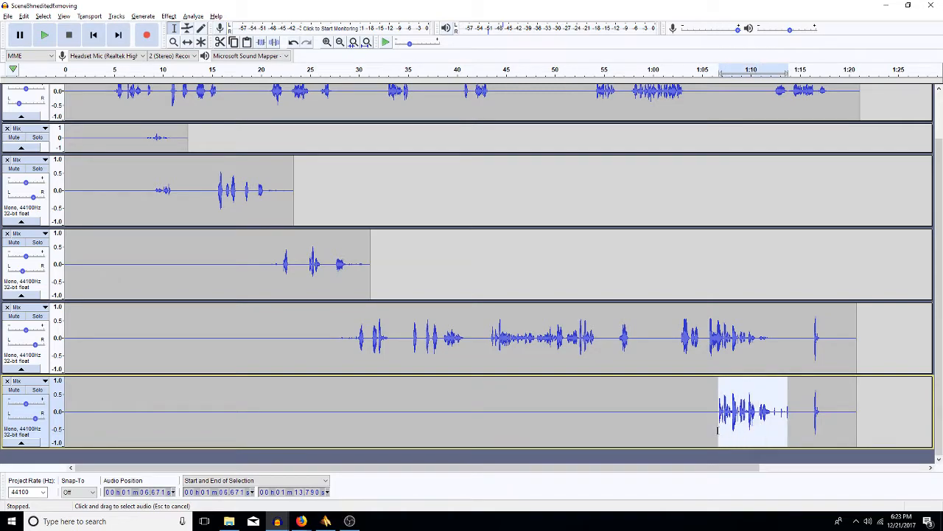
key("ctrl+r")
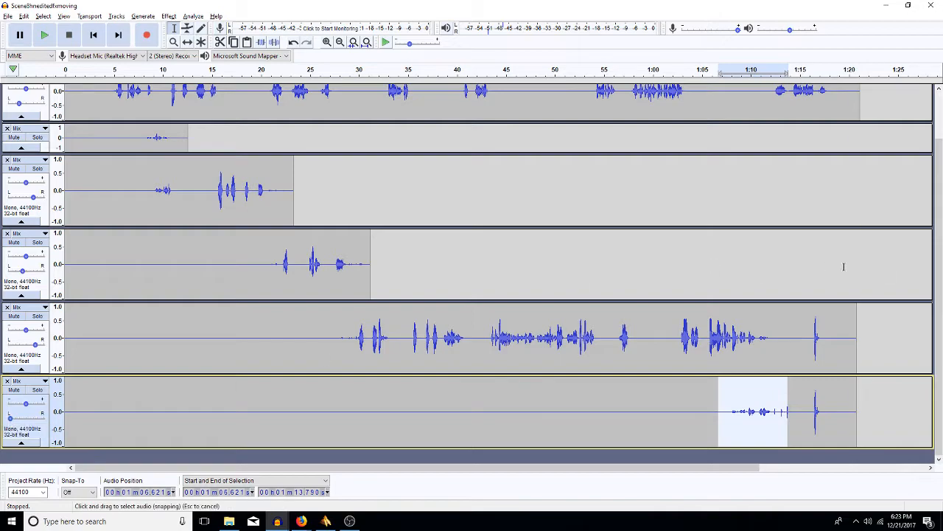
Silence the fourth Mix track from about 1:15.90 to its end at 1:20.76
left_click_drag(801, 346, 847, 360)
right_click(848, 361)
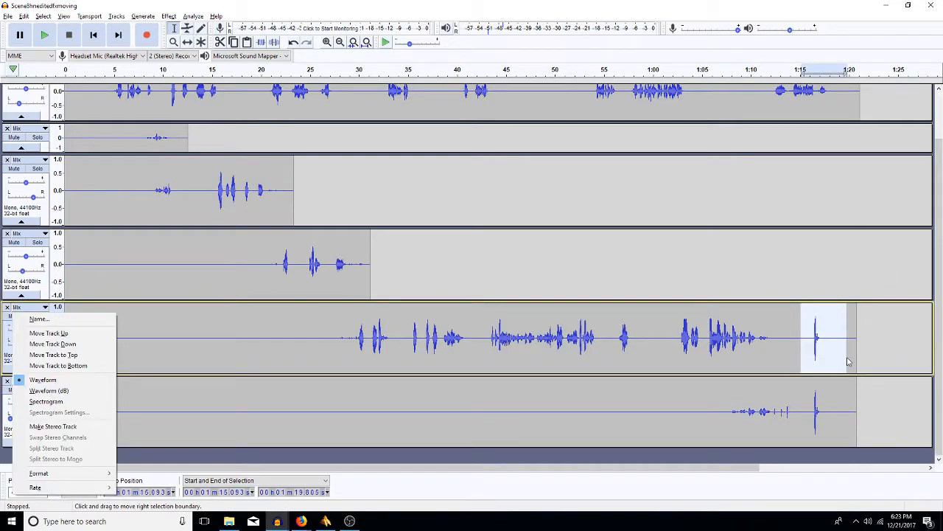
left_click(790, 347)
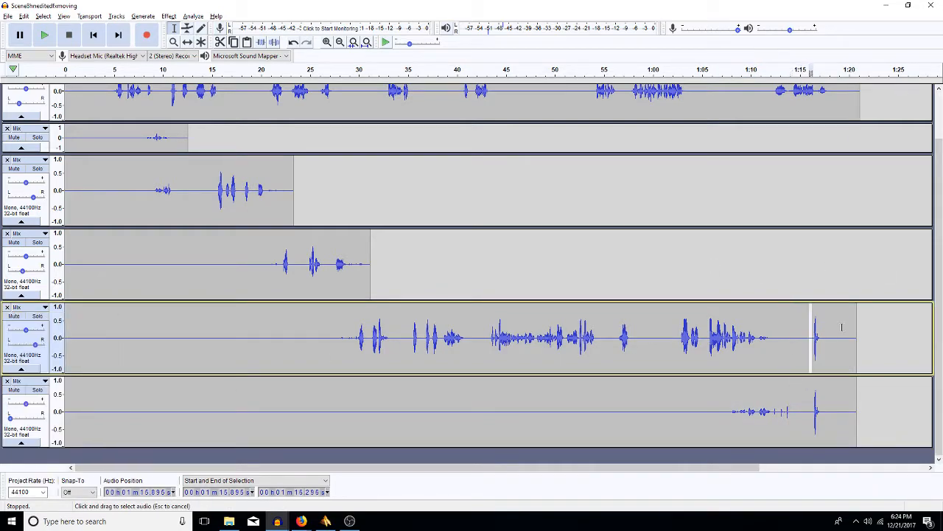
left_click_drag(834, 330, 847, 332)
key("ctrl+l")
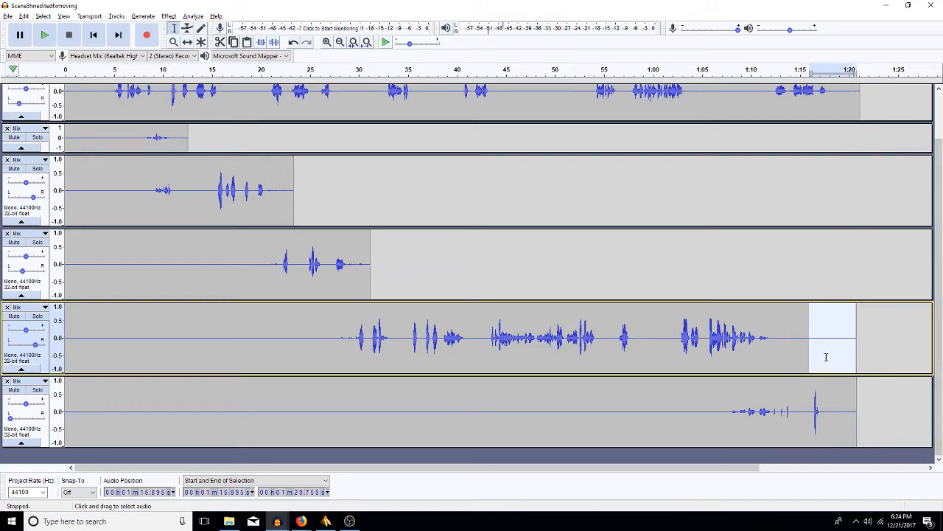
left_click(814, 362)
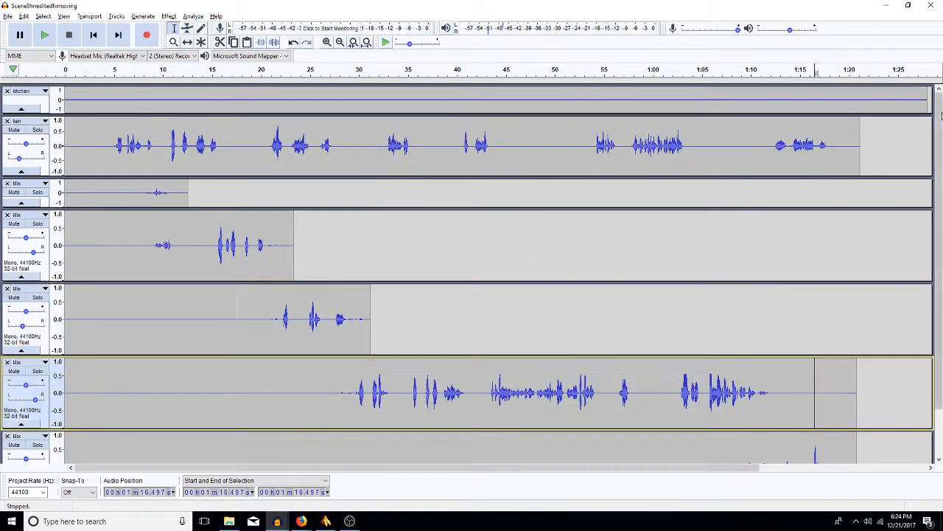
Reduce the display height of the second, third and fourth Mix tracks so all tracks fit in view
left_click(935, 126)
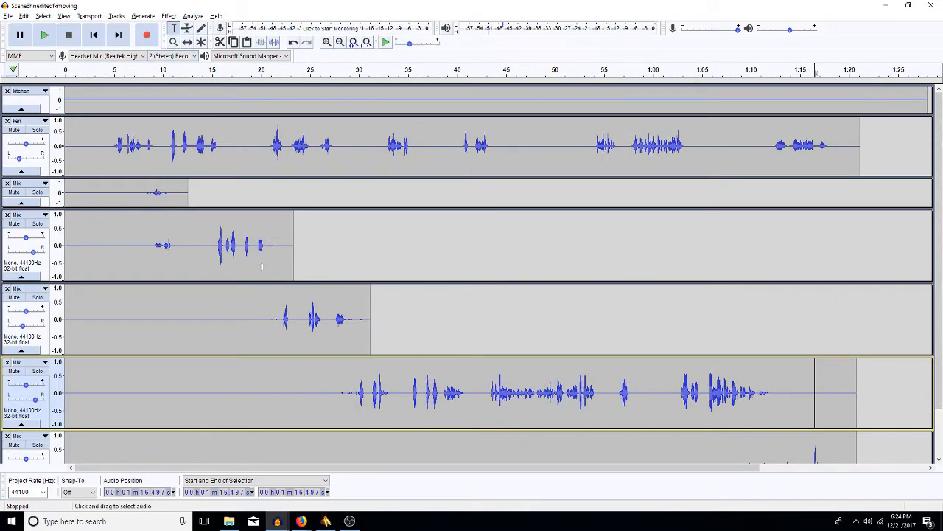
left_click_drag(269, 282, 270, 240)
left_click(262, 303)
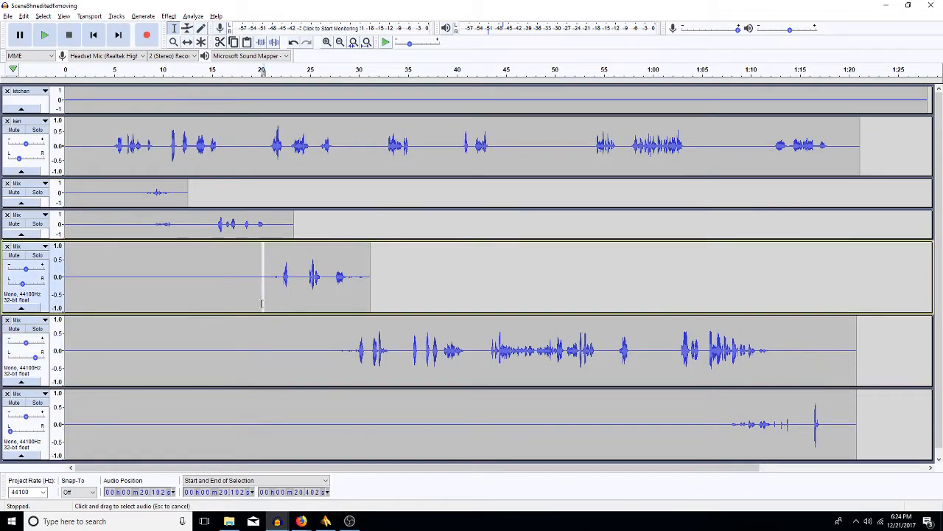
left_click_drag(263, 326, 268, 282)
left_click_drag(296, 314, 292, 263)
left_click_drag(317, 336, 318, 300)
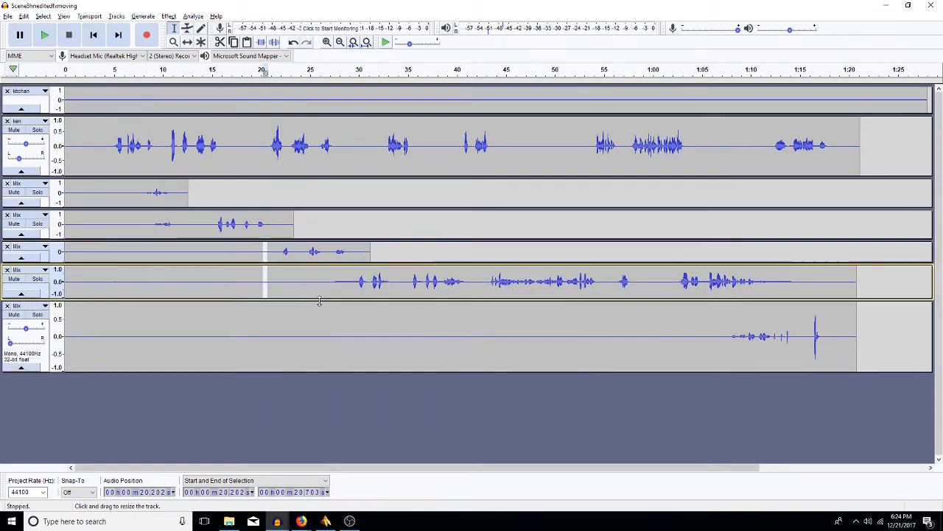
Delete everything after about 1:16.62 in the kitchan track, at the loud sound near the end of the last Mix track
left_click(822, 143)
left_click(327, 42)
left_click(326, 42)
left_click(326, 42)
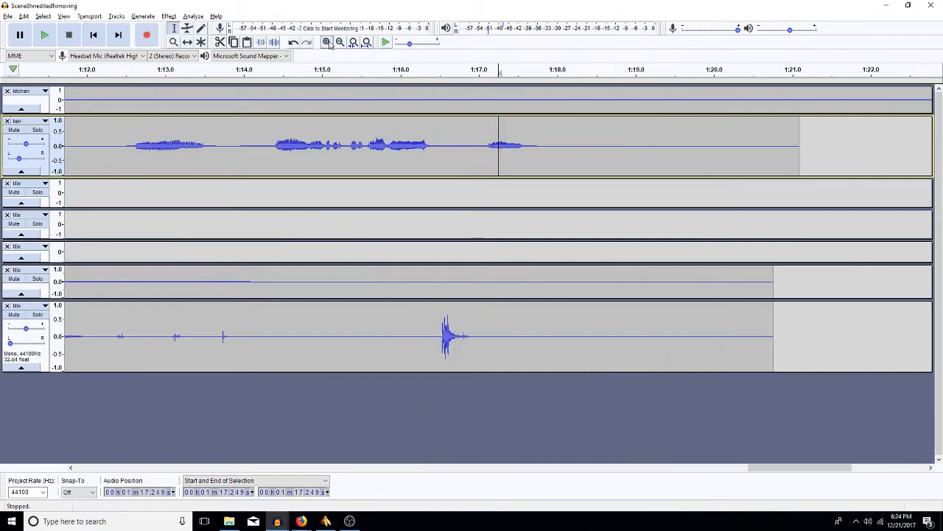
left_click(448, 102)
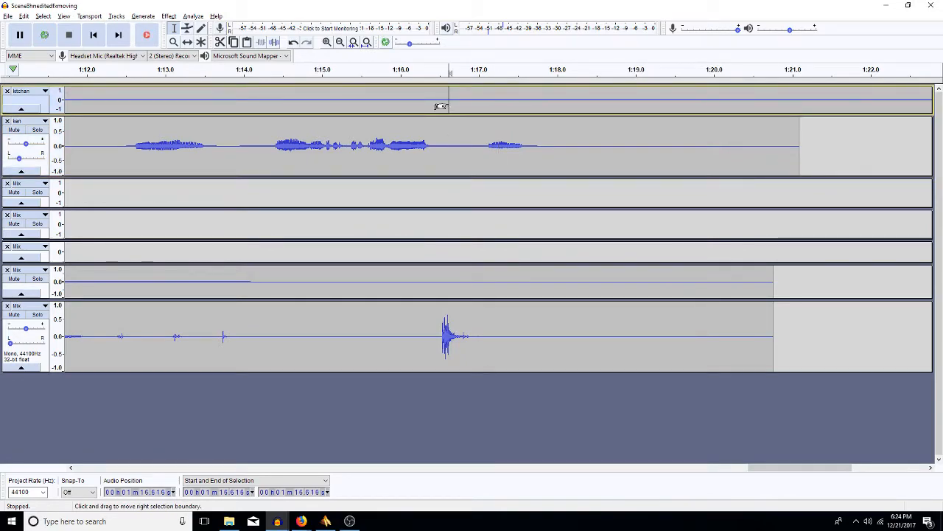
key("shift+End")
key("Delete")
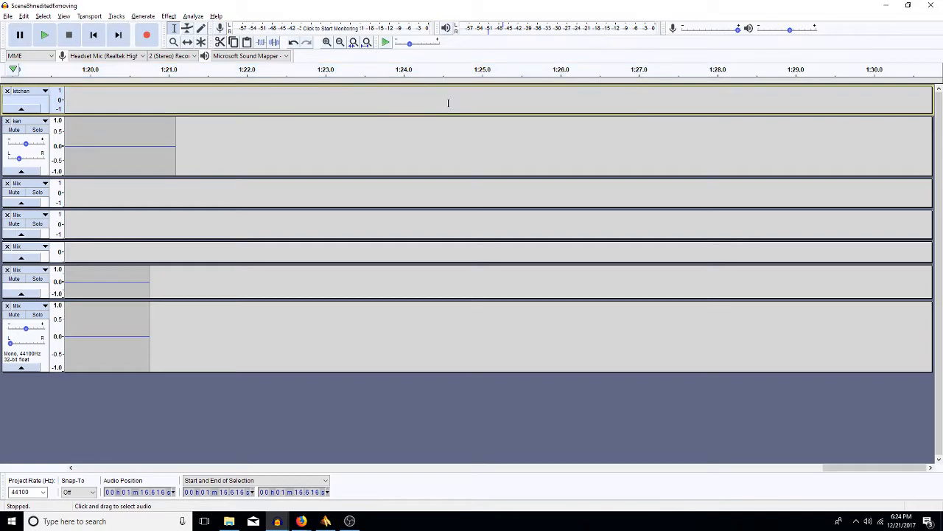
key("Left")
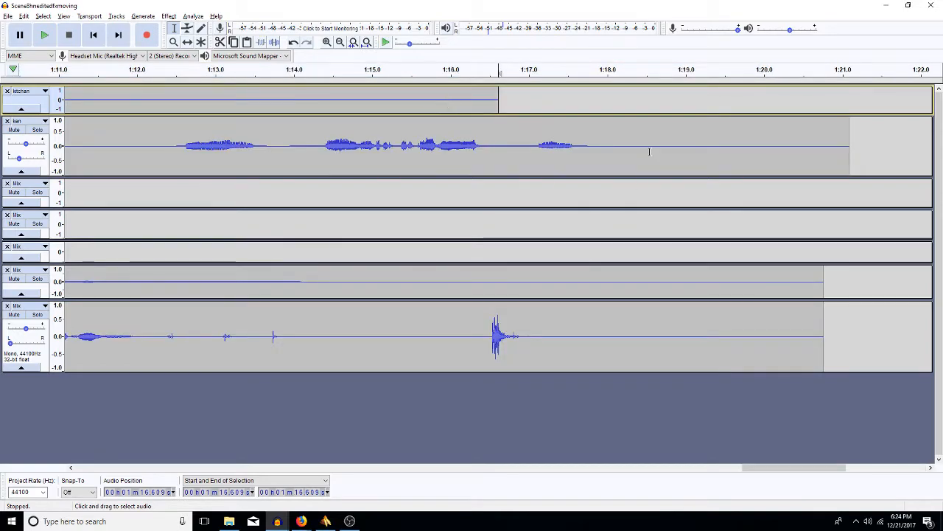
Fit the whole project in view and play the scene to check the mix
left_click(367, 42)
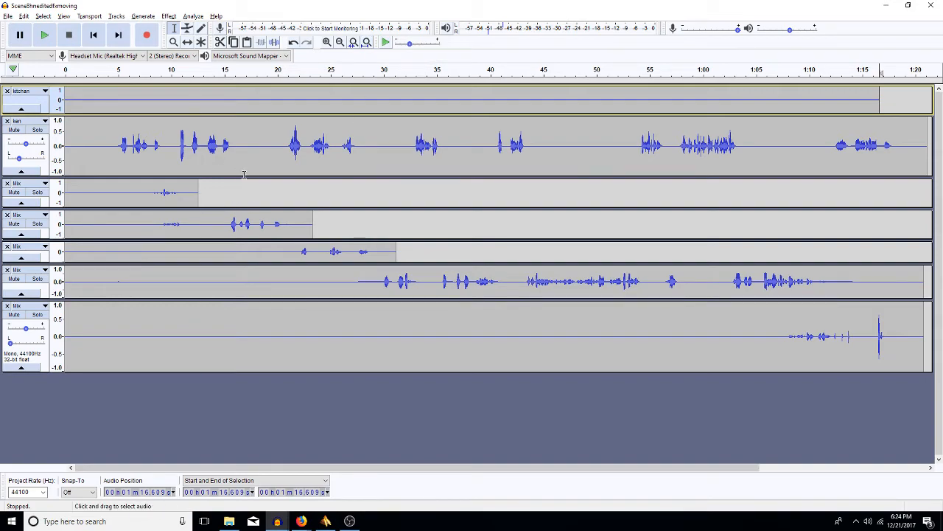
key("space")
Apply a High Pass Filter with a 6 dB per octave rolloff to the whole ken track
double_click(462, 156)
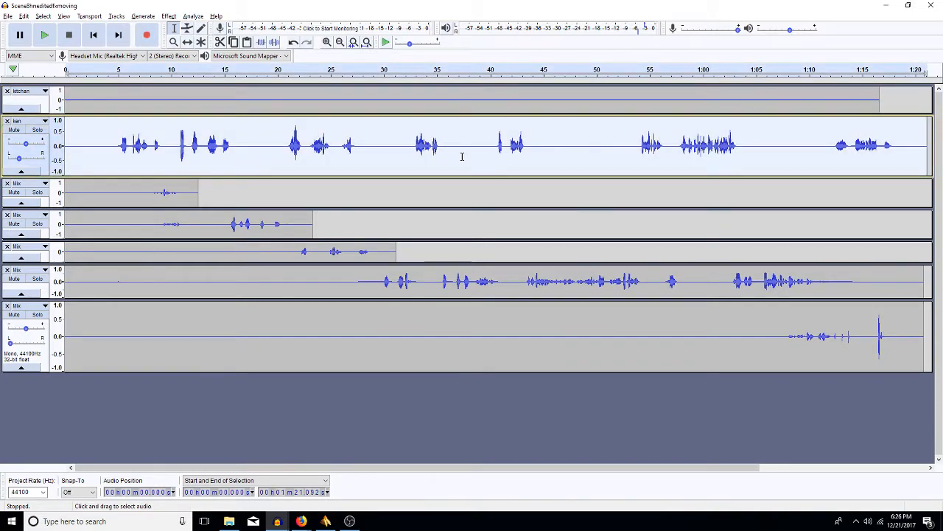
key("ctrl+r")
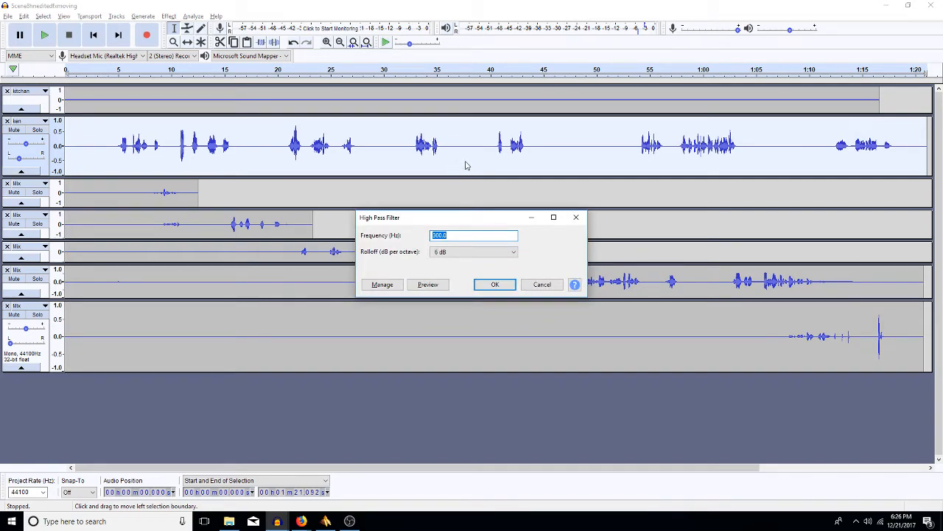
key("Return")
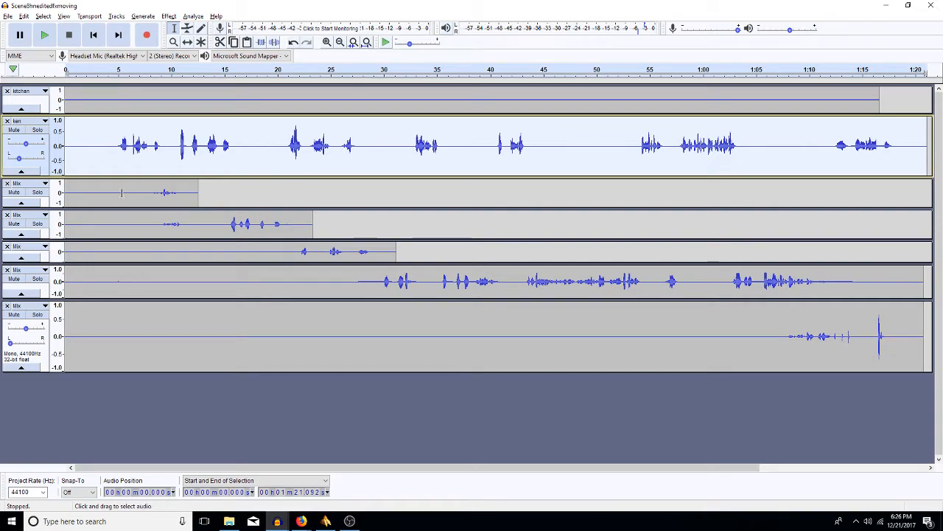
Play the scene from about 4.53 s to check the filtered ken dialogue
left_click(113, 152)
key("space")
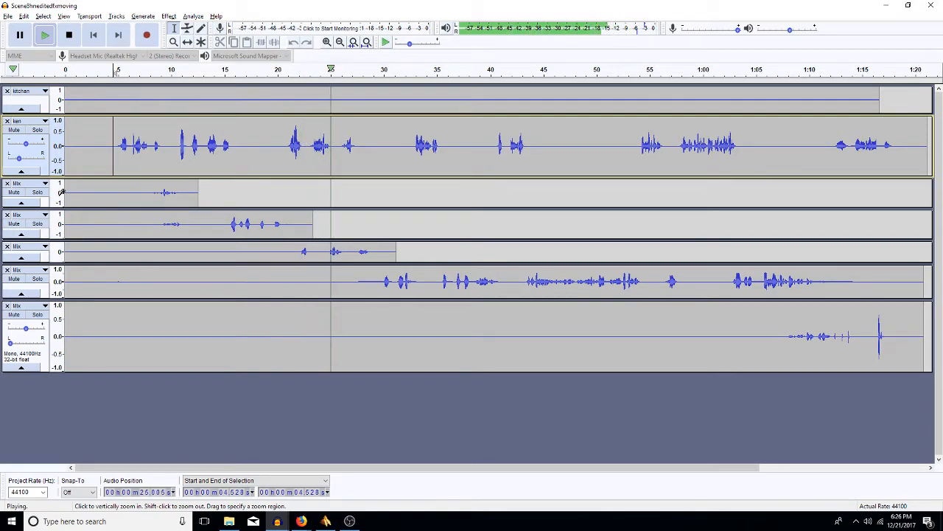
key("space")
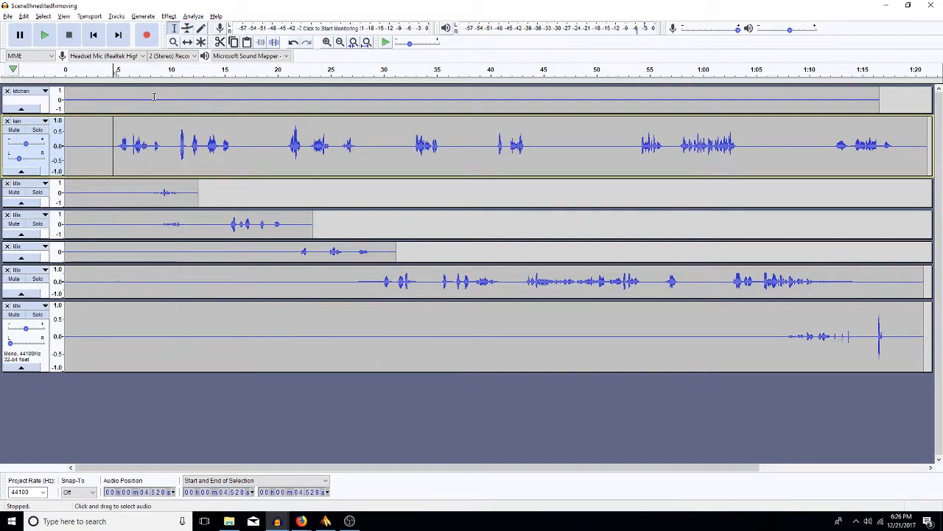
Mix and render the ken track and all five Mix tracks below it to a new track, leaving out kitchan
left_click(122, 101)
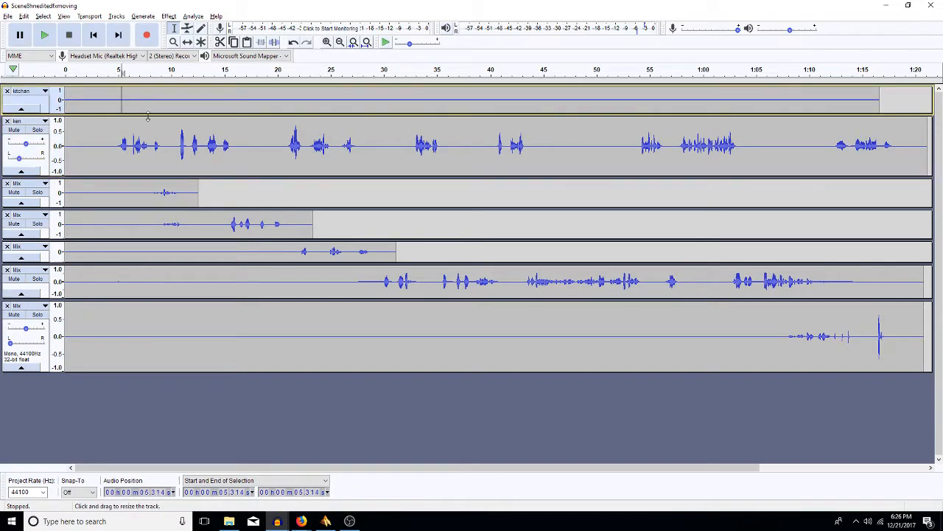
double_click(431, 140)
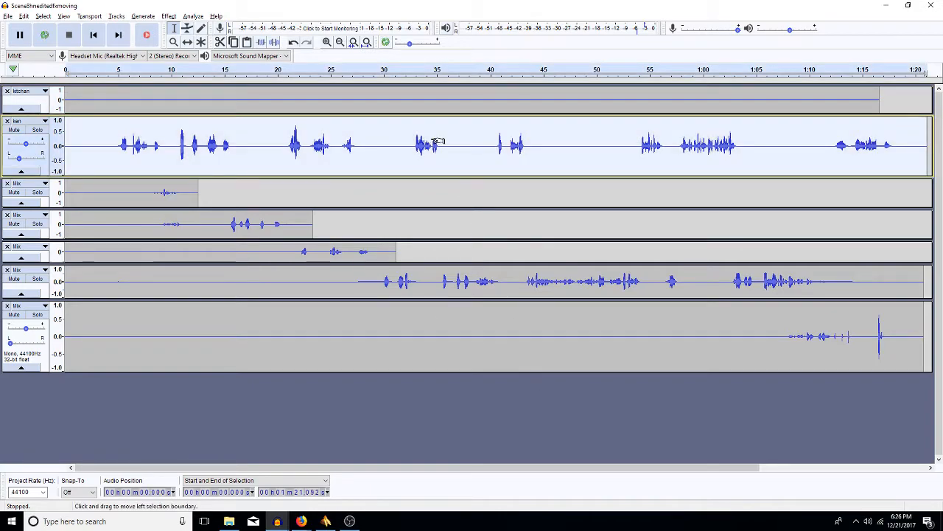
key("shift+Down")
key("shift+Down")
key("shift+Down")
key("shift+Down")
key("shift+Down")
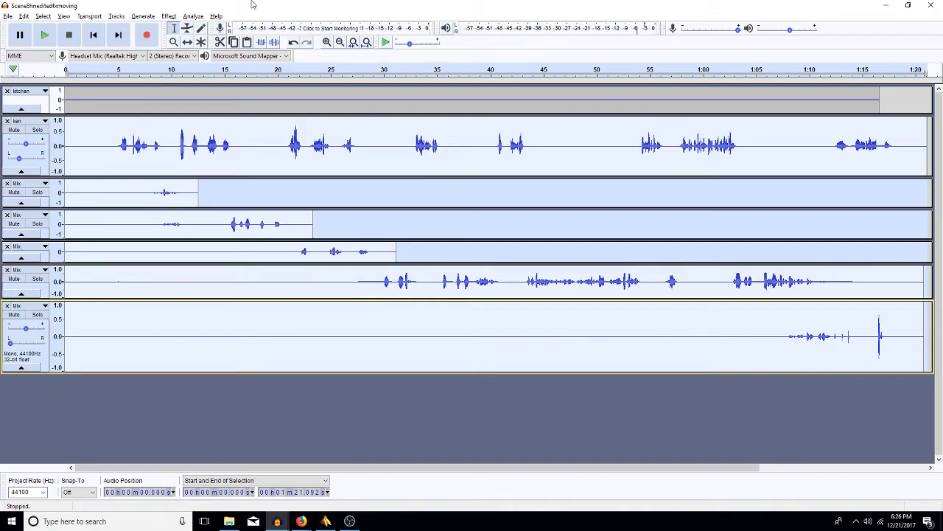
left_click(122, 19)
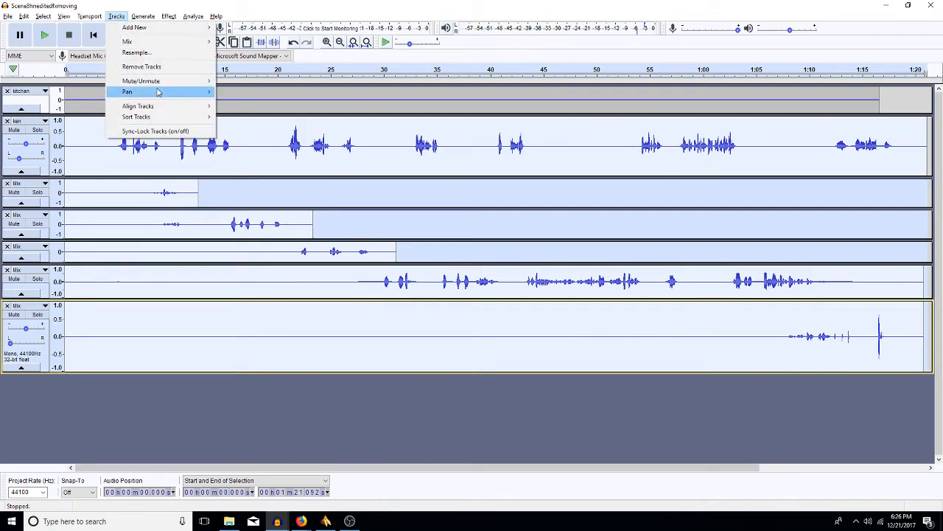
mouse_move(170, 104)
mouse_move(160, 90)
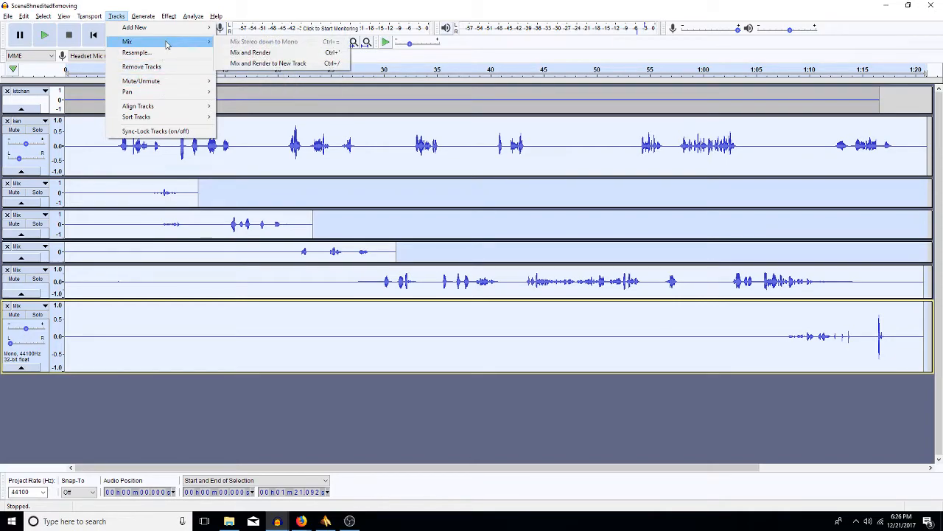
left_click(258, 63)
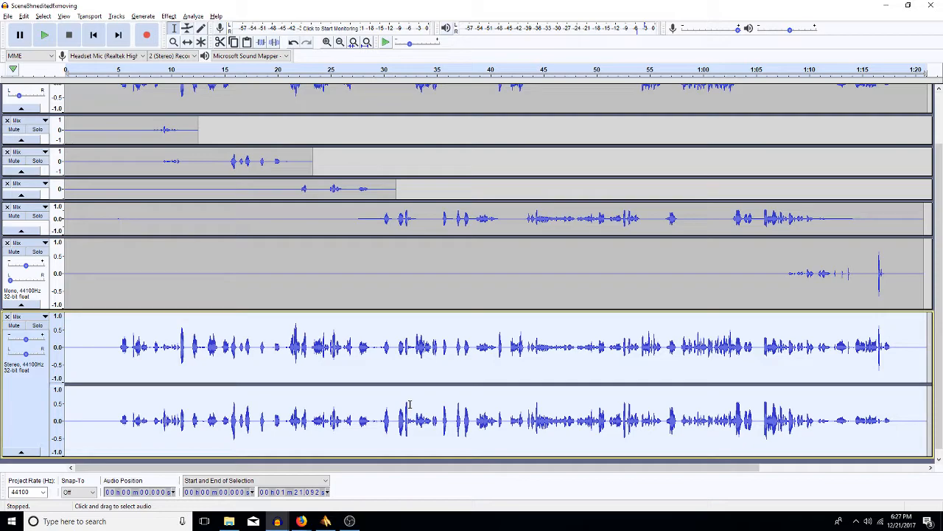
Amplify the new stereo Mix track by -25 dB
key("a")
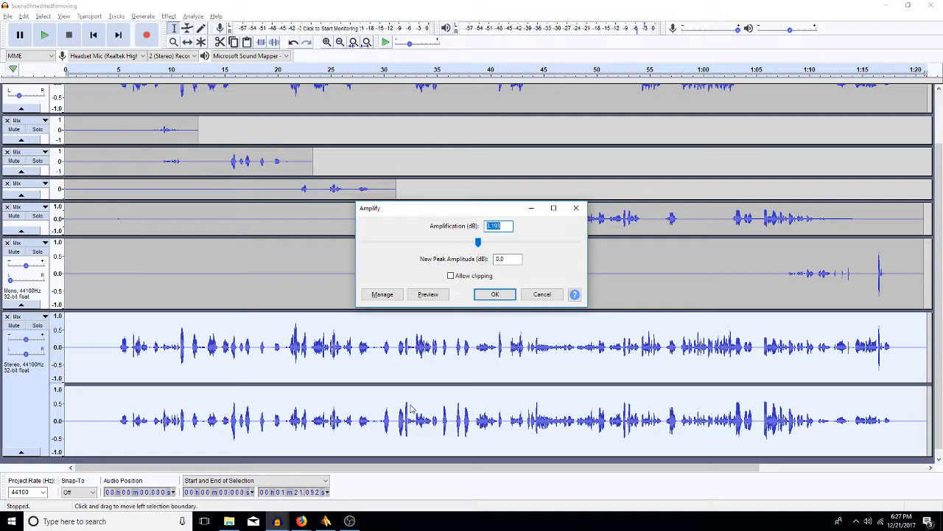
type("-")
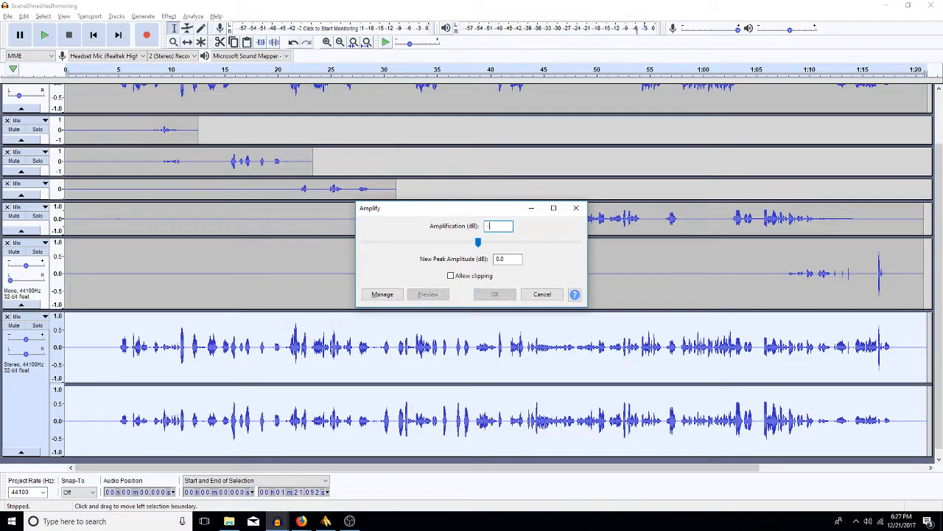
type("25")
key("Return")
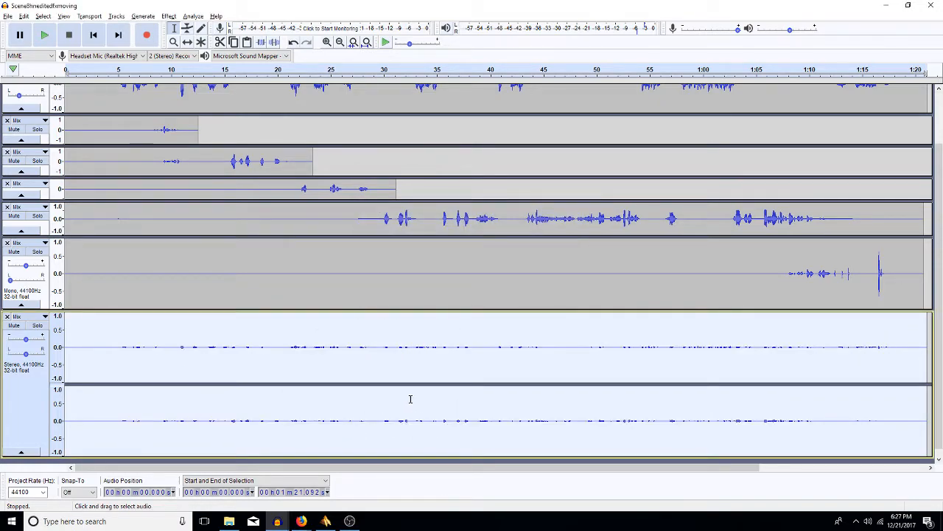
Apply the RoomMachine844 effect with its current settings to the whole stereo Mix track
left_click(169, 16)
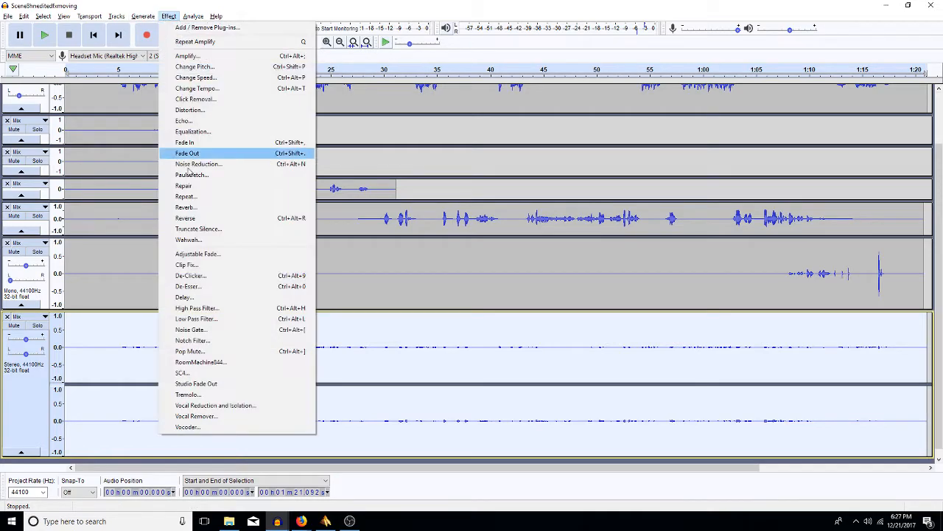
left_click(246, 364)
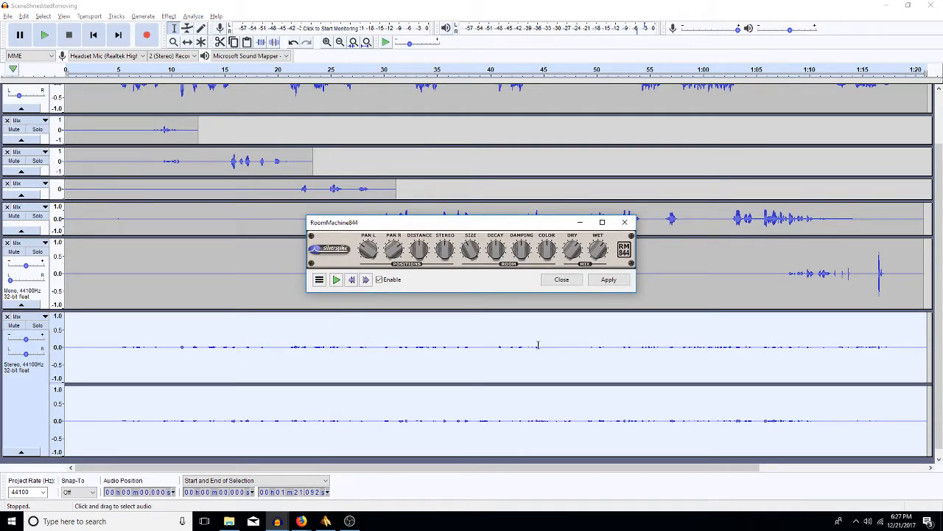
left_click(608, 280)
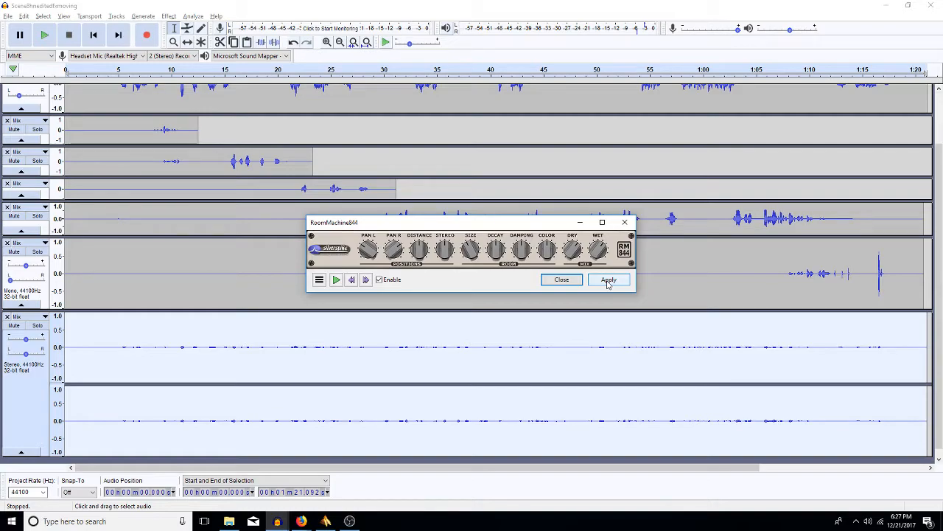
left_click(562, 279)
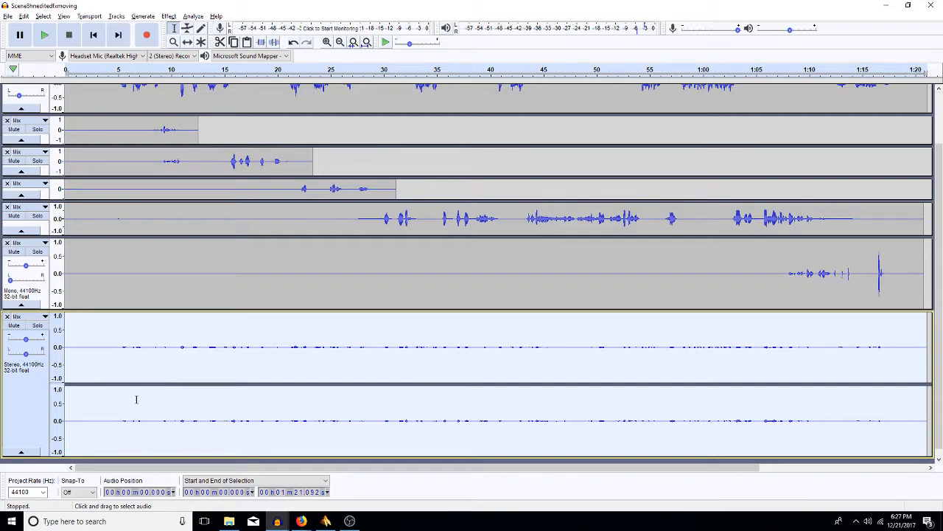
Play the scene from about 5.22 s and slightly lower the gain of the stereo Mix track
left_click(121, 363)
key("space")
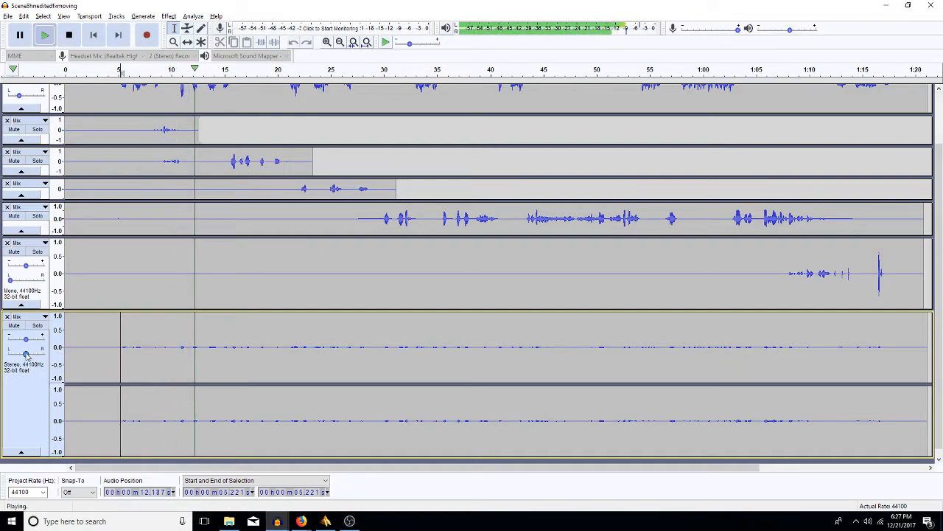
left_click_drag(25, 340, 22, 340)
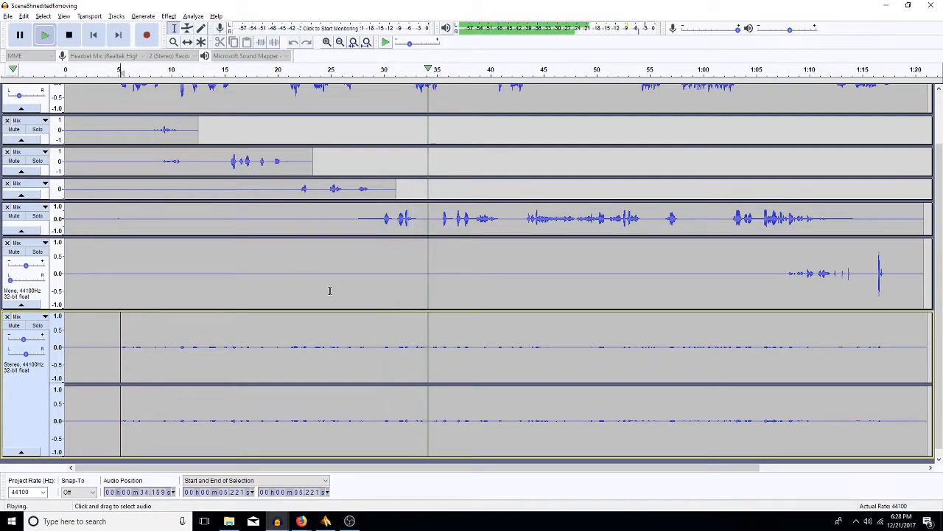
Highlight ken's dialogue from about 31.93 s to 44.40 s while listening to the mix, and stop playback
left_click(444, 91)
scroll(444, 92, "up", 1)
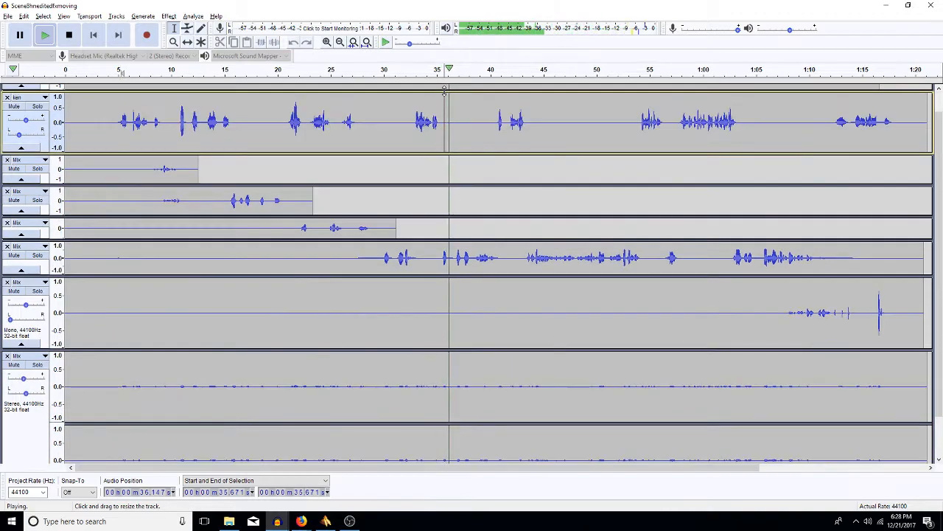
left_click_drag(405, 125, 535, 136)
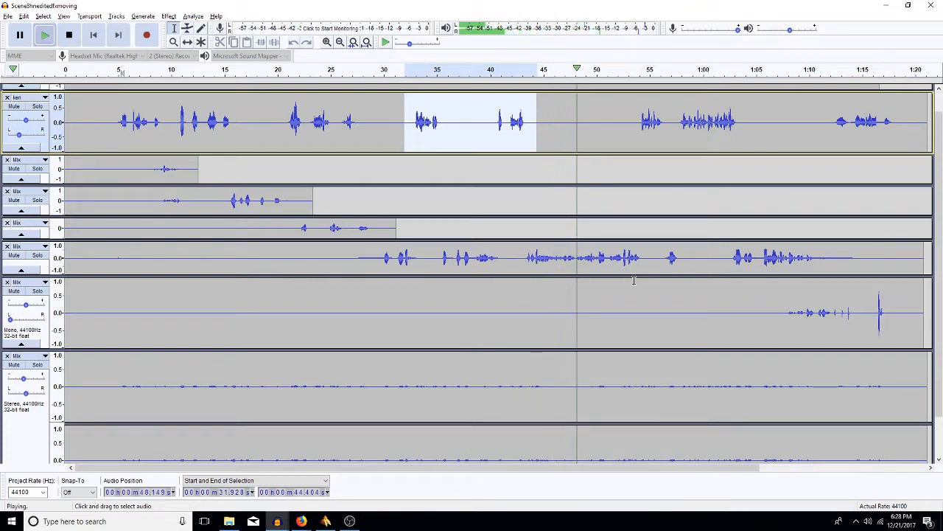
key("space")
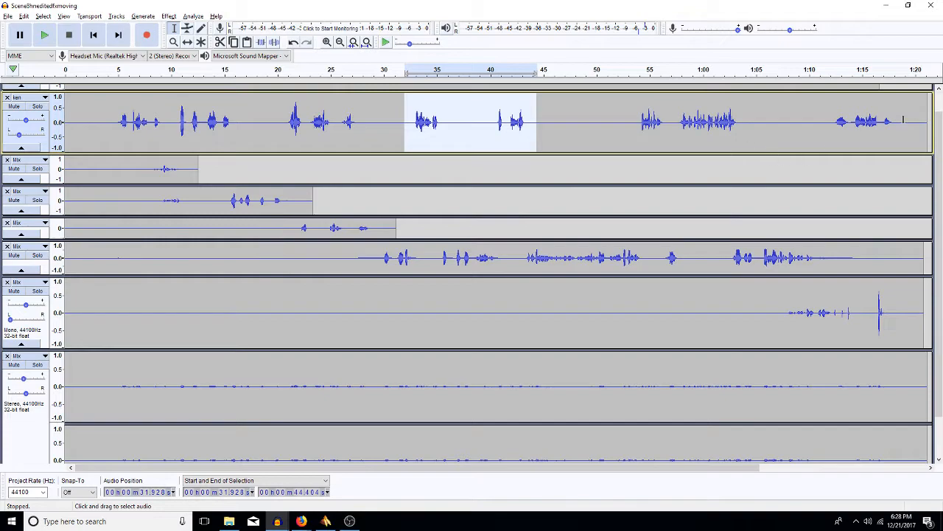
Close the Scene8hneditedfxmoving project and bring up the DOOR, OP+HARD CL project window
left_click(8, 18)
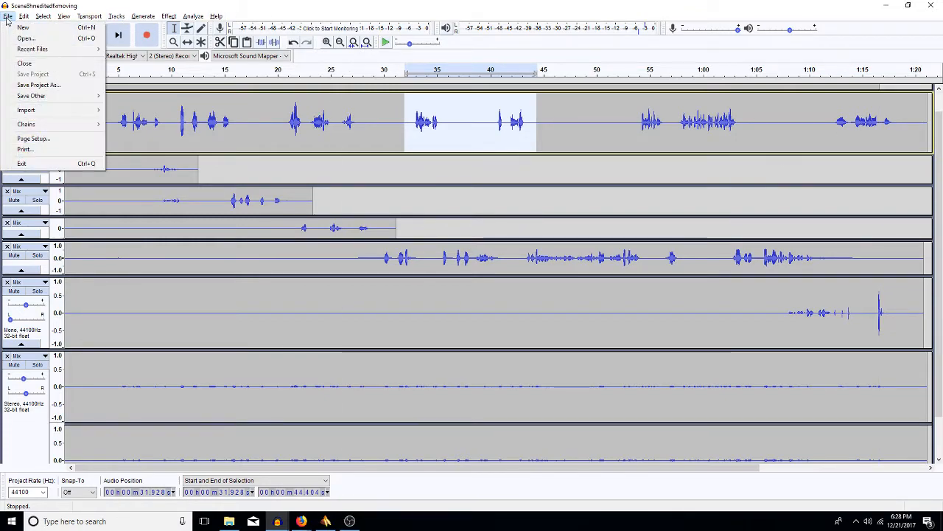
left_click(26, 65)
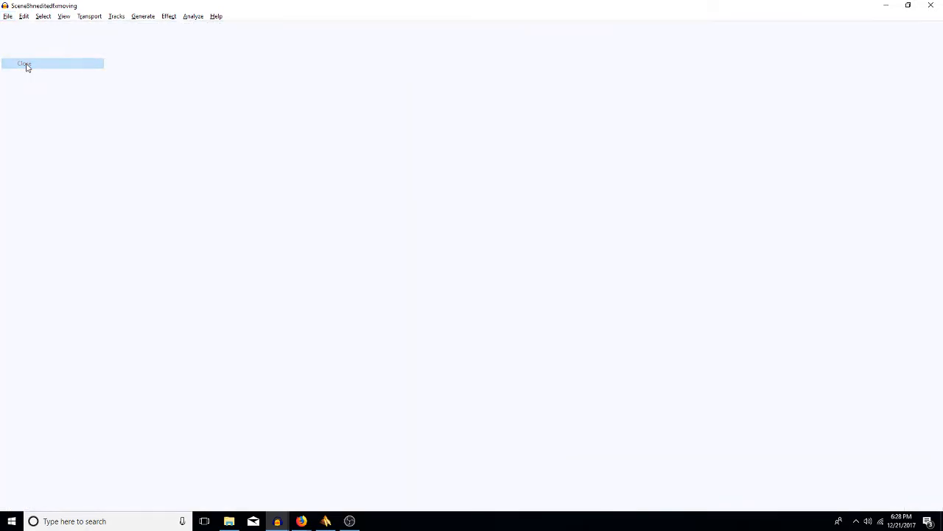
key("alt+Tab")
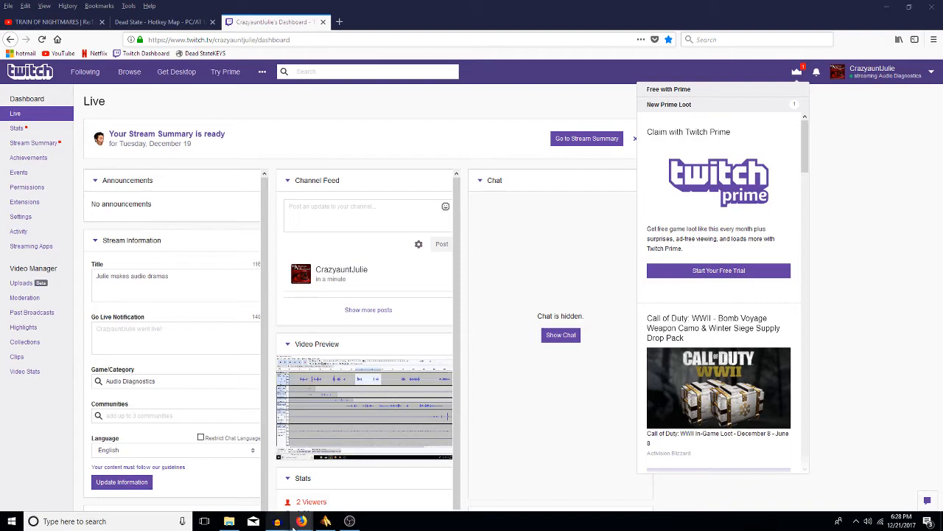
mouse_move(279, 524)
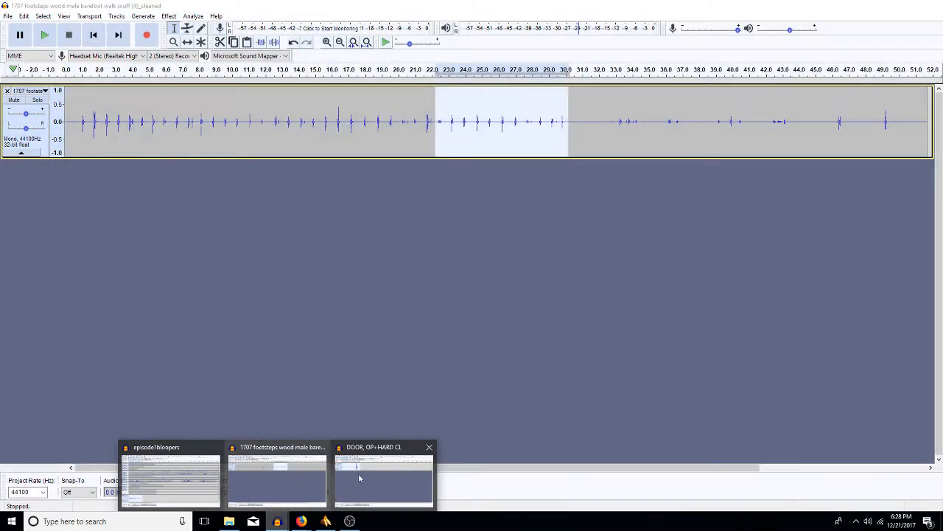
left_click(358, 475)
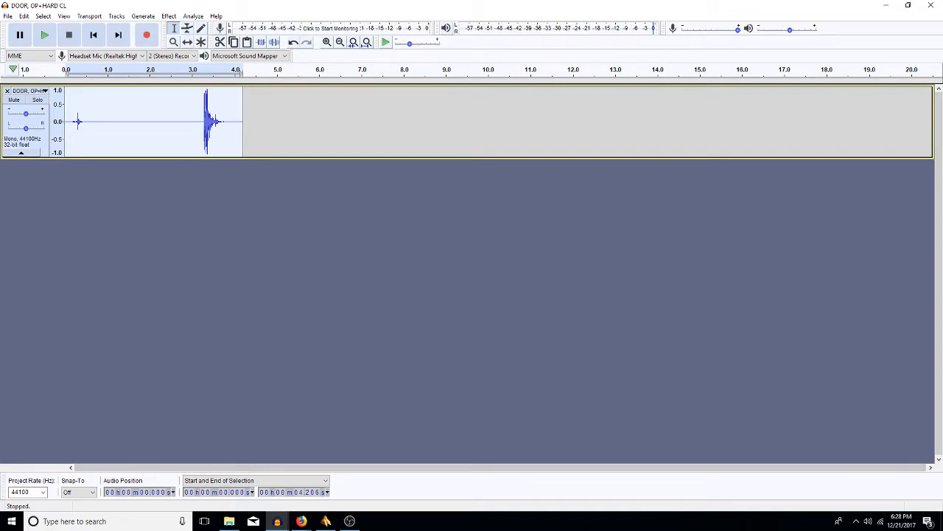
key("alt+Tab")
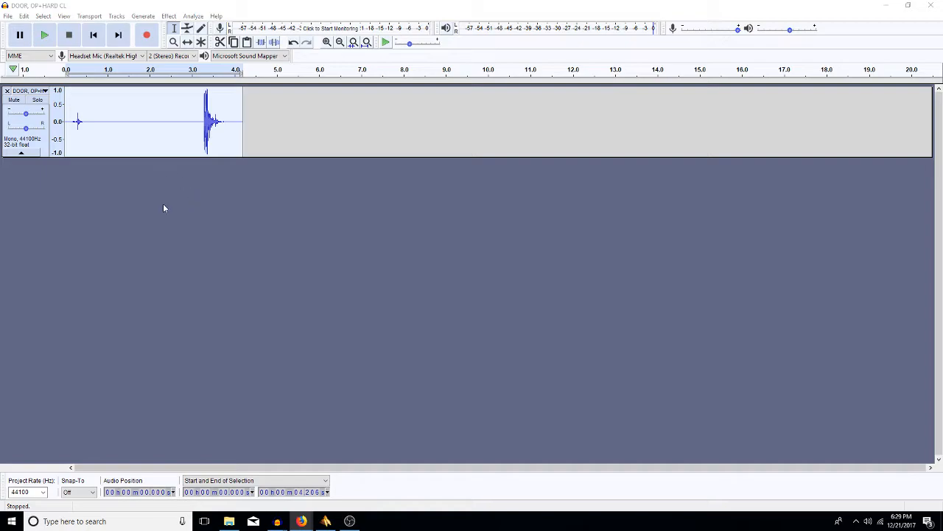
mouse_move(277, 521)
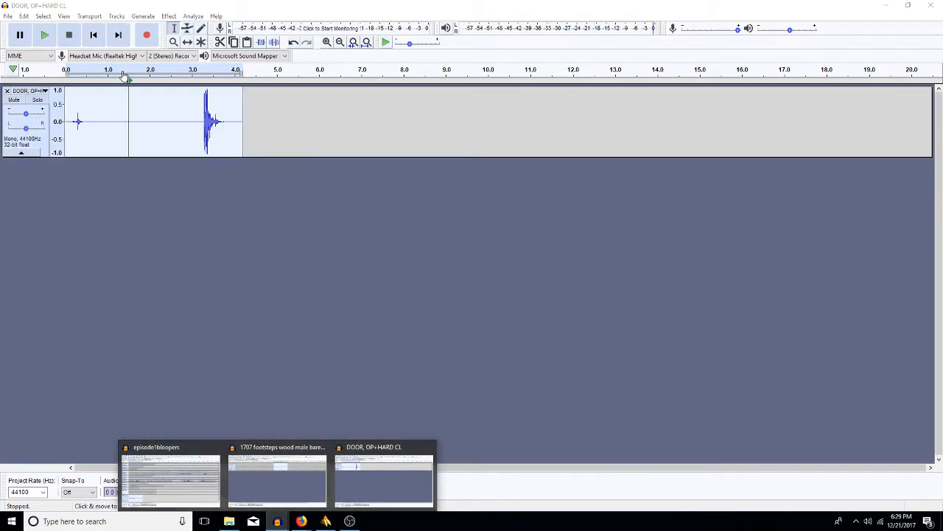
left_click(8, 17)
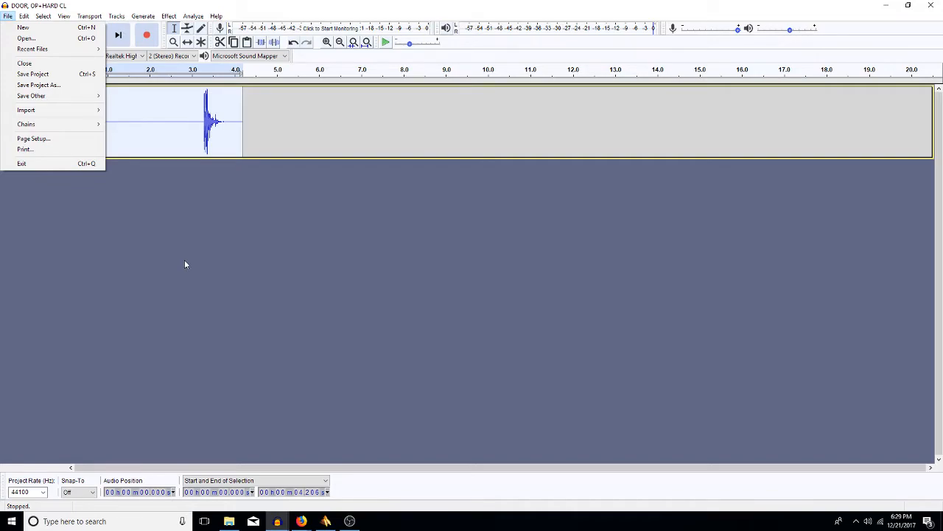
left_click(303, 267)
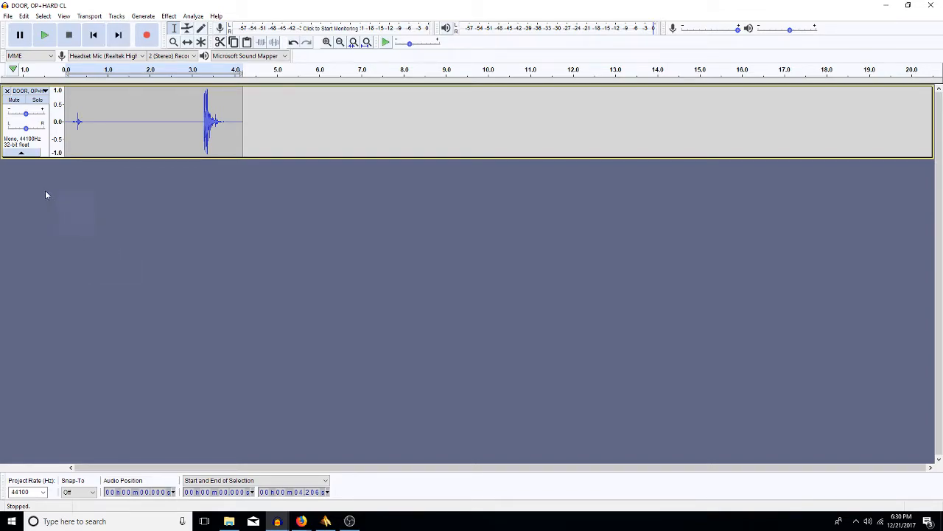
Open the Scene17hn project from the Scene17 folder inside scene breakdown in 2_SEASON2episode1_WORKING
left_click(6, 17)
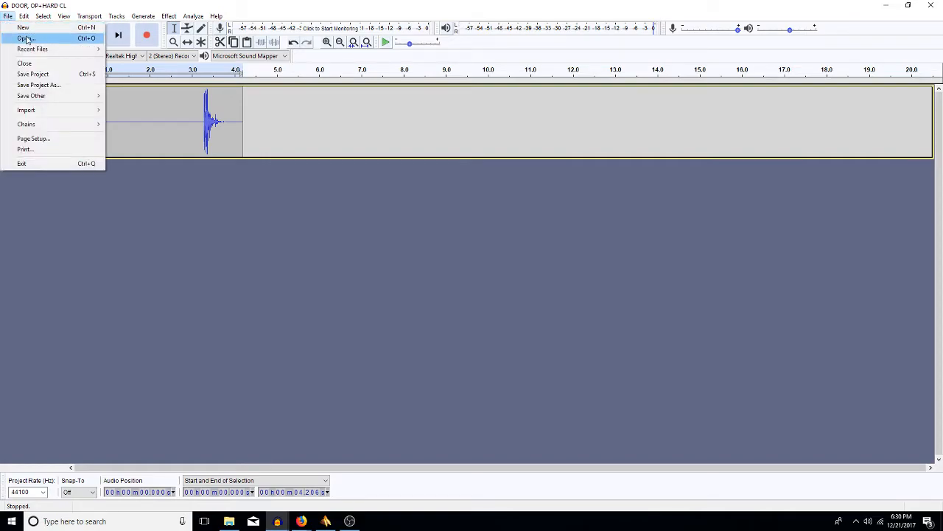
left_click(25, 38)
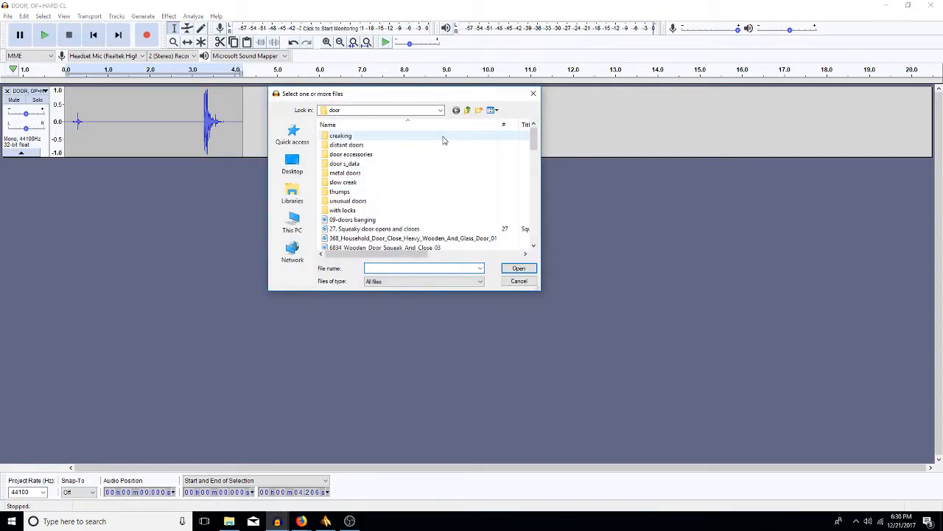
left_click(372, 109)
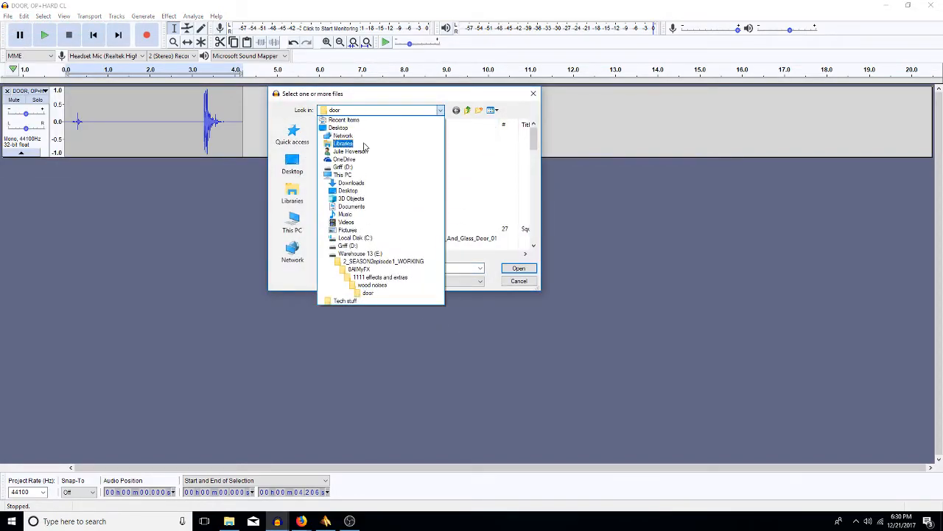
left_click(365, 261)
double_click(348, 145)
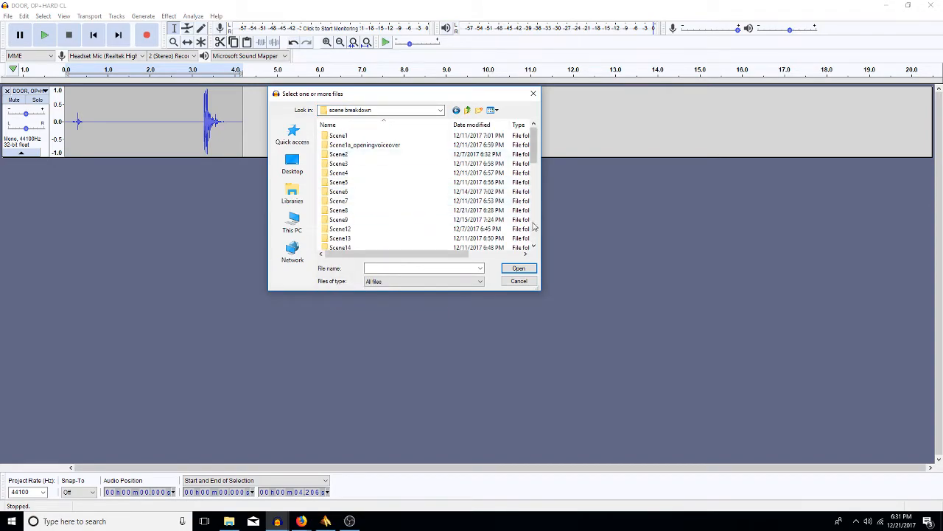
scroll(536, 221, "down", 4)
double_click(346, 166)
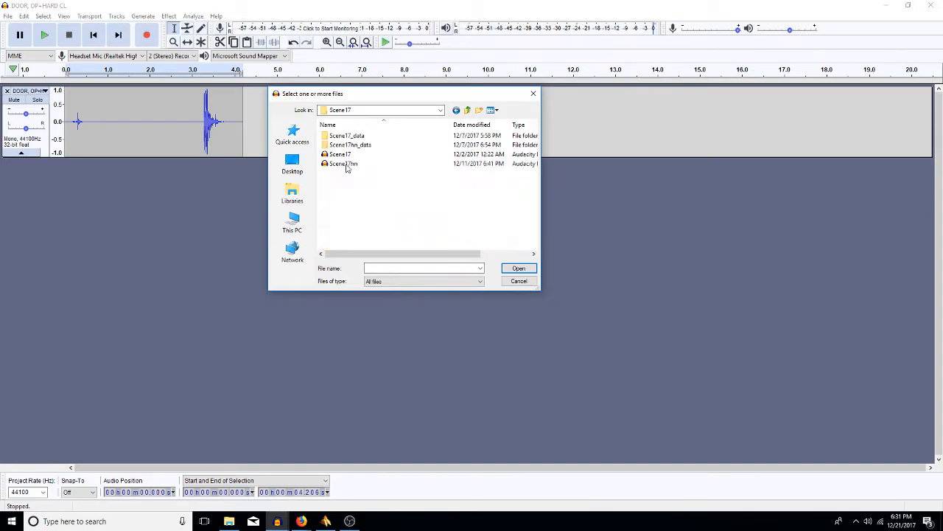
double_click(344, 164)
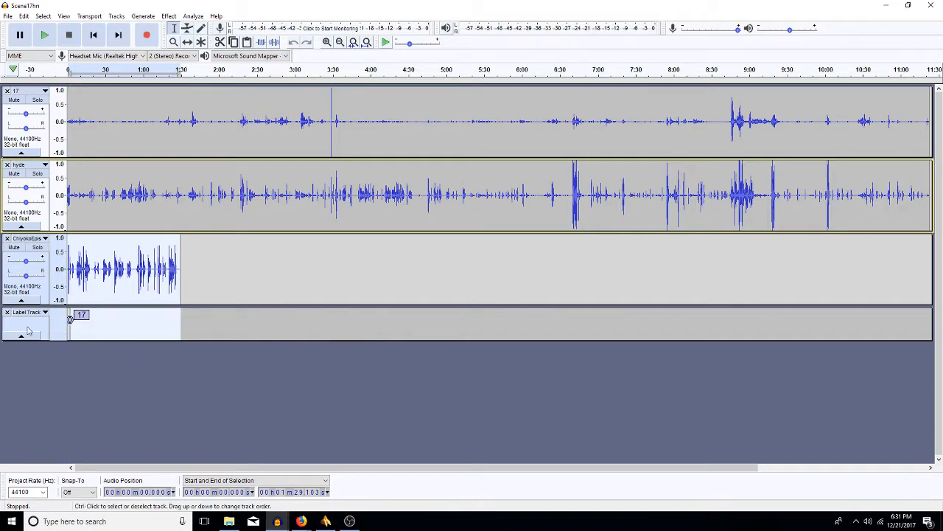
Remove the label track and place the cursor at about 8:07 in the hyde track
left_click(7, 312)
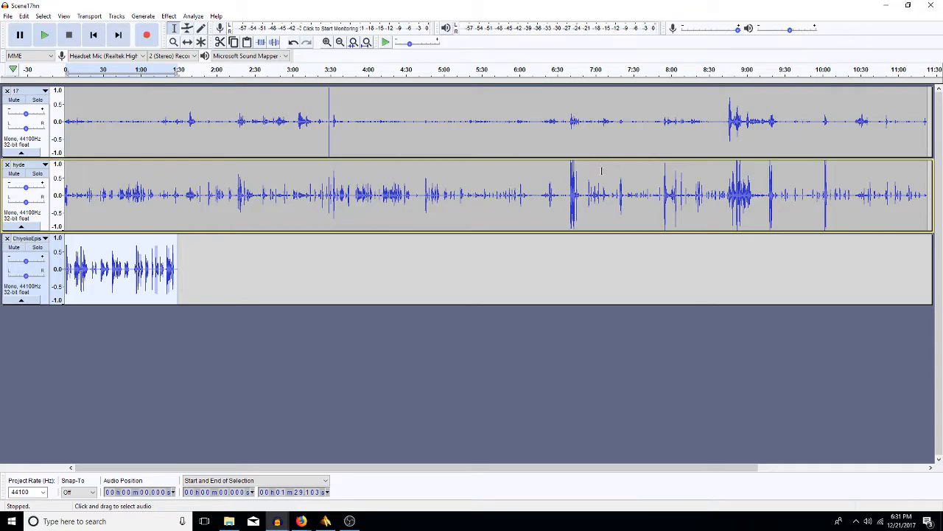
left_click(681, 186)
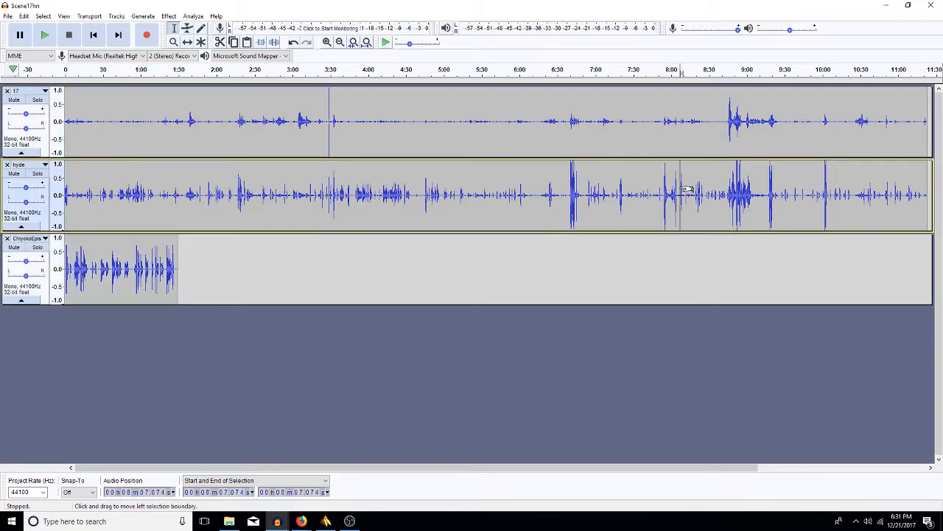
left_click(122, 115)
left_click(128, 186)
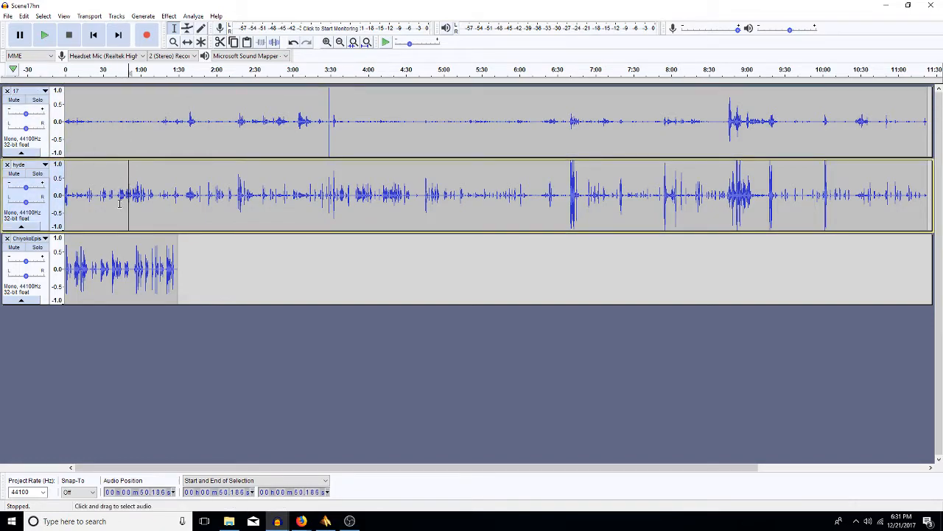
left_click(96, 271)
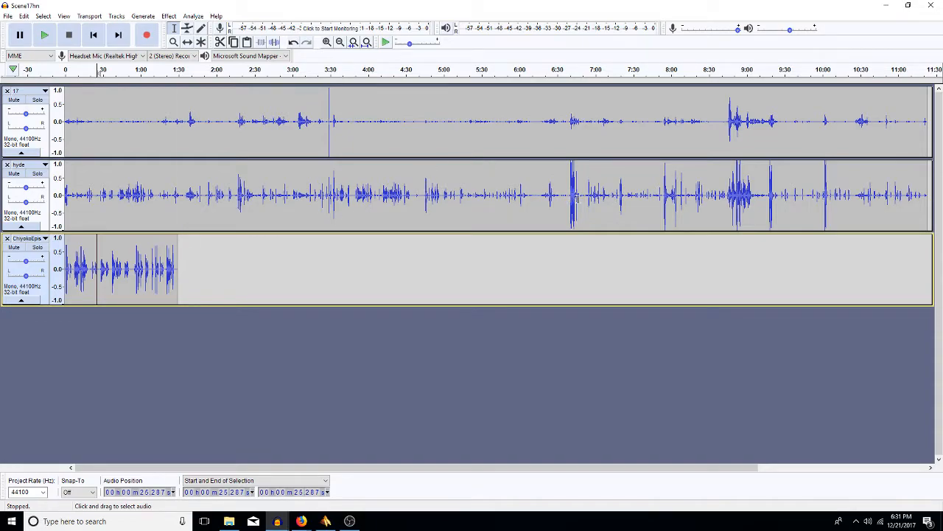
Play the loud peak in the hyde track from about 6:39 and stop playback
left_click(583, 197)
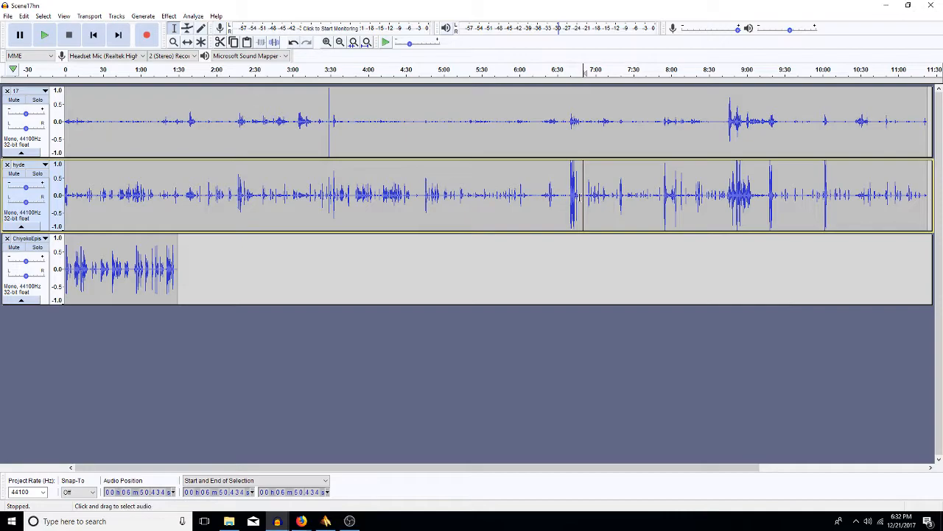
left_click(588, 197)
left_click(569, 199)
key("space")
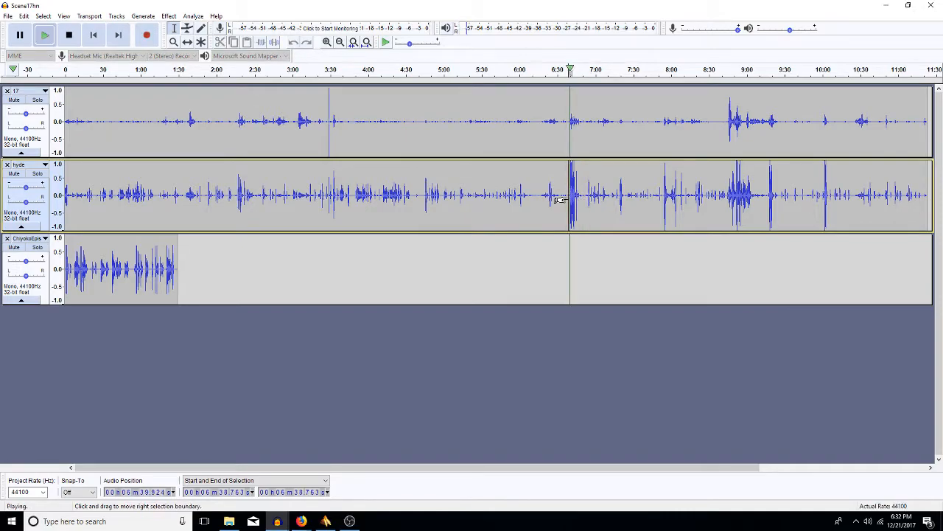
key("space")
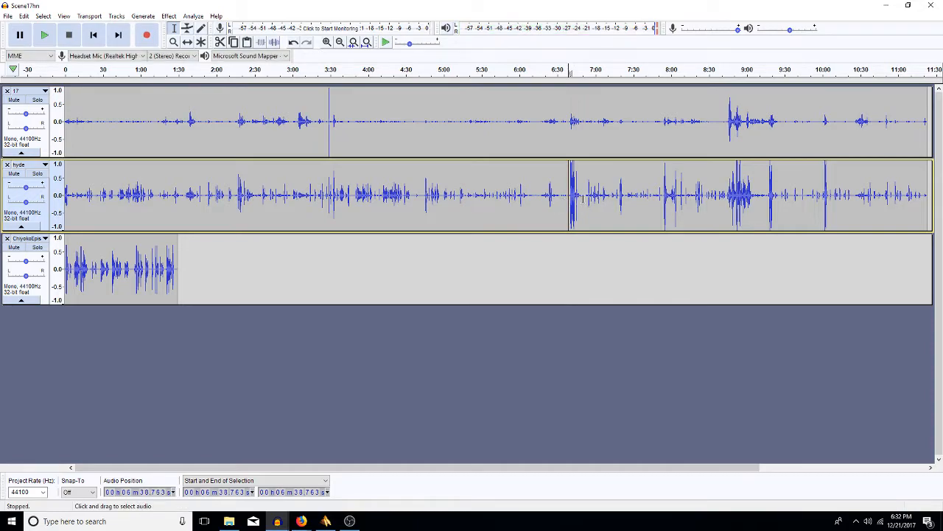
Apply Pop Mute to the whole hyde track at threshold -5 dB, mute level -1 dB, and repeat it until the loud peaks are evened out
double_click(582, 199)
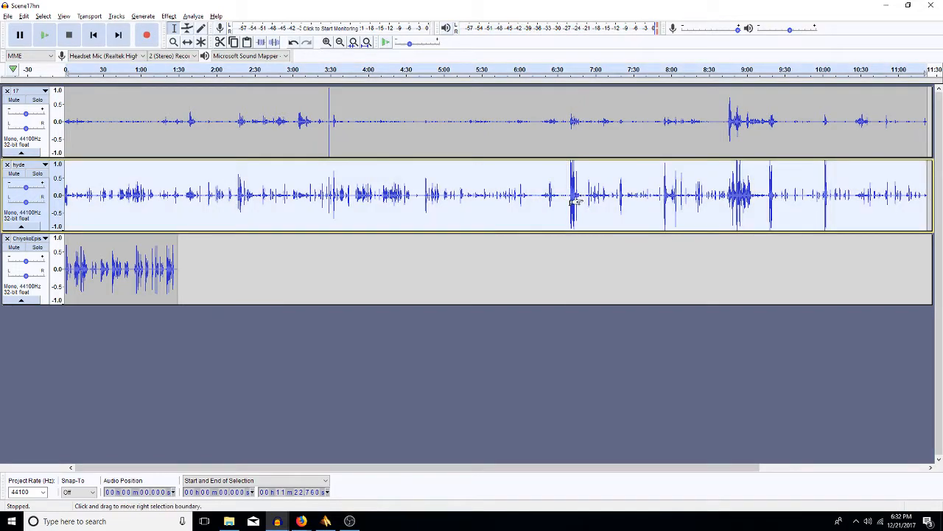
key("ctrl+r")
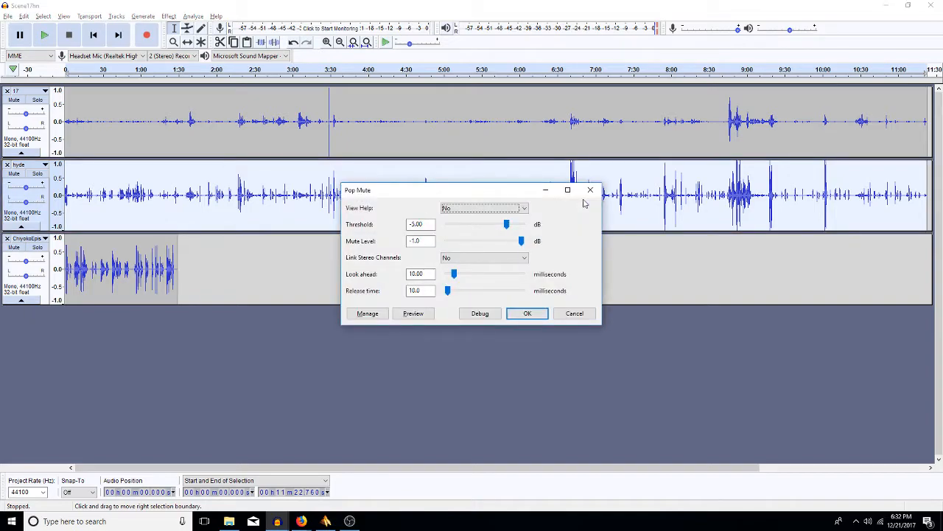
left_click(528, 313)
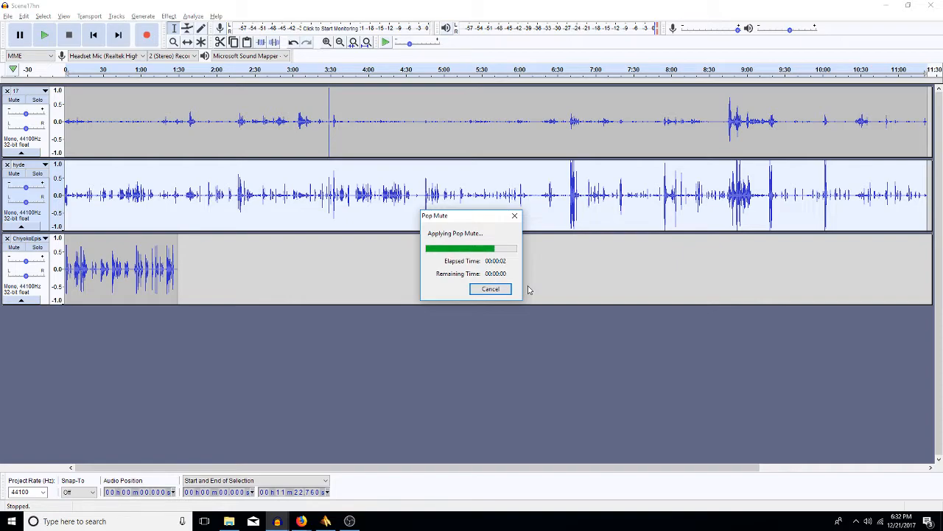
key("ctrl+r")
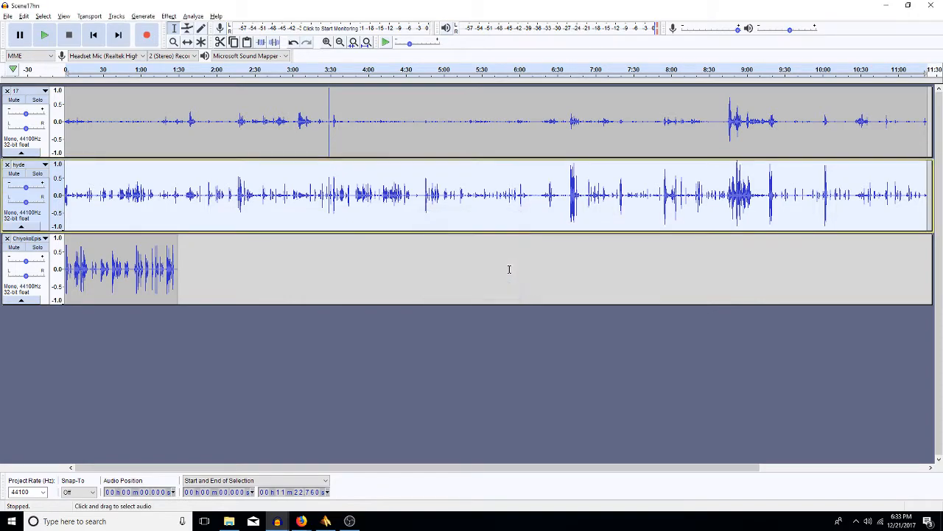
key("ctrl+r")
key("ctrl+r")
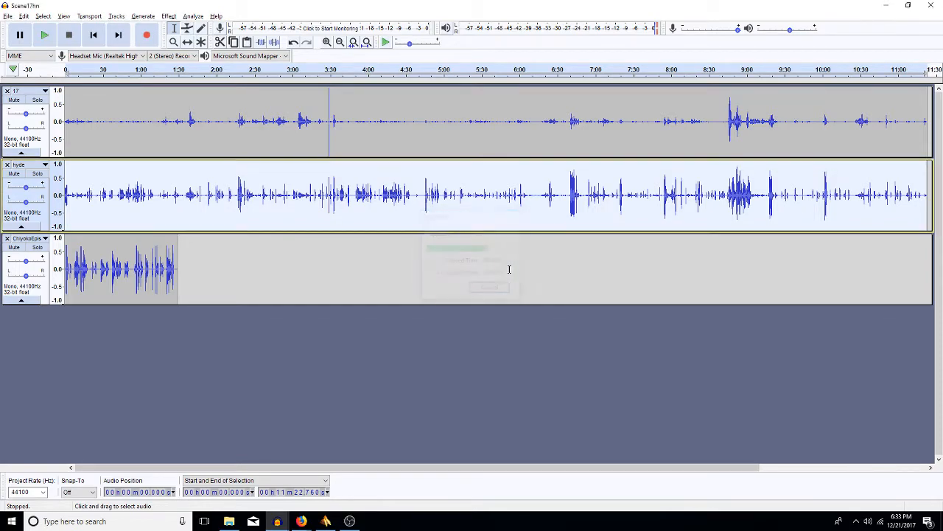
key("ctrl+r")
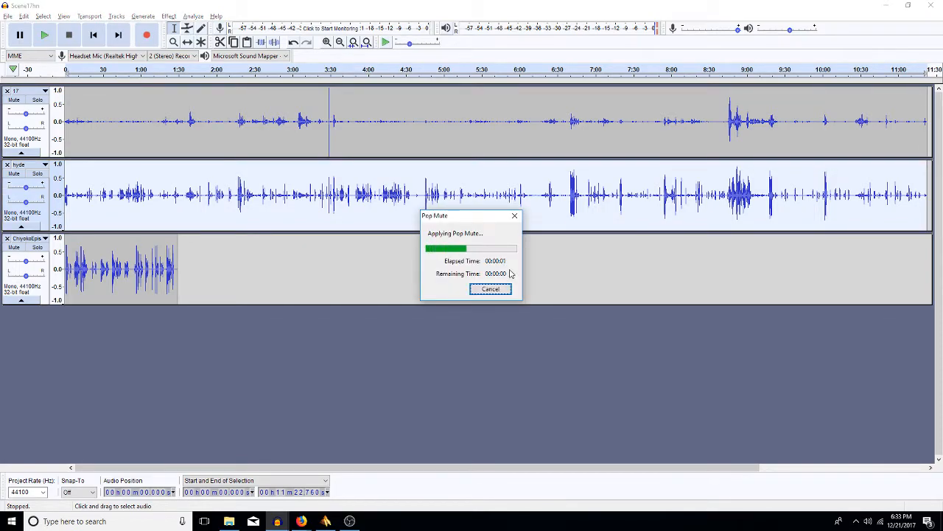
key("ctrl+r")
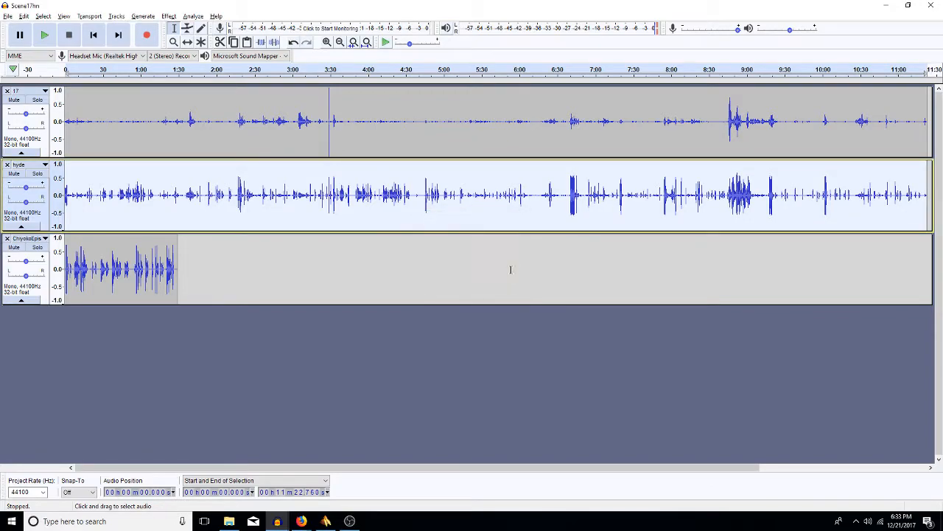
Listen to the processed hyde track from about 6:39, 6:53, 7:25 and 7:19
left_click(569, 195)
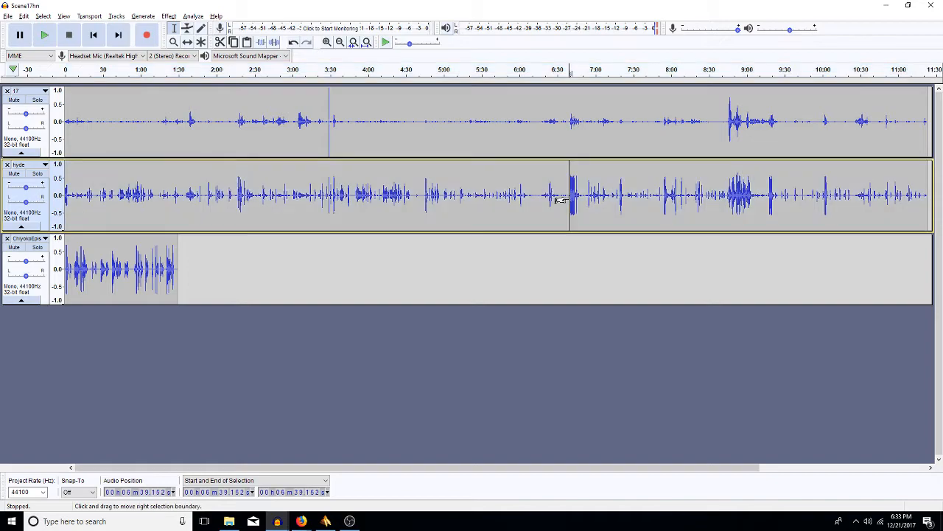
key("space")
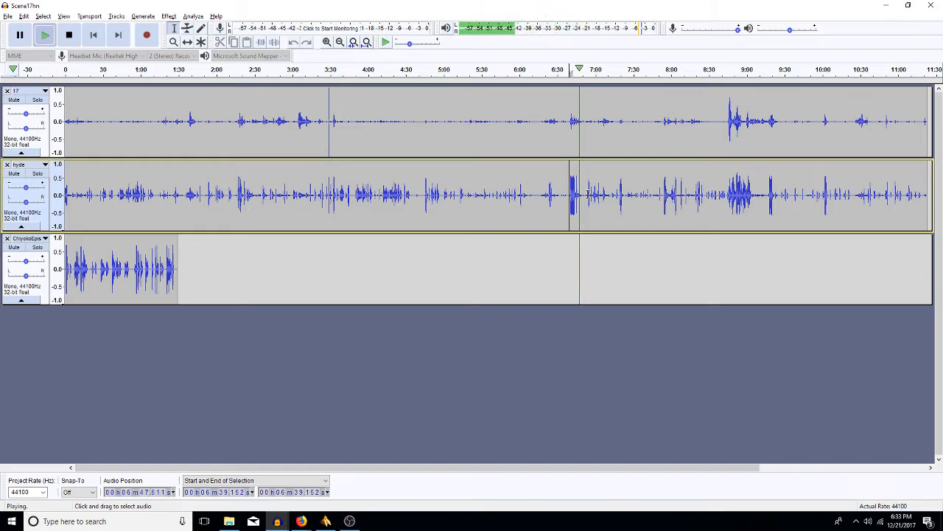
left_click(588, 195)
key("space")
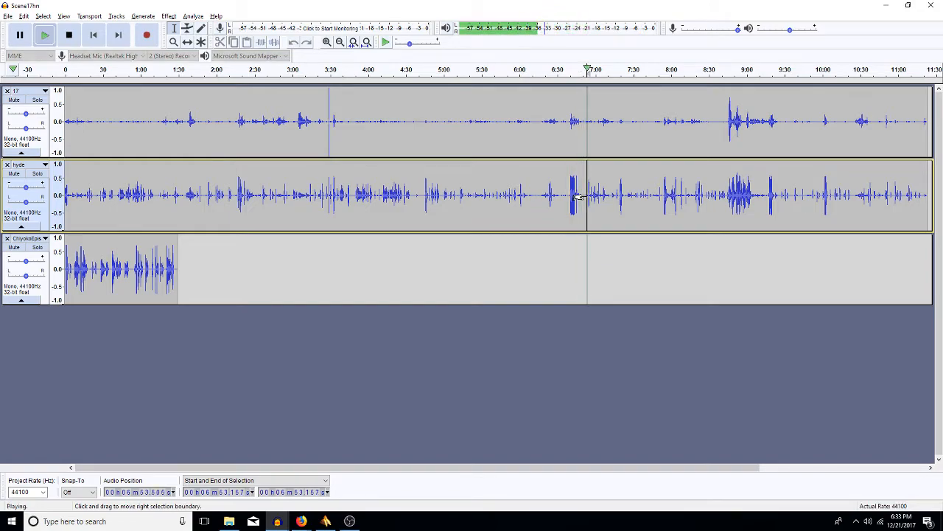
left_click(627, 195)
key("space")
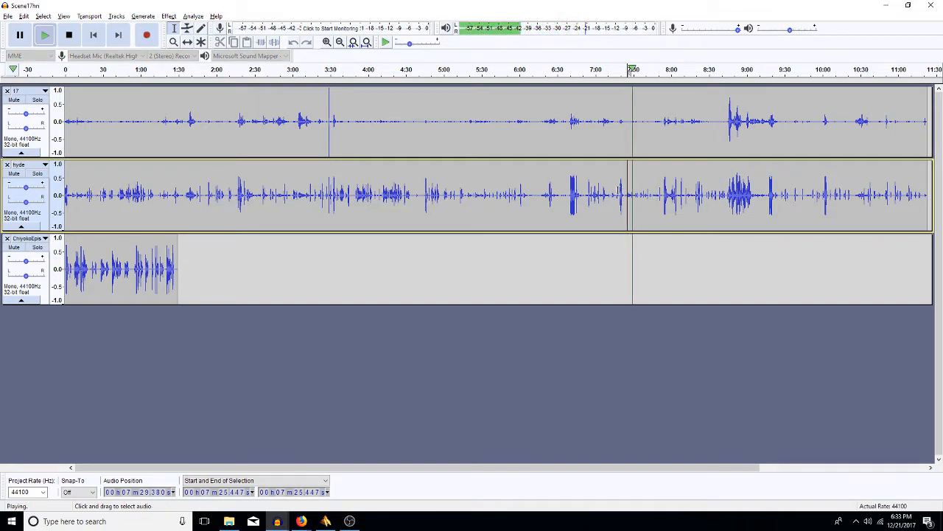
left_click(619, 196)
key("space")
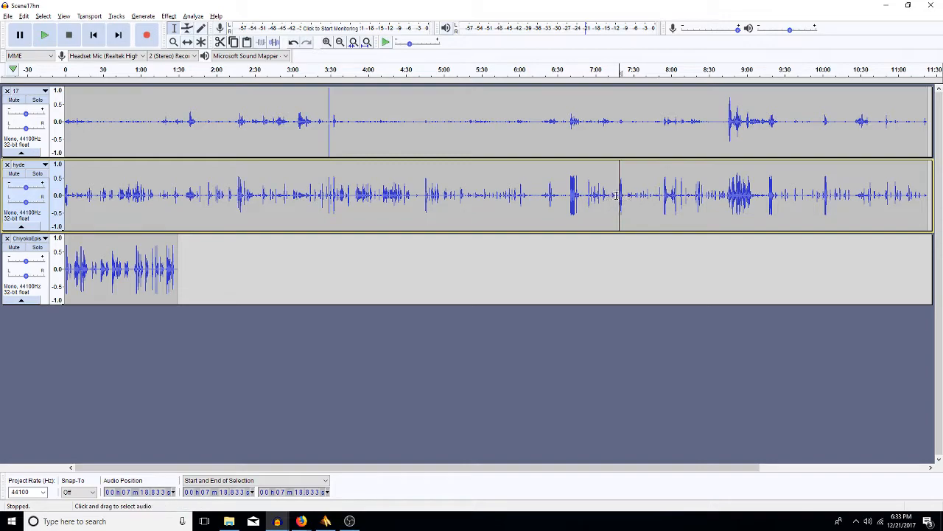
Listen to the hyde track from about 7:32 and from the peak at about 7:54
left_click(637, 193)
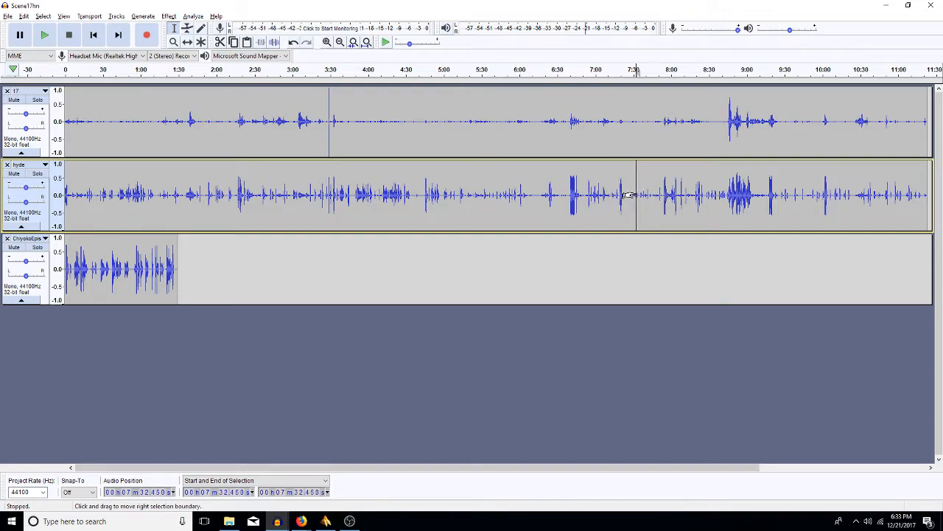
key("space")
left_click(664, 190)
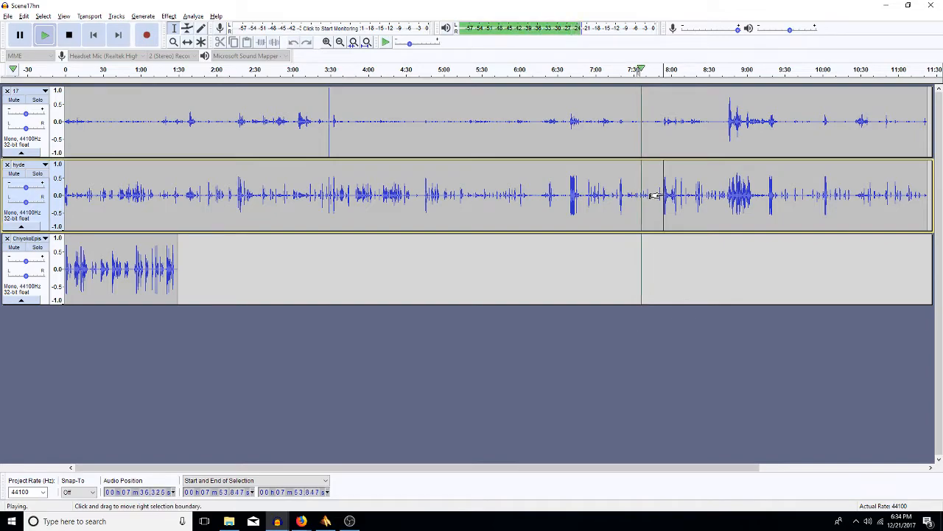
key("space")
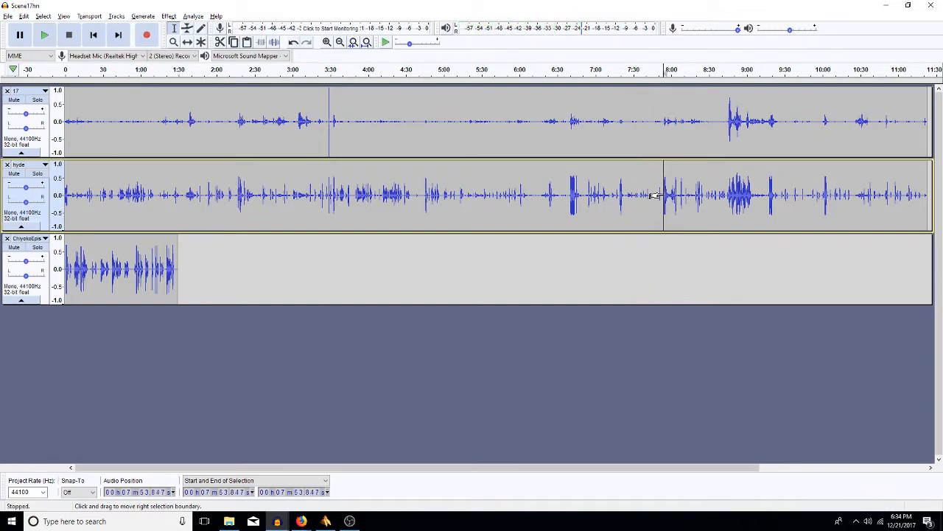
key("space")
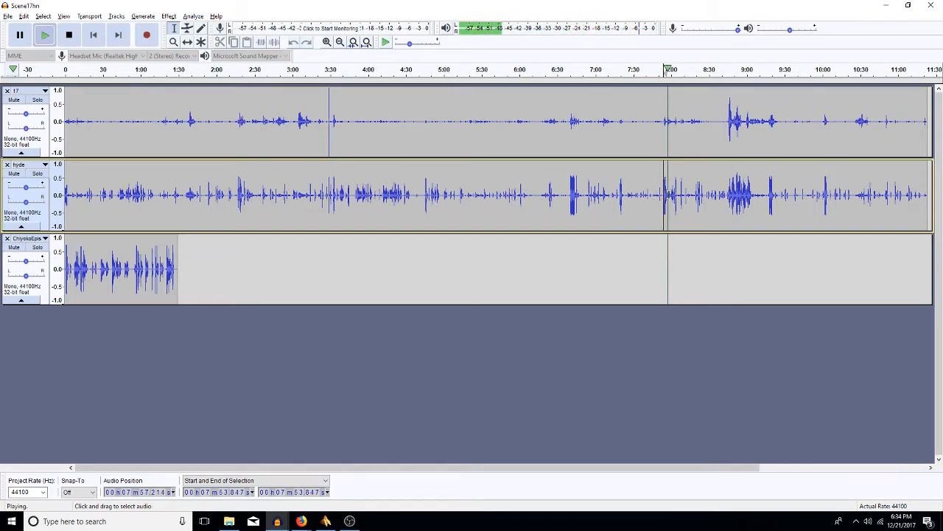
Listen to the hyde track from about 8:20 and add a blank label spanning about 8:18.7 to 8:26.1
left_click(695, 198)
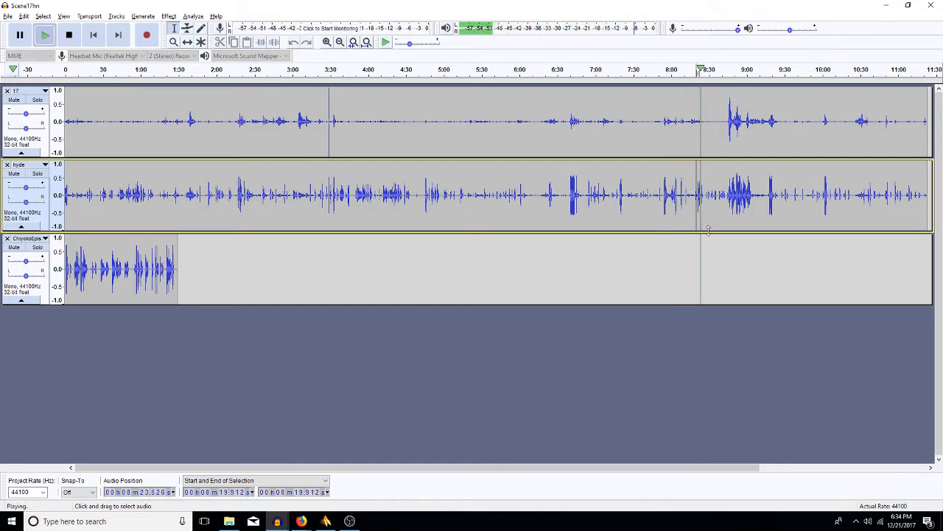
left_click(728, 198)
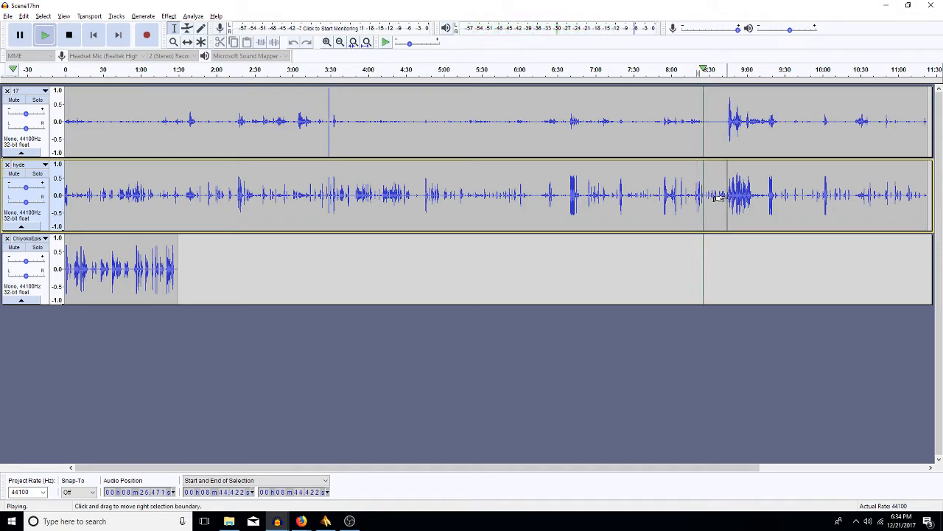
key("space")
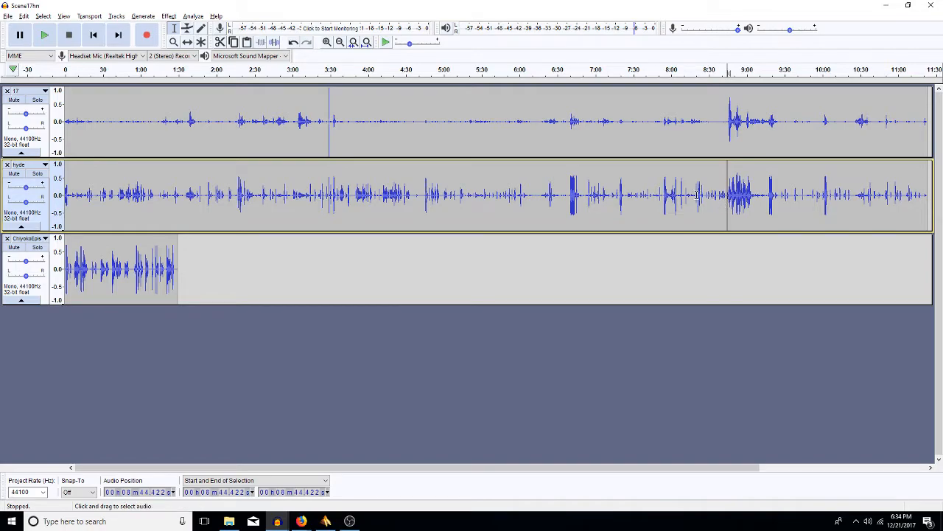
left_click_drag(704, 197, 694, 199)
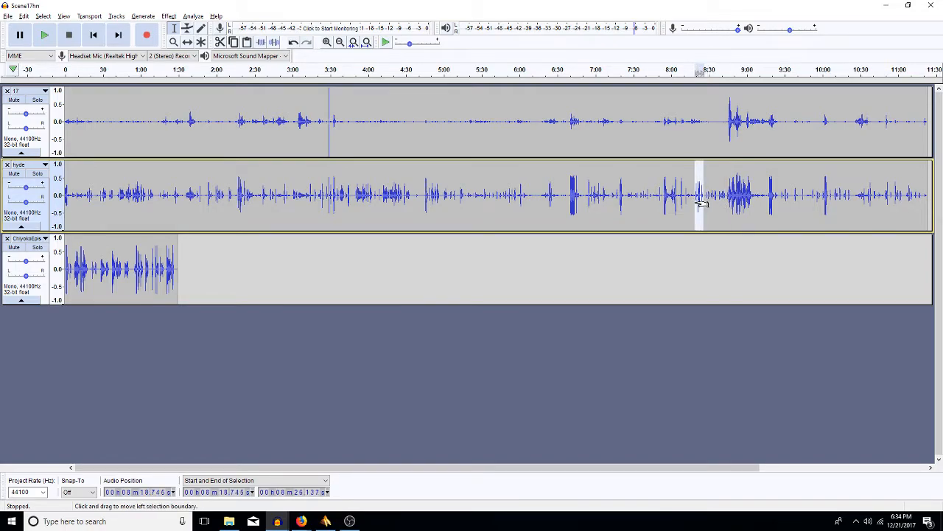
key("ctrl+b")
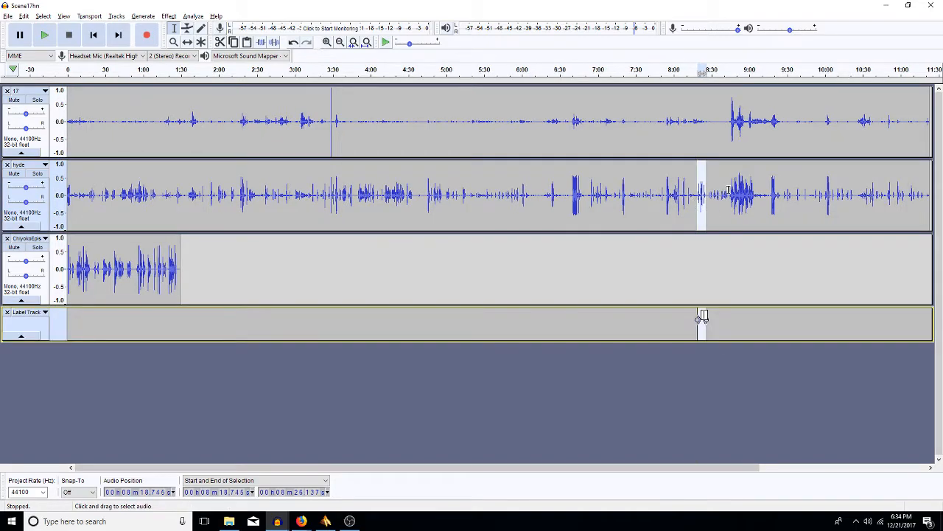
Listen to the rest of the hyde track from about 8:42, 9:18, 9:37 and 10:01, and stop playback
left_click(727, 190)
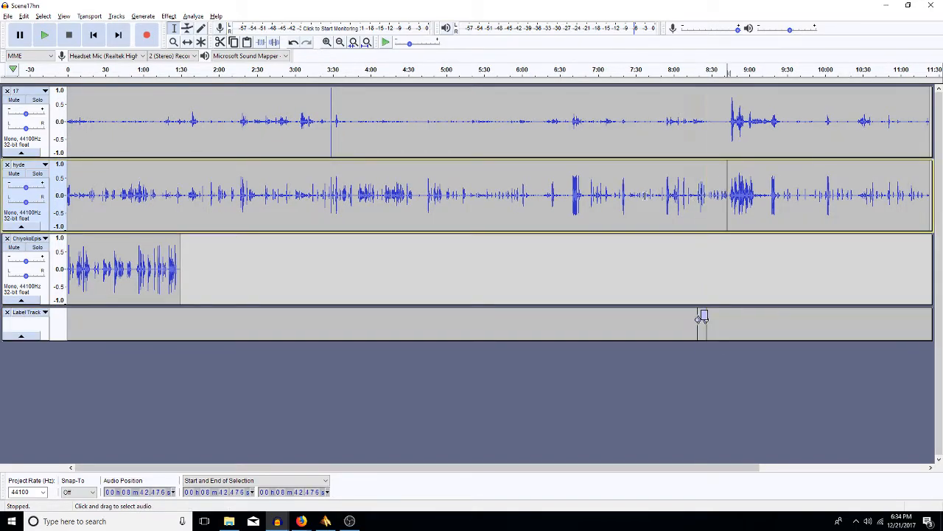
key("space")
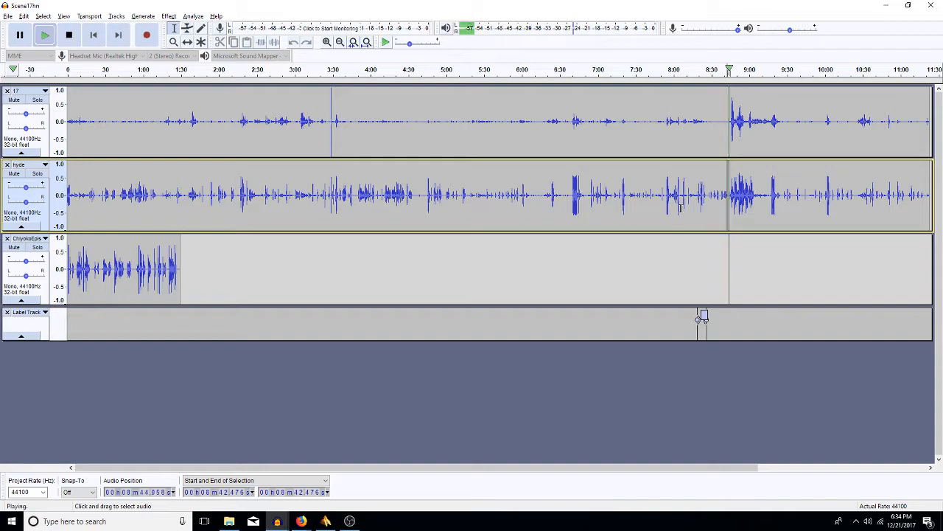
left_click(772, 198, "shift")
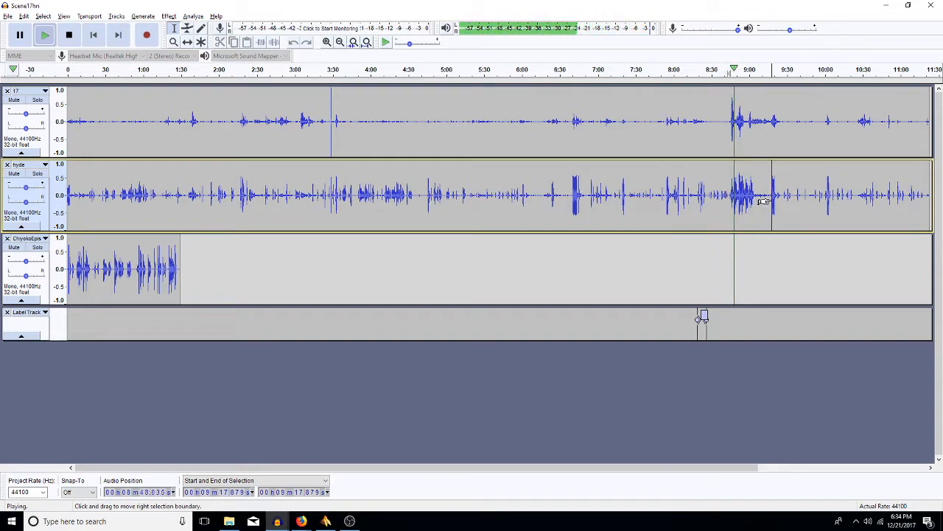
key("space")
key("space")
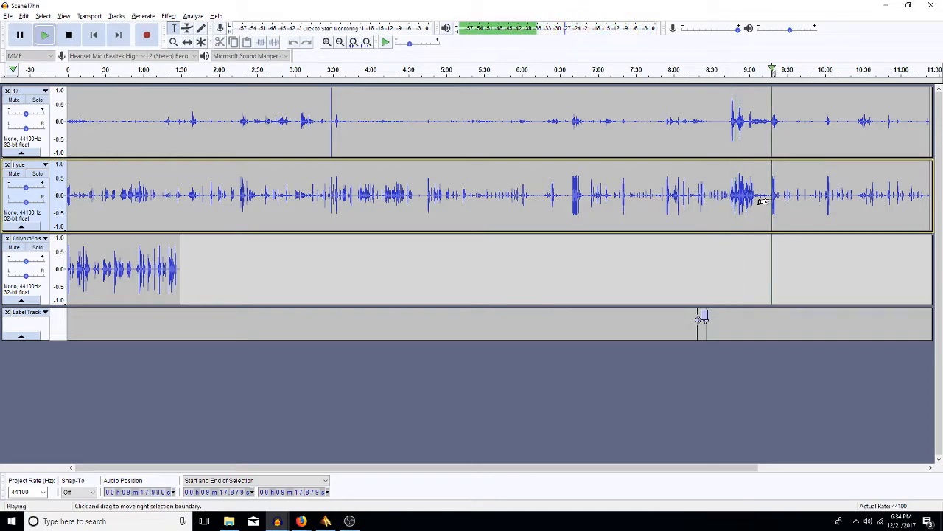
left_click(796, 197)
key("space")
key("space")
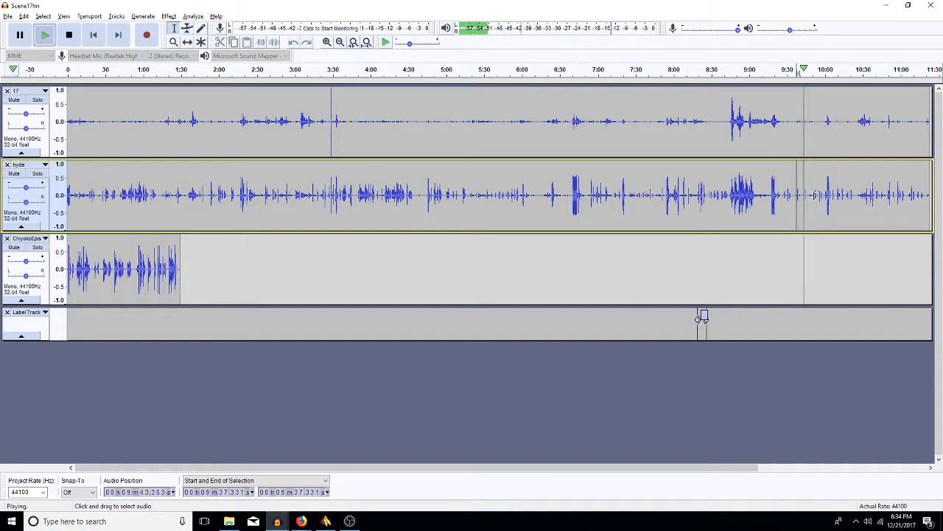
left_click(826, 192)
key("space")
key("space")
key("space")
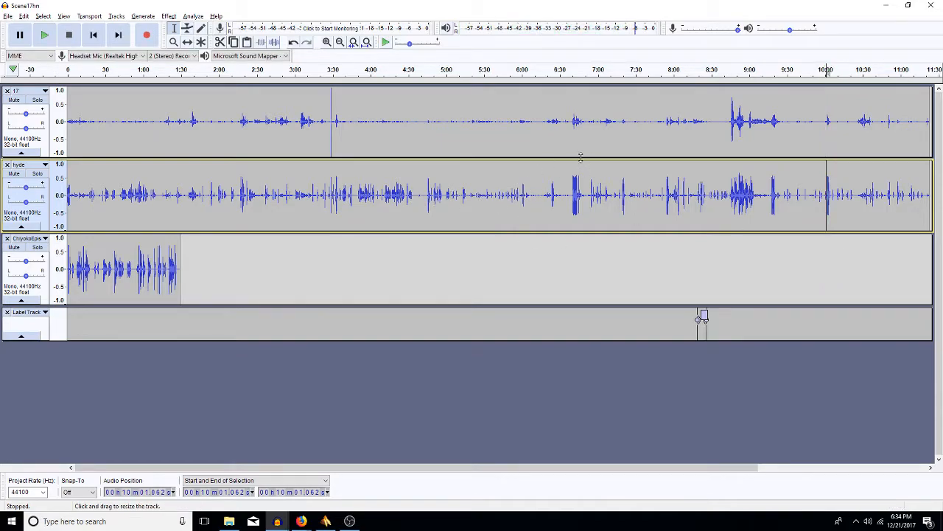
Cut the 17 and hyde tracks from about 6:35 to their end and paste the audio into new tracks starting at 0:00
left_click_drag(567, 103, 762, 201)
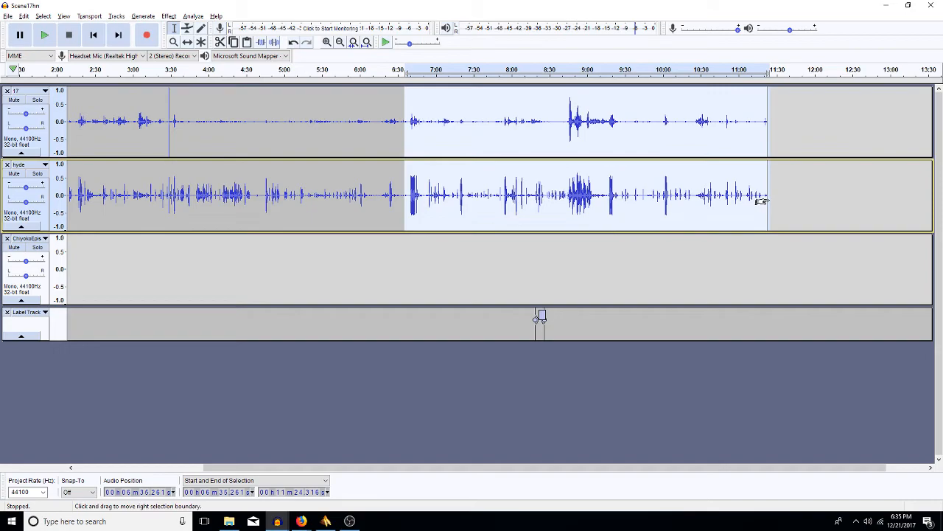
key("Delete")
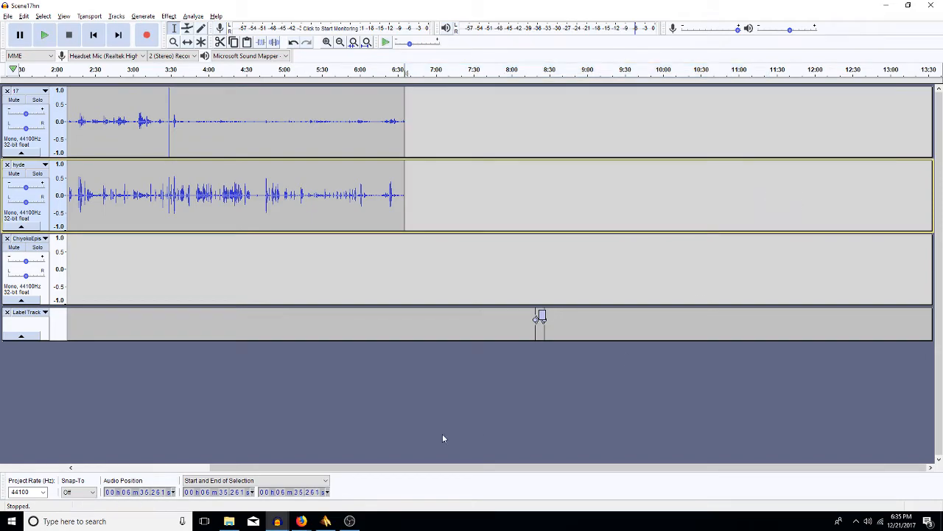
key("ctrl+v")
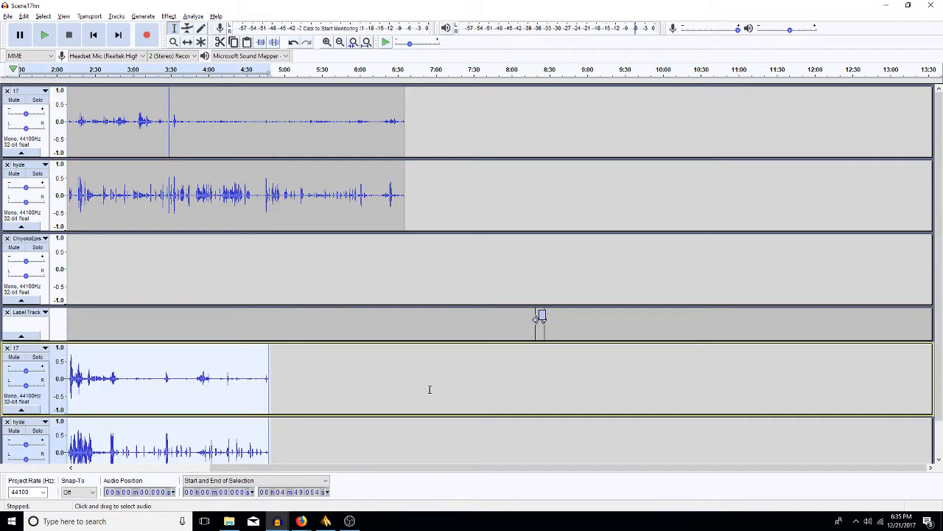
Collapse the two new 17 and hyde tracks and save the project under the new name Scene17hnedited
left_click(30, 412)
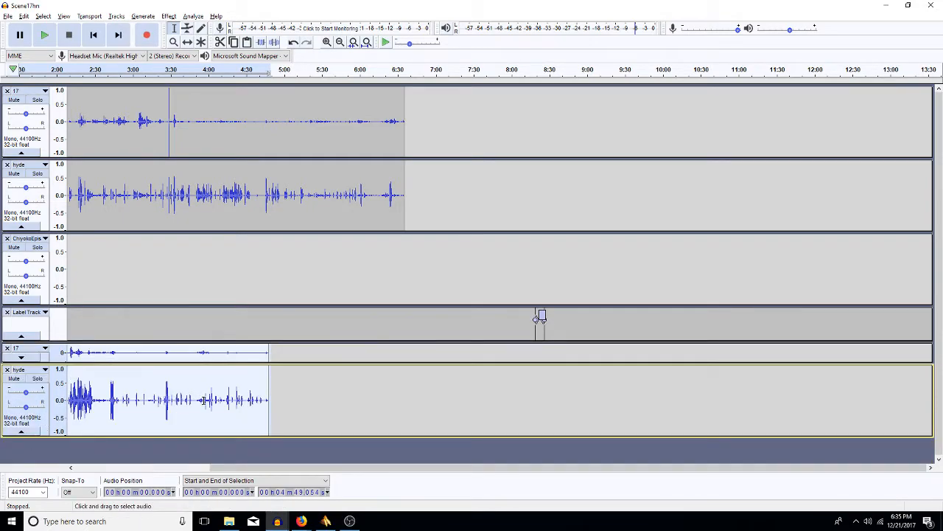
left_click(22, 432)
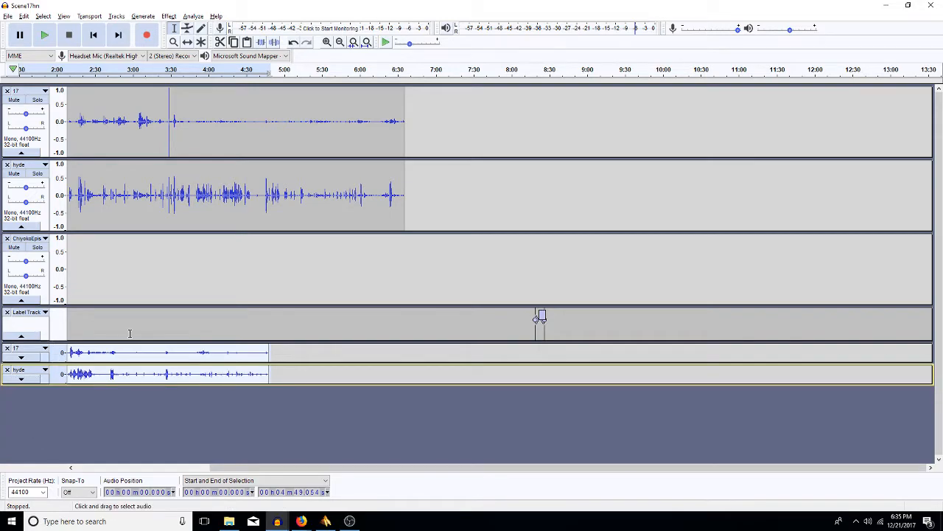
scroll(127, 314, "left", 5)
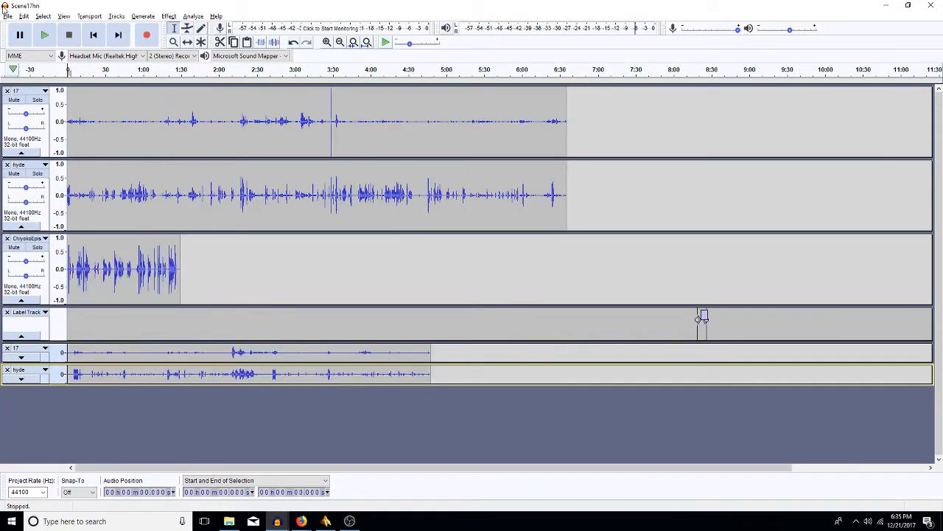
left_click(10, 16)
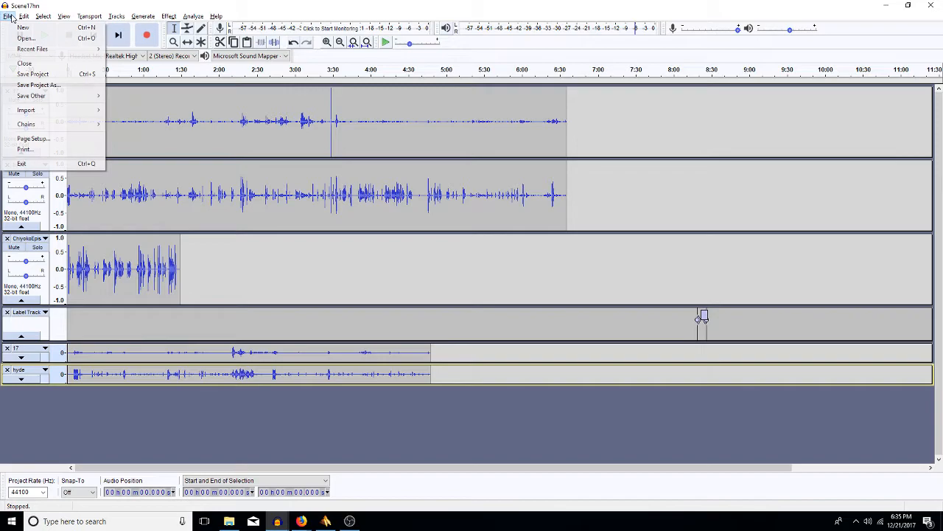
left_click(33, 85)
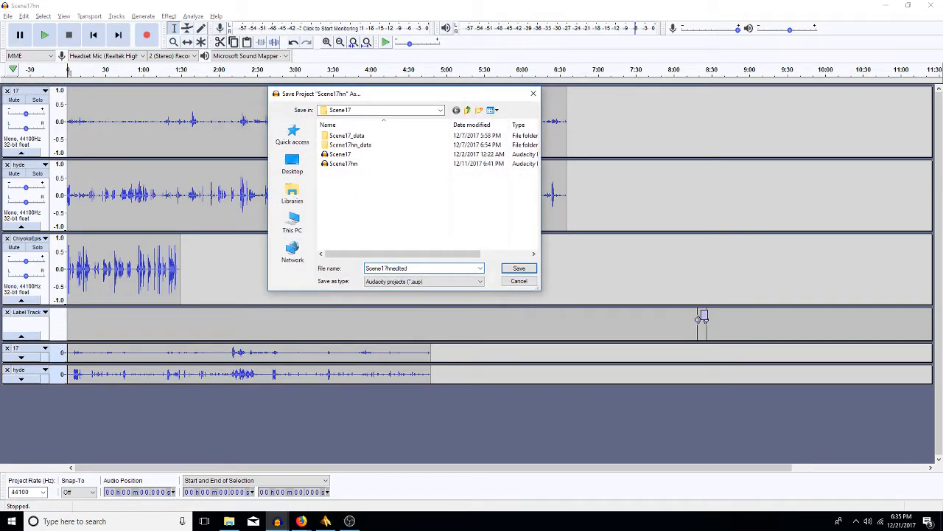
key("Return")
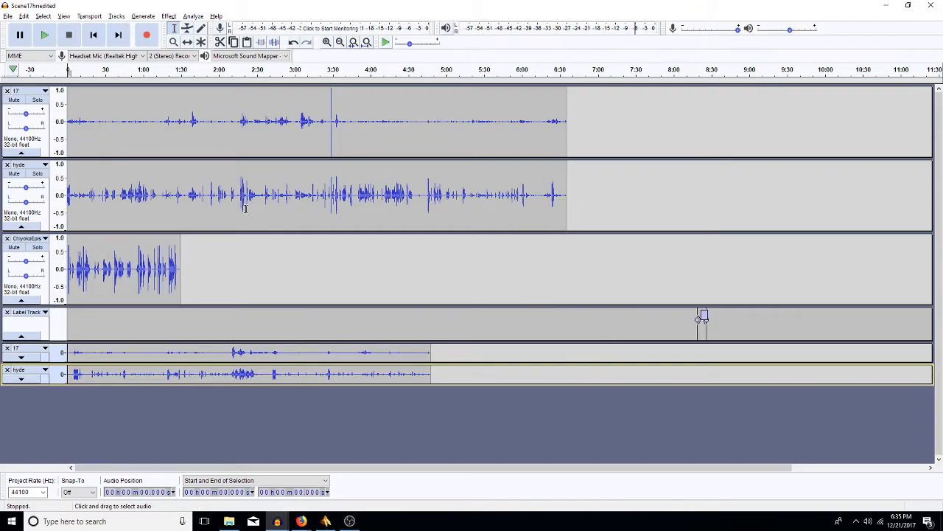
Solo the upper hyde track and listen from about 2:58, 3:14 and 3:17, stopping with the cursor at about 3:36
left_click(37, 174)
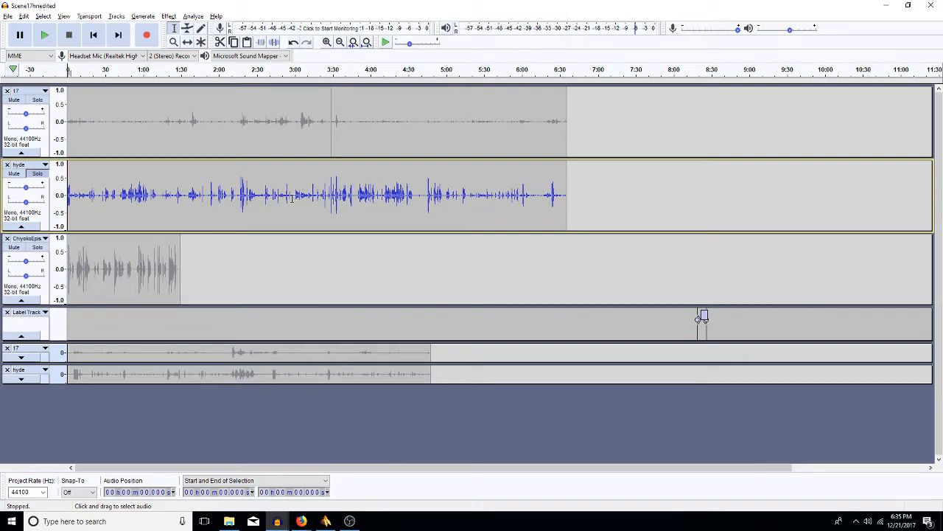
left_click(293, 197)
key("space")
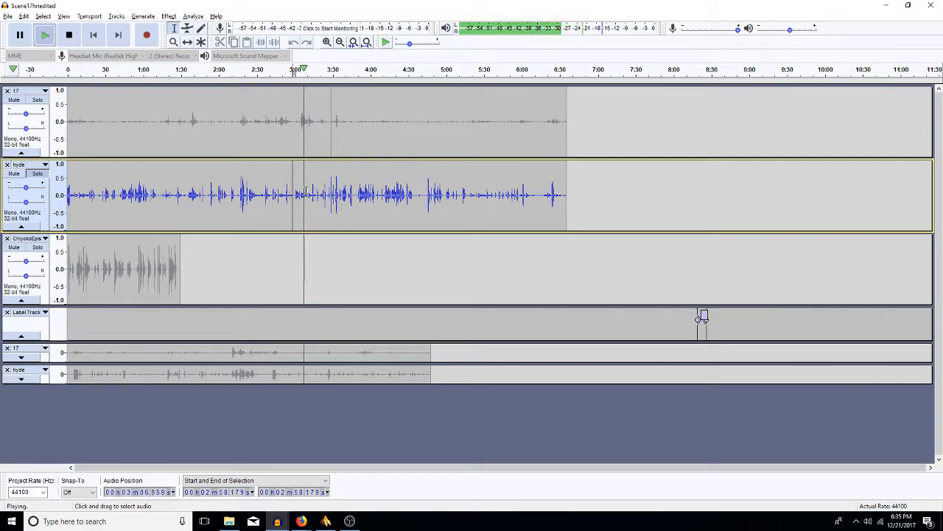
left_click(311, 193)
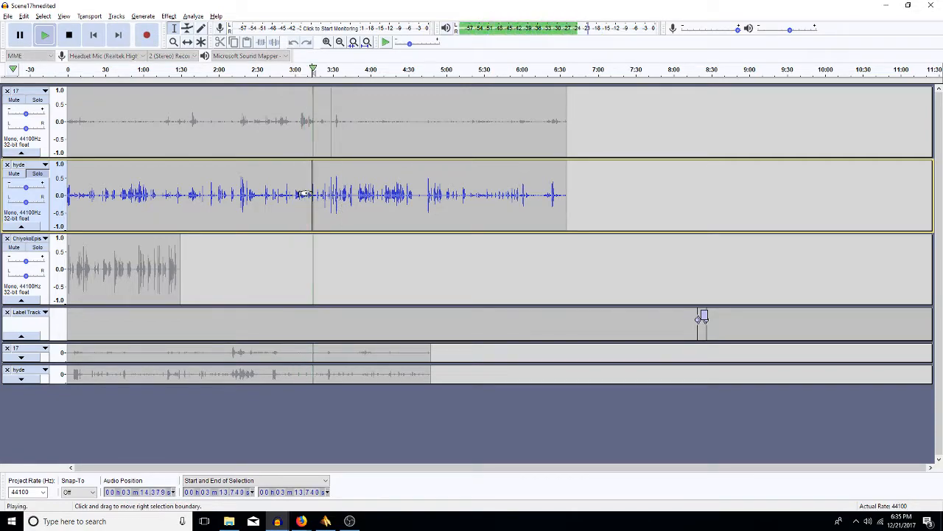
key("space")
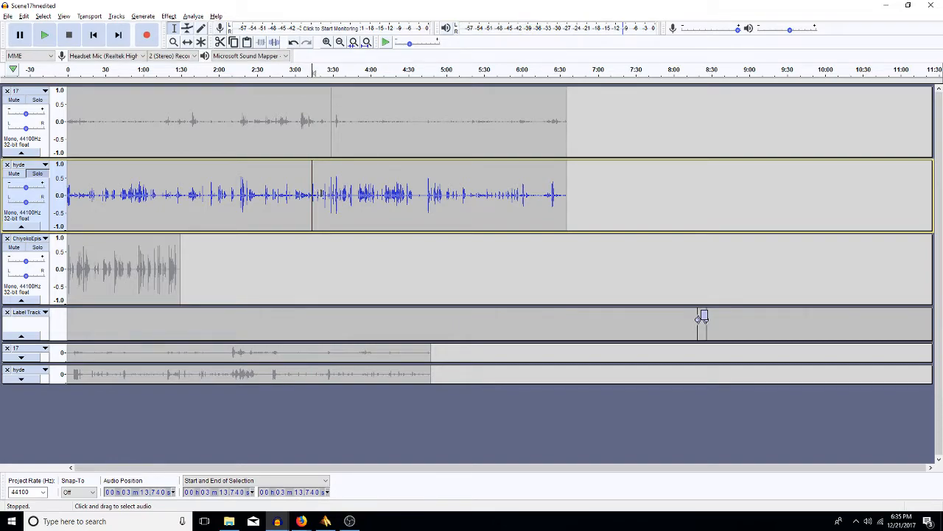
left_click(316, 194)
key("space")
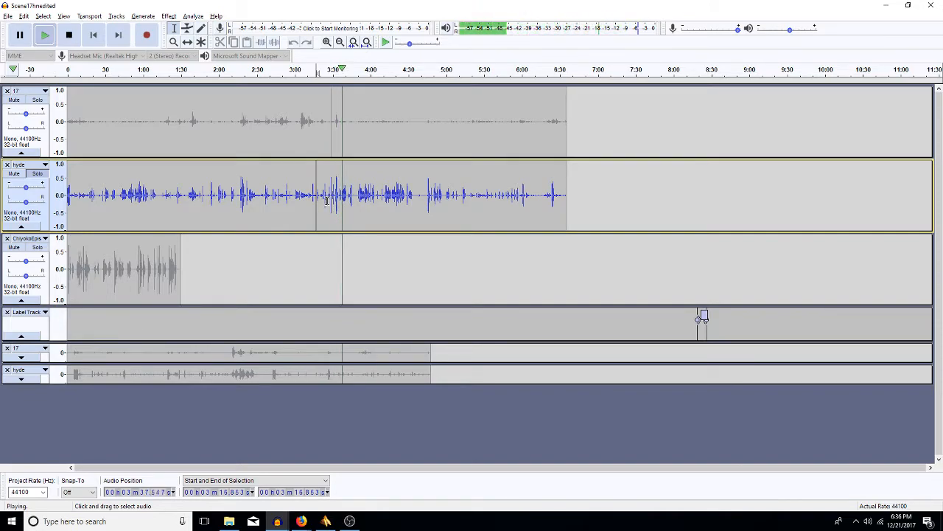
left_click(341, 210)
key("space")
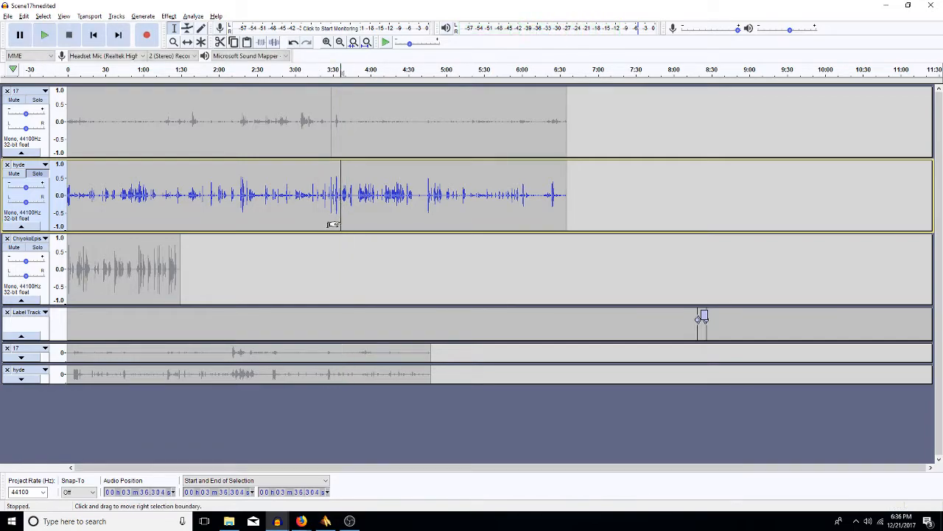
key("shift+Up")
key("shift+Right")
key("shift+Right")
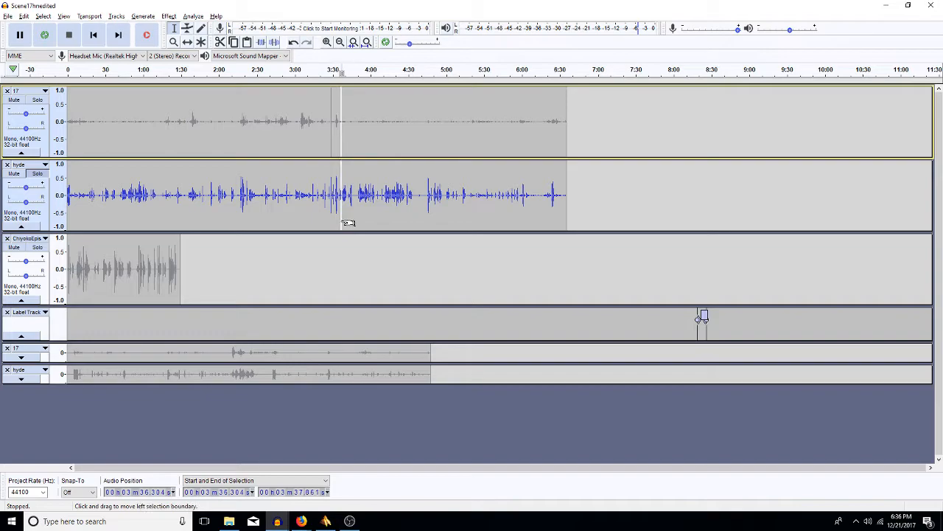
key("shift+Right")
key("shift+Right")
key("shift+Right")
key("shift+Right")
key("shift+Right")
key("shift+Right")
key("shift+Right")
key("shift+Right")
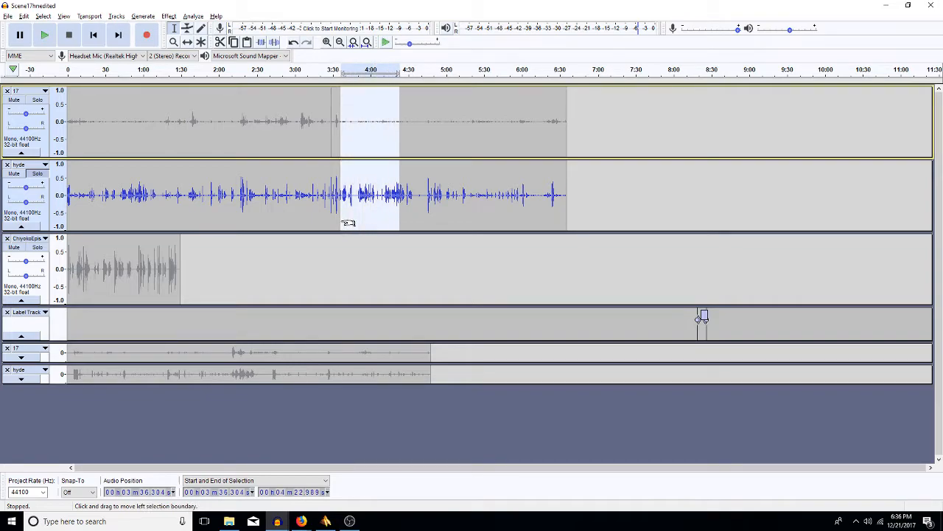
key("Left")
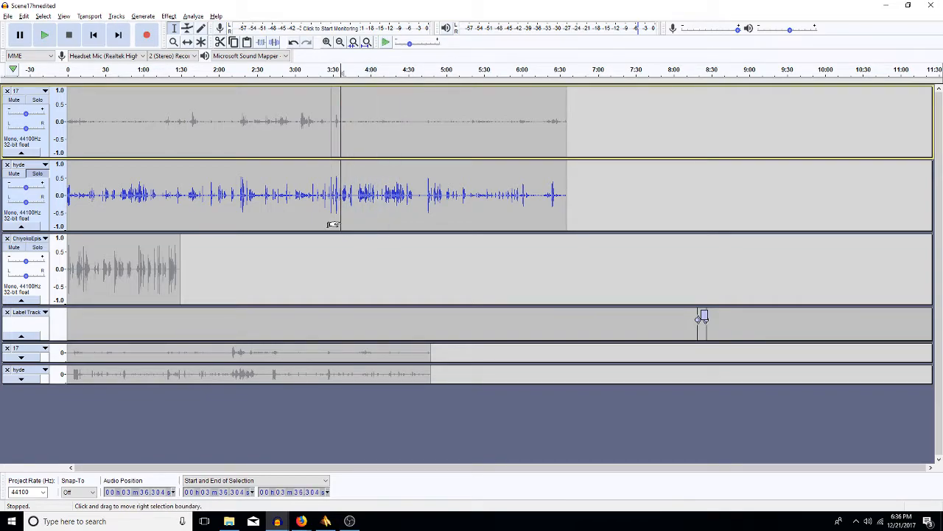
key("Home")
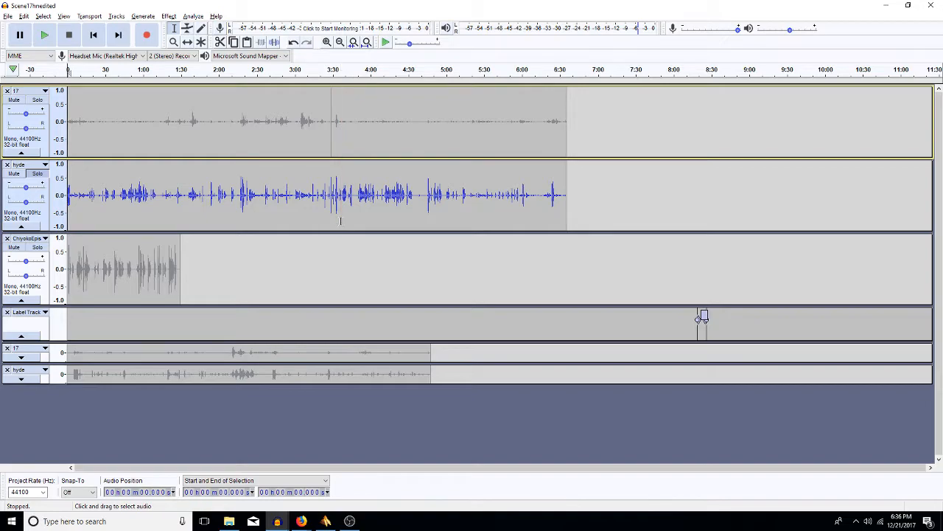
Cut the upper 17 and hyde tracks from 0:00 to about 3:36.7 and paste the audio back into them at about 5:29
left_click(341, 220)
key("shift+Home")
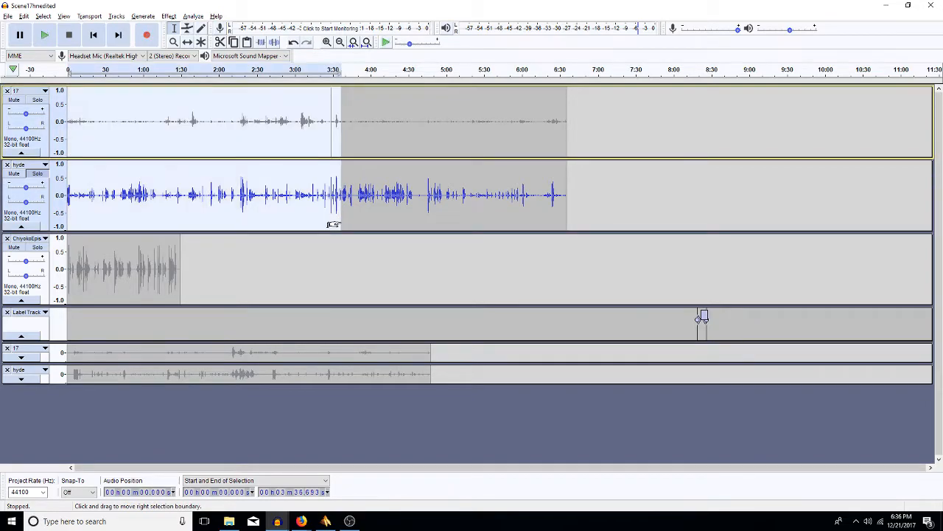
key("Delete")
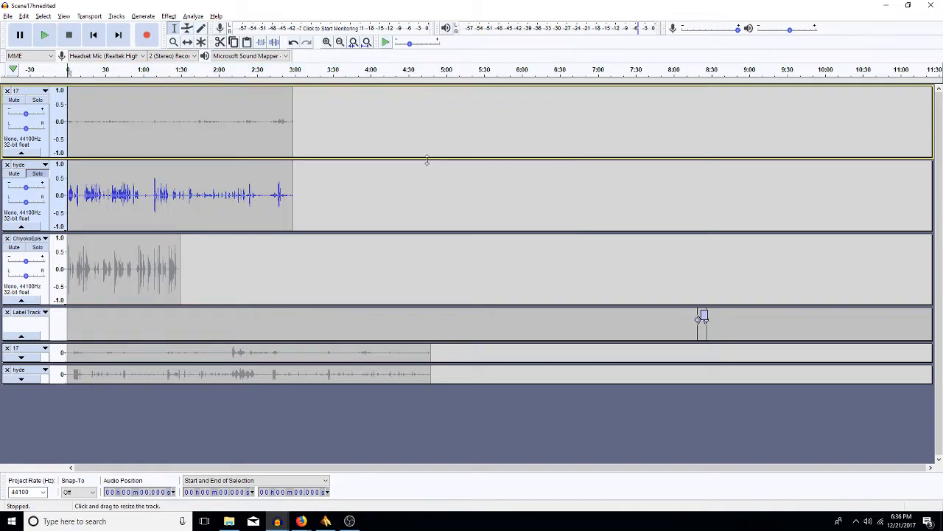
left_click(483, 124)
key("shift+Down")
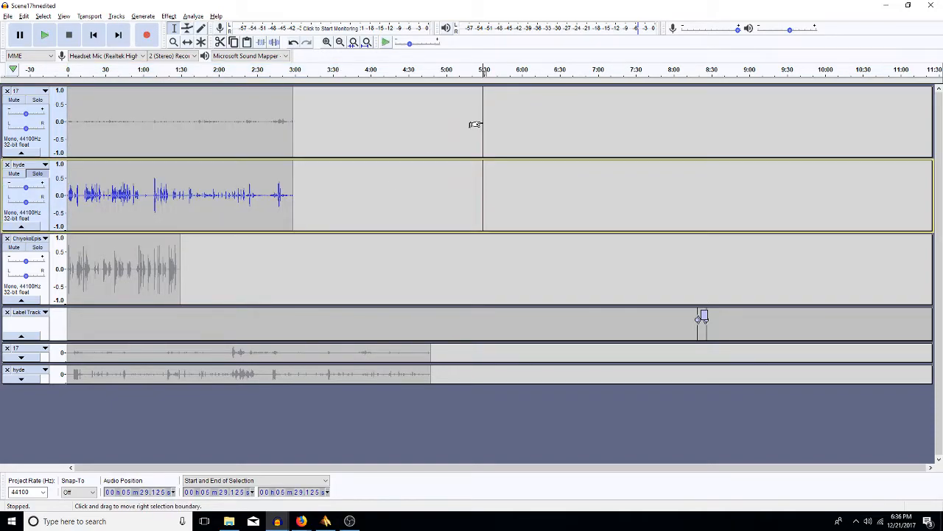
key("ctrl+v")
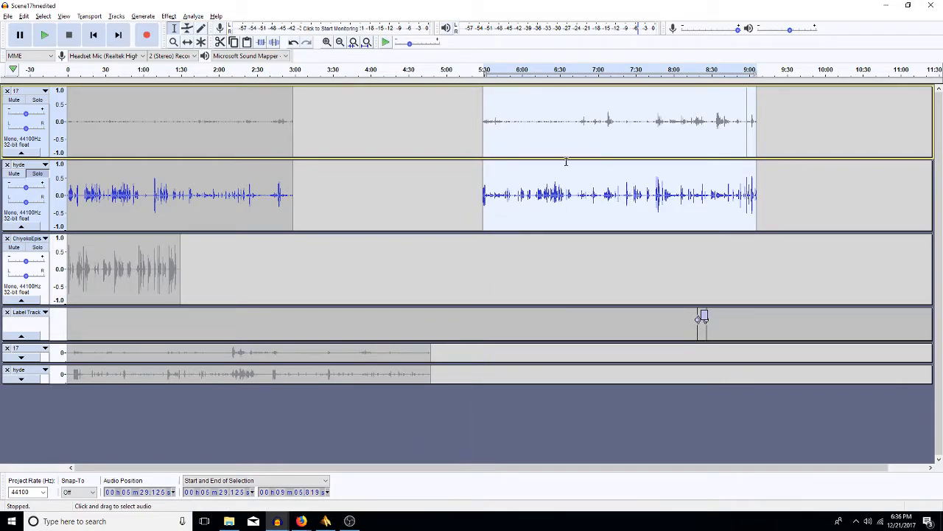
Amplify the first clip of the upper hyde track and remove the matching clip from track 17 without shifting its later audio
double_click(161, 196)
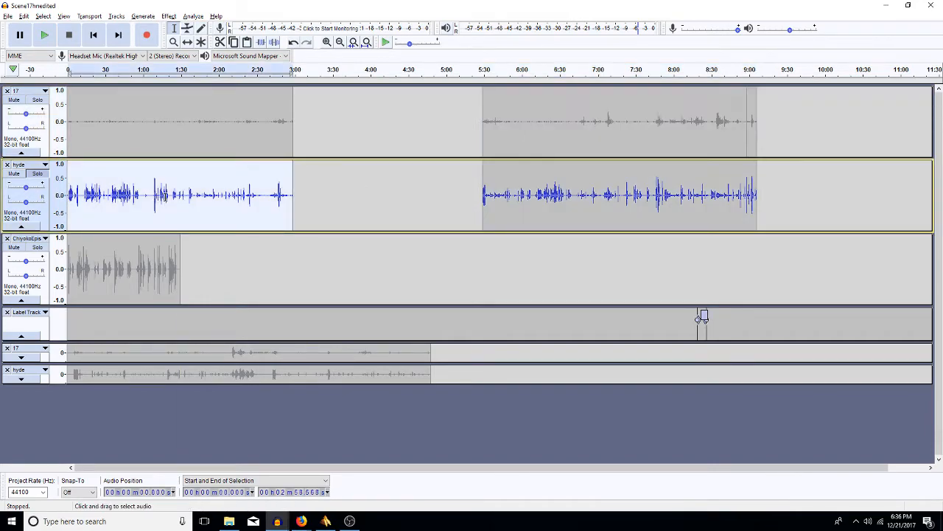
key("a")
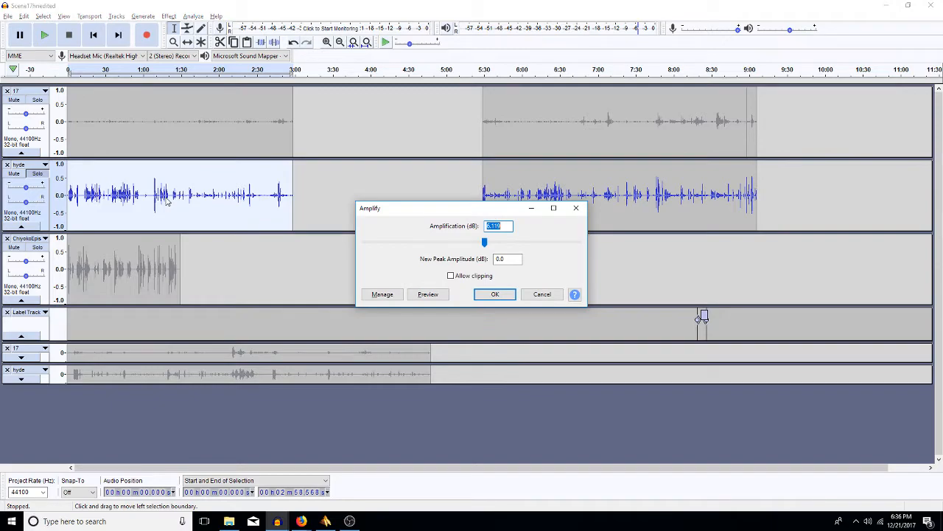
key("Return")
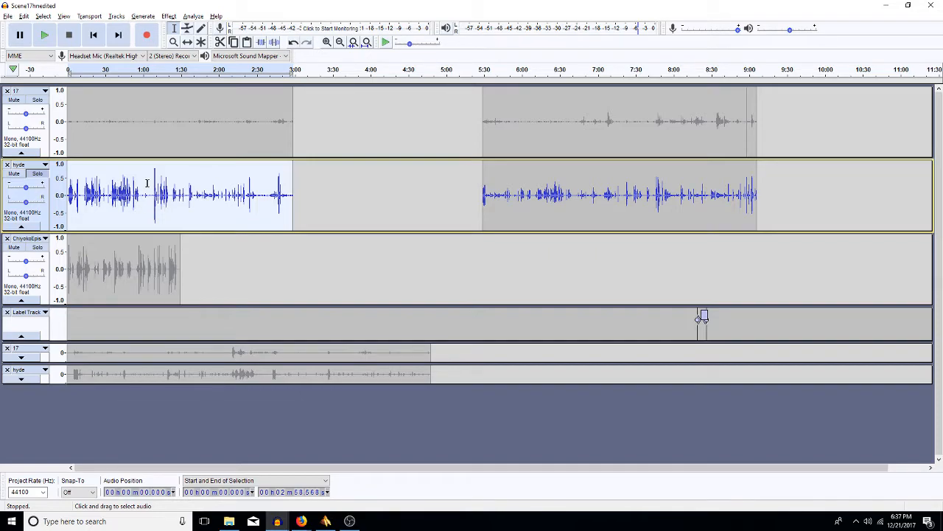
double_click(224, 109)
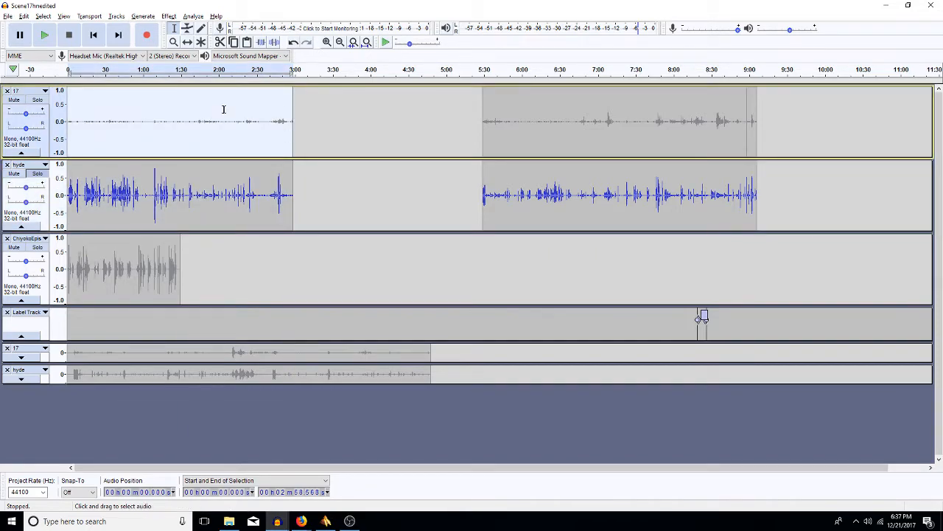
key("Delete")
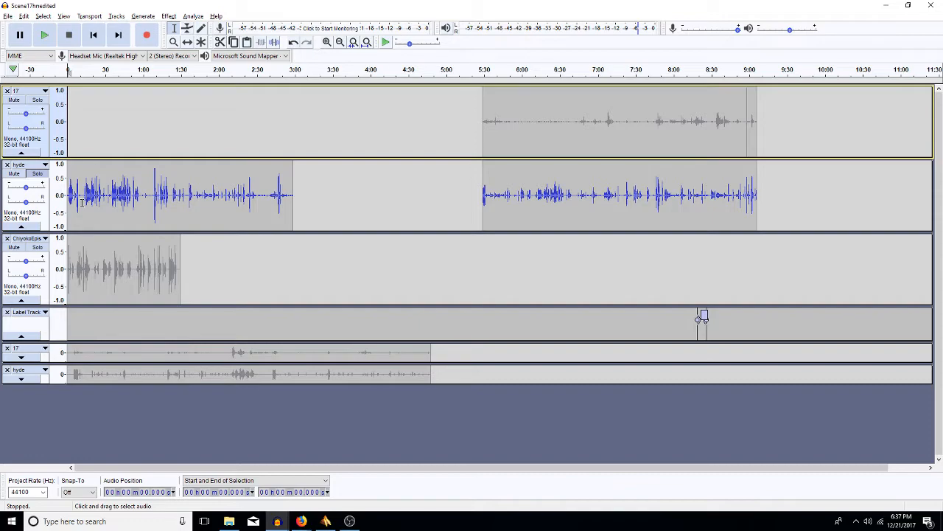
Silence the gaps between lines in the upper hyde track at about 0 to 1.3 s, 4.2 to 5.4 s and 8.7 to 13.7 s
left_click_drag(82, 203, 66, 206)
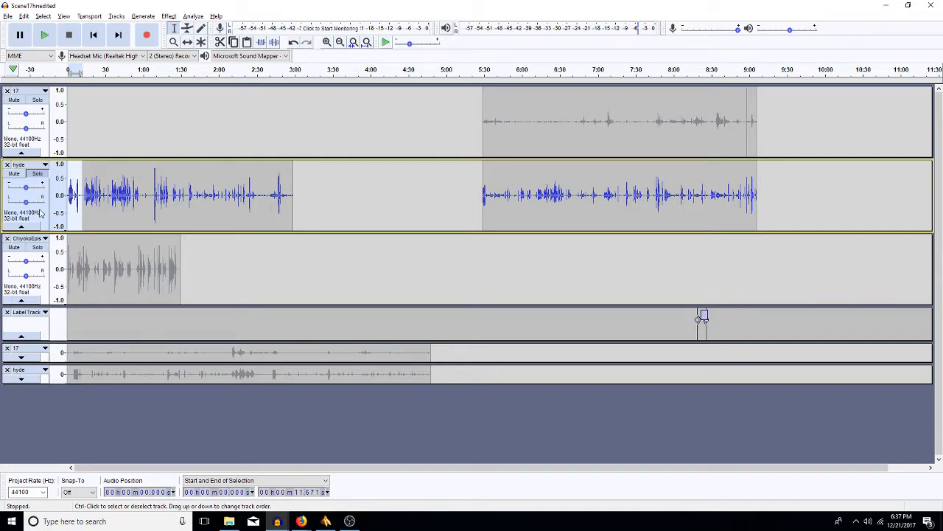
left_click(327, 42)
left_click(327, 43)
left_click(327, 43)
left_click(327, 42)
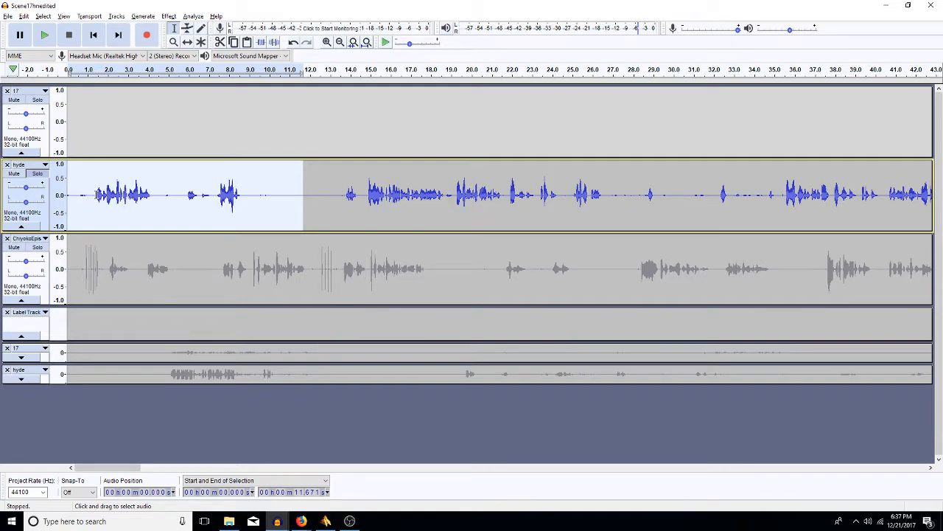
left_click_drag(92, 193, 45, 193)
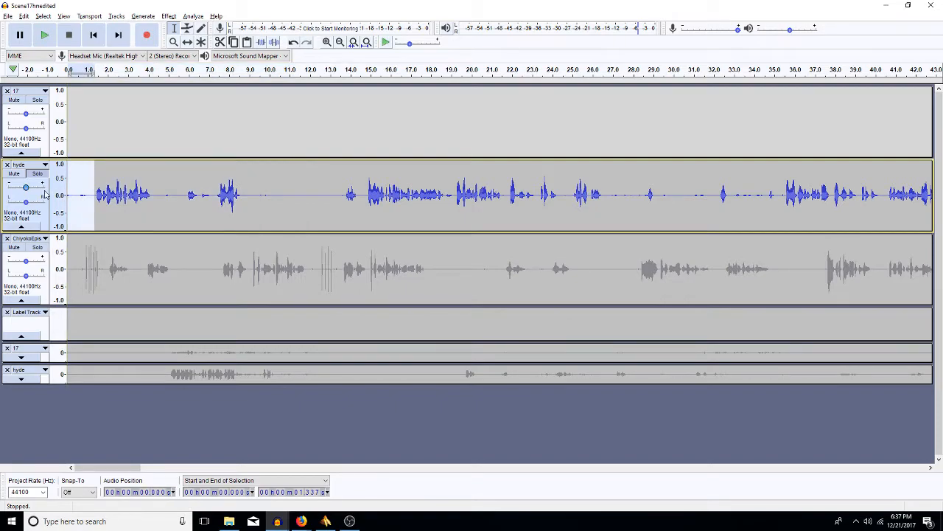
left_click_drag(153, 195, 177, 211)
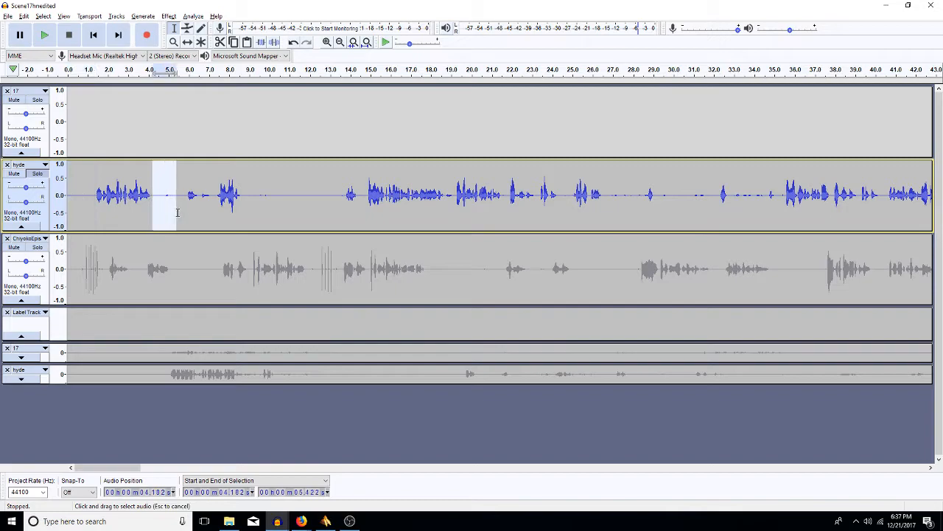
left_click_drag(242, 194, 346, 196)
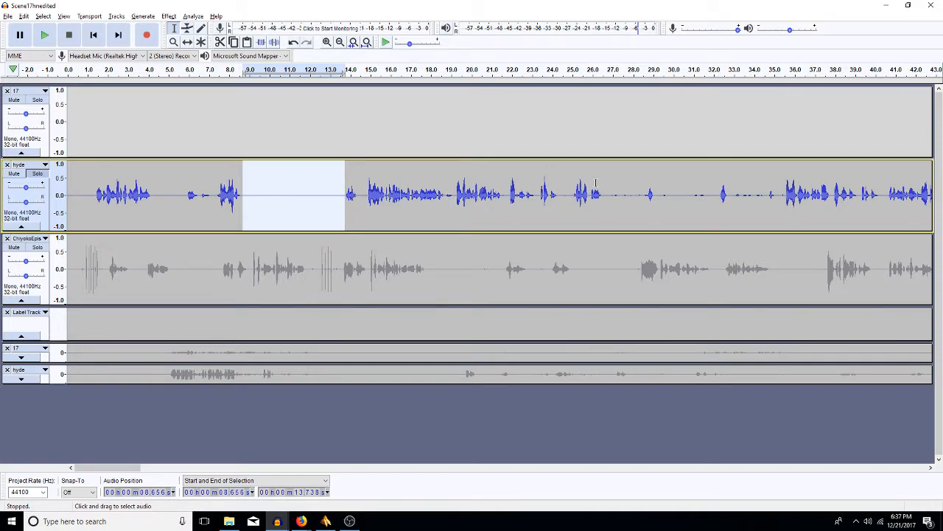
Listen to the hyde track from about 1.3 s, apply a High Pass Filter with 6 dB rolloff to about 5.9 to 6.6 s, and replay it
left_click(93, 197)
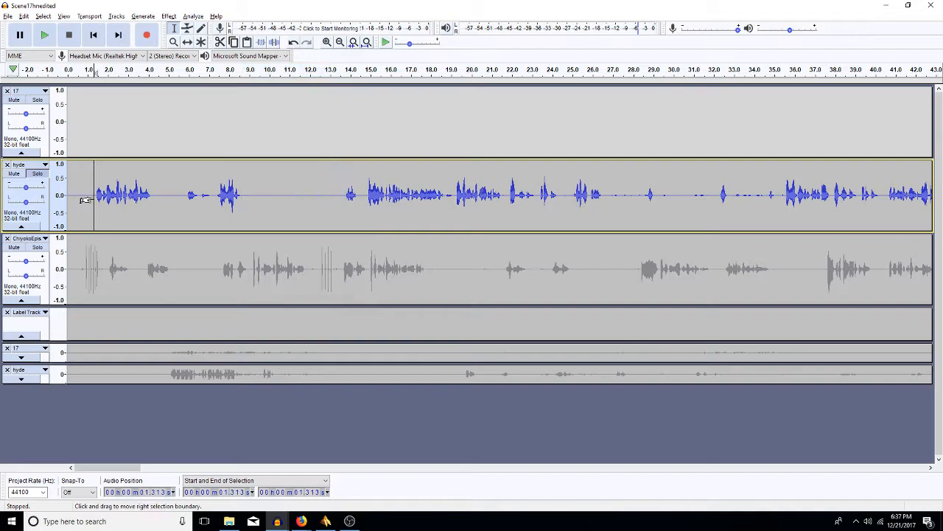
key("space")
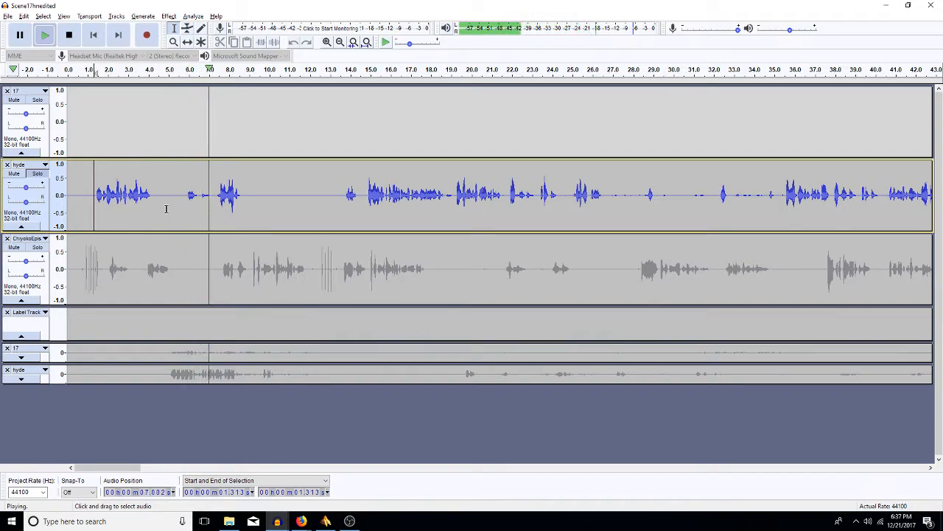
left_click_drag(200, 197, 187, 207)
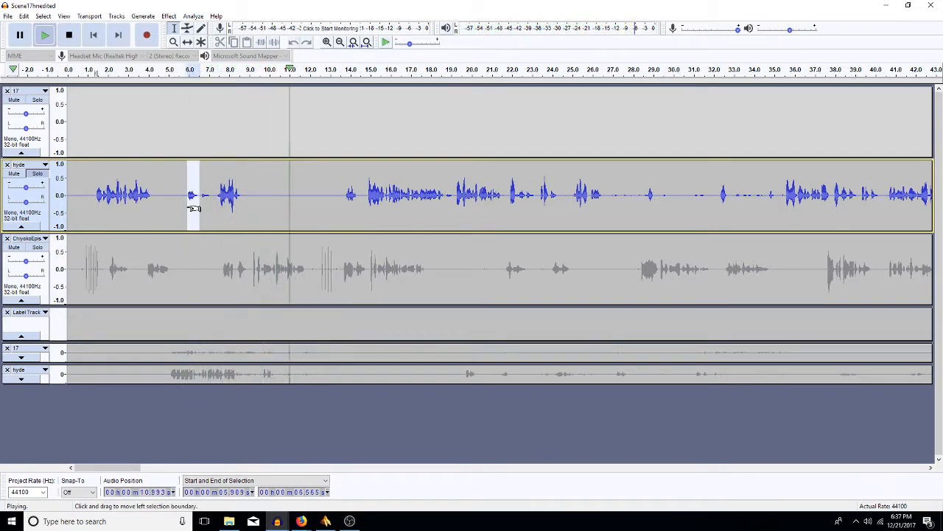
key("space")
key("ctrl+r")
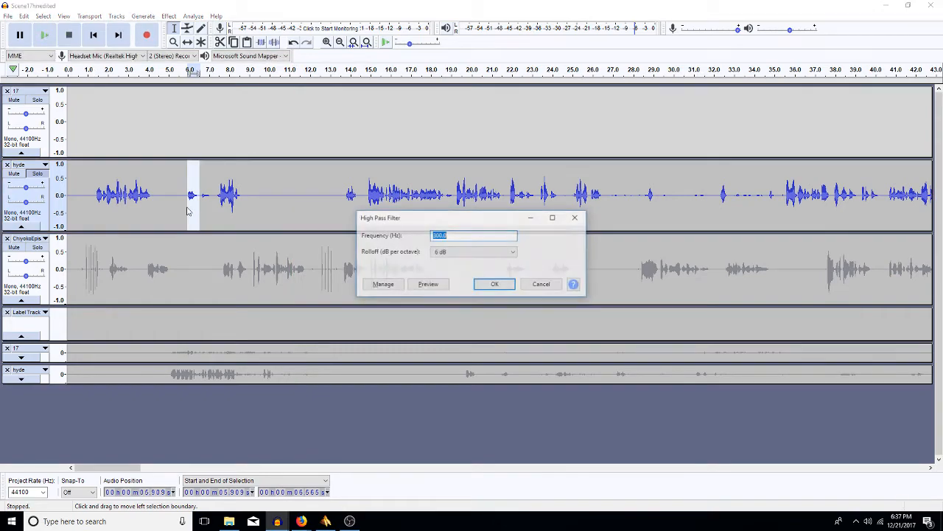
key("Return")
key("Left")
key("space")
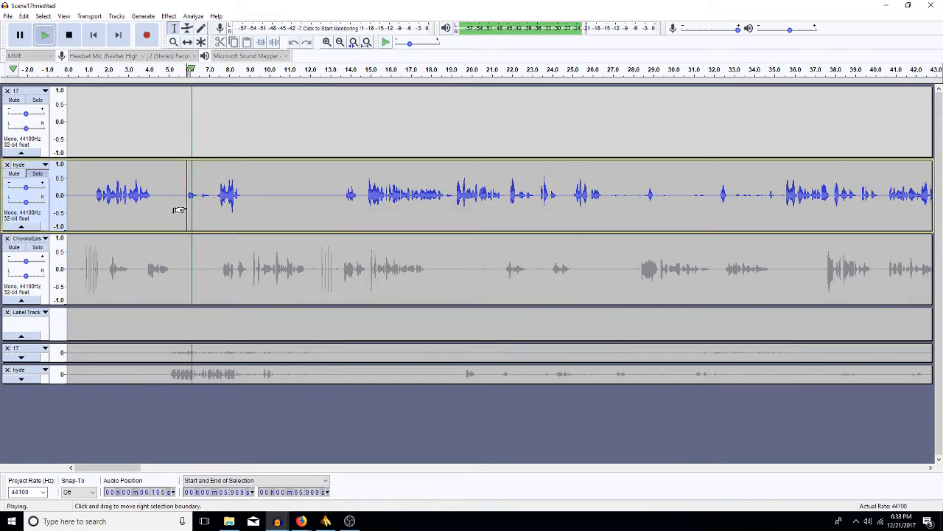
Listen to the upper hyde track from about 13.6 s, delete the pause at about 21.5 to 21.7 s and replay the line
left_click(342, 196)
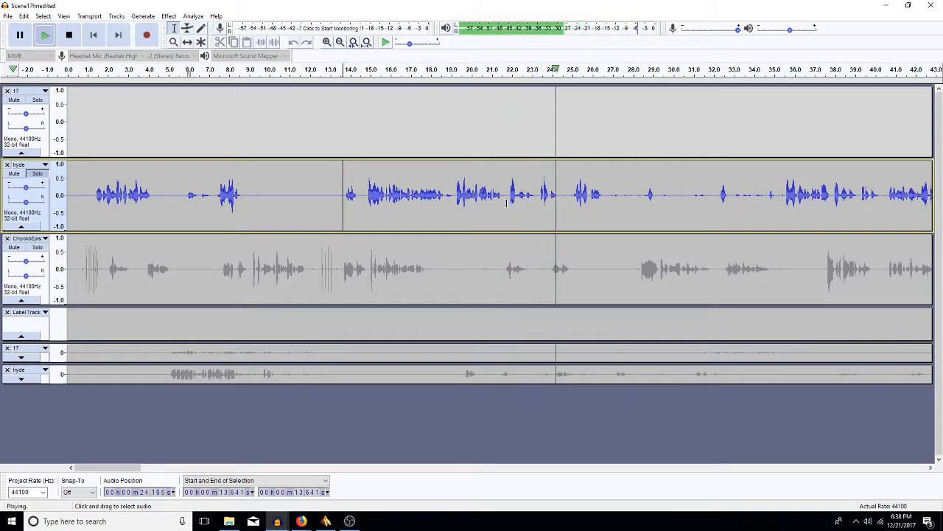
key("space")
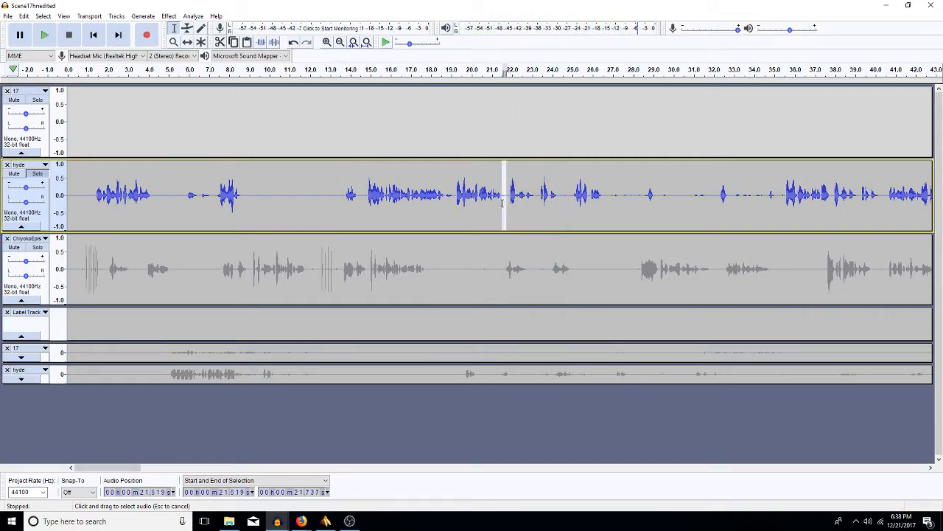
key("Delete")
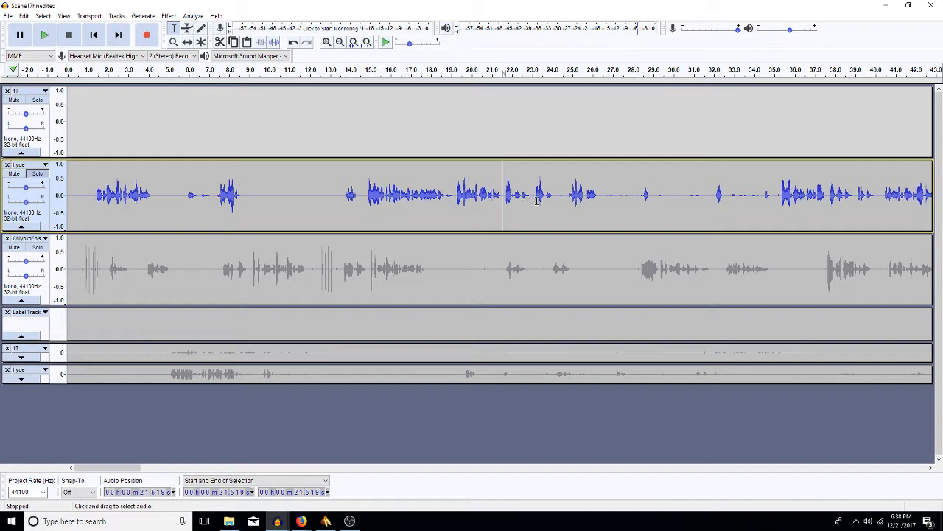
left_click(479, 204)
key("space")
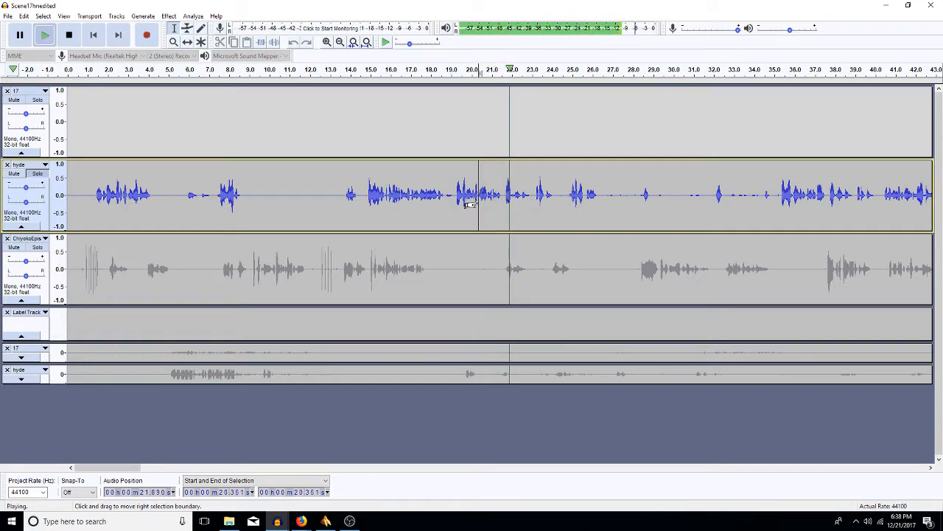
key("space")
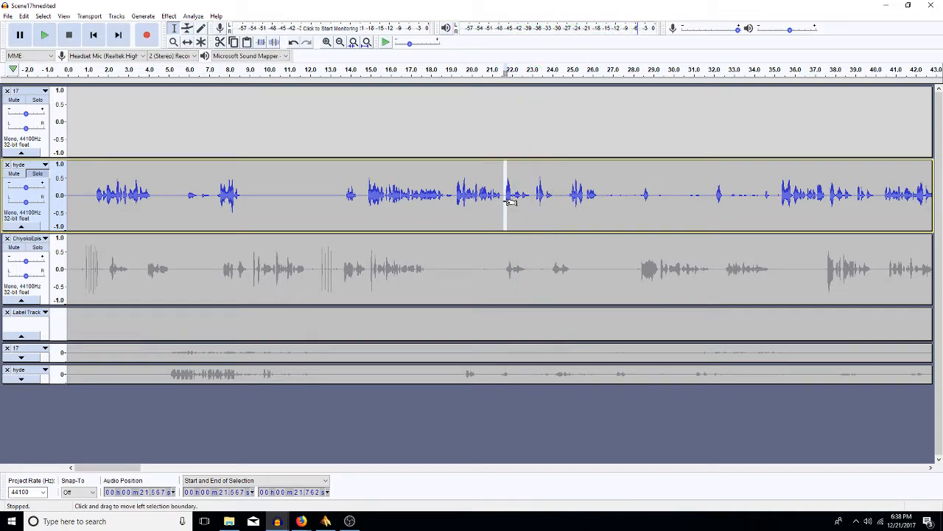
left_click_drag(507, 201, 503, 204)
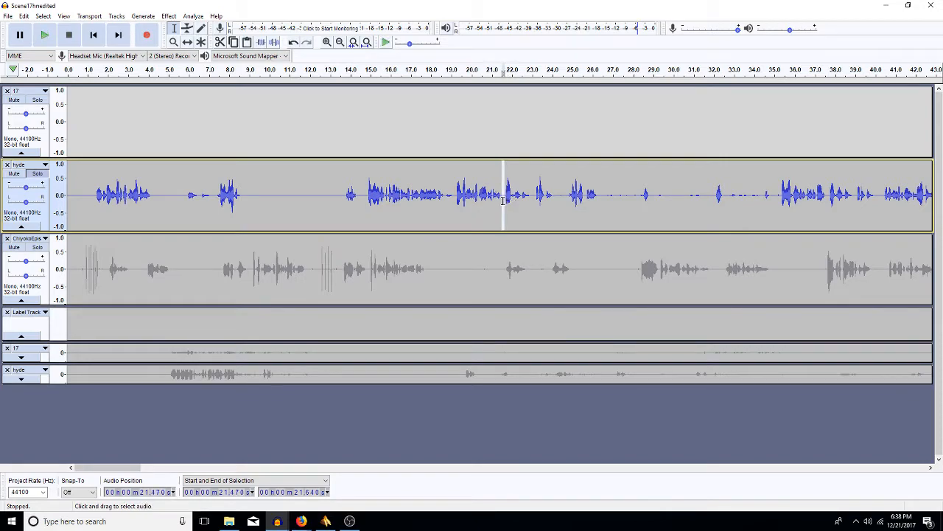
left_click(492, 202)
key("space")
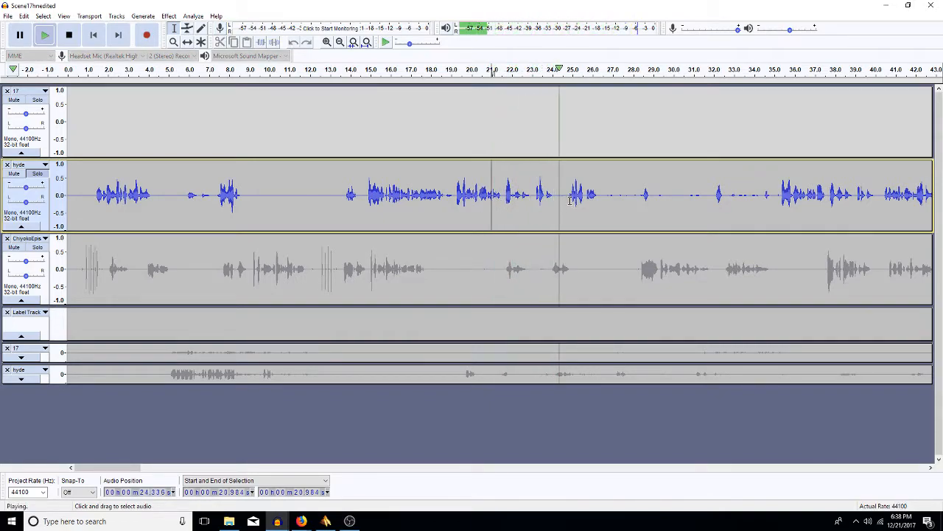
left_click_drag(569, 202, 554, 204)
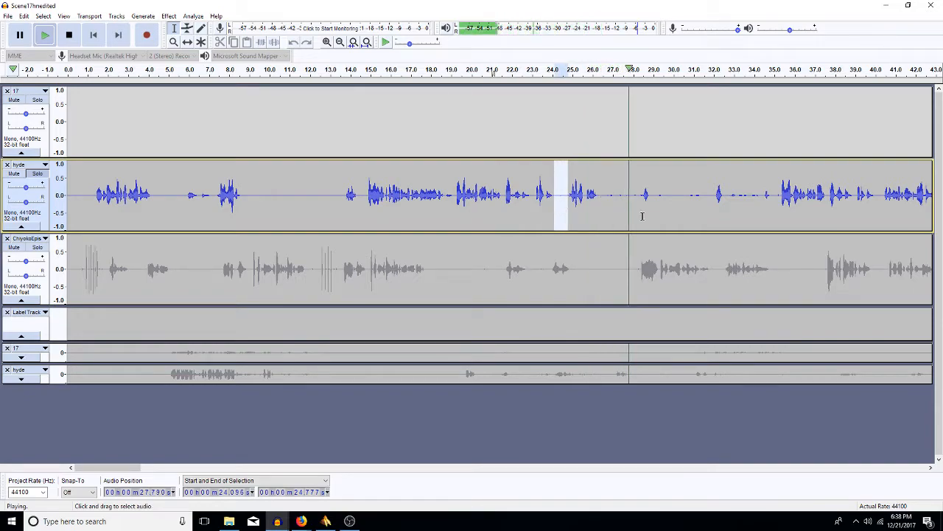
Delete the section from about 19.3 to 35.3 s in the upper hyde track and play from the join
left_click(780, 195)
key("space")
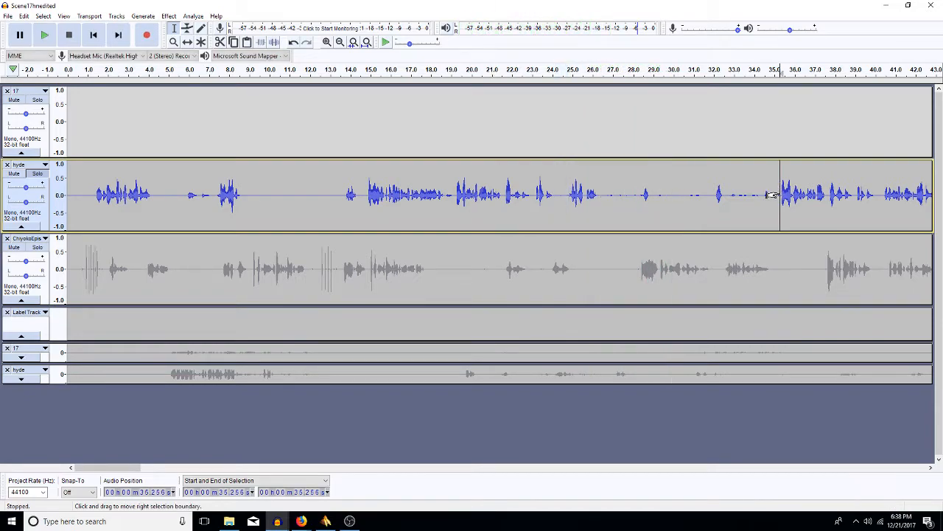
left_click_drag(772, 195, 444, 212)
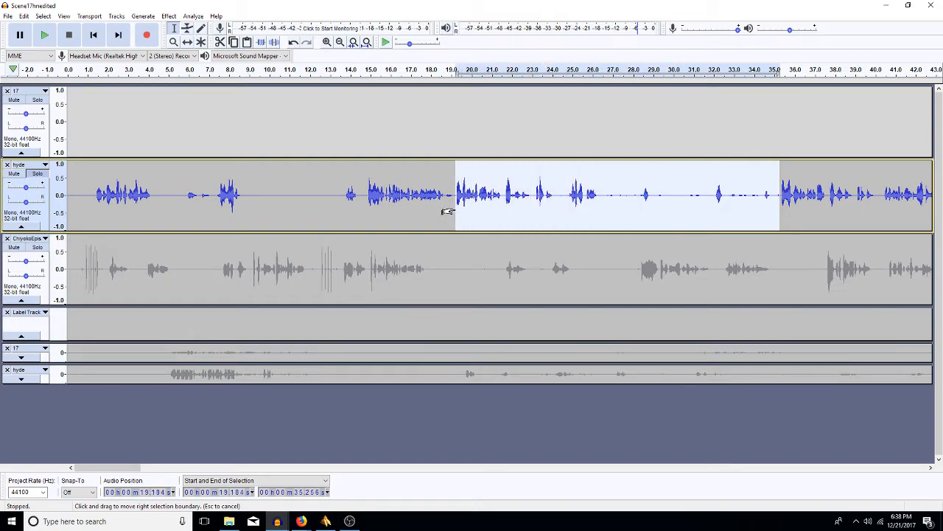
key("space")
key("Delete")
key("space")
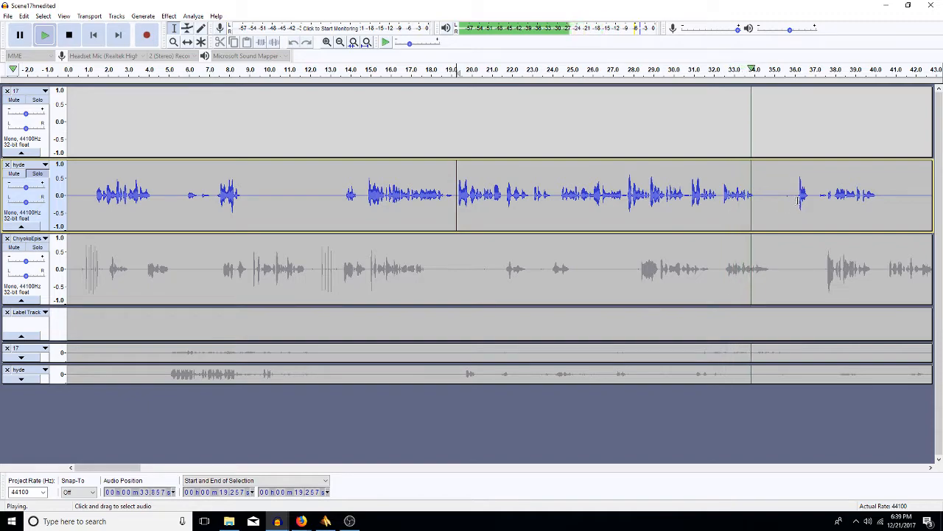
Silence the gaps in the upper hyde track at about 34.0 to 36.2 s and 40.2 to 45.5 s
left_click_drag(798, 204, 754, 221)
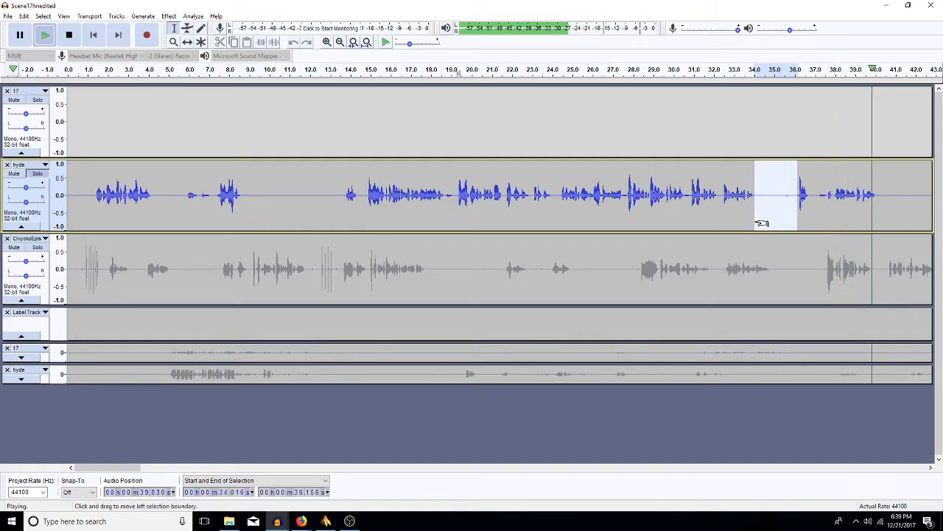
key("space")
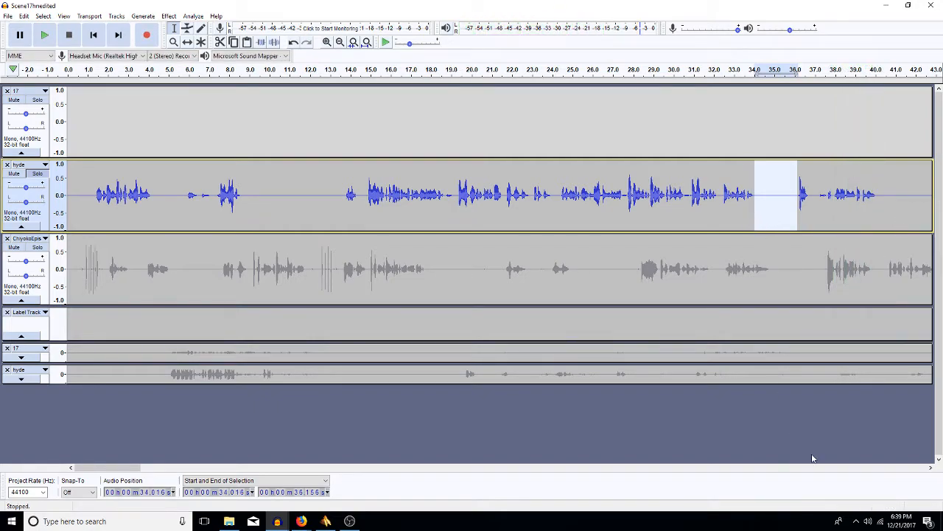
left_click_drag(932, 469, 930, 470)
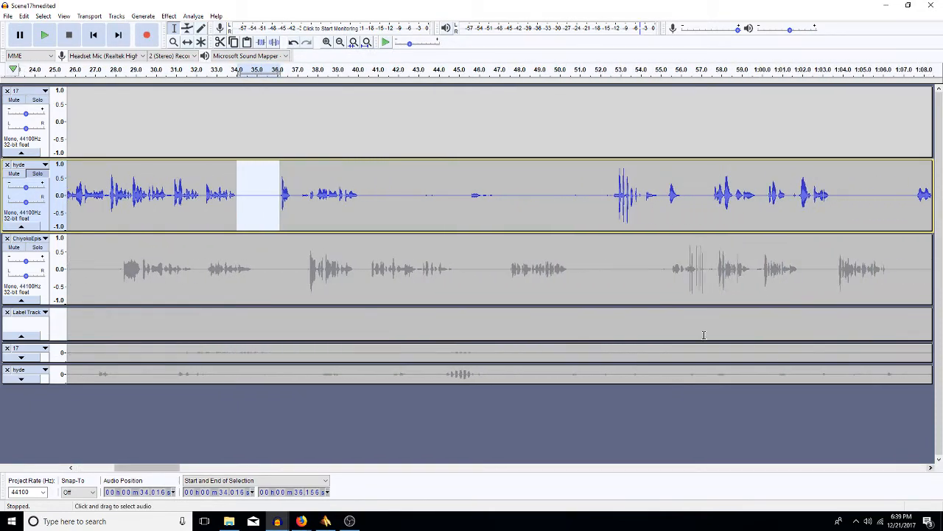
left_click_drag(362, 195, 468, 201)
key("space")
key("space")
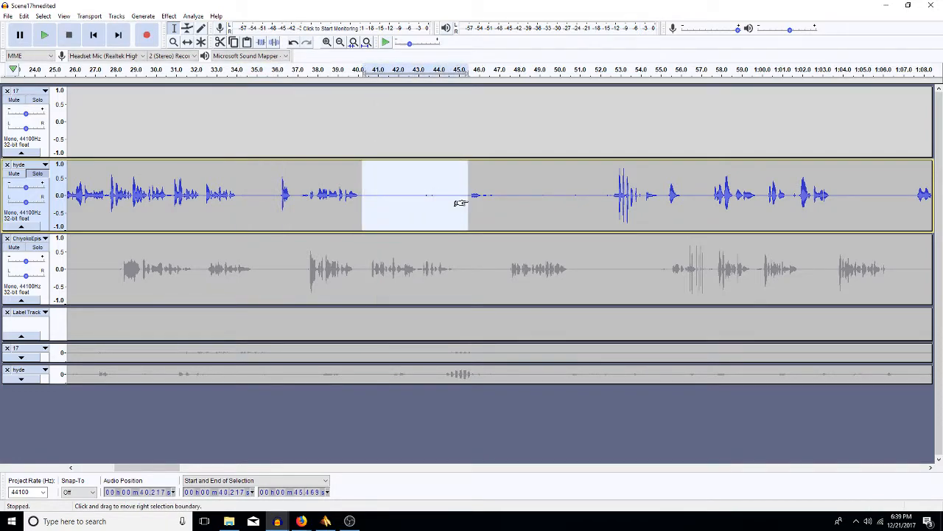
Listen to the upper hyde track from about 45.5 s and from about 52.7 s
left_click(469, 195)
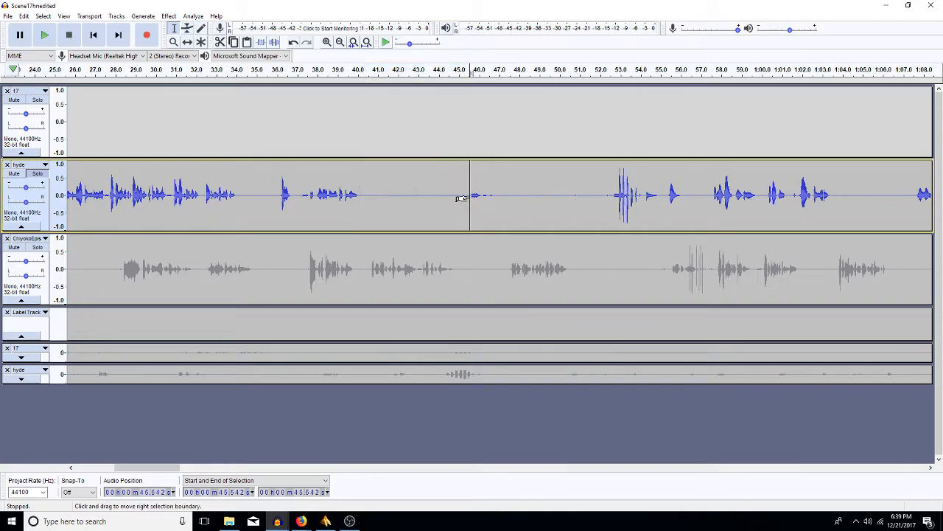
key("space")
key("space")
left_click(614, 194)
key("space")
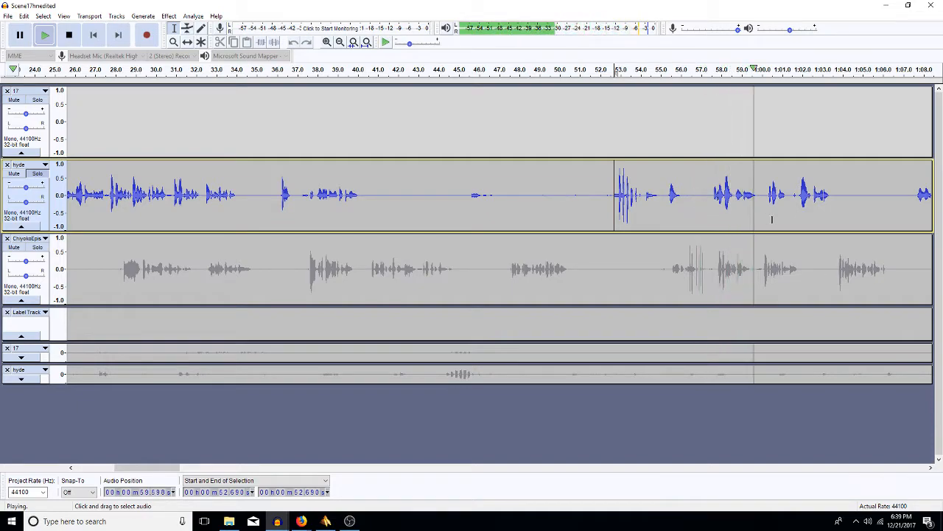
Silence the gaps in the upper hyde track at about 1:01.3 to 1:01.8 and 1:03.4 to 1:07.7
left_click(930, 467)
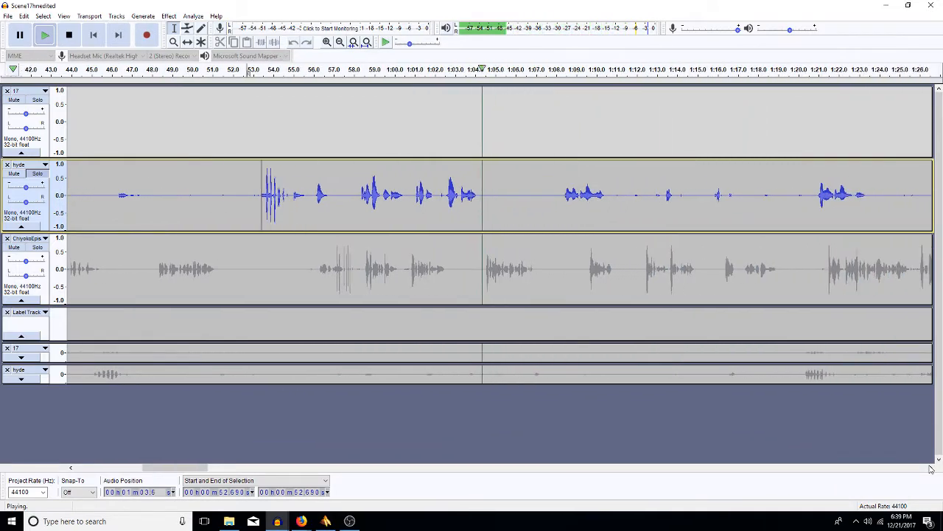
key("alt+space")
left_click(408, 201)
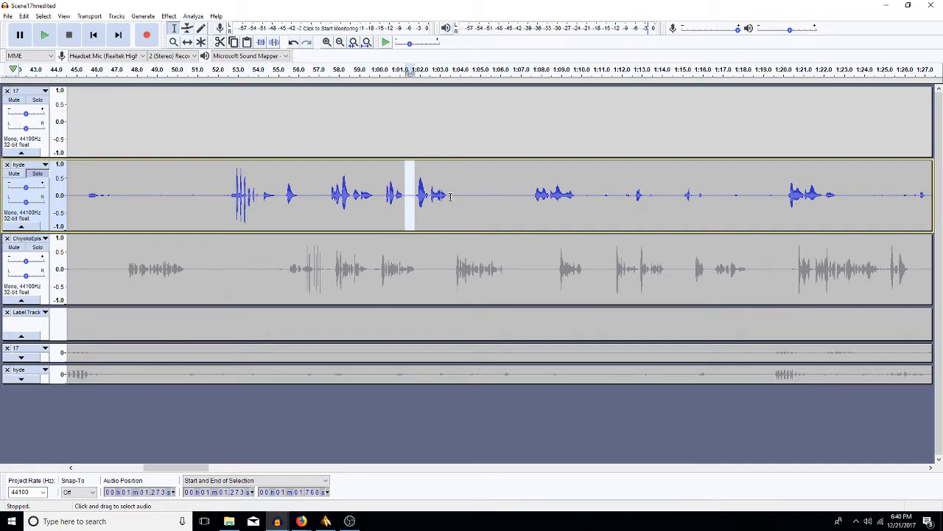
left_click_drag(448, 194, 533, 210)
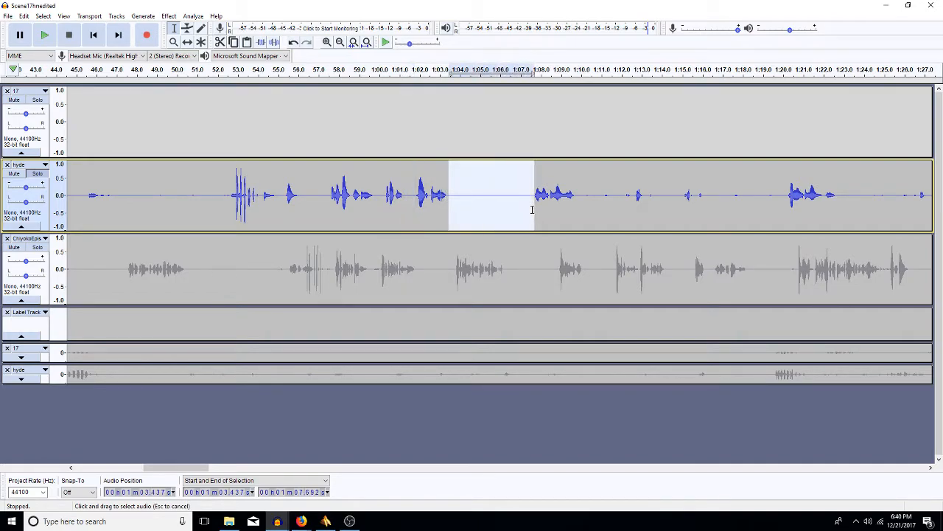
Listen to the upper hyde track from about 1:07.6 and delete the section from about 1:07.4 to 1:20.1
left_click(528, 212)
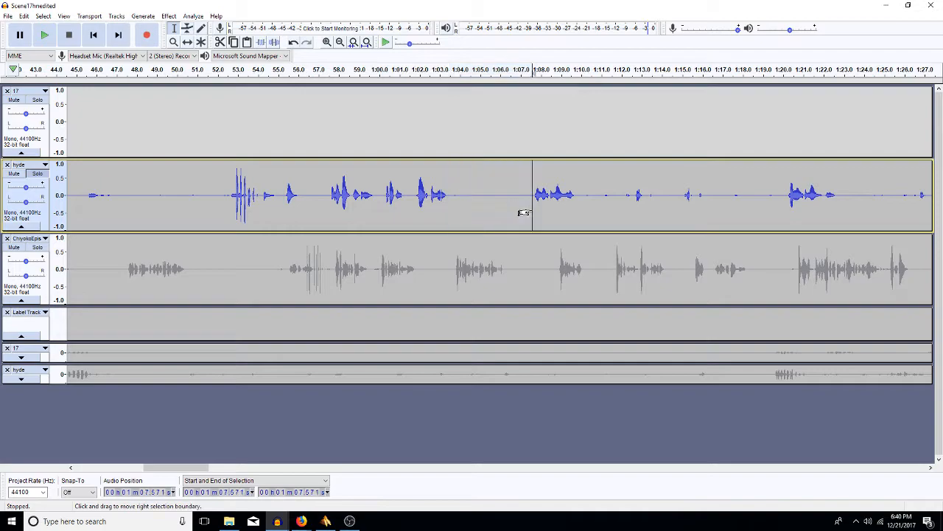
key("space")
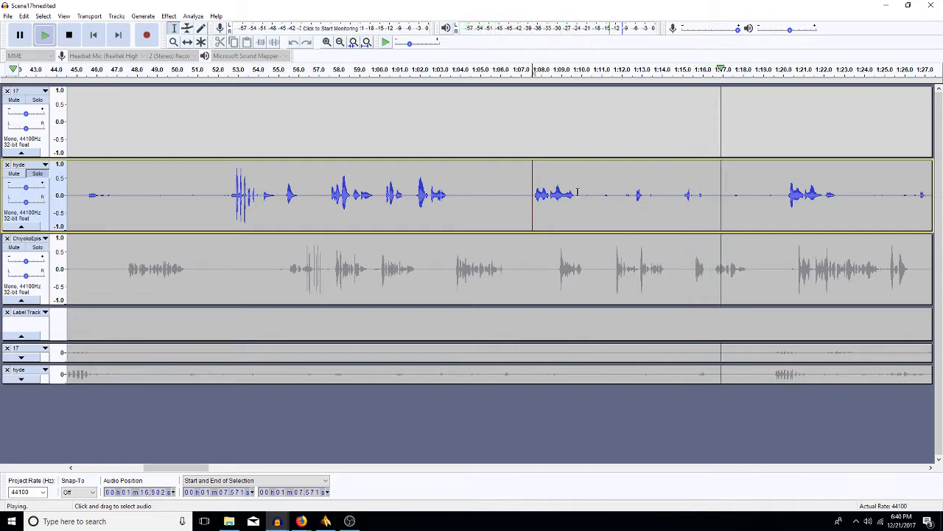
left_click(787, 201)
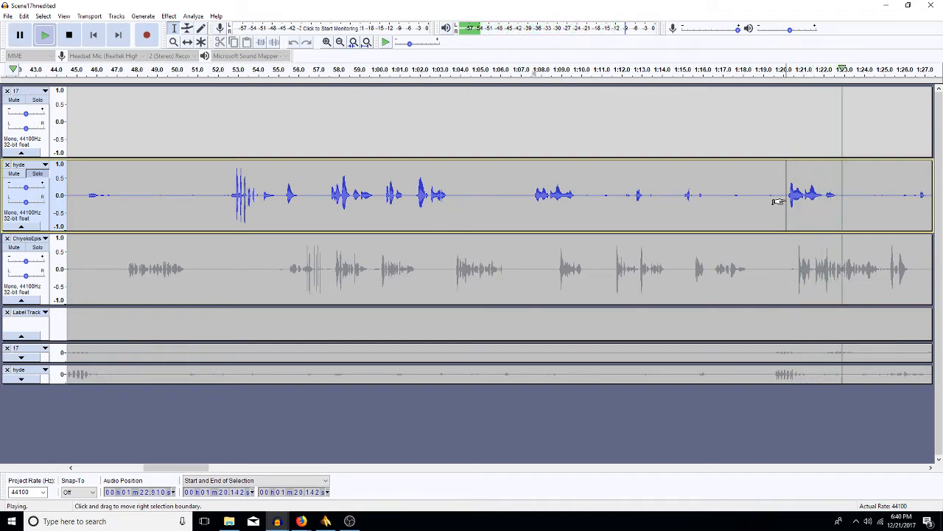
key("space")
left_click_drag(779, 199, 540, 214)
left_click(628, 199)
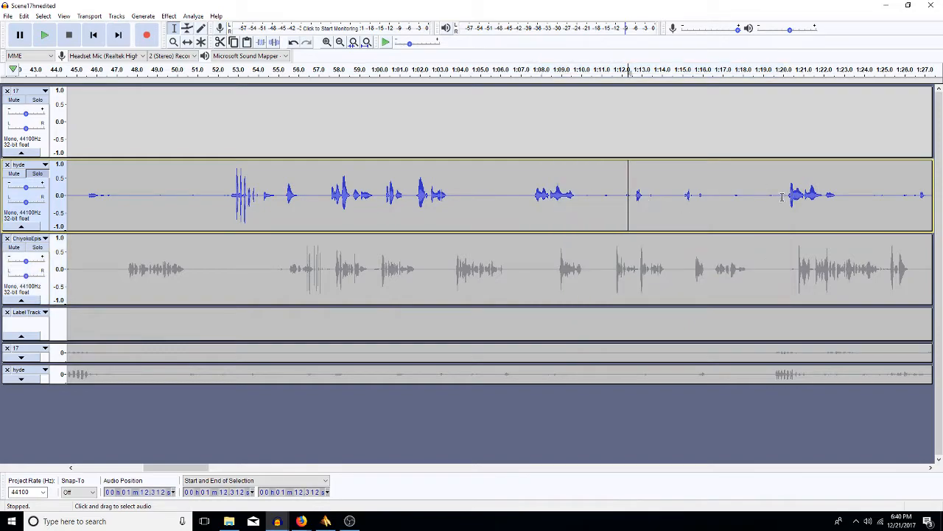
left_click_drag(785, 195, 528, 176)
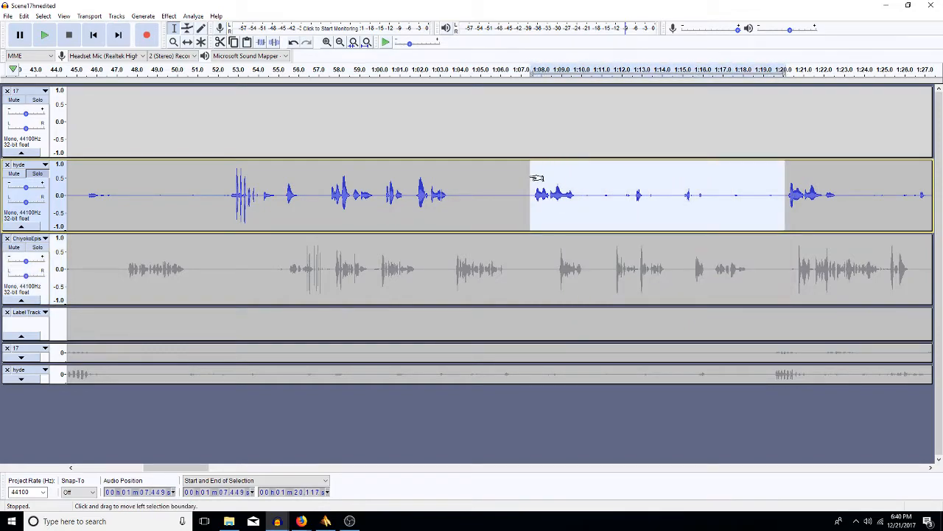
key("Delete")
Listen from about 1:10 and silence the upper 17 and hyde tracks from about 1:10 to 1:23
left_click(580, 196)
key("space")
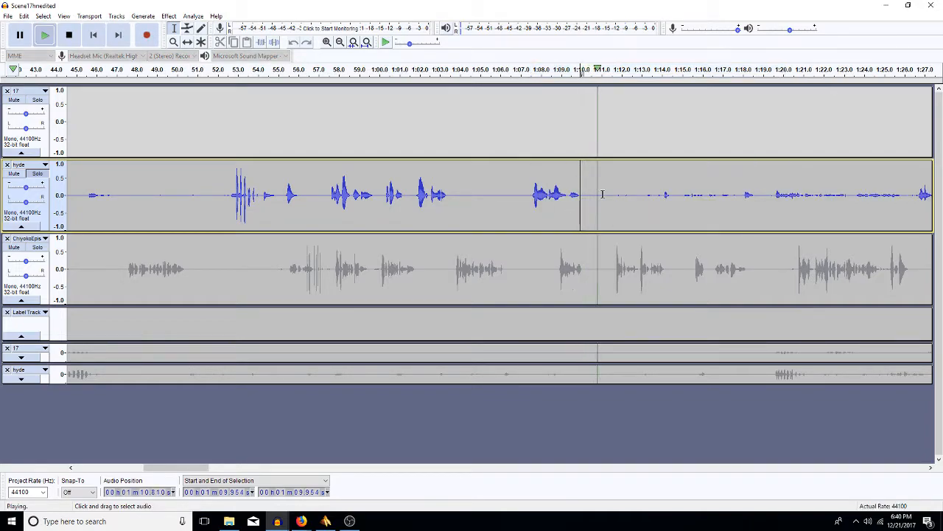
left_click(930, 468)
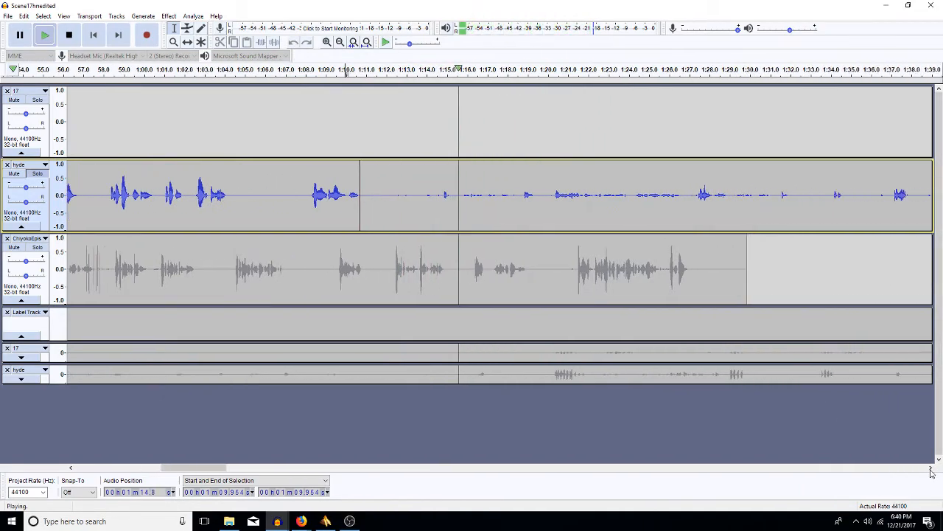
key("space")
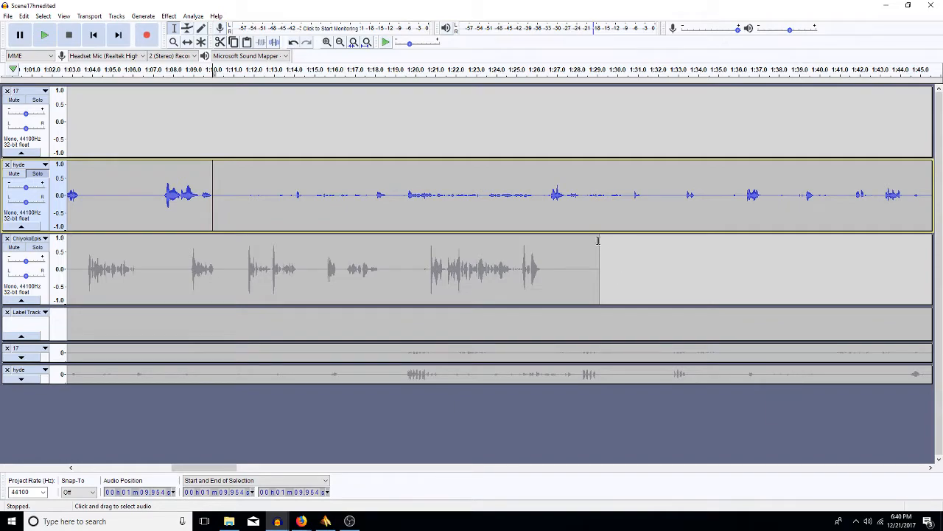
left_click_drag(216, 177, 483, 190)
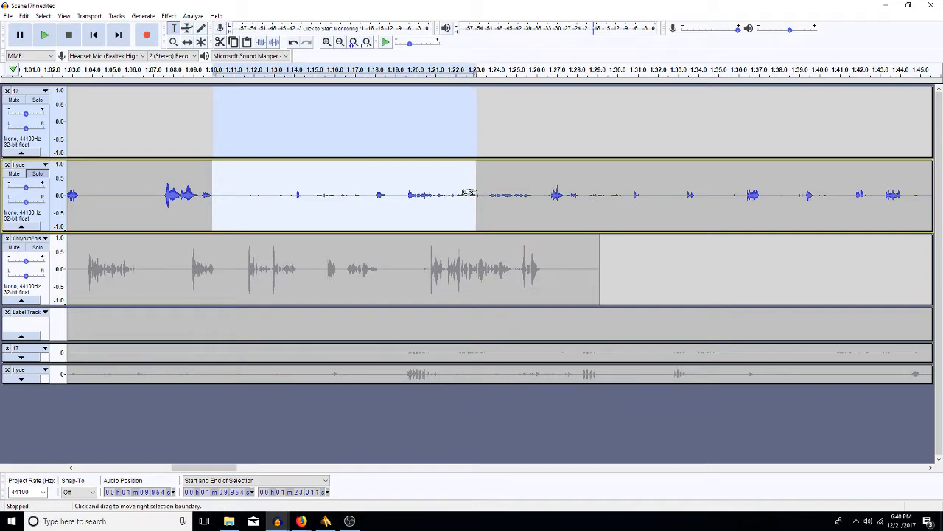
key("ctrl+l")
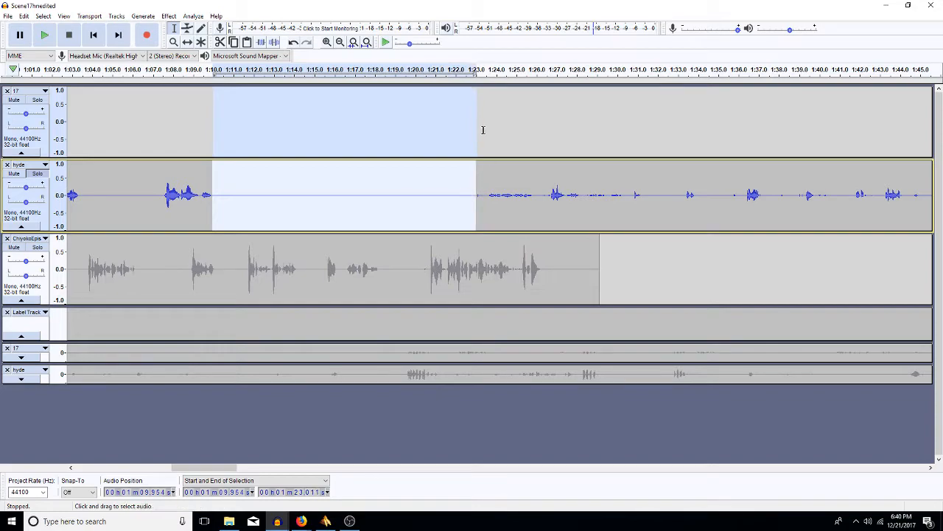
Listen to the upper hyde track from about 1:50, 1:43 and 13.6 s to check the remaining takes
left_click(339, 42)
left_click(339, 42)
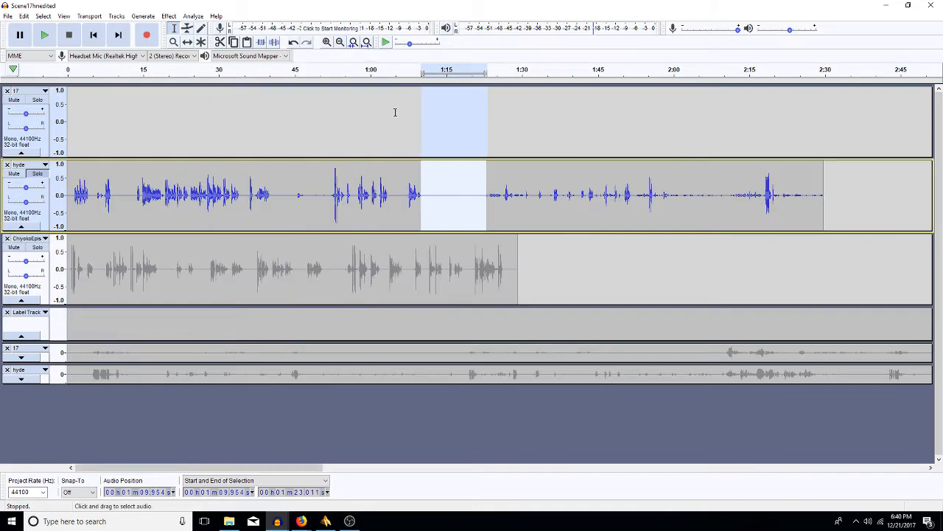
left_click(624, 196)
key("space")
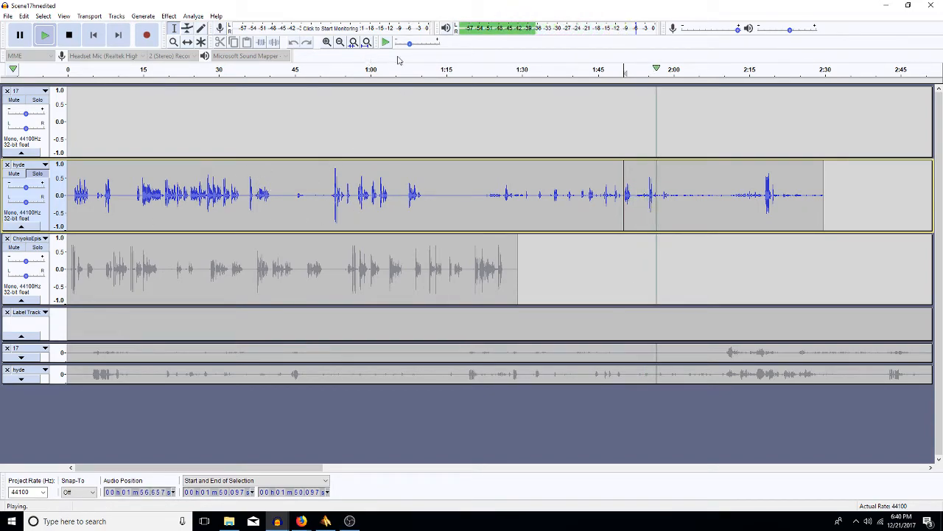
left_click(588, 197)
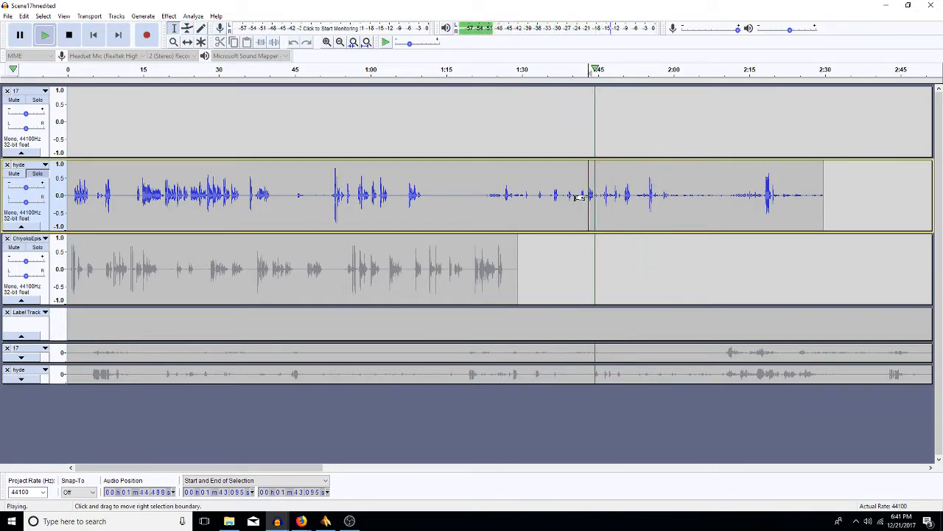
key("space")
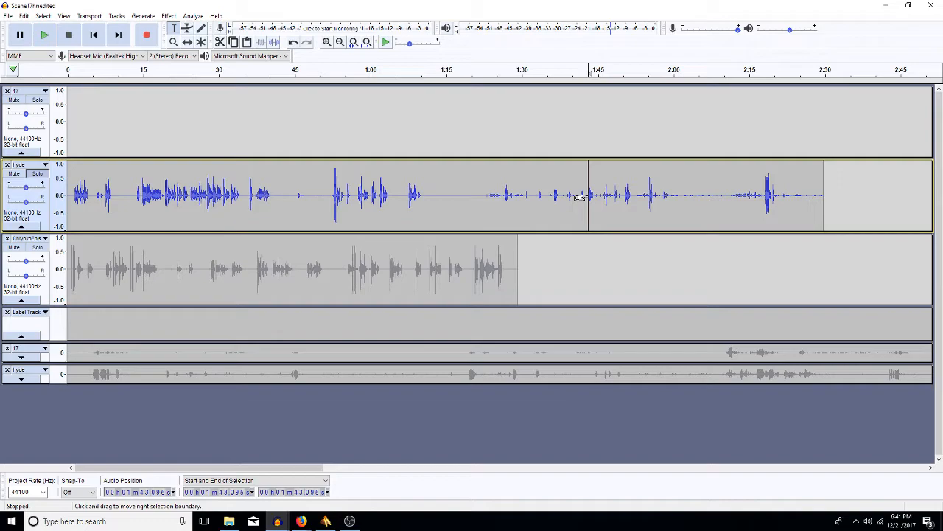
left_click(137, 186)
key("space")
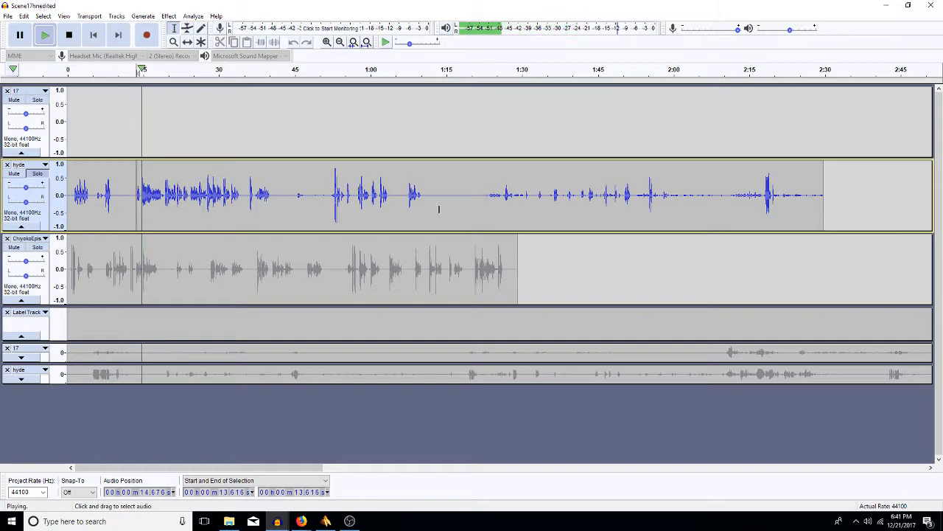
Listen to the upper hyde track from about 1:43 and cut the short take from about 1:43.1 to 1:44.2
key("space")
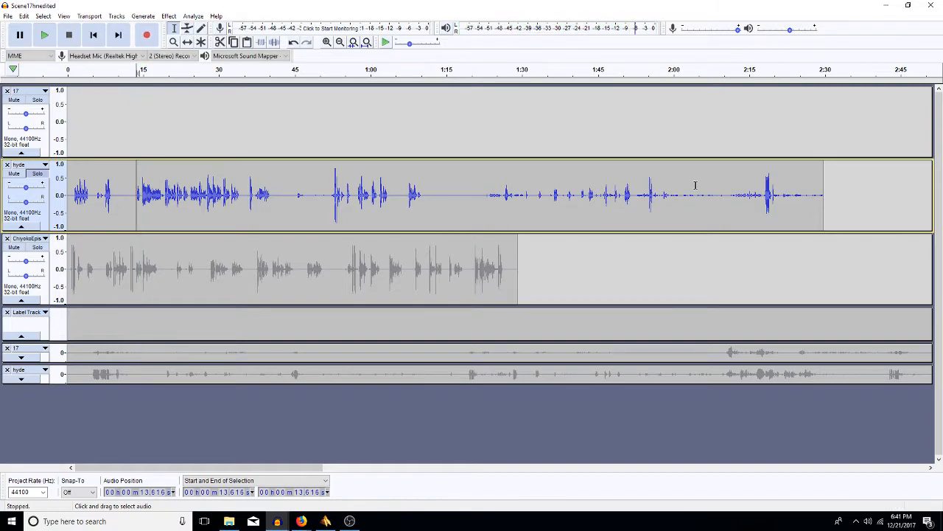
left_click(590, 197)
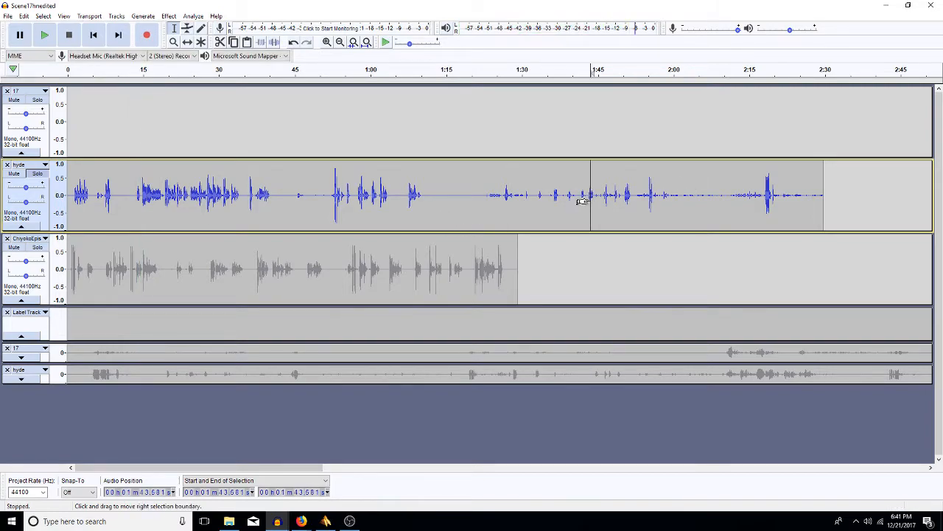
key("space")
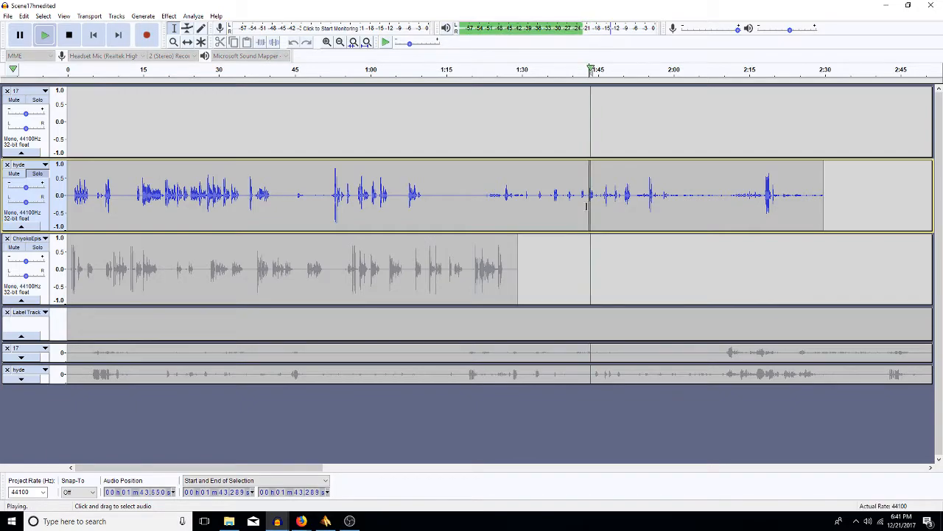
key("space")
left_click_drag(587, 207, 588, 206)
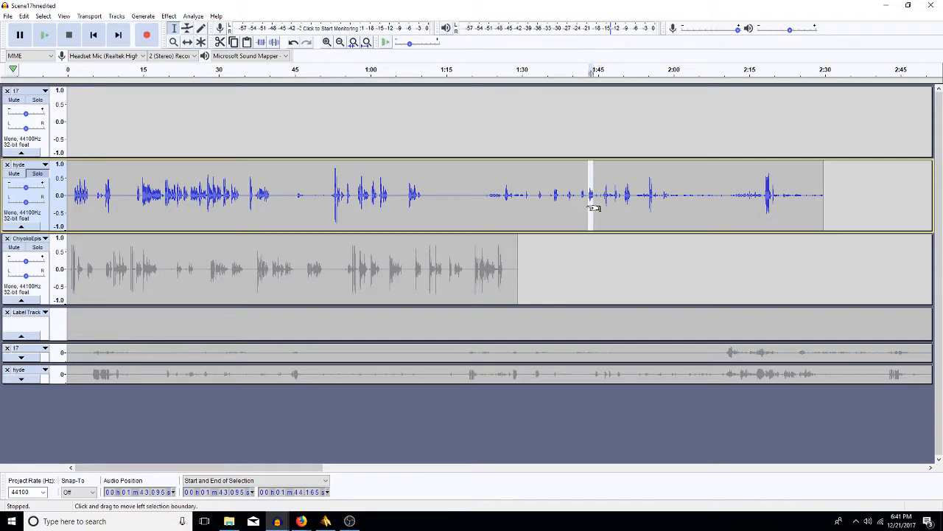
key("Delete")
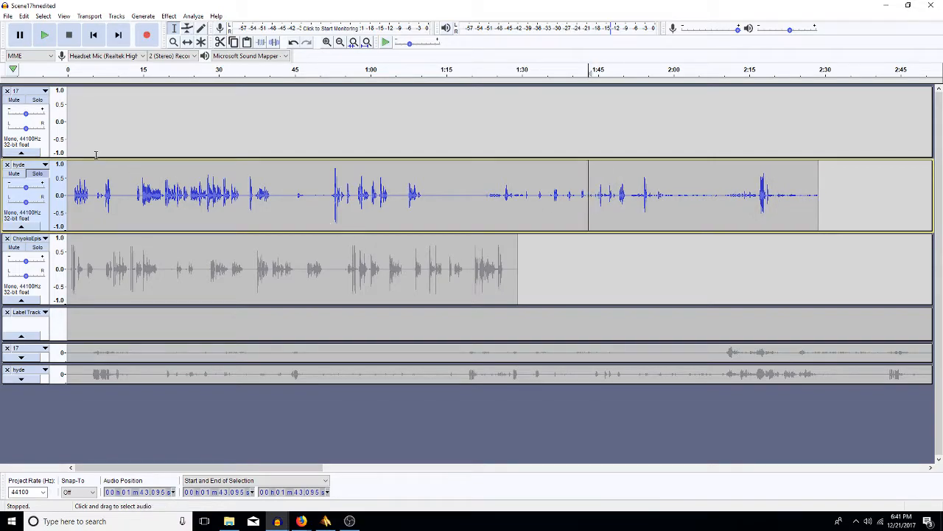
Delete the leftover takes in the upper hyde track from about 1:22.8 to its end
left_click(141, 197)
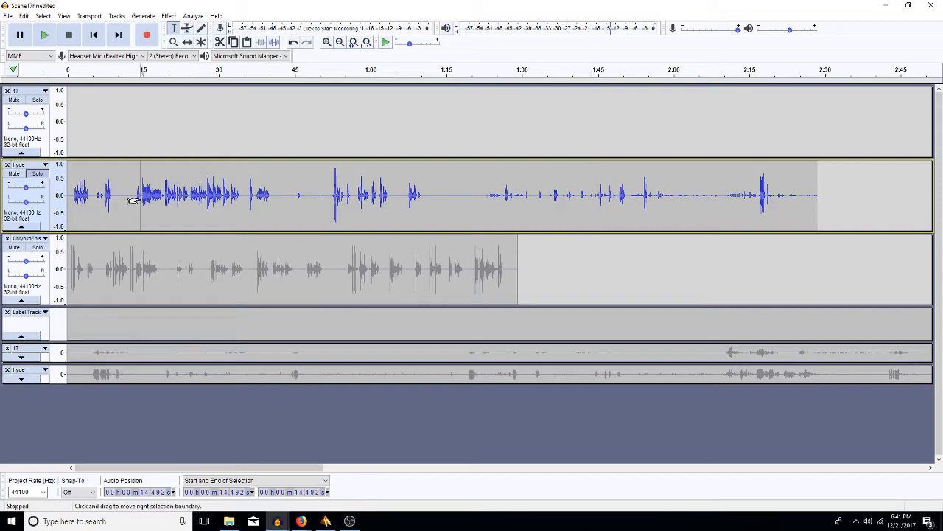
left_click_drag(486, 194, 834, 194)
key("Delete")
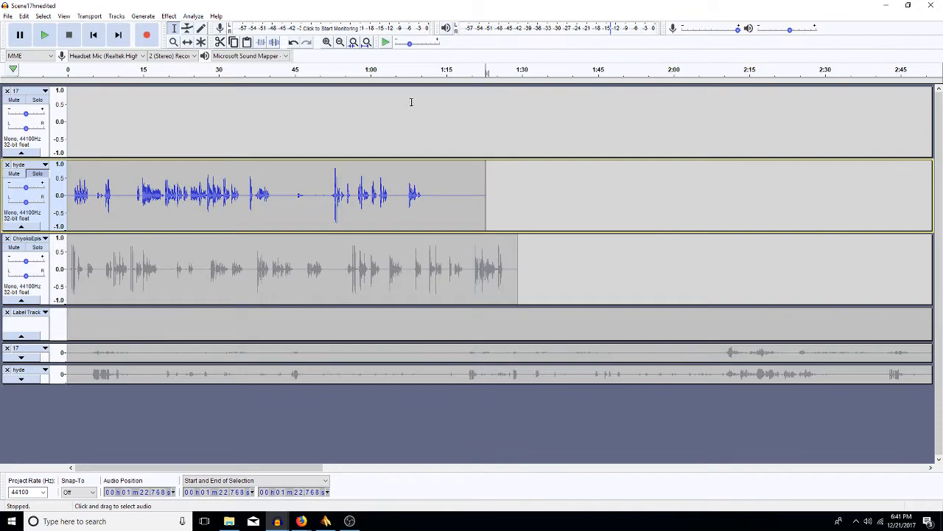
Replace the upper hyde track's section from about 13.7 to 14.3 s with the cut take
left_click(135, 192)
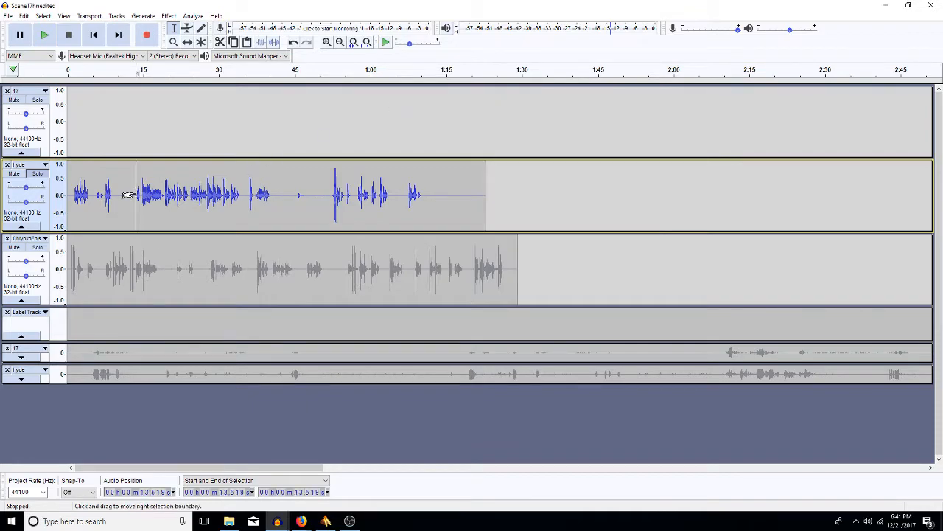
left_click(328, 42)
left_click(328, 43)
left_click(328, 43)
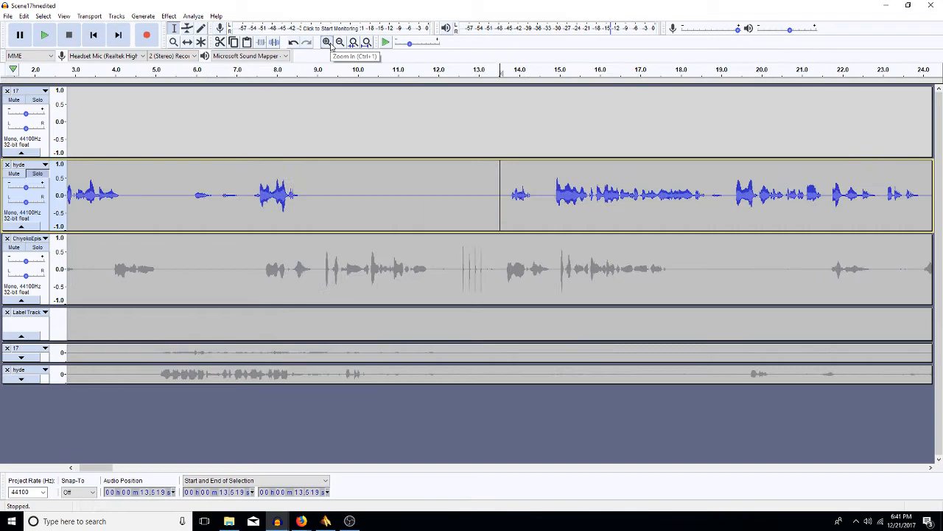
left_click(509, 197)
left_click_drag(500, 198, 530, 195)
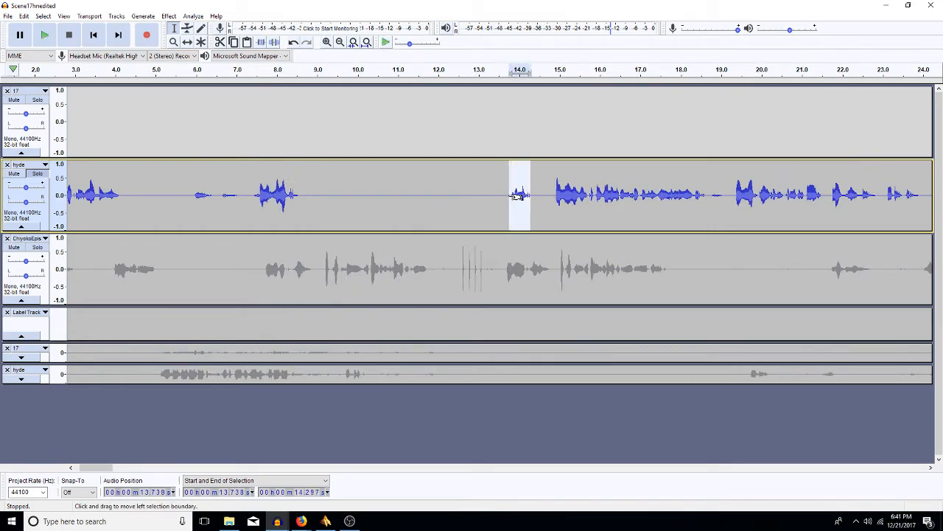
key("ctrl+v")
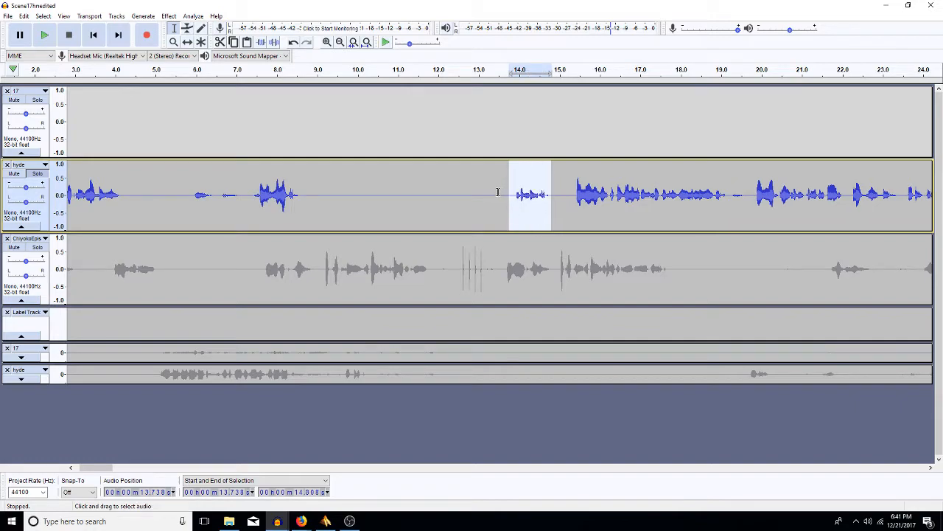
Listen to the pasted hyde take from about 13.4 s, silence about 14.7 to 14.9 s and replay it from about 13.3 s
left_click(495, 196)
key("space")
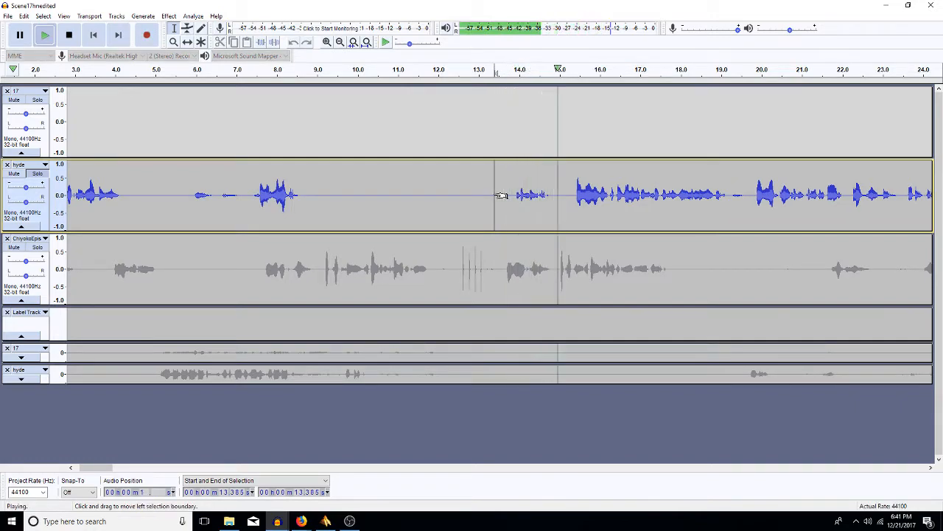
left_click_drag(553, 203, 547, 210)
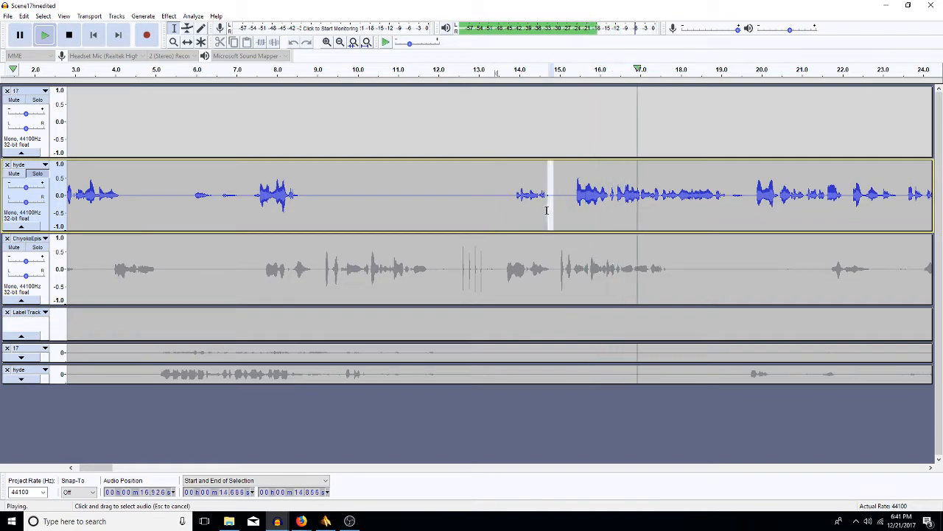
key("space")
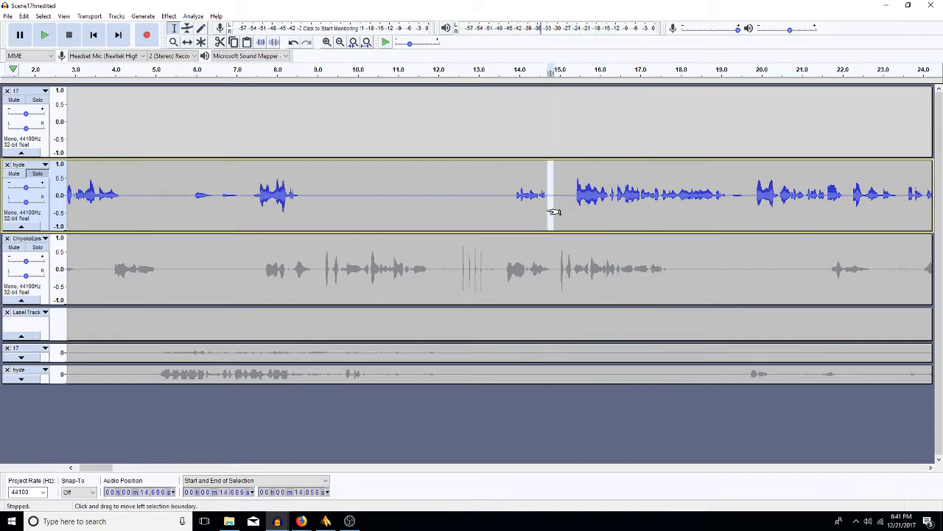
left_click(490, 209)
key("space")
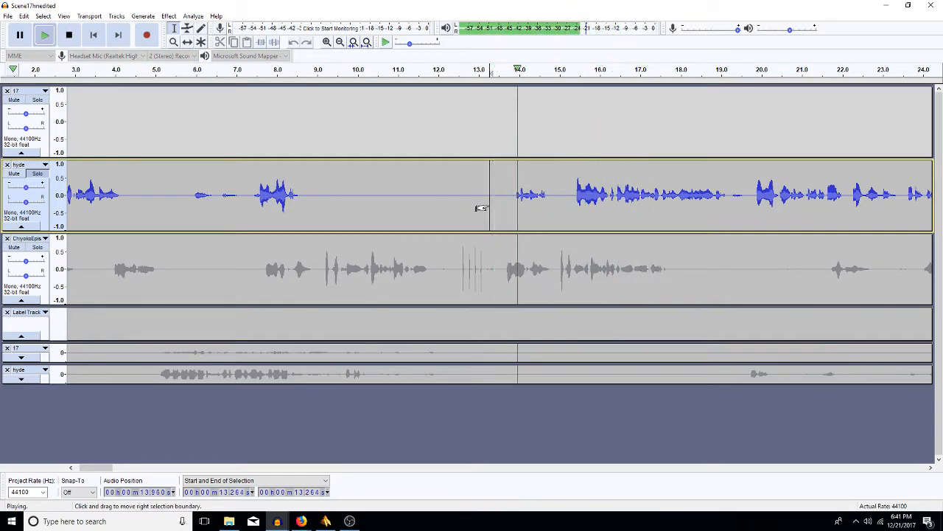
key("space")
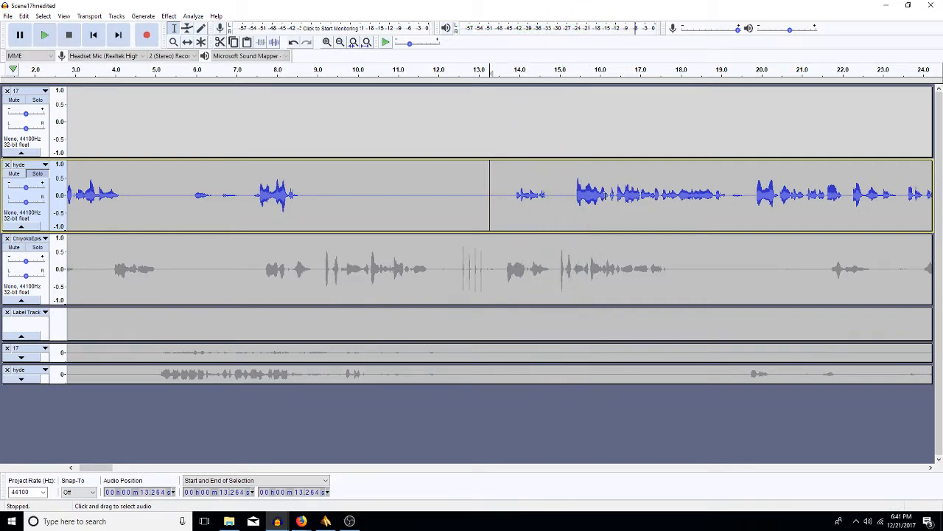
Check the pause after the short phrase near 14 s on the hyde track by playing from about 13.6 s
left_click_drag(573, 201, 546, 216)
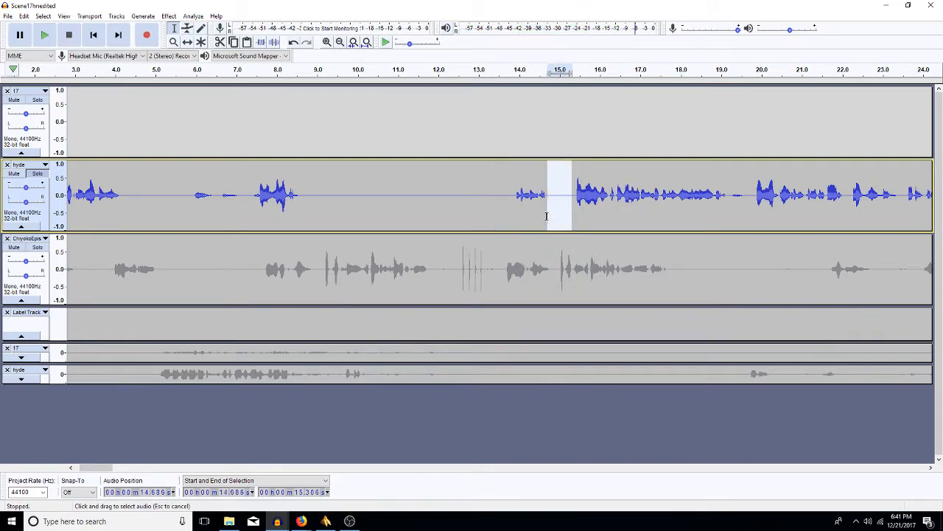
key("space")
left_click(504, 196)
key("space")
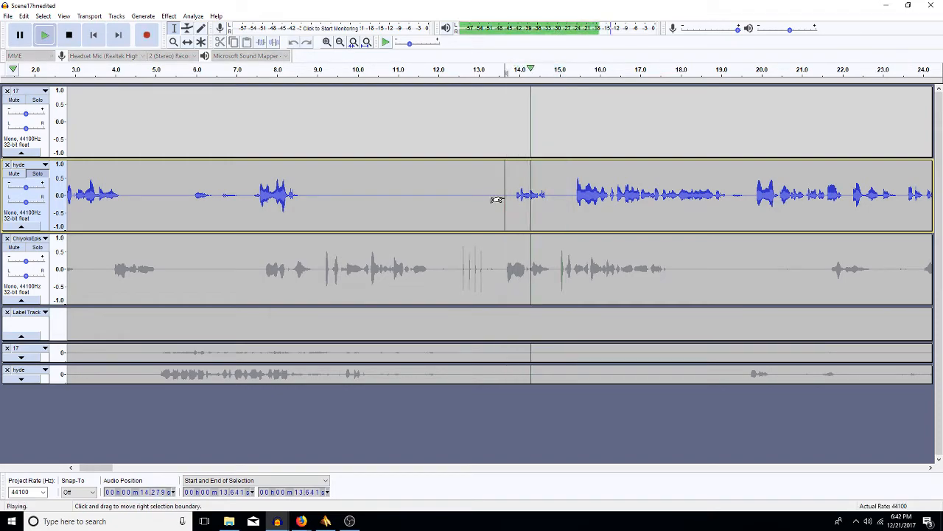
key("space")
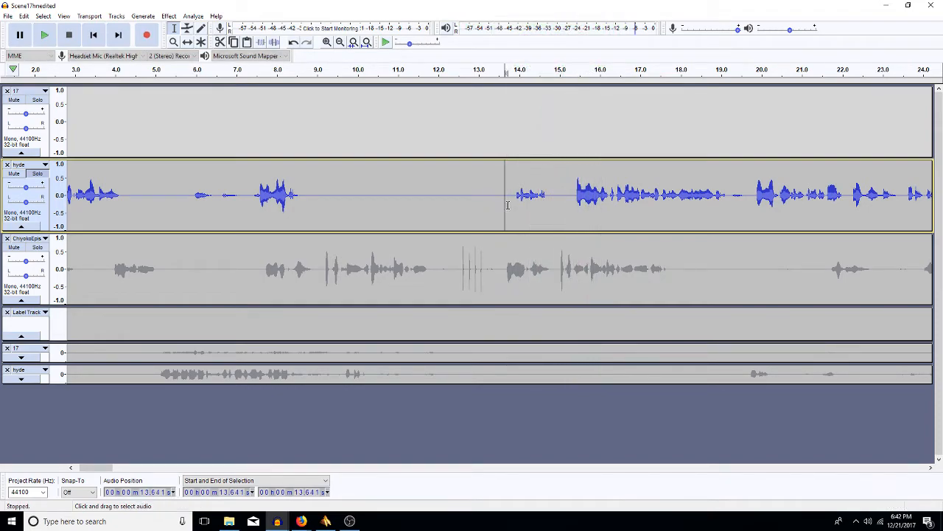
Undo the recent edits around the 14 s phrase on the hyde track and redo one of them
key("ctrl+z")
key("ctrl+z")
key("ctrl+z")
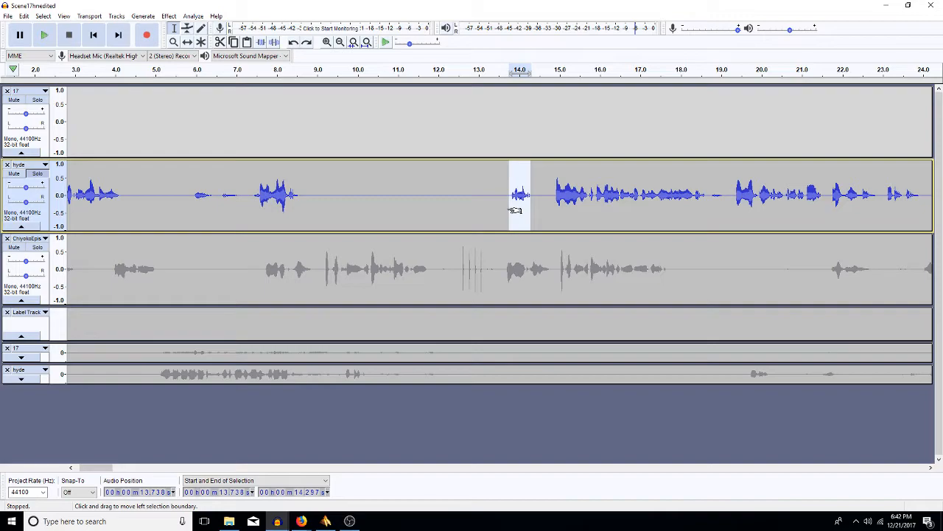
key("ctrl+y")
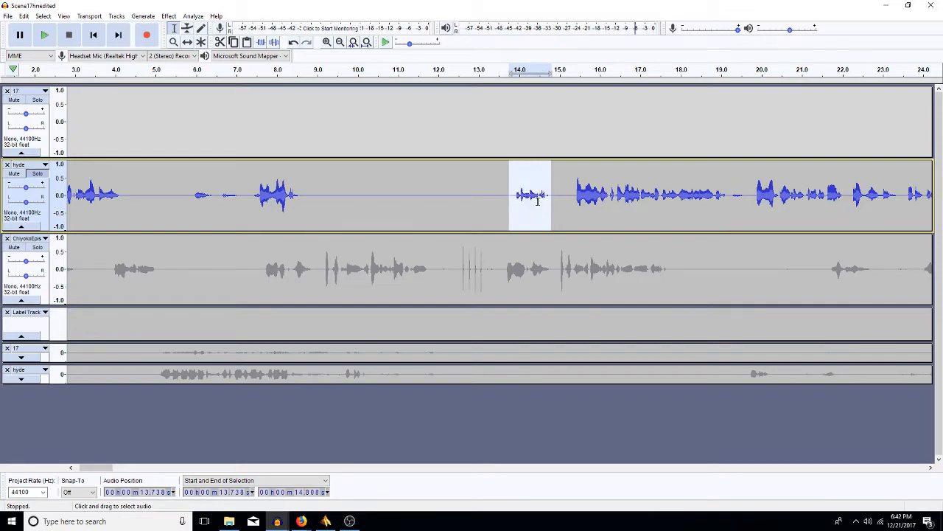
Delete about 0.1 s of faint noise from 14.662 s on the hyde track and play back from 13.580 s
left_click_drag(546, 207, 550, 210)
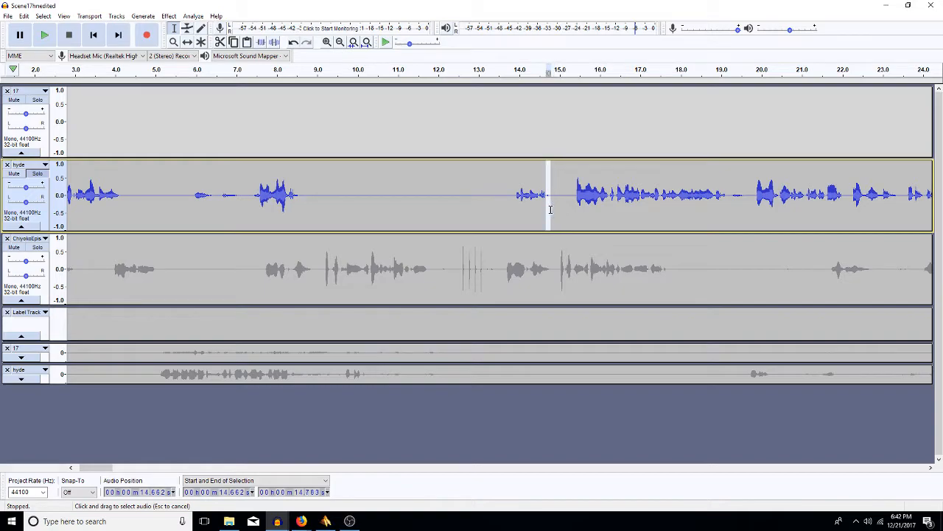
key("Delete")
left_click(502, 198)
key("space")
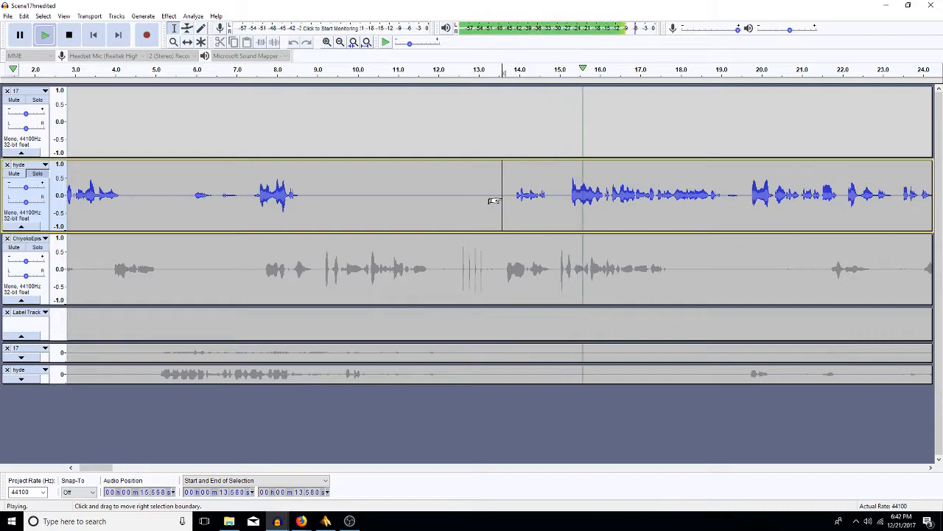
key("space")
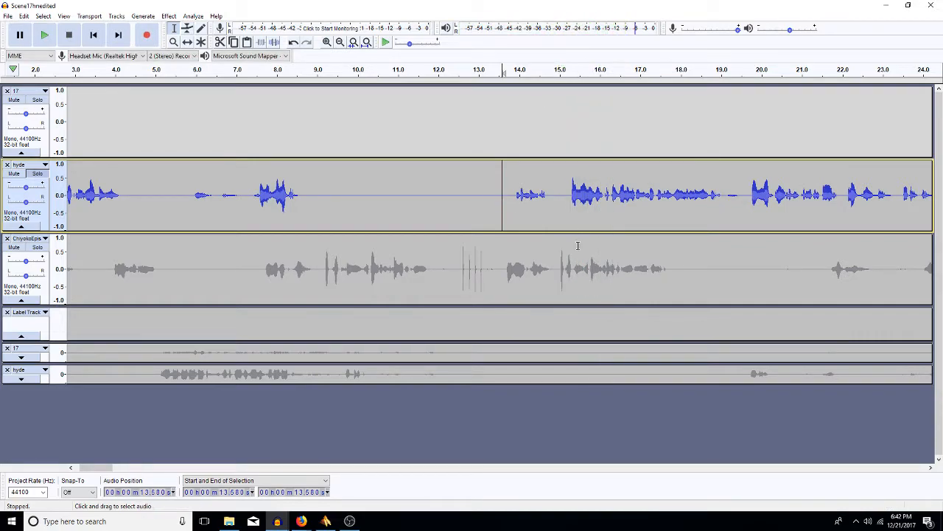
Delete the short silence just before the 14 s phrase on the hyde track, from 13.714 s, and play back the result
left_click_drag(572, 232, 570, 233)
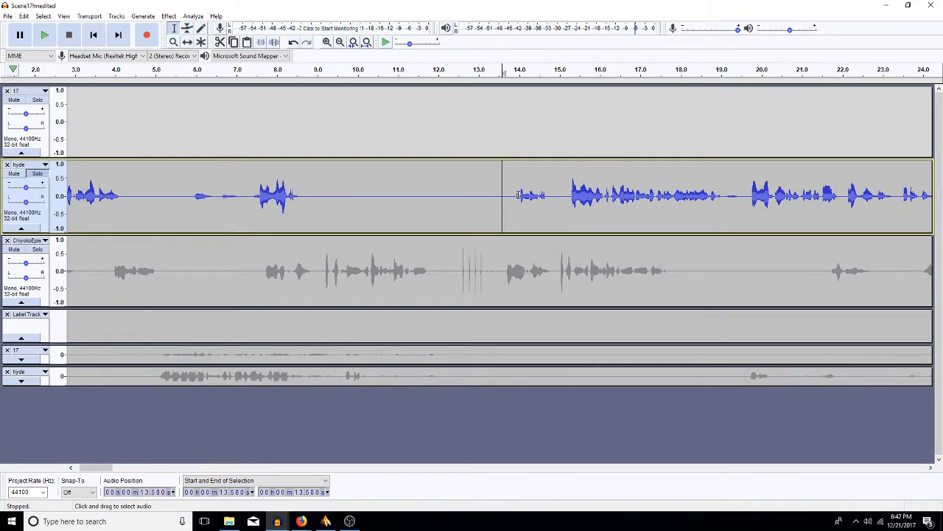
left_click_drag(517, 199, 506, 217)
key("Delete")
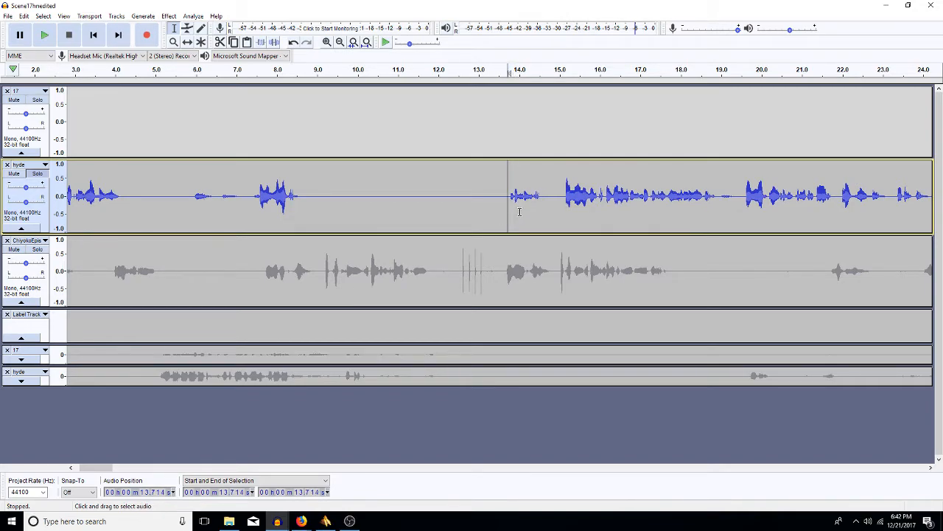
key("space")
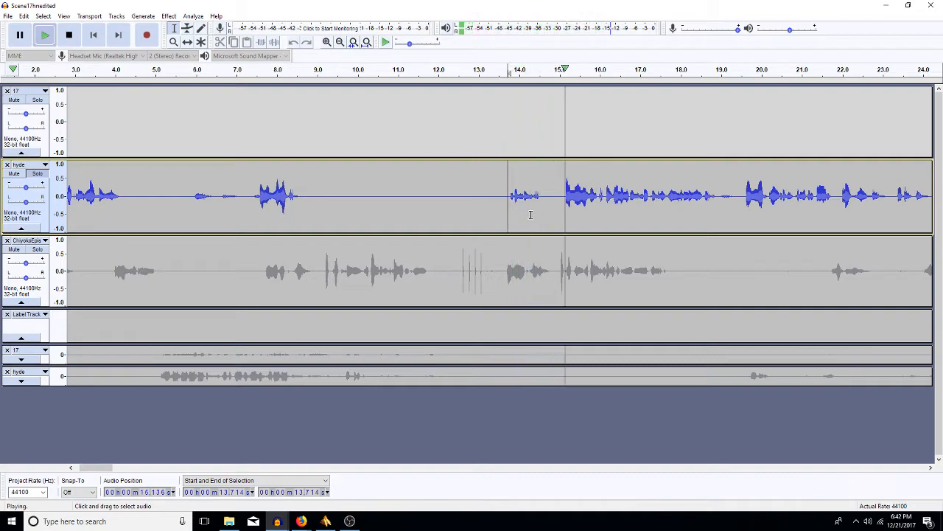
key("space")
Replay the hyde track from 13.714 s to check the pause between the short phrase and the next line
left_click_drag(563, 203, 541, 217)
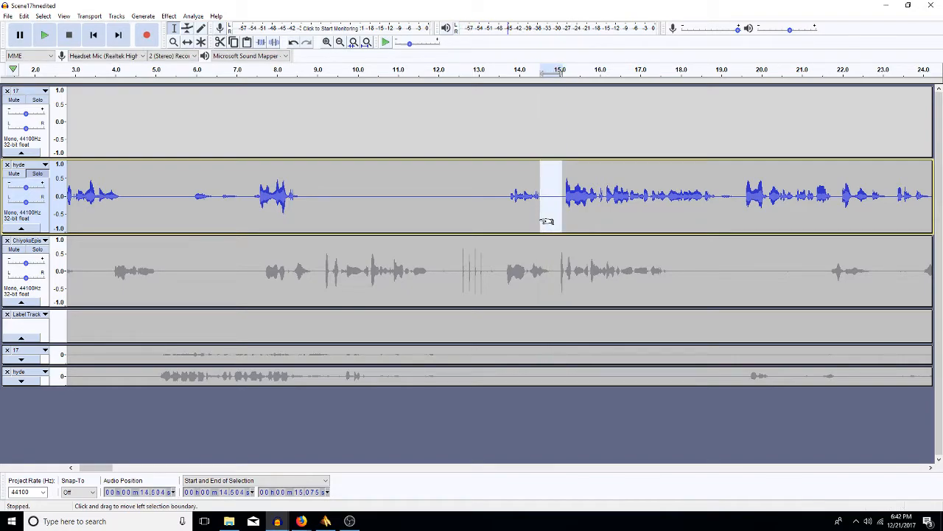
left_click(506, 204)
key("space")
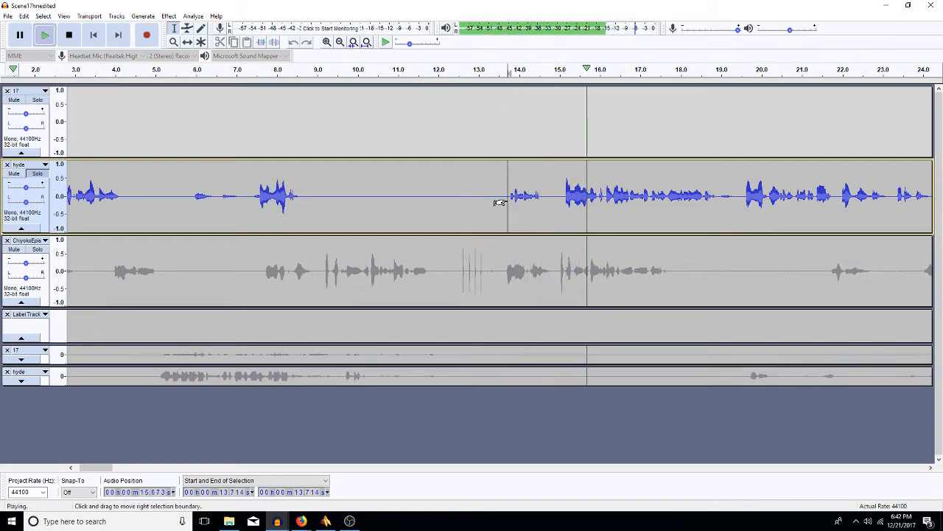
key("space")
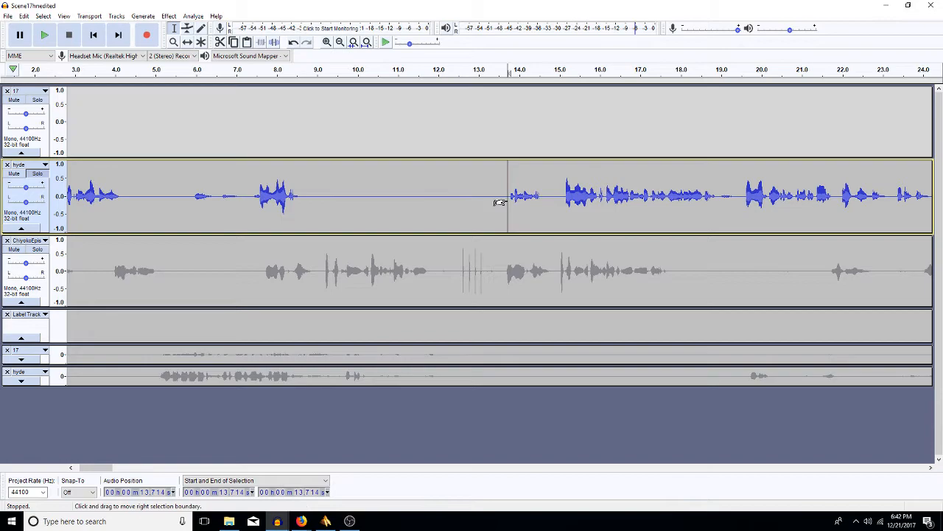
Listen to the hyde track passages starting at about 55.5 s and 36.3 s to identify the lines
double_click(490, 190)
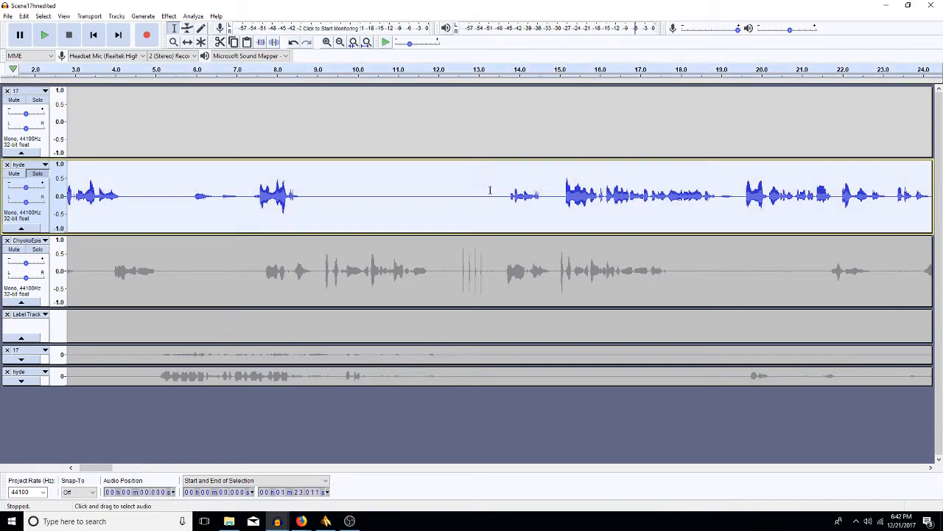
key("ctrl+e")
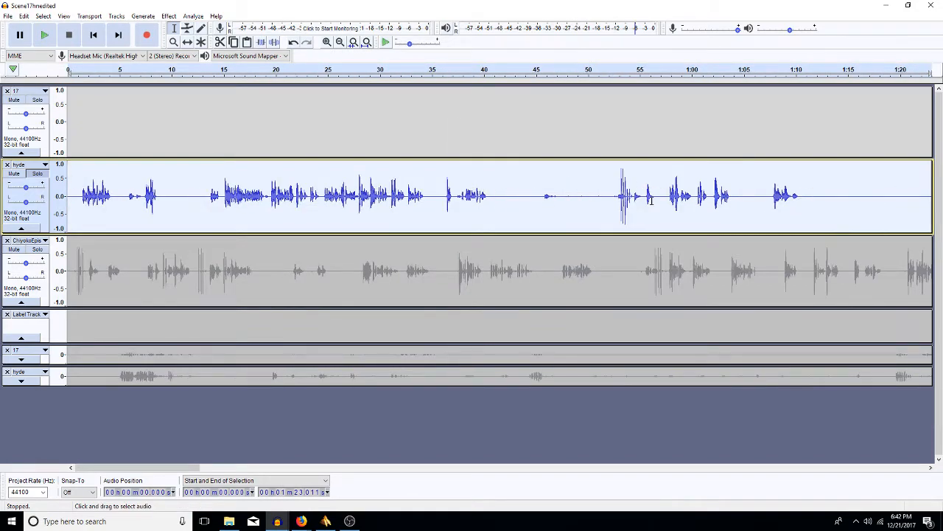
left_click(627, 196)
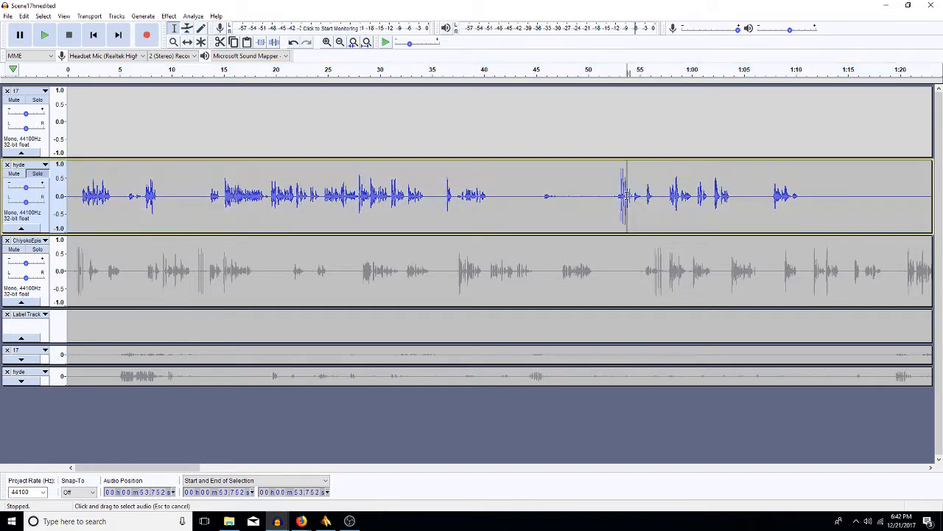
left_click(645, 196)
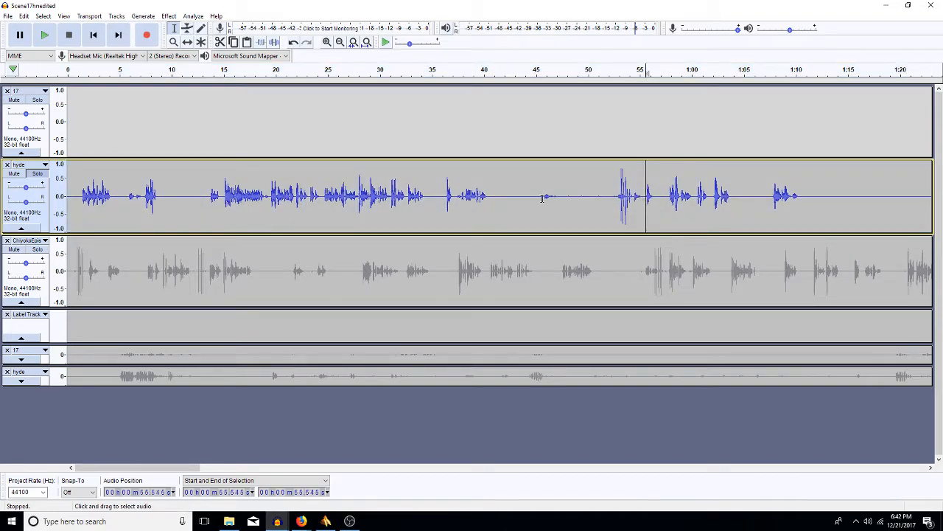
key("space")
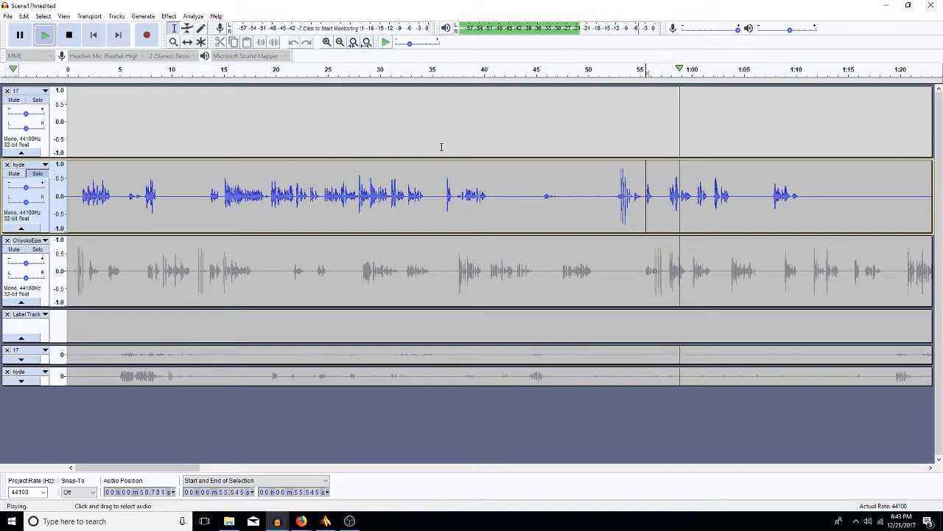
left_click(446, 199)
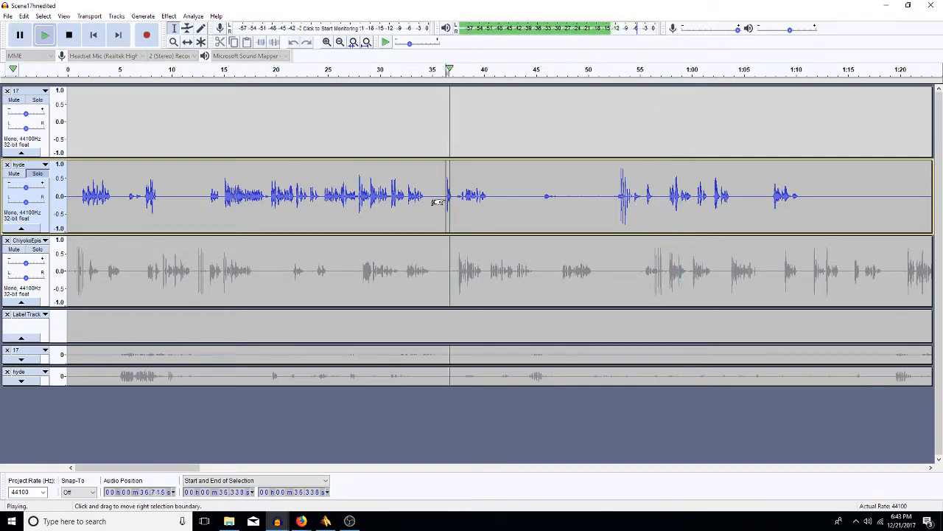
key("space")
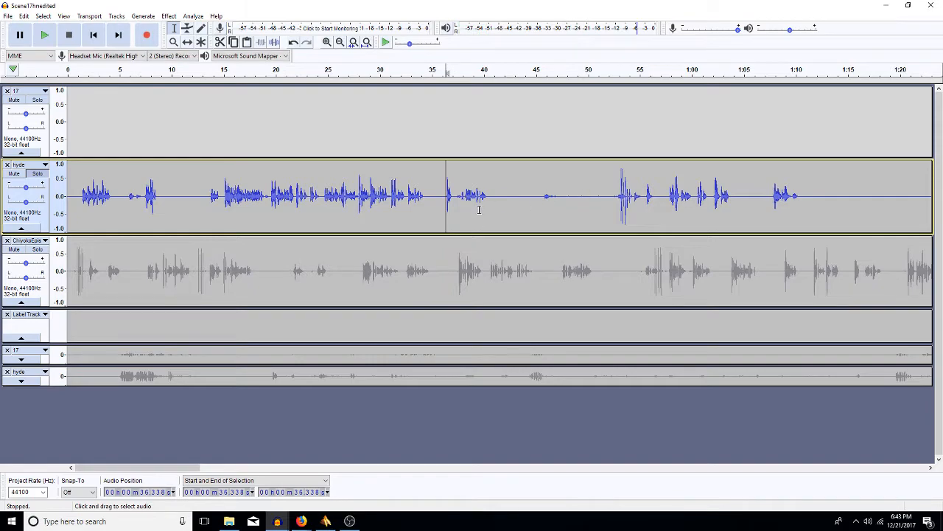
Audition the hyde track from about 45.5 s, 55.5 s and 54.2 s to locate the unwanted section
left_click(541, 214)
key("space")
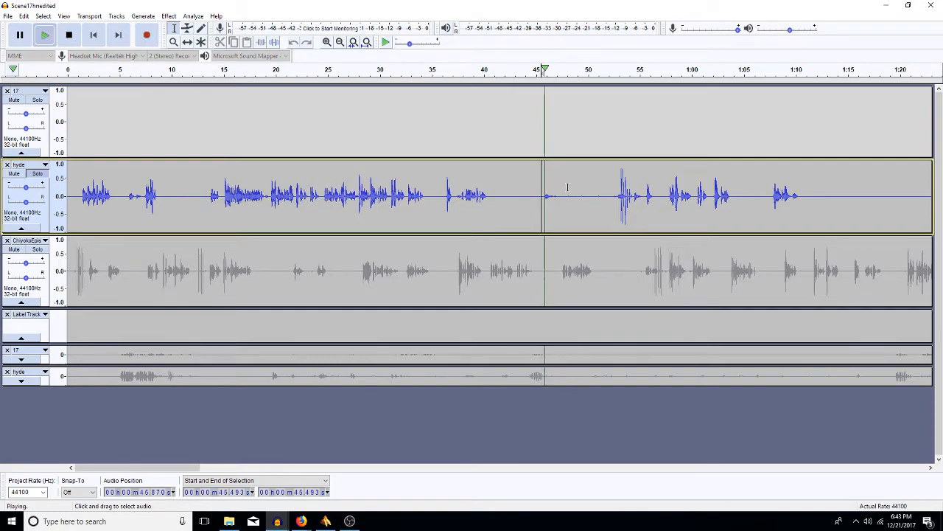
key("space")
left_click(646, 196)
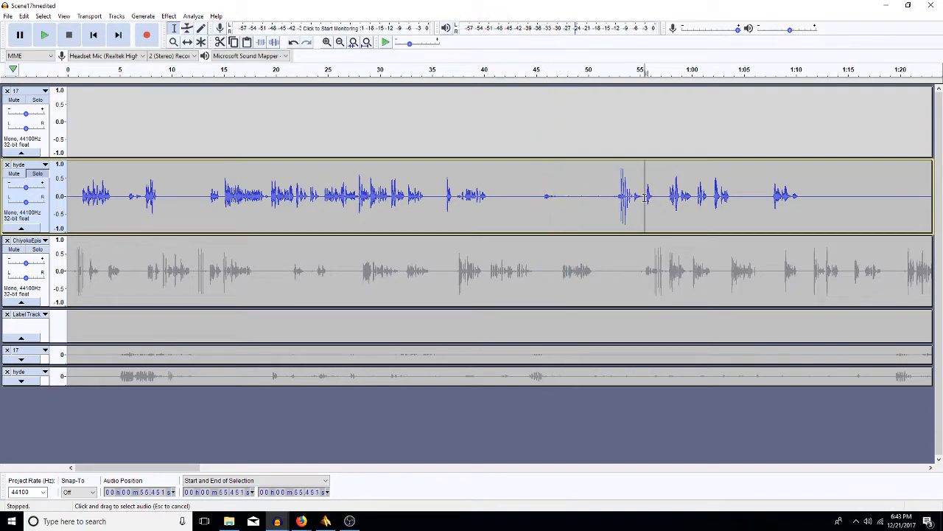
key("space")
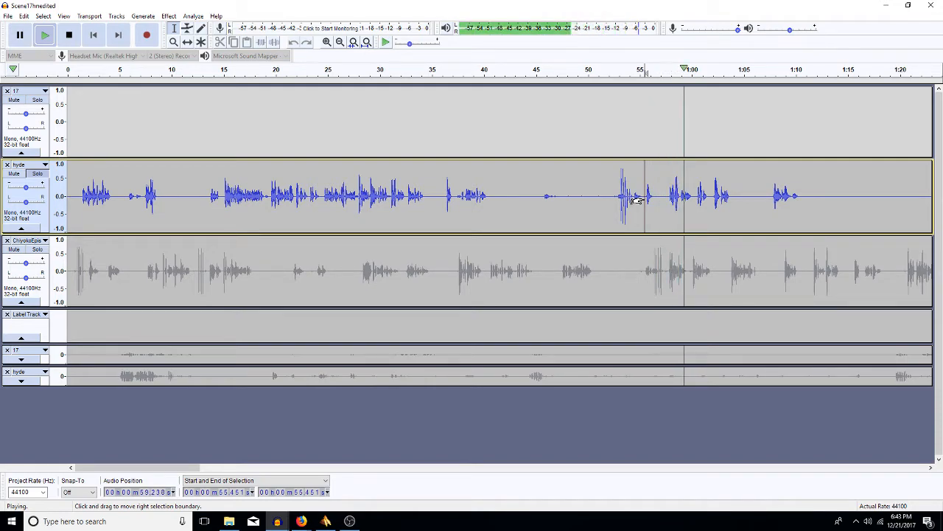
key("space")
left_click(631, 199)
key("space")
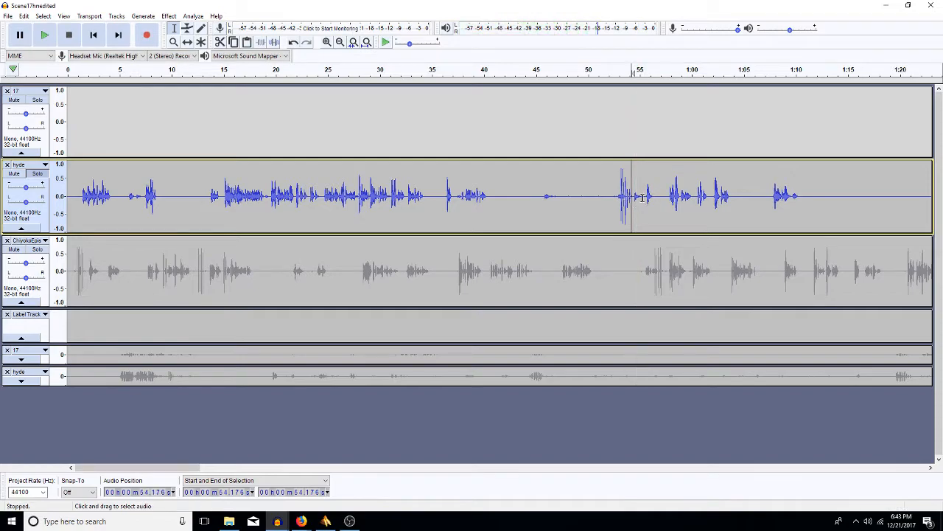
Delete the hyde audio from 45.871 s to about 55 s and add a "SIGH" label at the cut point
left_click_drag(642, 195, 542, 212)
key("Delete")
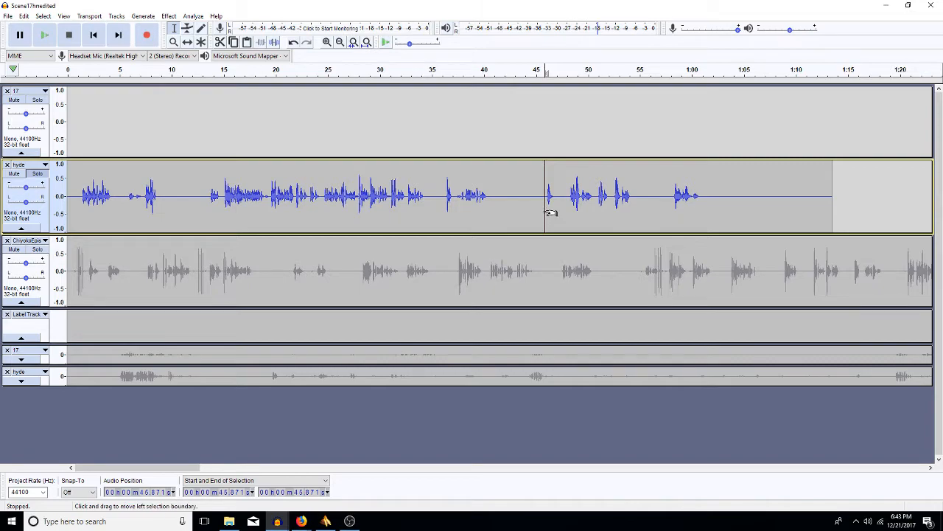
left_click_drag(550, 213, 545, 319)
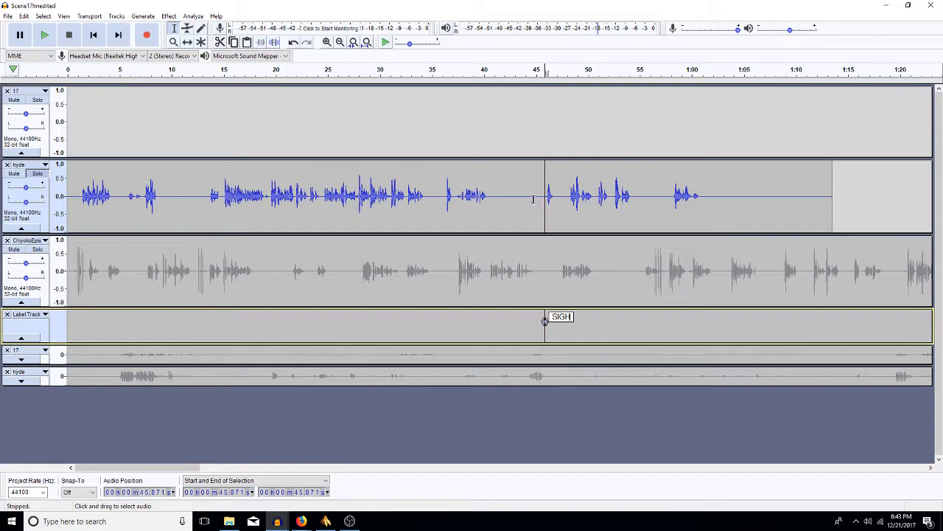
left_click_drag(555, 196, 545, 193)
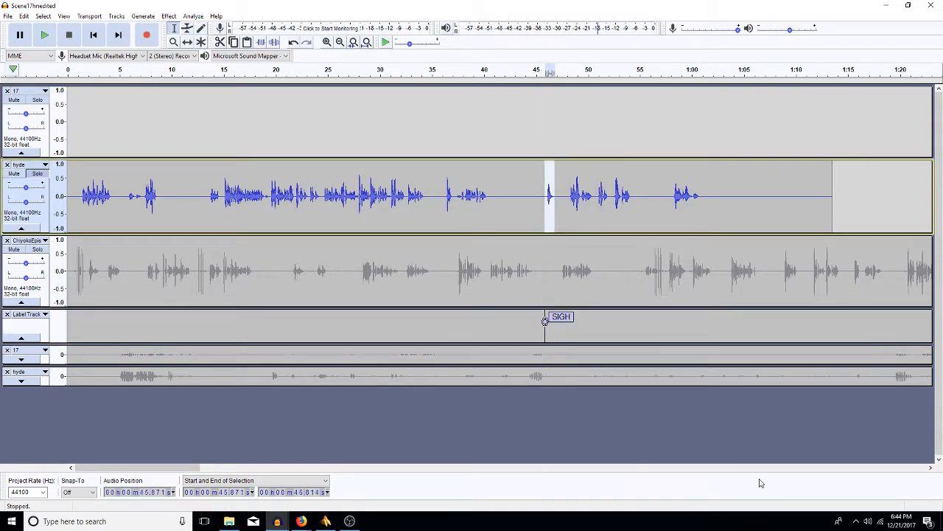
Shift the later clips on tracks 17 and hyde earlier together so that they start at about 2:30
left_click(793, 469)
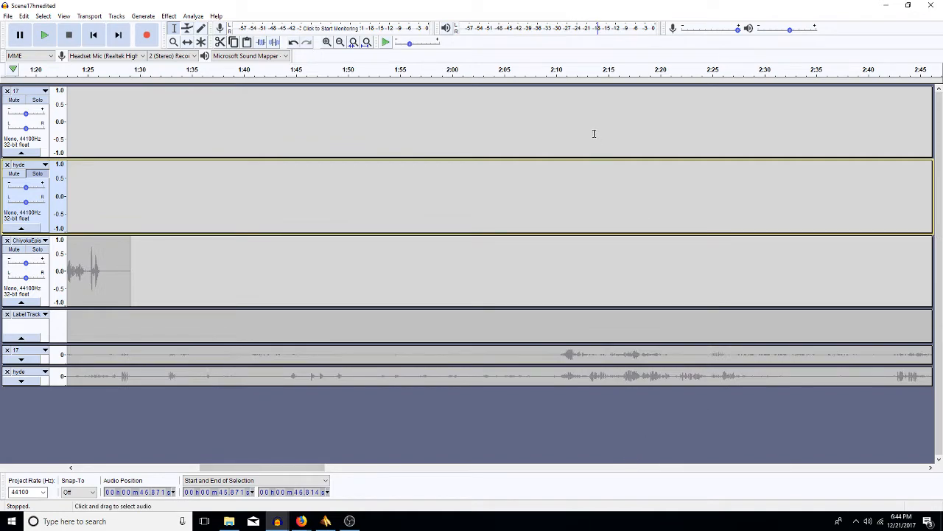
left_click(340, 42)
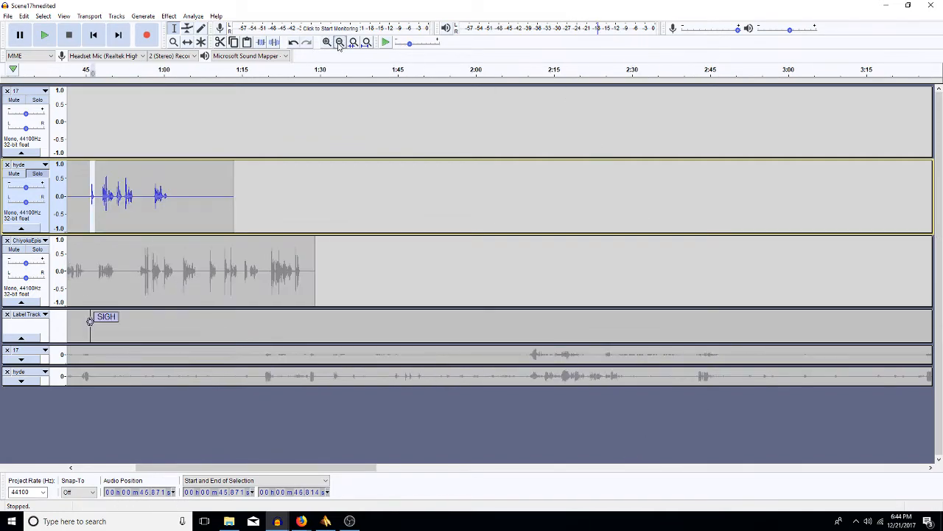
left_click(367, 44)
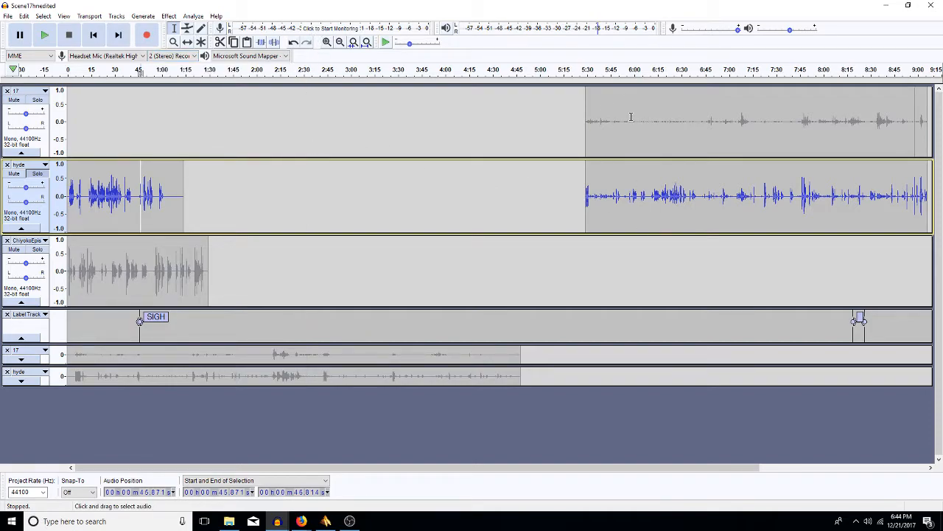
left_click_drag(590, 134, 597, 185)
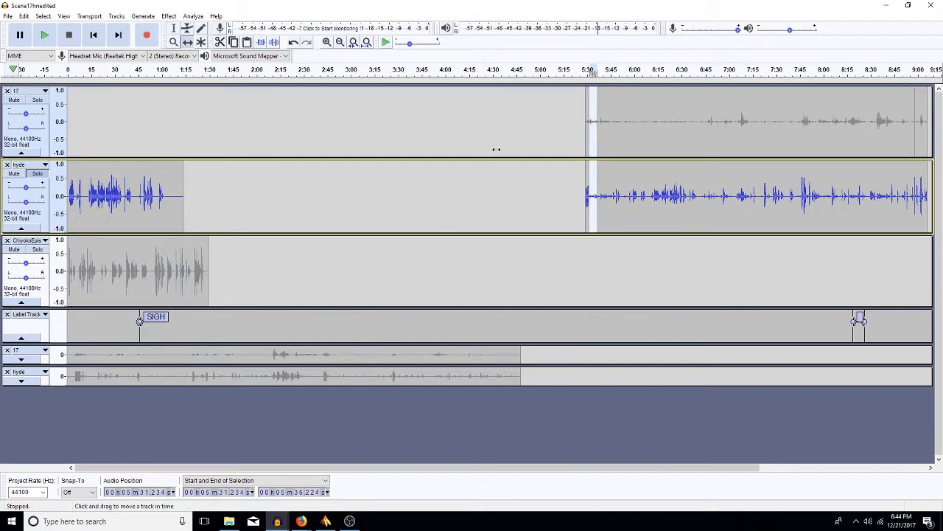
left_click_drag(590, 145, 307, 129)
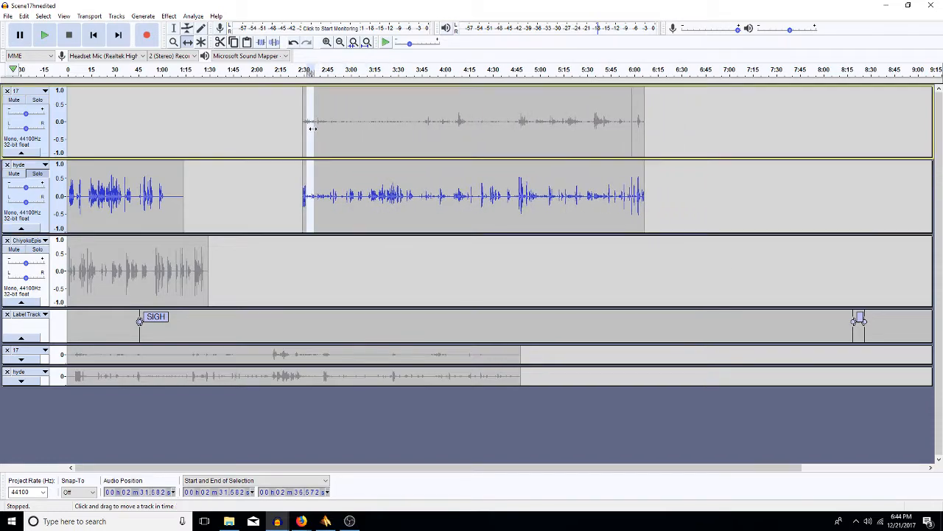
left_click(175, 28)
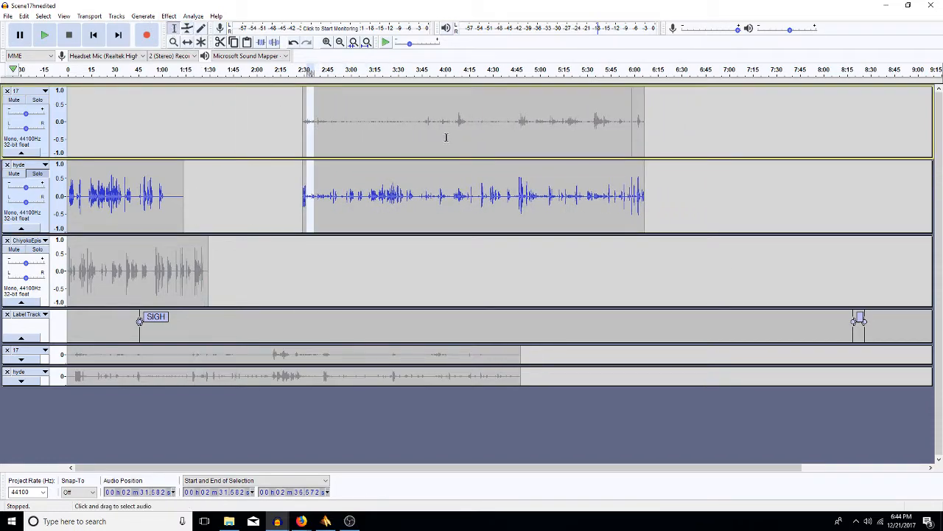
Delete the empty label region near 8:20 to 8:30 from the label track
left_click(839, 322)
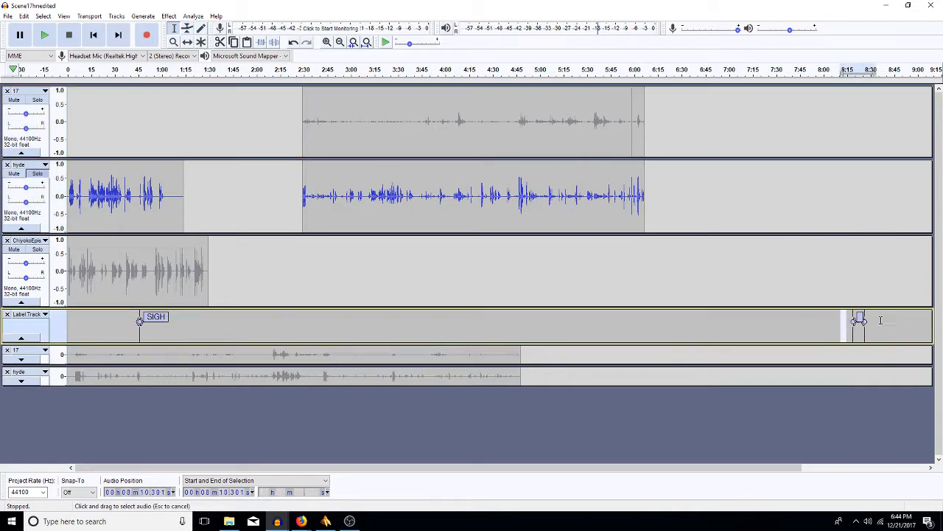
Audition the later hyde clip from about 2:45, 2:59, 3:55 and 4:38, and cut the line starting at 4:38.835, about 3 s long
left_click(326, 190)
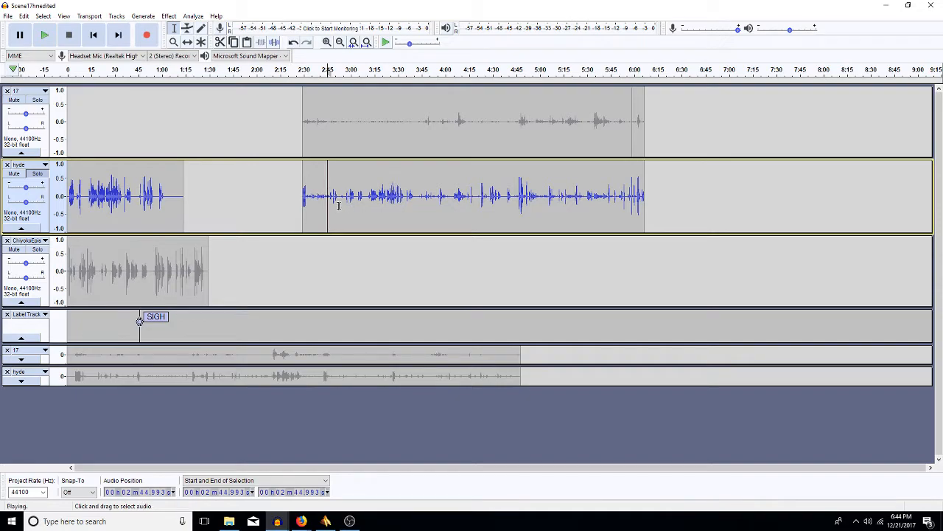
left_click(349, 194)
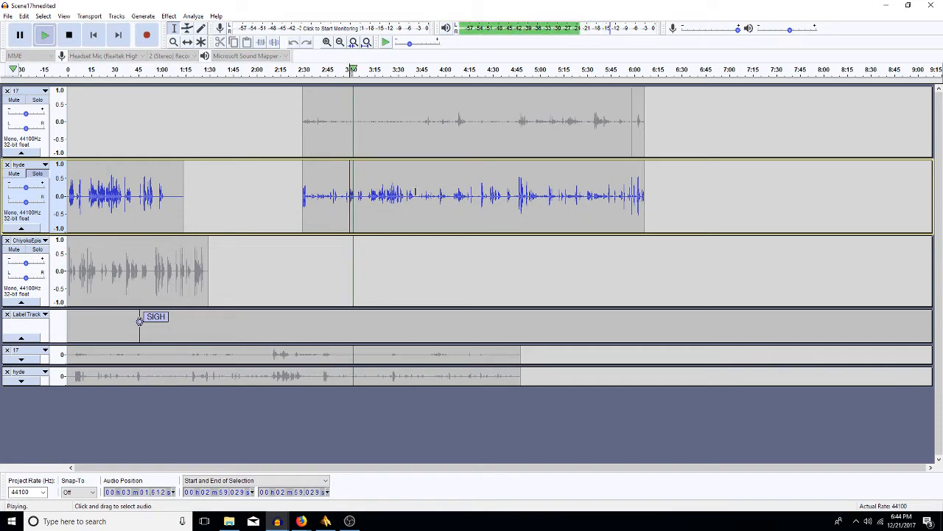
key("space")
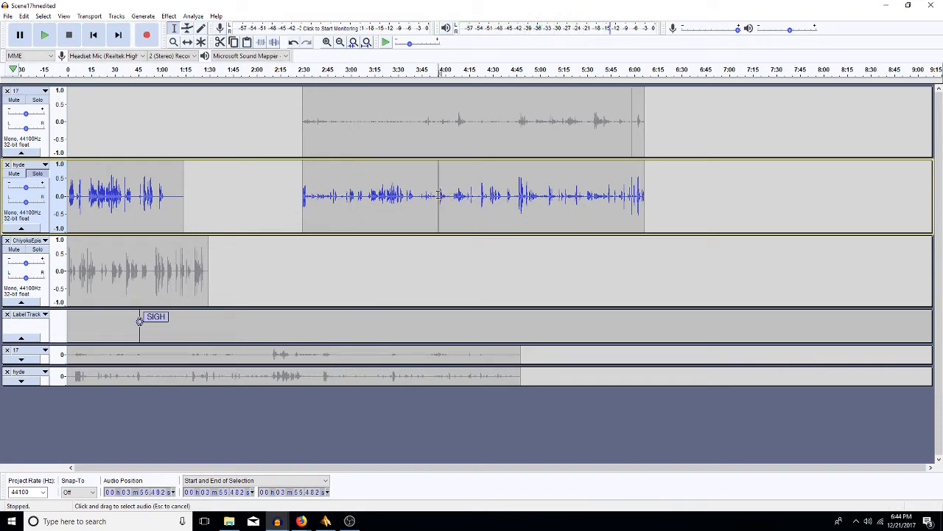
key("space")
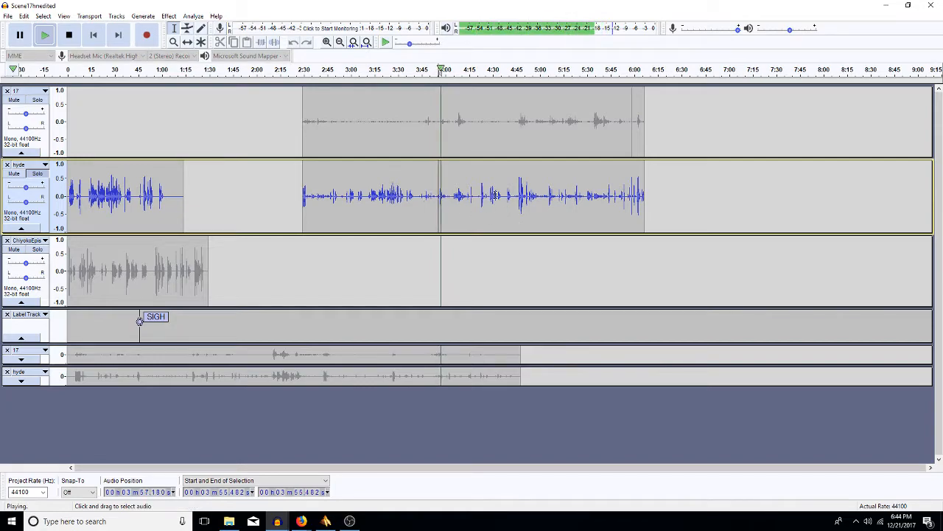
left_click(506, 197)
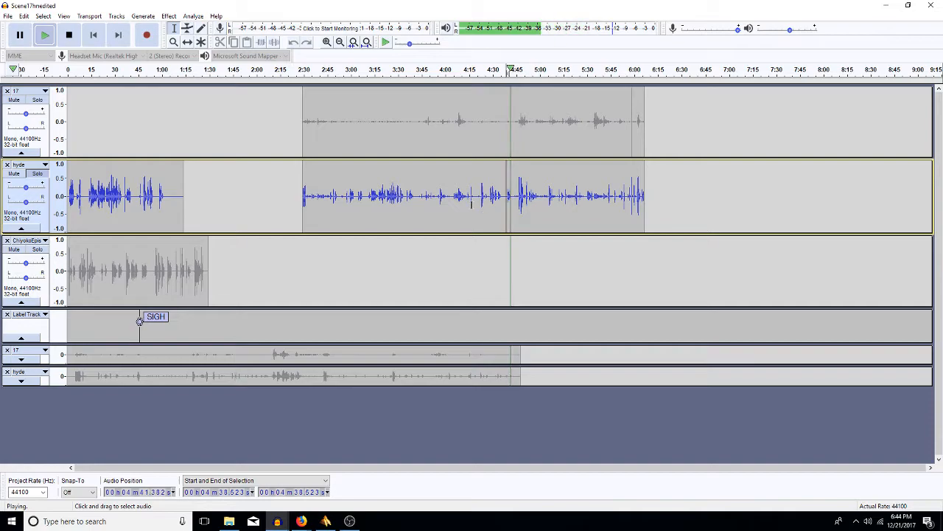
key("space")
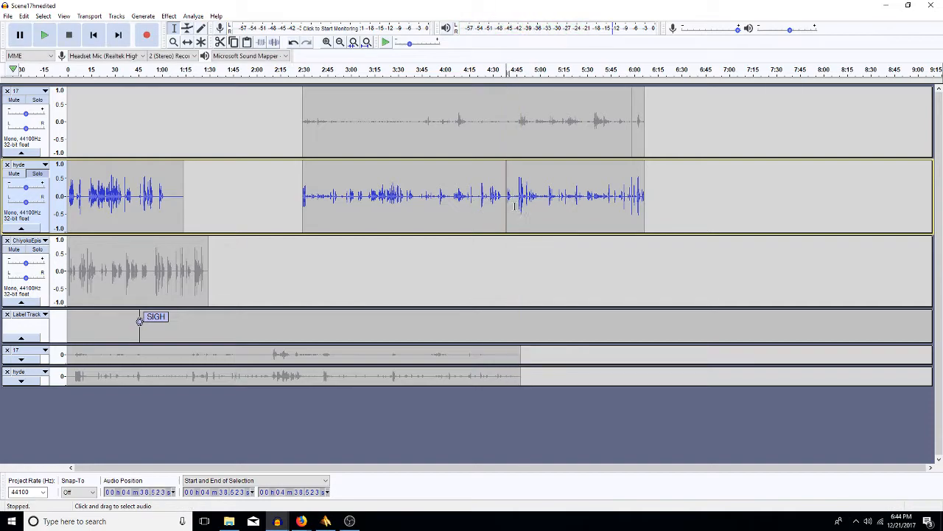
left_click_drag(511, 207, 508, 215)
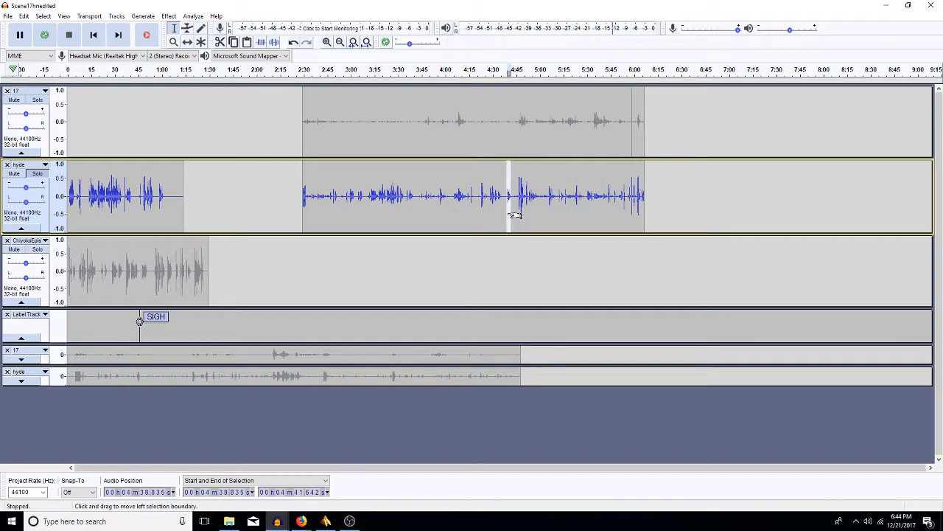
key("Delete")
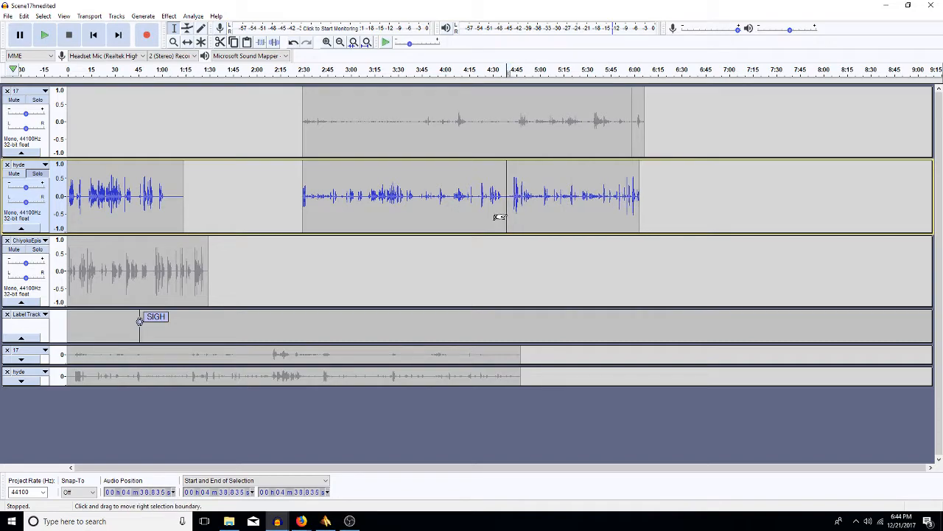
Replace the hyde line from 58.091 s to 1:01.015 with the line cut from the later clip, and play it back
left_click(158, 193)
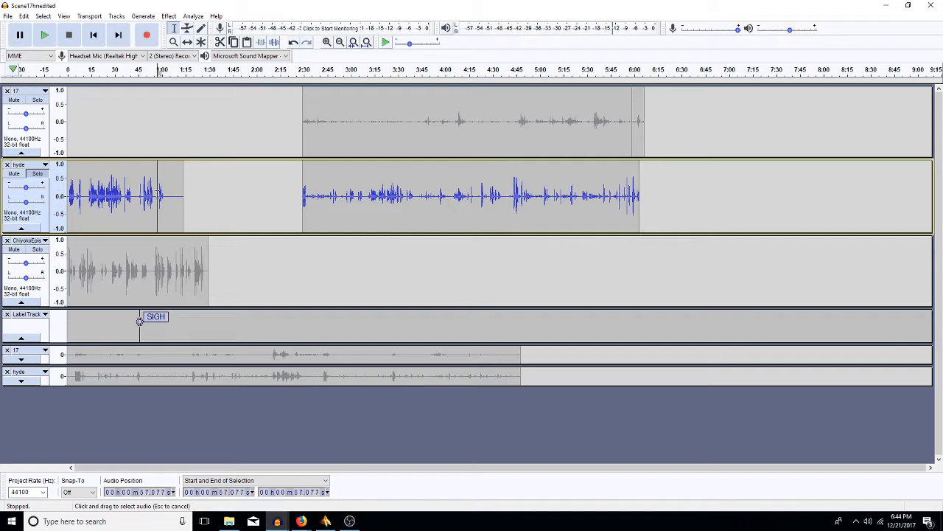
key("space")
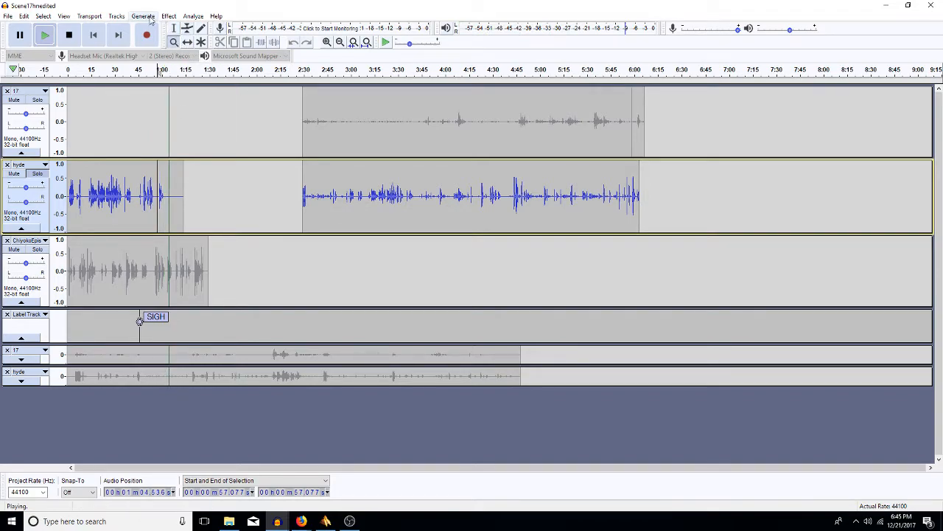
left_click(328, 42)
left_click(327, 42)
left_click(327, 42)
key("space")
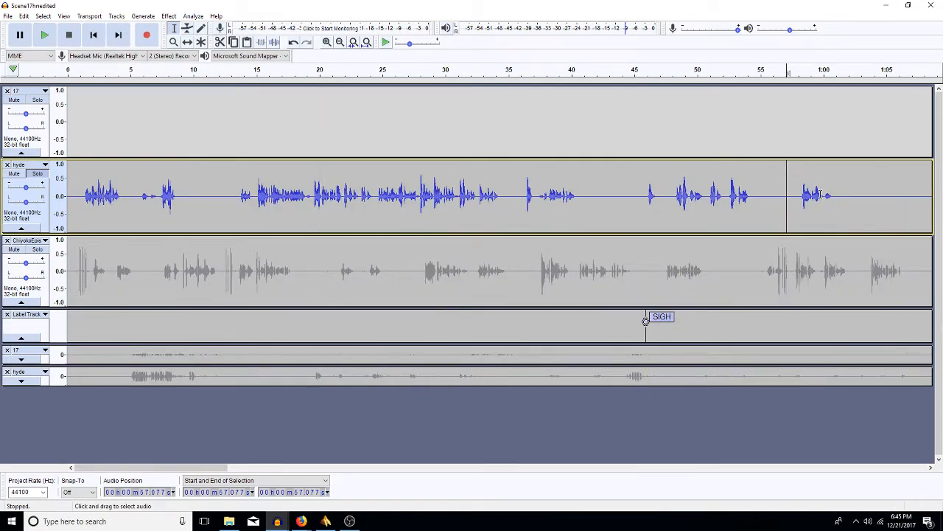
left_click(930, 468)
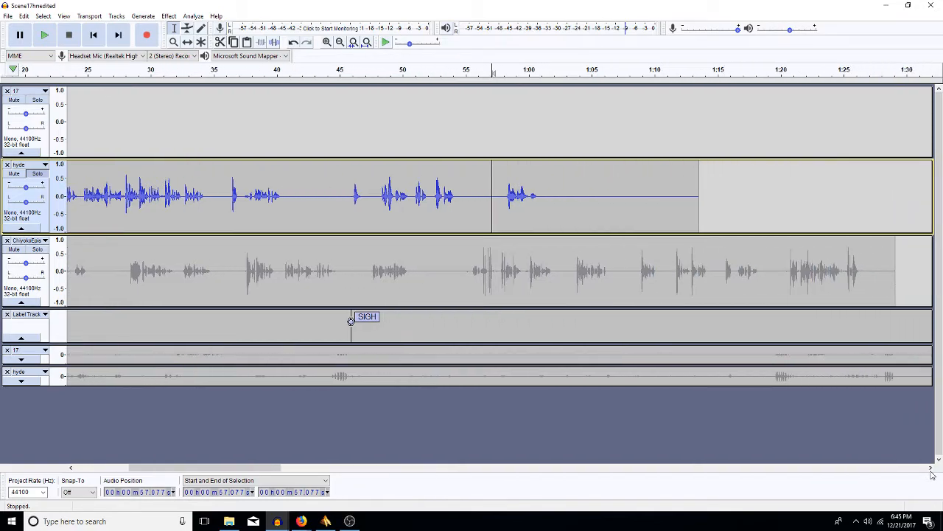
left_click_drag(440, 199, 402, 201)
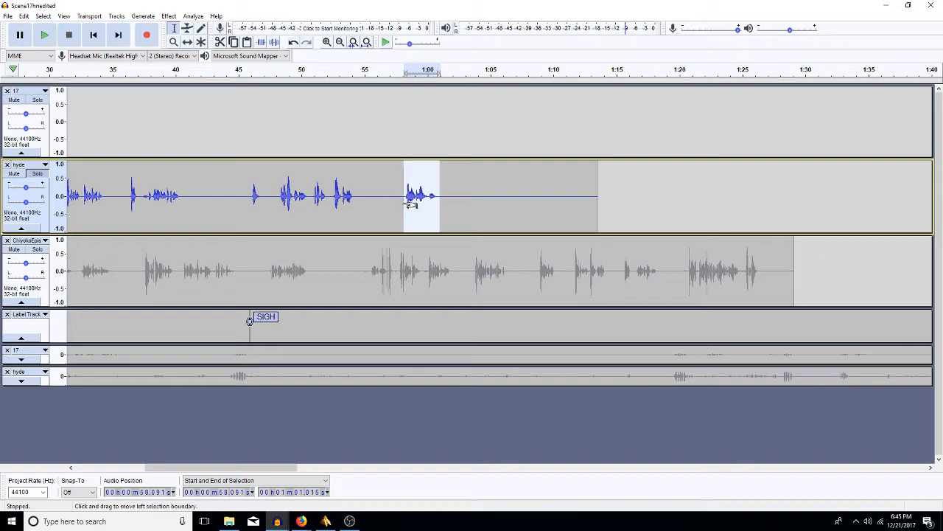
left_click(404, 205)
key("space")
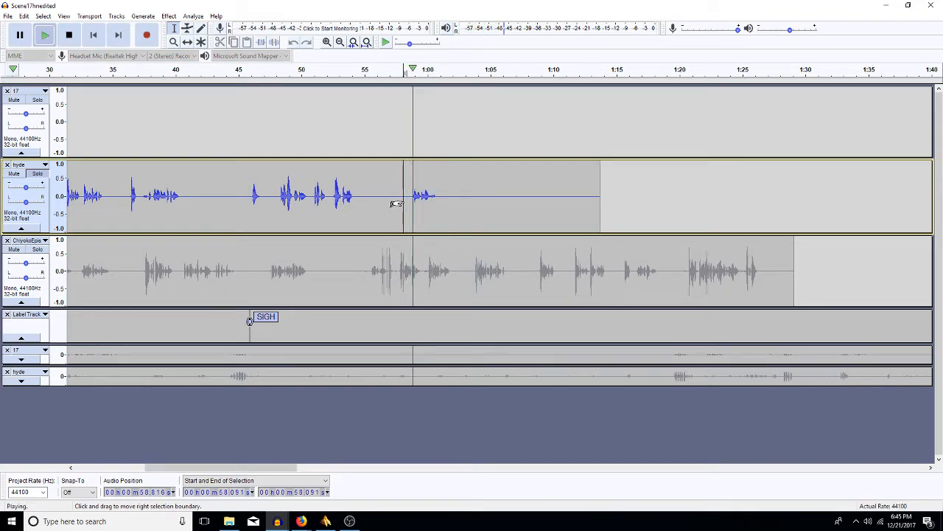
Raise the level of the replaced hyde line between 57.818 s and 1:01.210, entering 4 as the amount
left_click_drag(412, 205, 356, 205)
key("space")
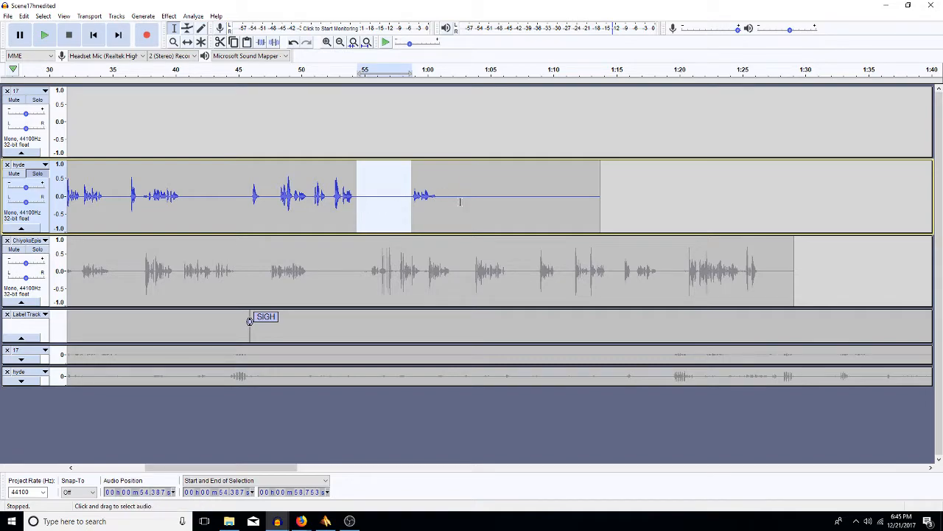
left_click_drag(442, 209, 401, 213)
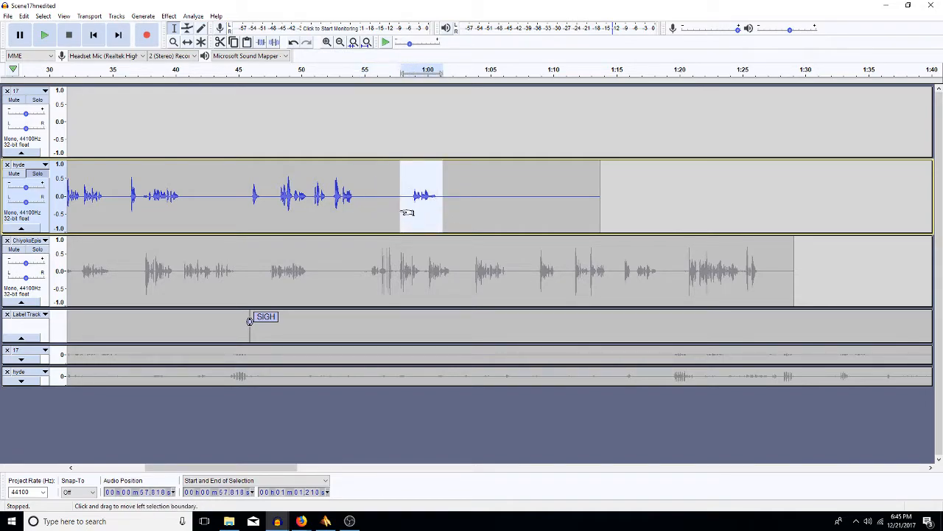
key("ctrl+r")
type("4")
key("Return")
Audition the later hyde clip from about 5:54, 5:40, 5:27, 5:14, 5:03 and 4:43 to check for lines worth keeping
left_click(834, 469)
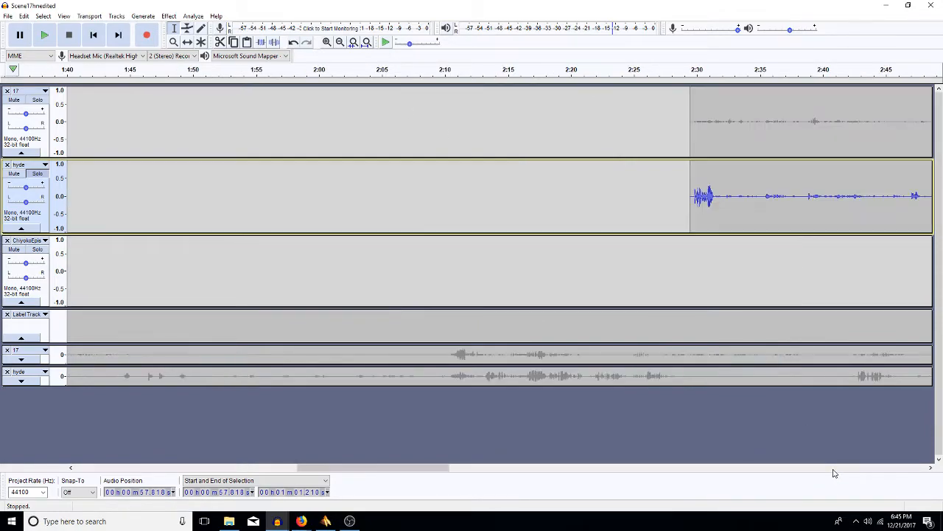
left_click(912, 470)
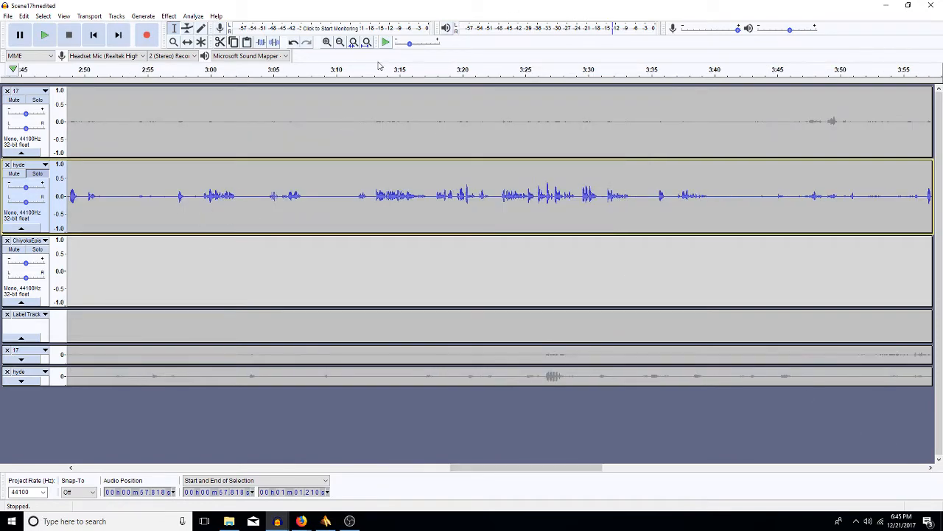
left_click(341, 42)
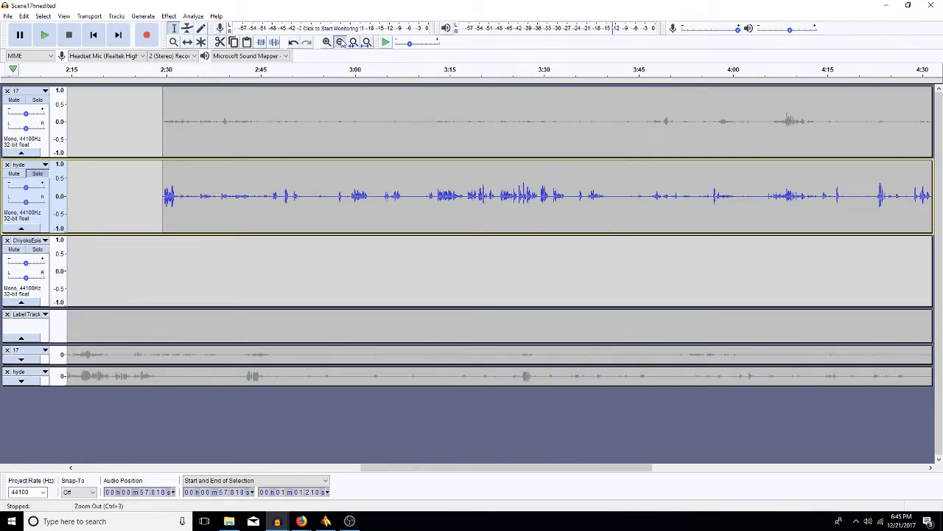
left_click(341, 42)
left_click(341, 42)
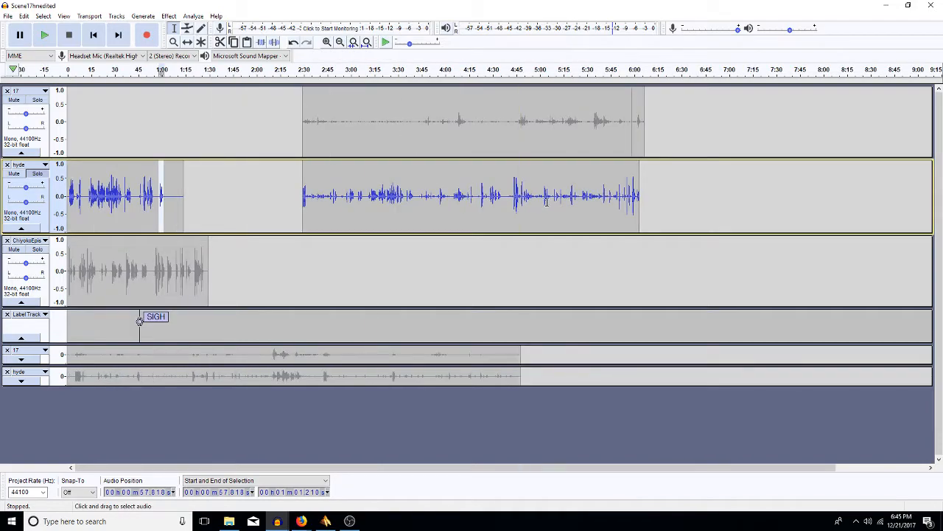
left_click(625, 196)
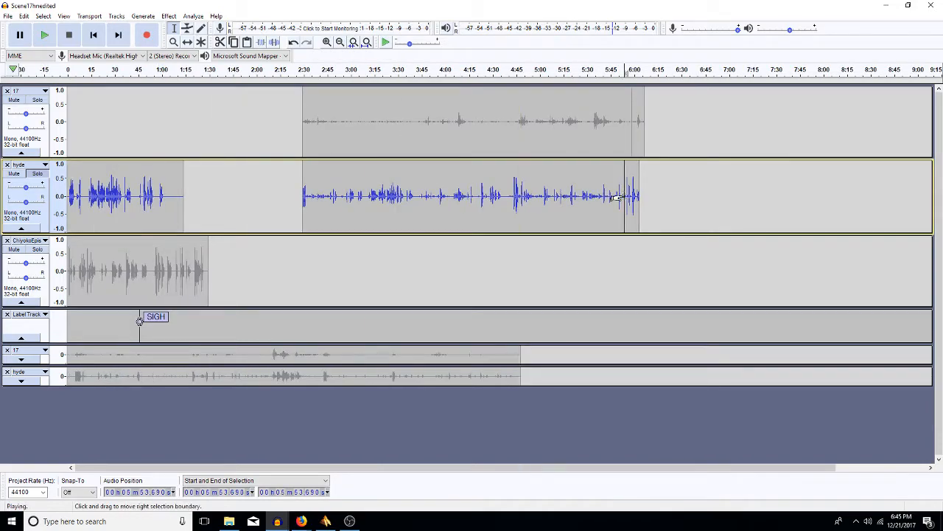
key("space")
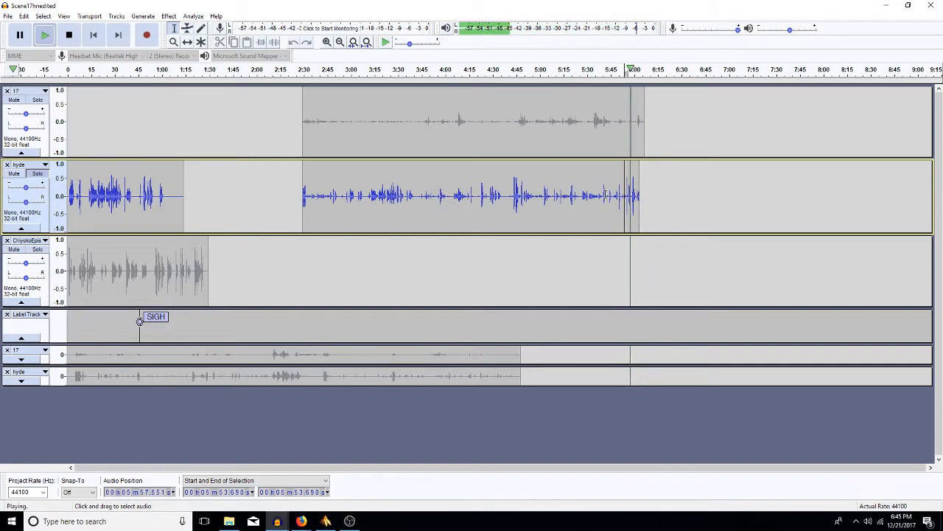
left_click(603, 195)
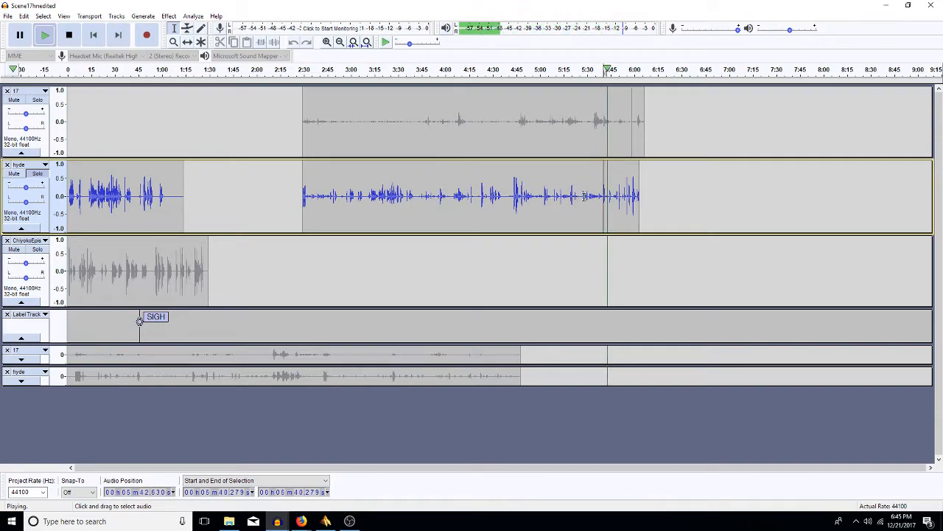
left_click(582, 198)
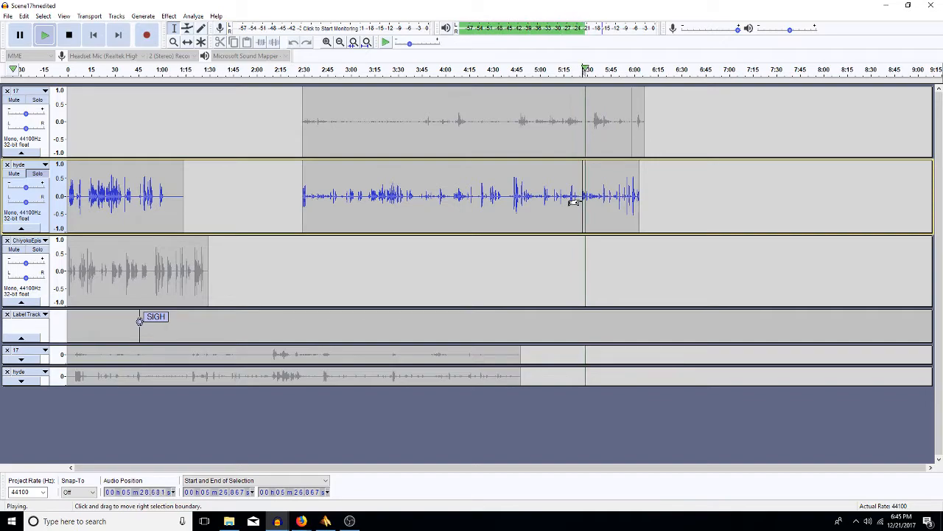
left_click(564, 198)
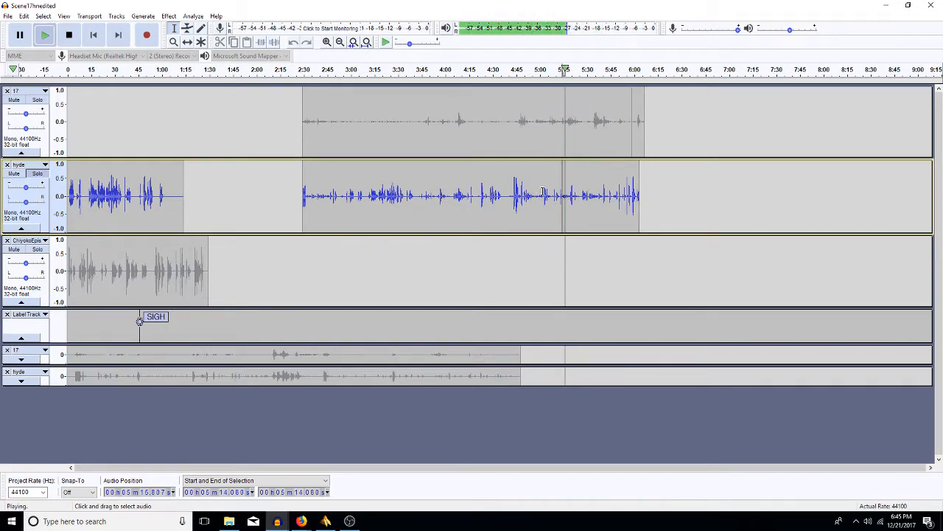
left_click(546, 197)
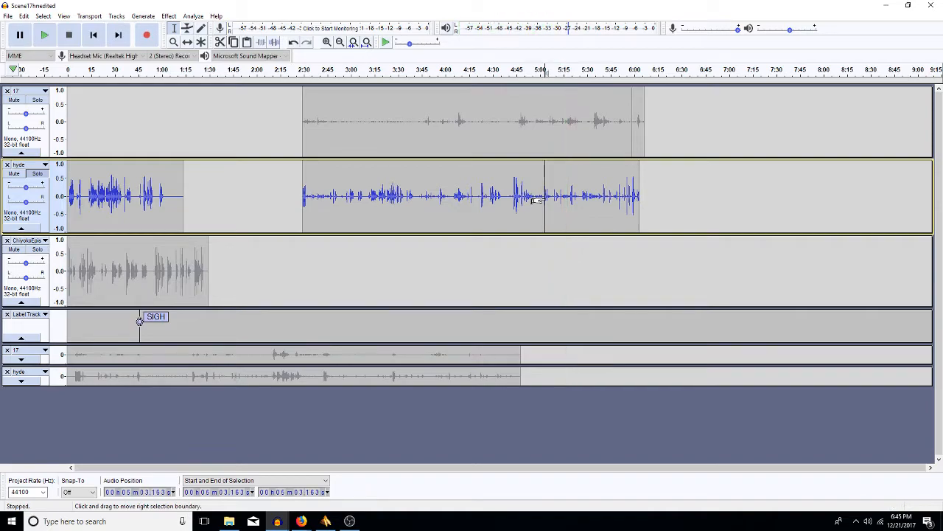
left_click(514, 199)
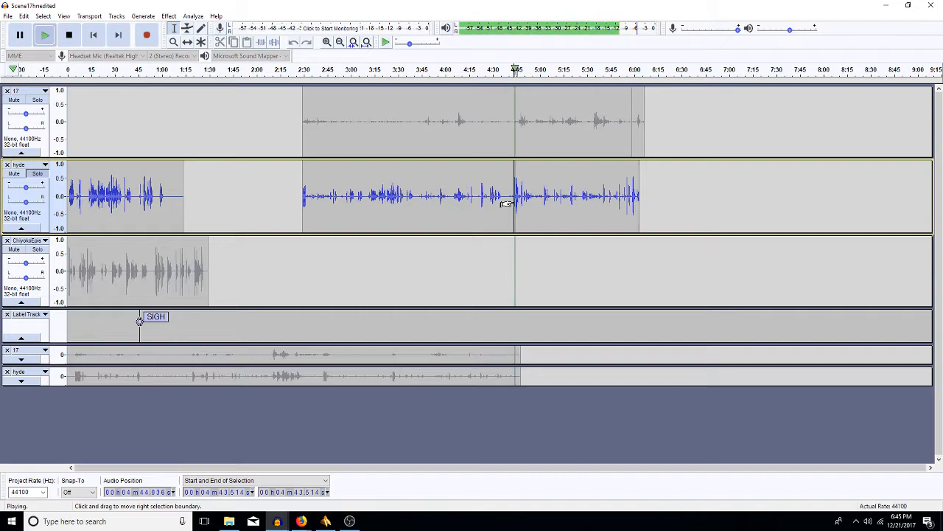
key("space")
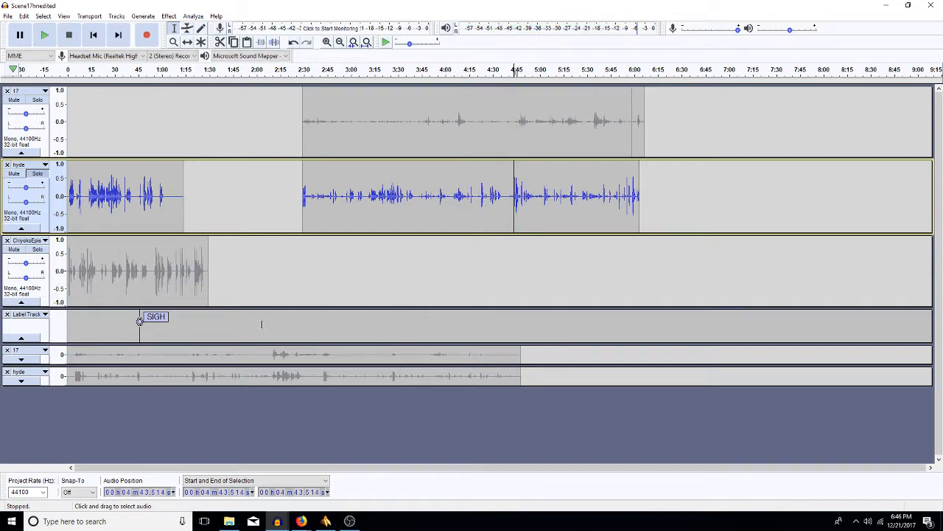
Delete the later clips starting at 2:29.473 on the upper 17 and hyde tracks, including the leftover piece on track 17
double_click(371, 127)
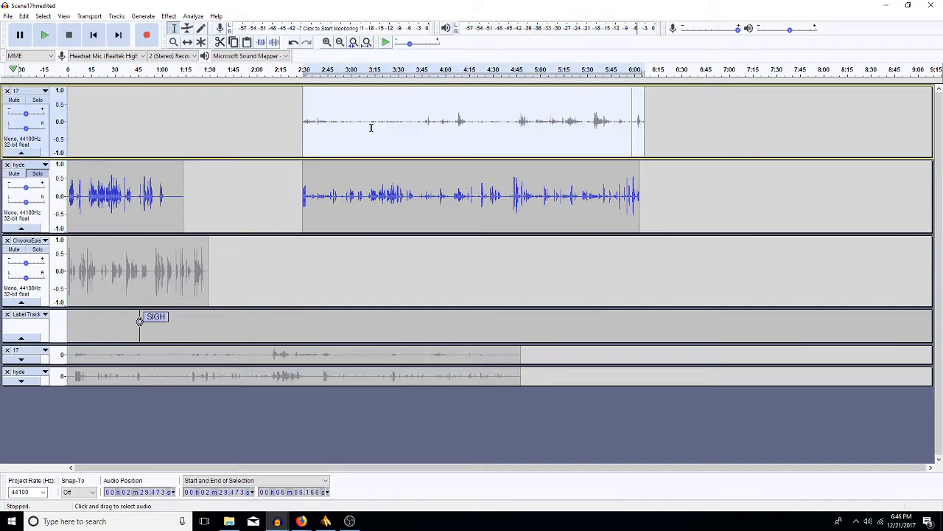
key("shift+Down")
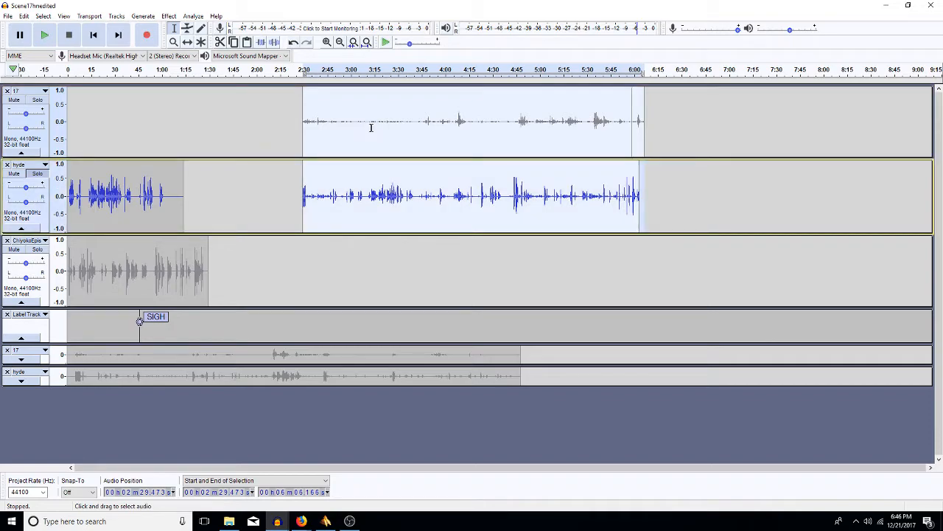
left_click(295, 258)
double_click(334, 220)
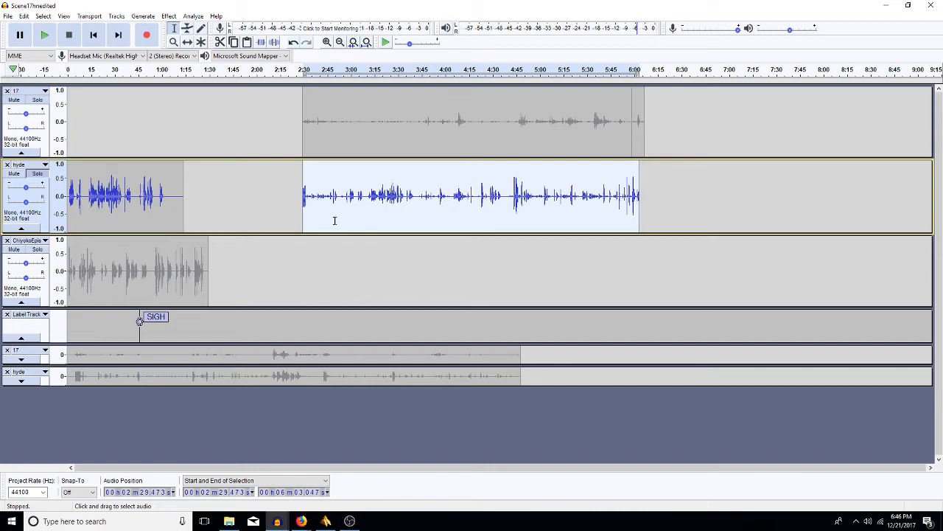
key("shift+Up")
key("Delete")
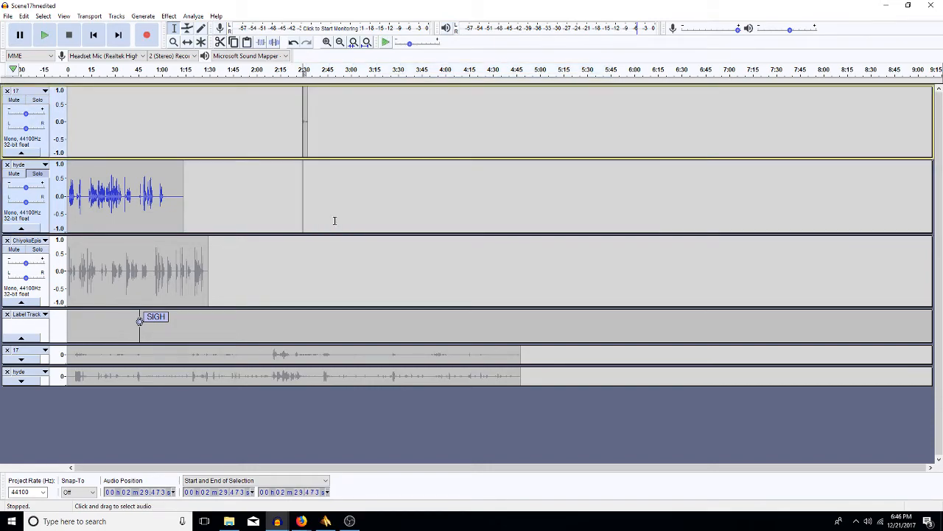
left_click_drag(297, 143, 356, 153)
key("Delete")
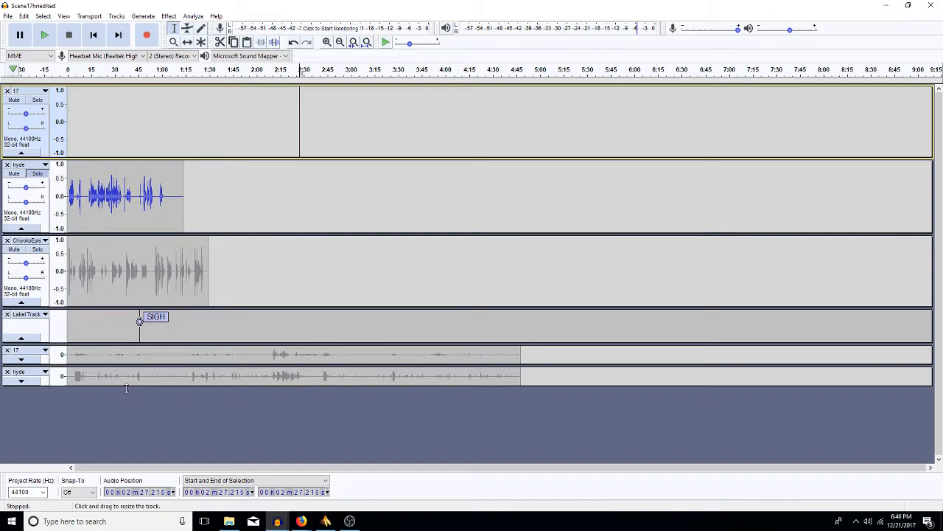
Enlarge the collapsed hyde track below the label track to make its waveform readable
left_click_drag(128, 389, 162, 448)
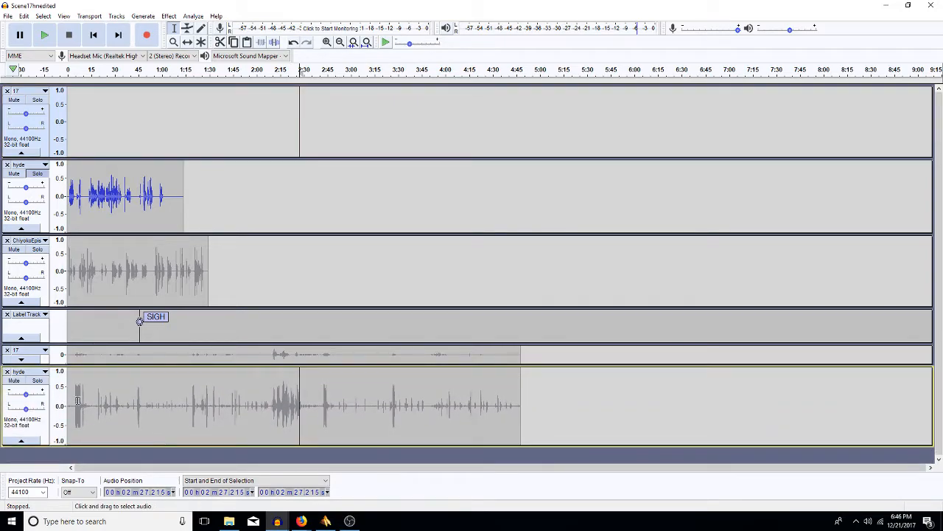
Solo the lower hyde track instead of the upper one and audition it from about 0:43.7
left_click(39, 381)
left_click(36, 173)
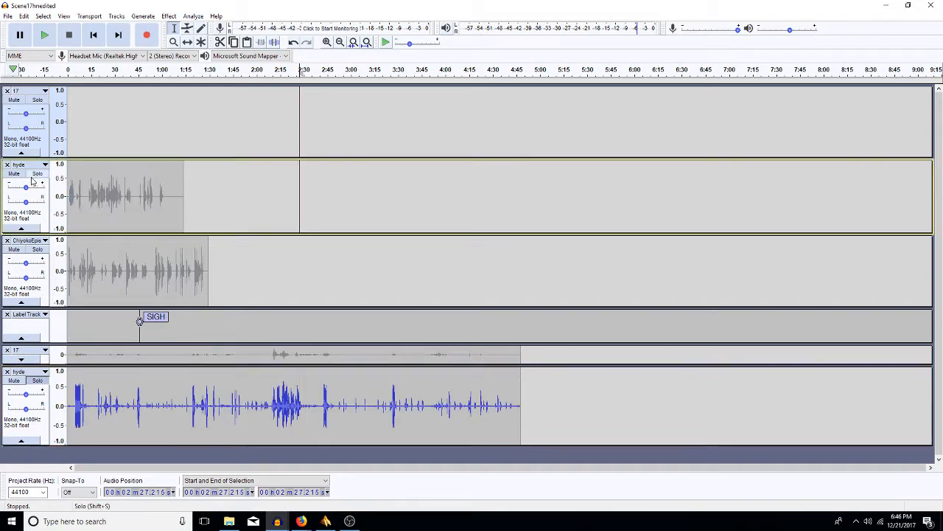
left_click(137, 411)
key("space")
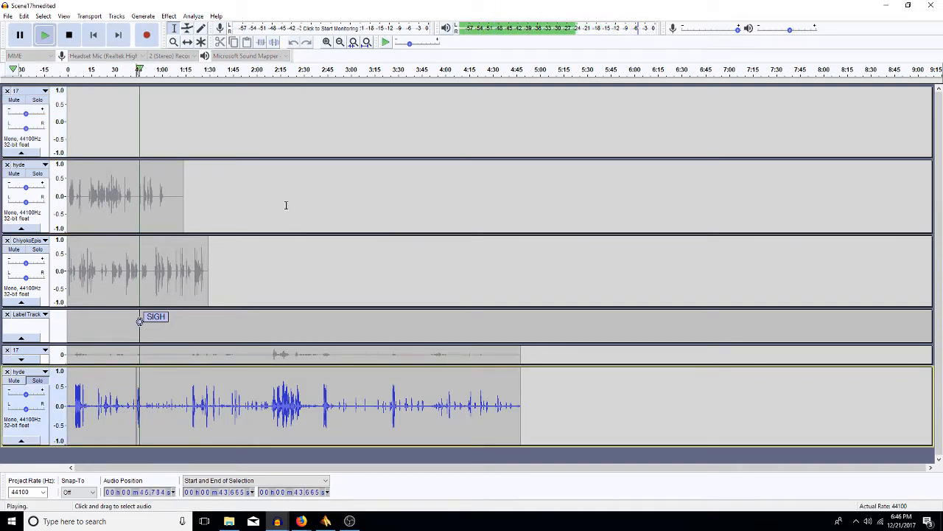
left_click(326, 42)
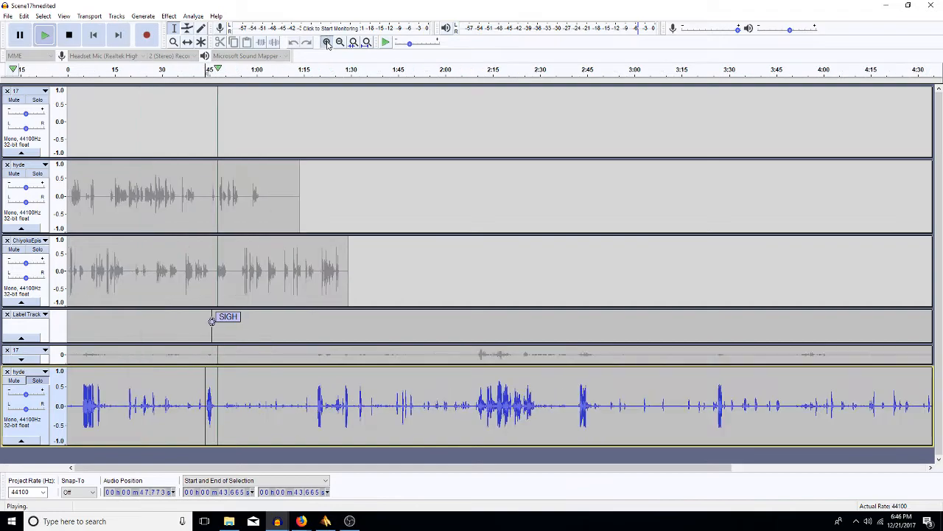
left_click(327, 42)
left_click(326, 42)
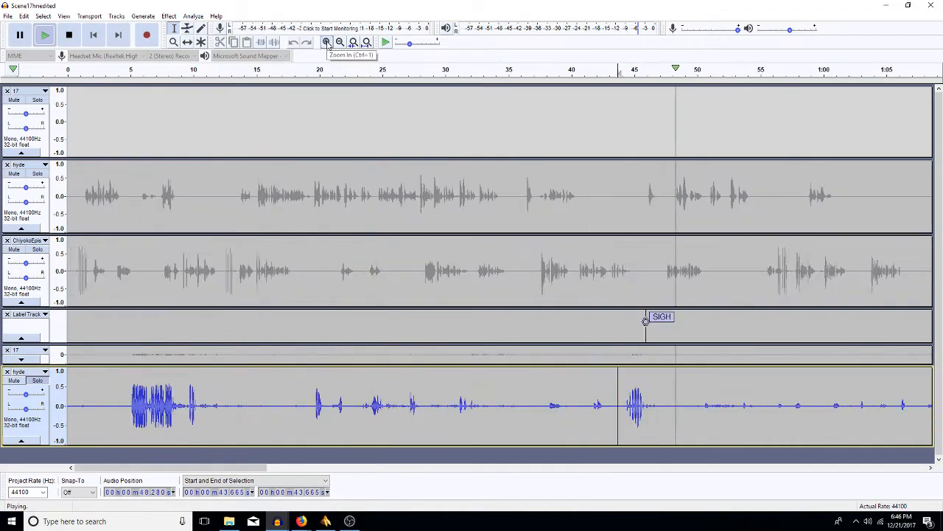
Audition the lower hyde track from about 0:19.6 and 0:57.4 to look for a better sigh
left_click(315, 405)
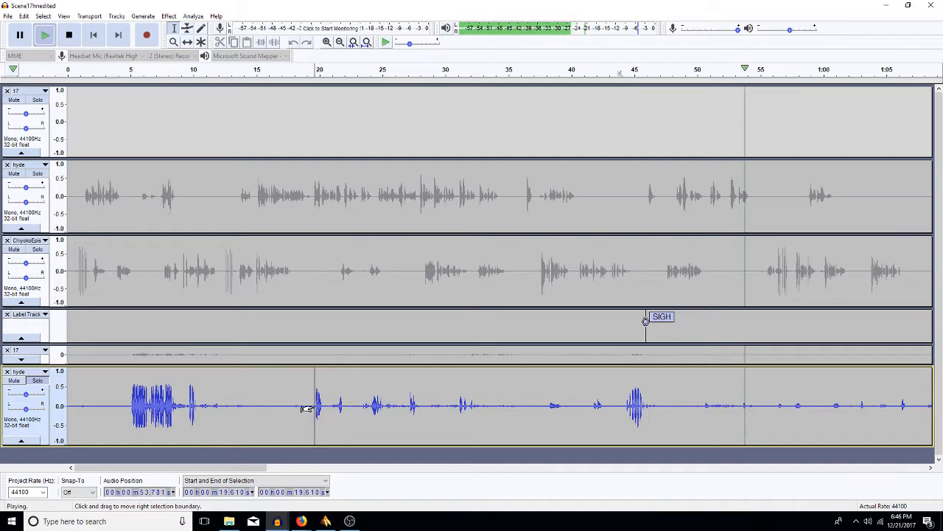
key("space")
key("space")
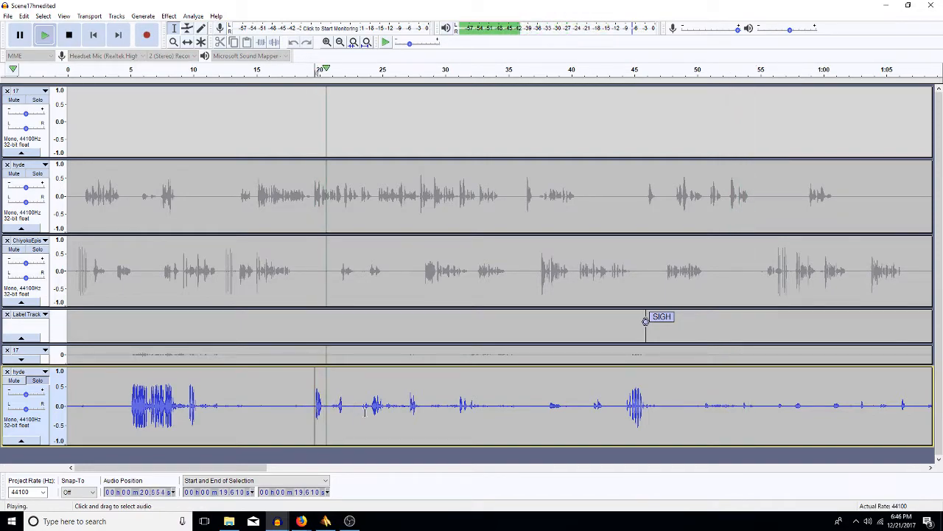
left_click(542, 468)
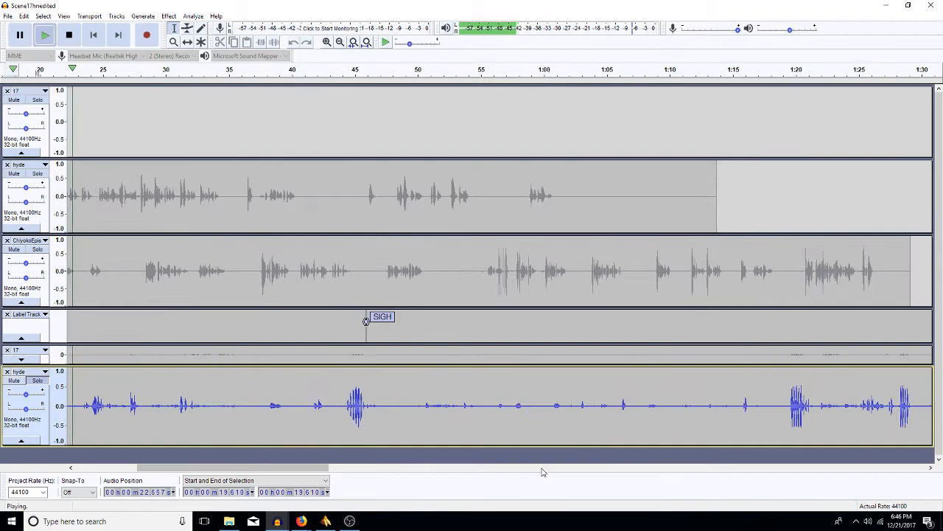
left_click(511, 413)
key("space")
key("space")
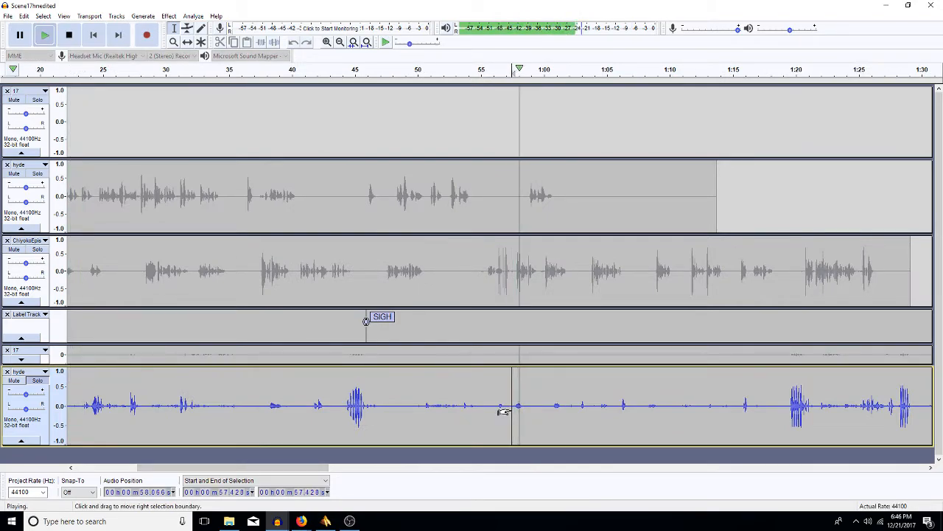
Check the lower hyde track from about 1:06.1 and mark 1:07.759 to 1:10.060 with a blank label
left_click(621, 407)
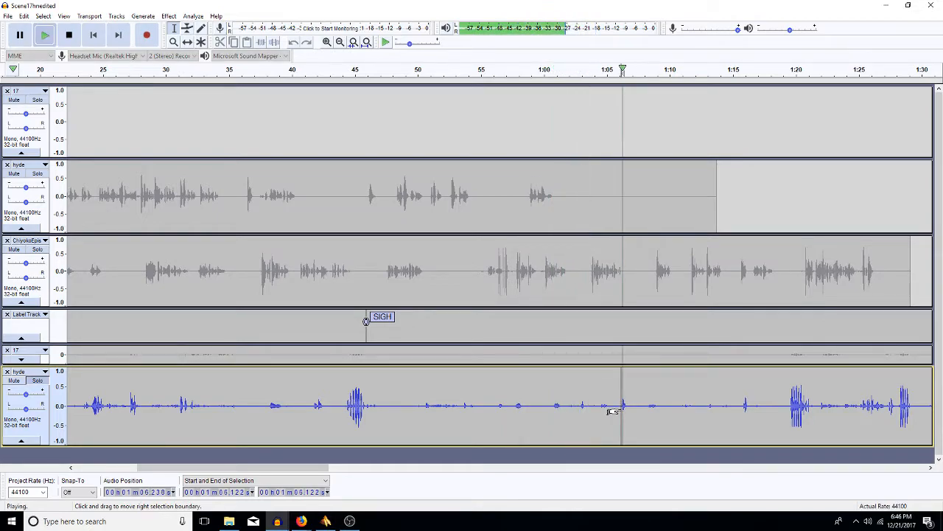
left_click(742, 410)
left_click_drag(642, 410, 671, 417)
key("ctrl+b")
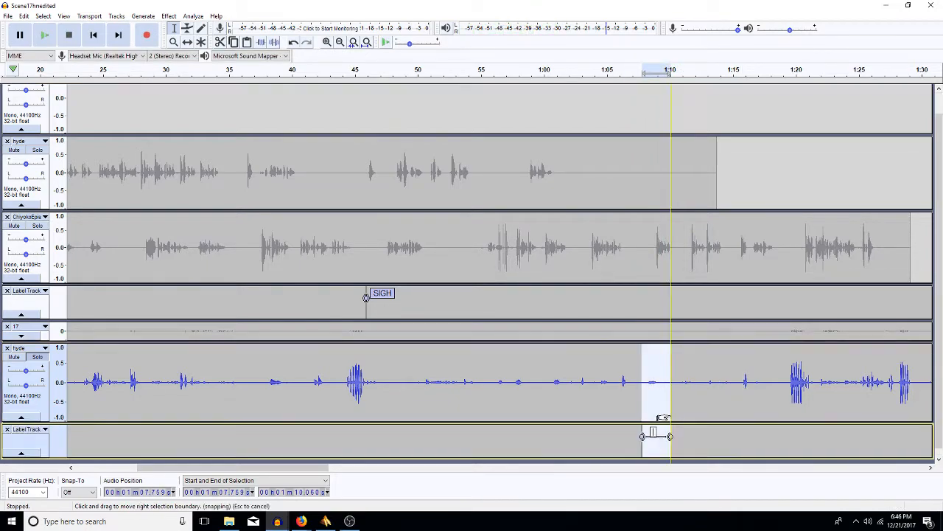
Audition the lower hyde track from about 1:15.7 and 1:44.4, listening past 2:00 for another usable sigh
left_click(741, 382)
key("space")
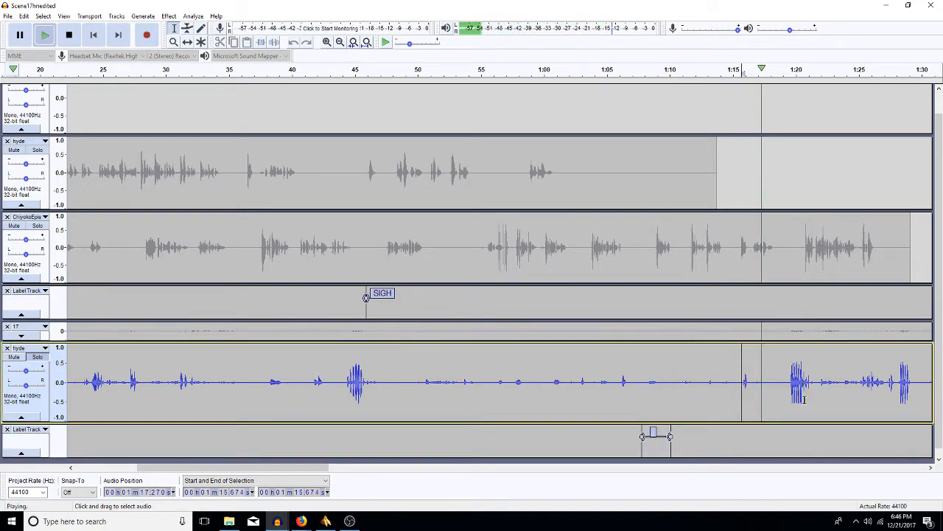
left_click(932, 469)
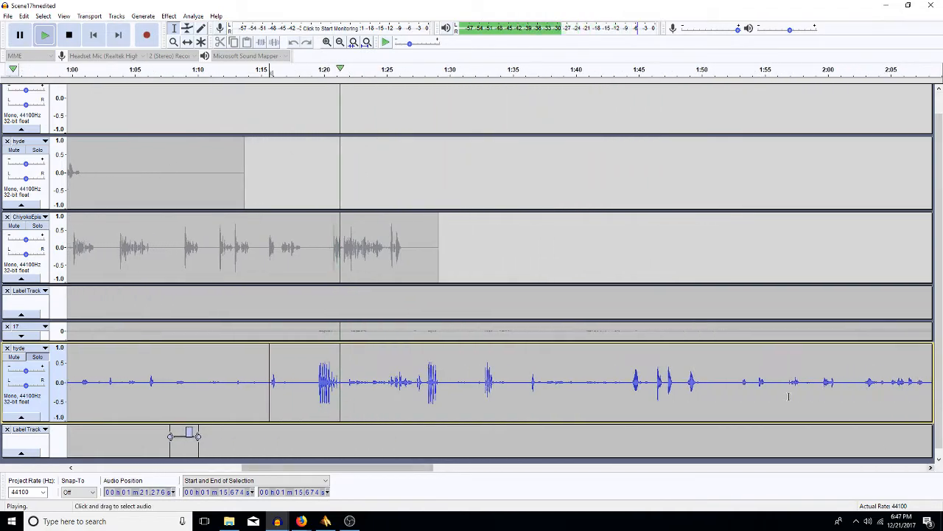
left_click(631, 382)
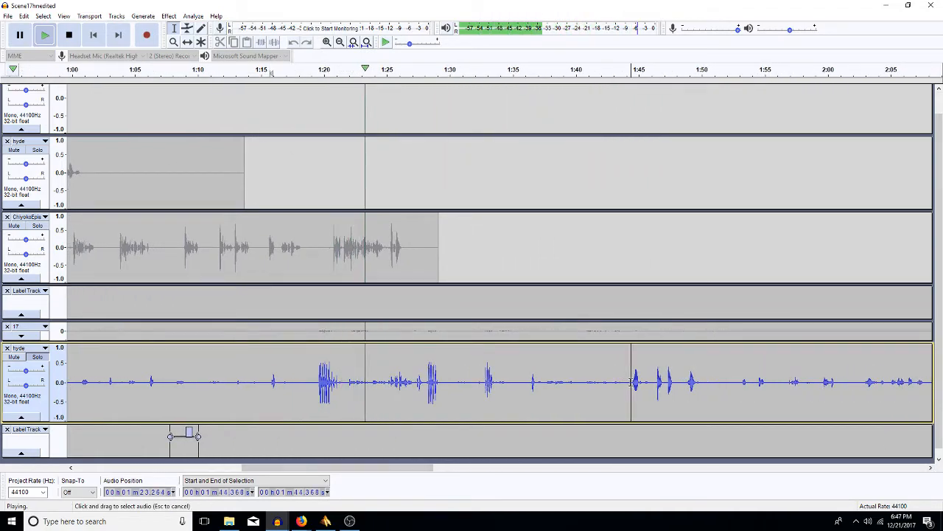
left_click(685, 385)
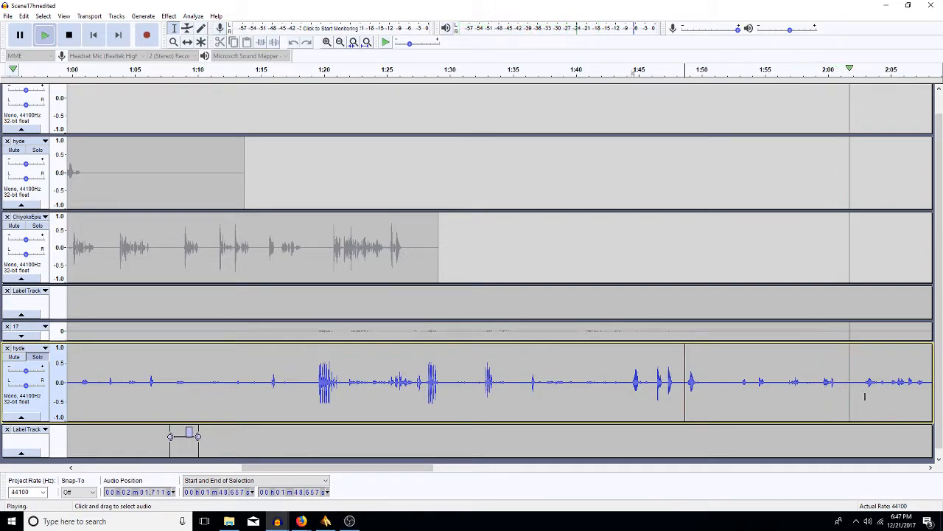
left_click(827, 389)
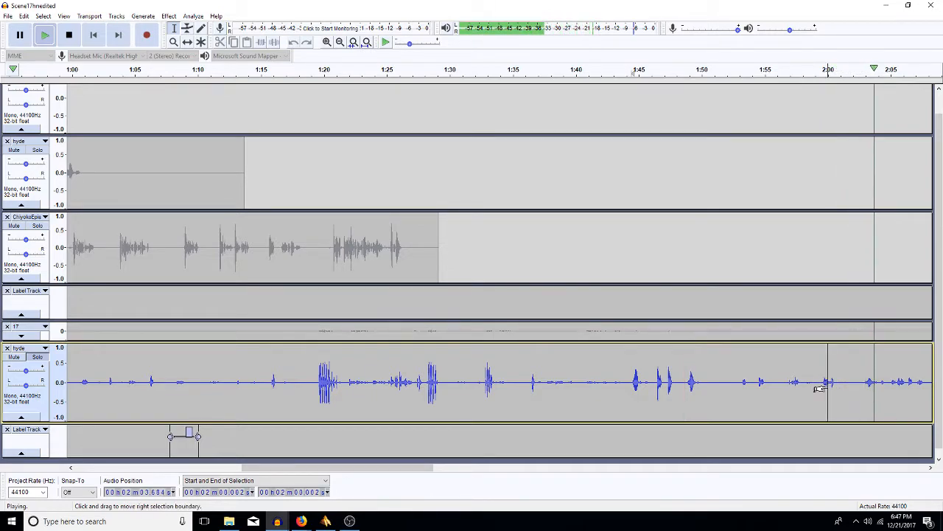
left_click(930, 467)
left_click_drag(930, 470, 930, 469)
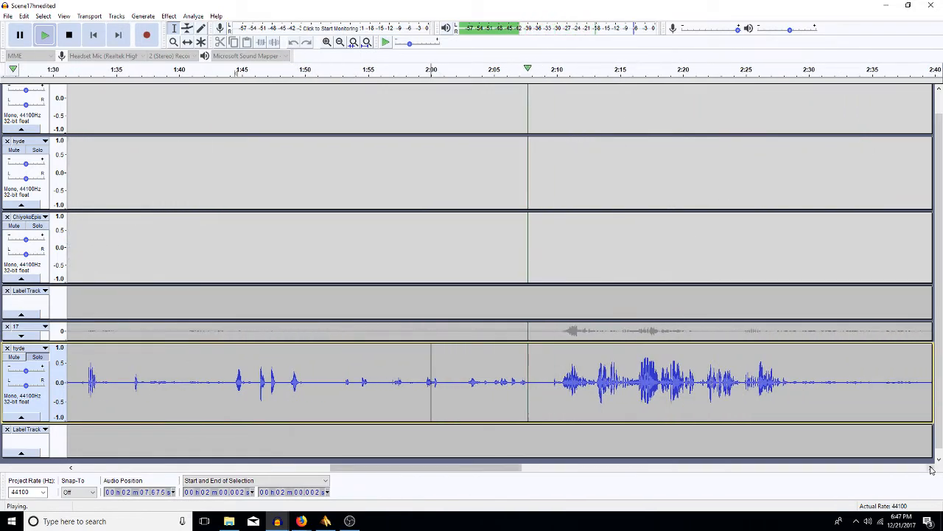
left_click(931, 470)
left_click(932, 470)
left_click(932, 469)
left_click(931, 470)
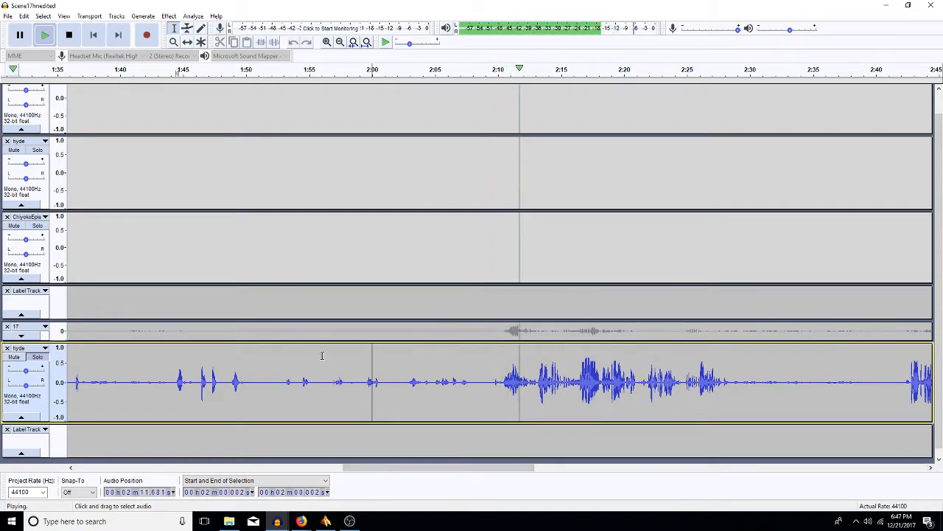
Mark the sound between 1:59.456 and 2:00.821 on the lower hyde track with a blank label
key("space")
mouse_move(365, 382)
left_mouse_down()
mouse_move(391, 385)
mouse_move(382, 389)
left_mouse_up()
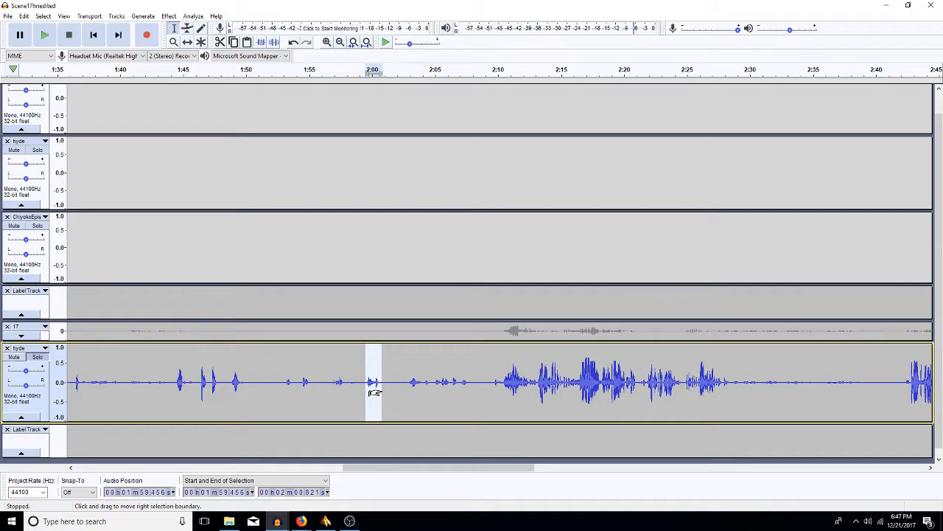
key("space")
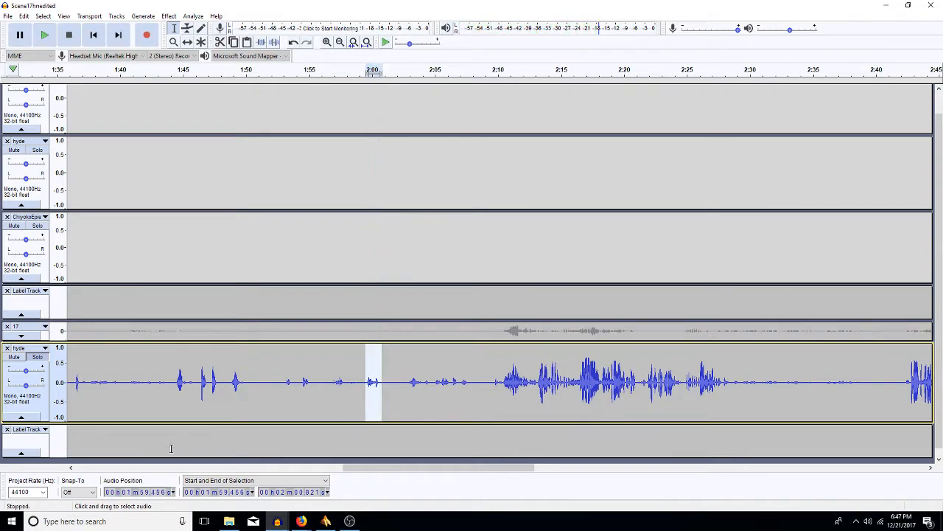
left_click(71, 467)
left_click_drag(70, 468, 71, 467)
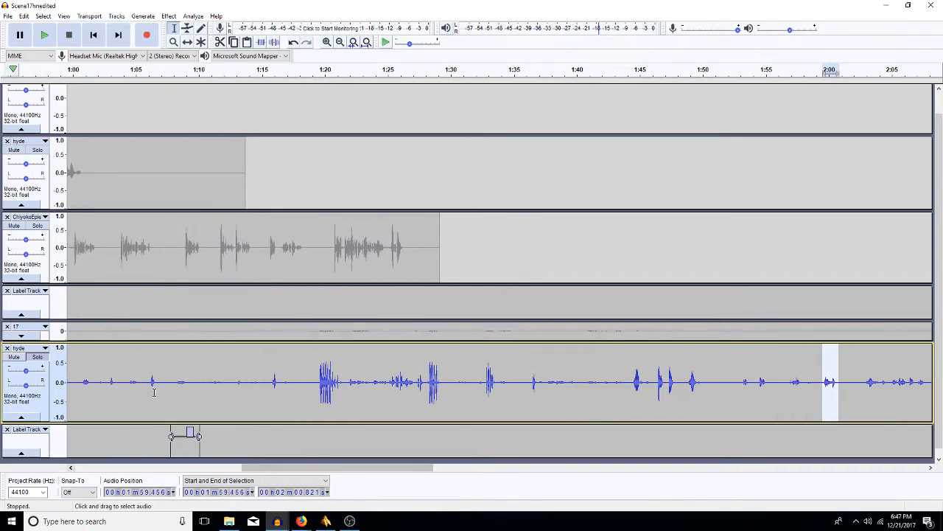
key("ctrl+b")
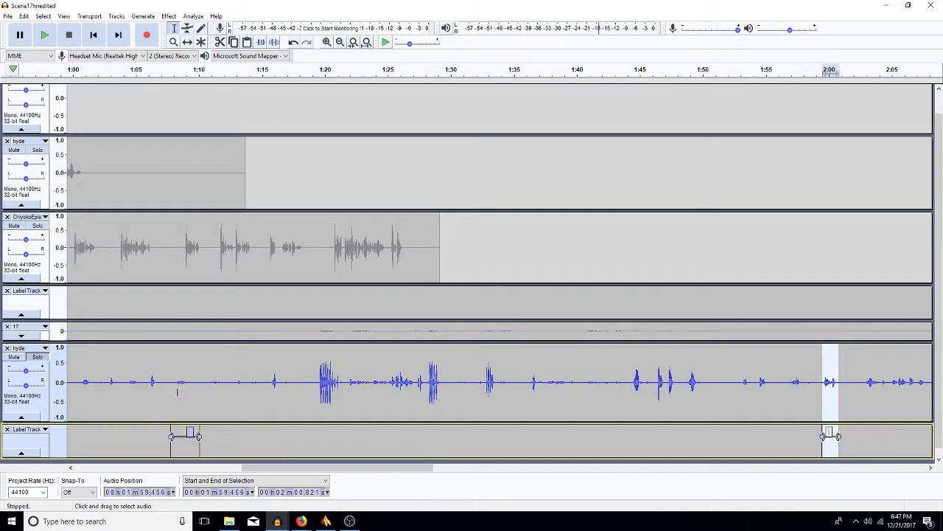
Audition the first labelled take on the lower hyde track from 1:07.759
left_click(163, 398)
key("space")
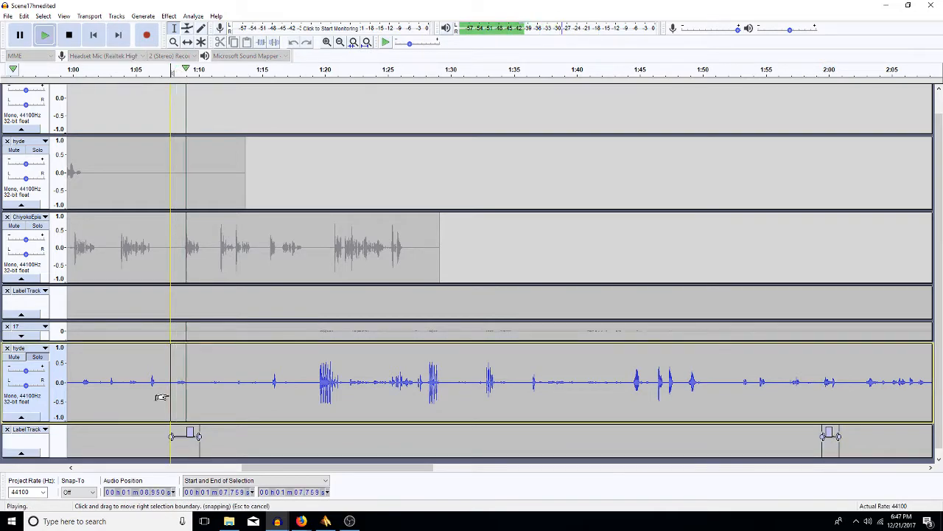
key("space")
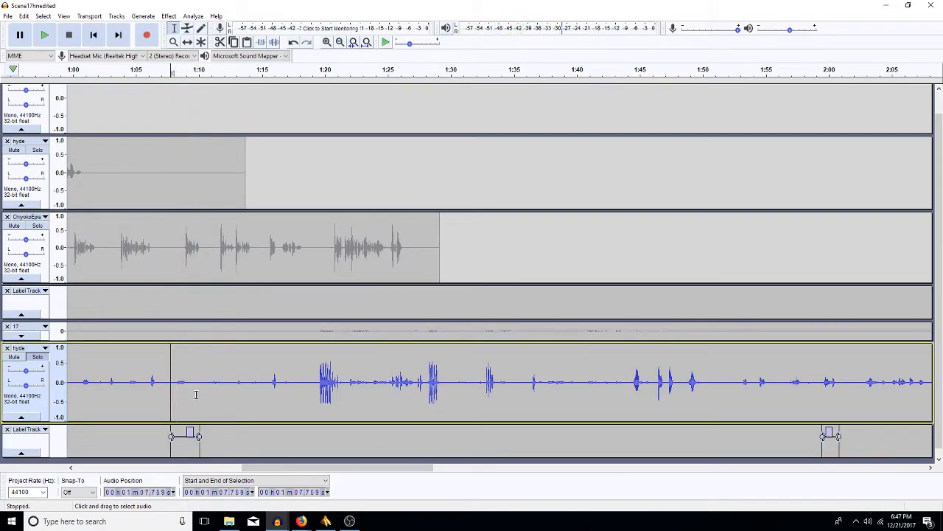
Replace the upper hyde sound at the SIGH label, 45.871 s, with a copy of the lower hyde track's 1:08.149 to 1:09.085
left_click_drag(187, 391, 176, 396)
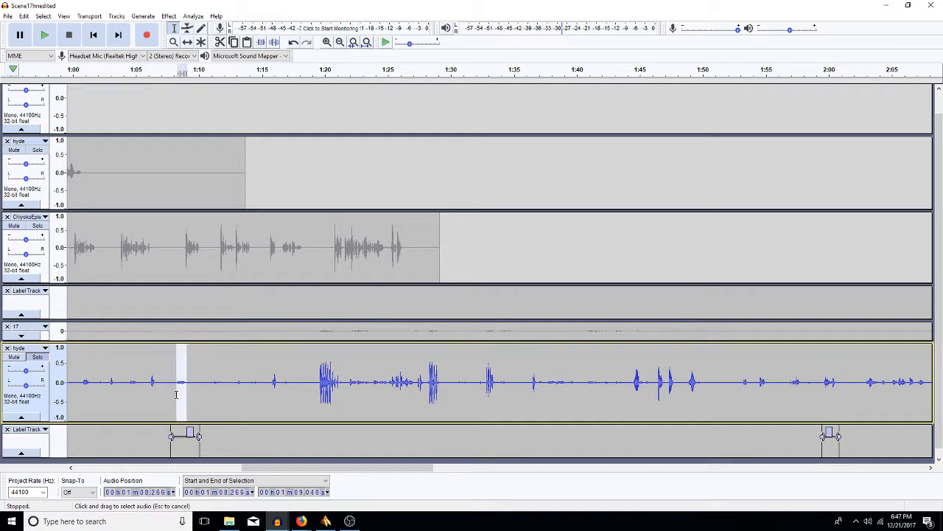
key("shift+Left")
key("shift+Left")
key("shift+Right")
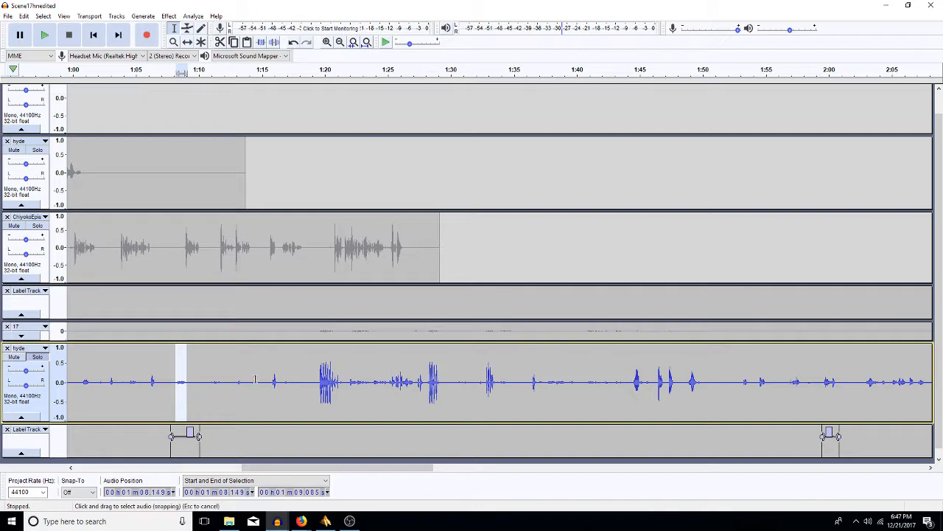
left_click(162, 467)
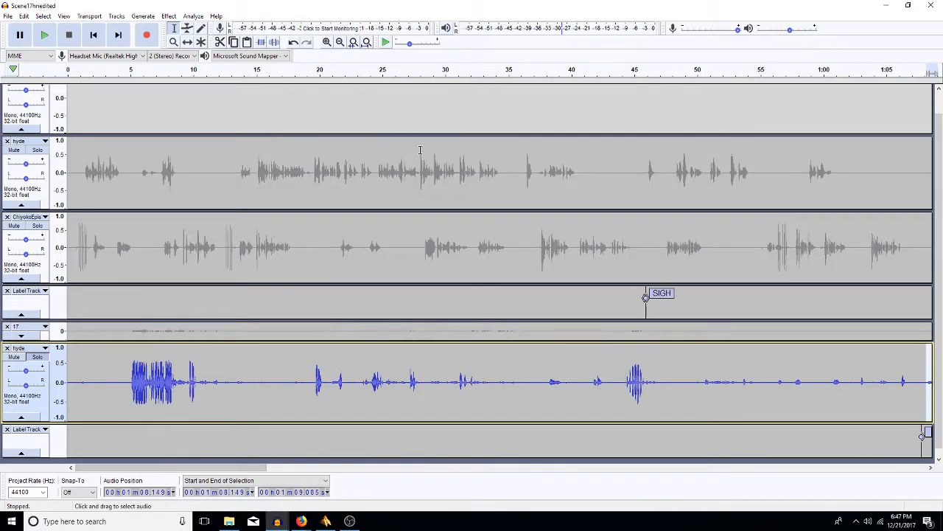
left_click_drag(658, 172, 646, 172)
key("ctrl+v")
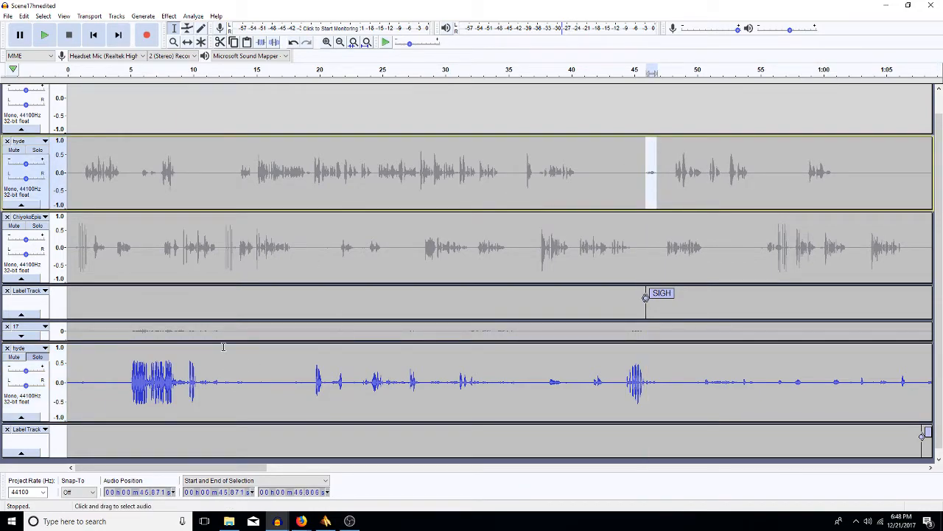
Solo the upper hyde track instead of the lower one, amplify the pasted sigh by 14 dB and play it back
left_click(37, 357)
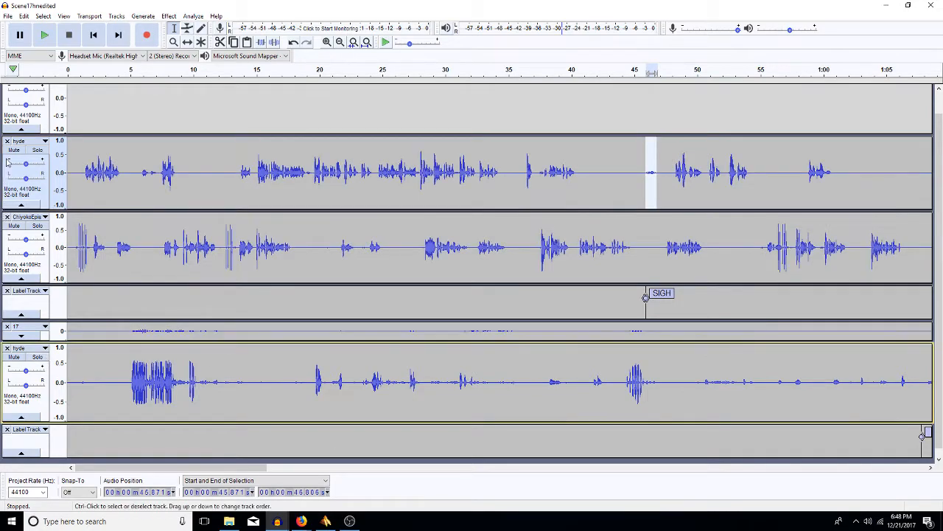
left_click(39, 152)
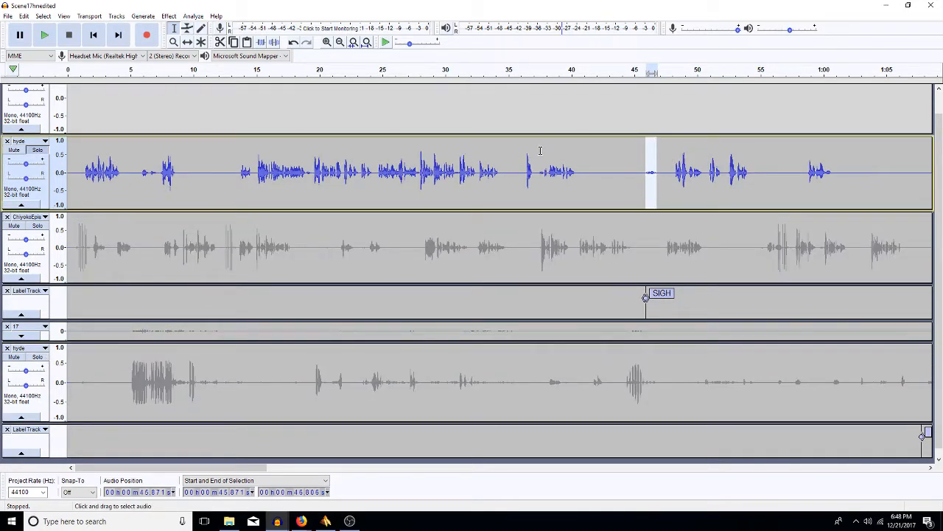
key("shift+a")
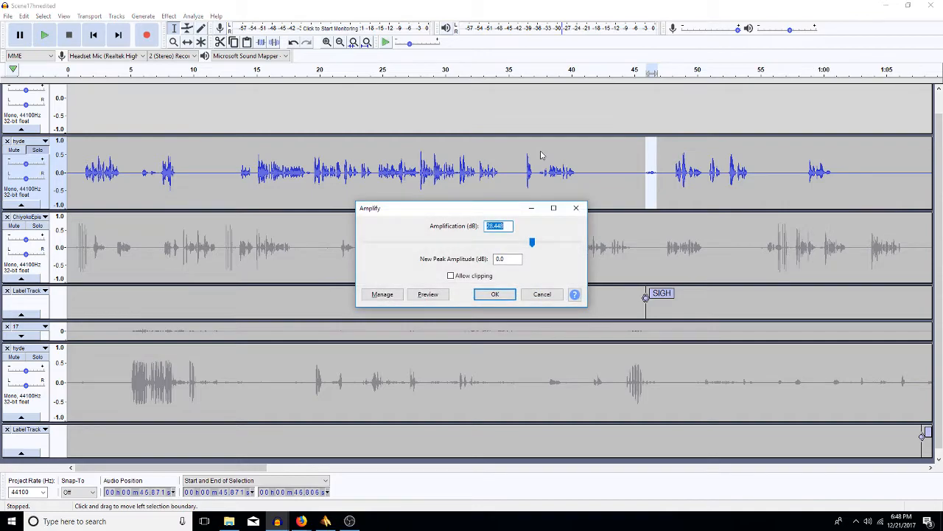
type("14")
key("Return")
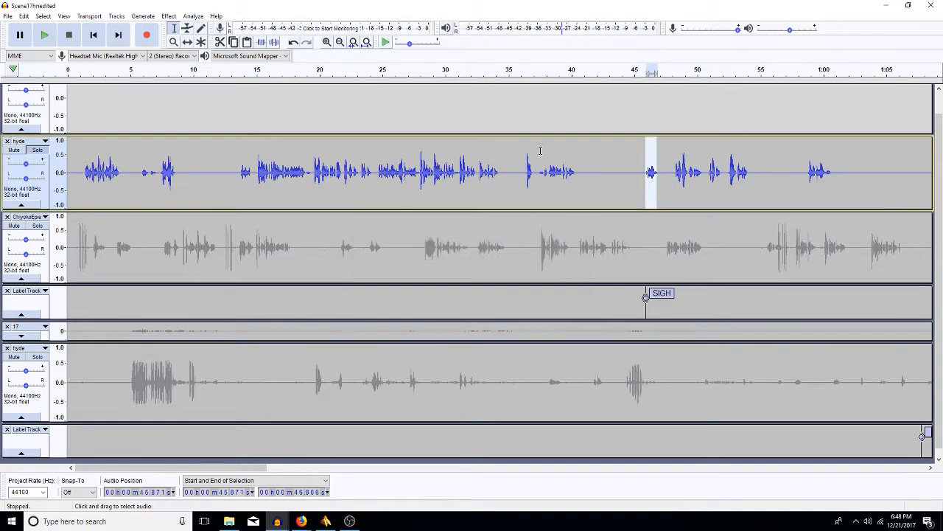
key("Left")
key("space")
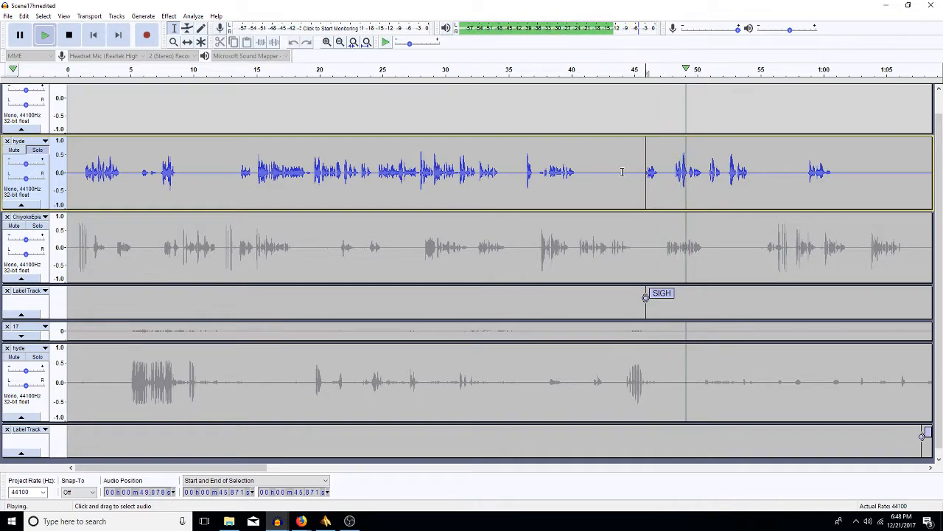
Apply a 300 Hz High Pass Filter with 6 dB rolloff to the upper hyde track between 45.381 s and 47.135 s, and audition it
left_click_drag(660, 173, 641, 190)
key("space")
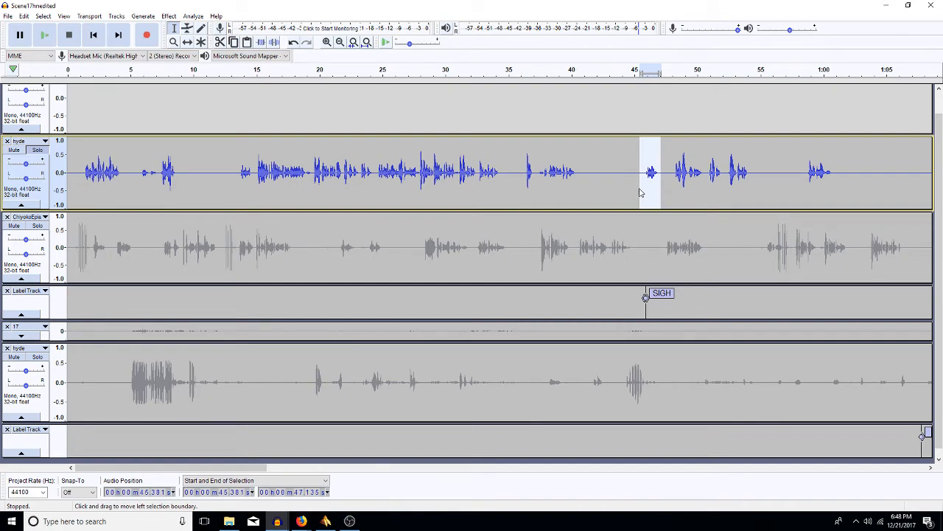
key("ctrl+r")
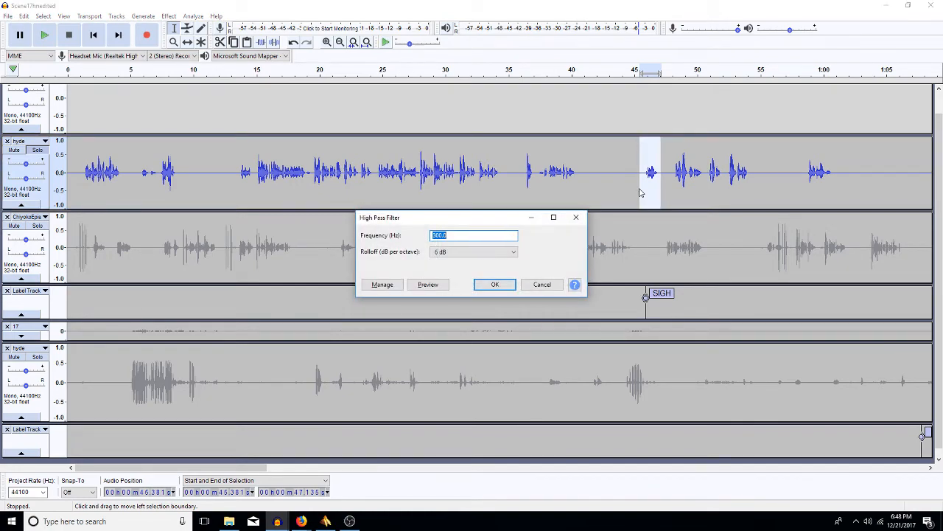
key("Return")
left_click(645, 189)
key("space")
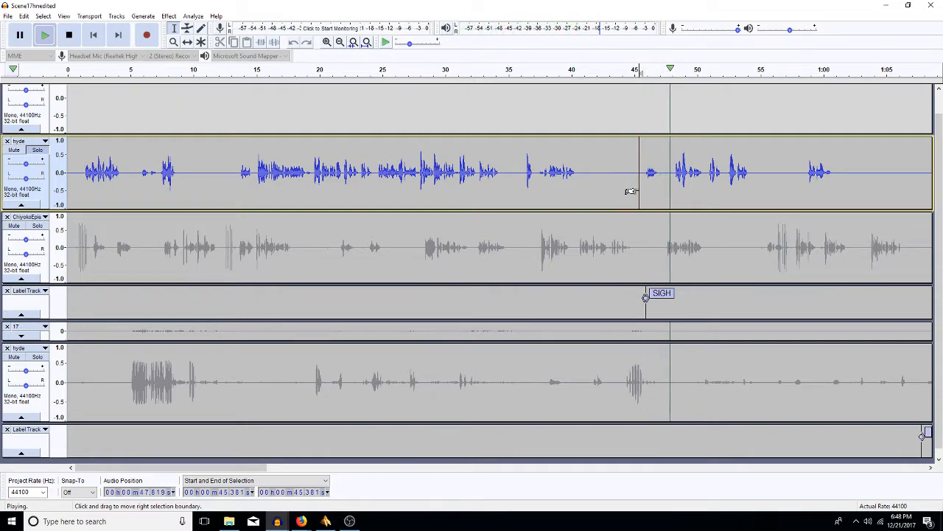
Stop playback and remove the lower 17 and hyde tracks together with both label tracks
key("space")
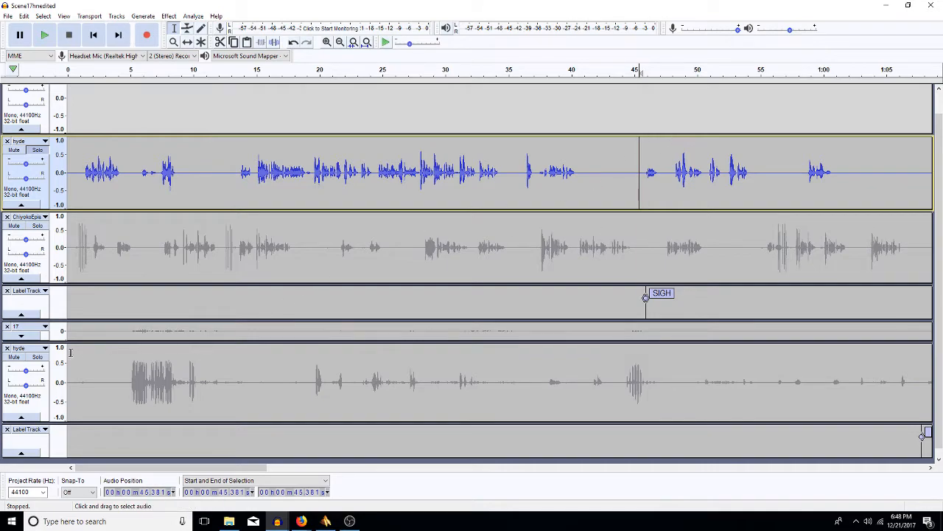
left_click(7, 327)
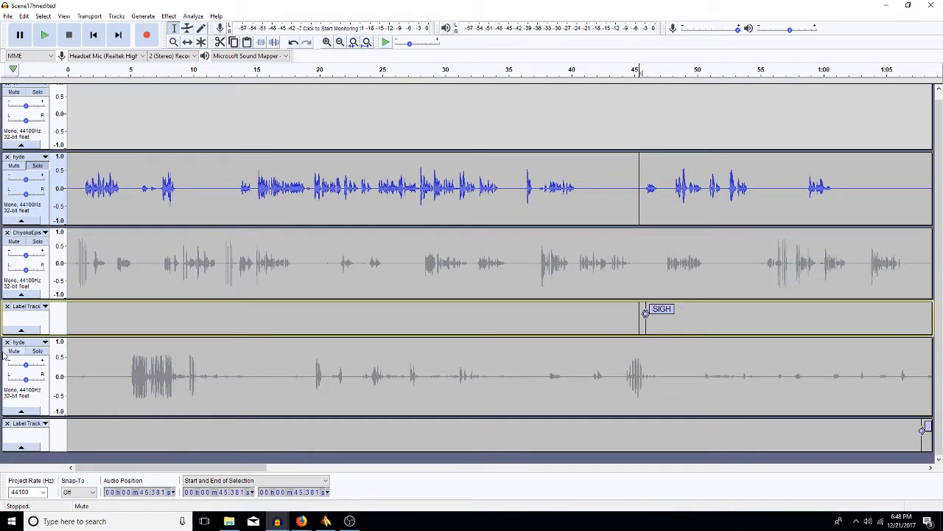
left_click(7, 342)
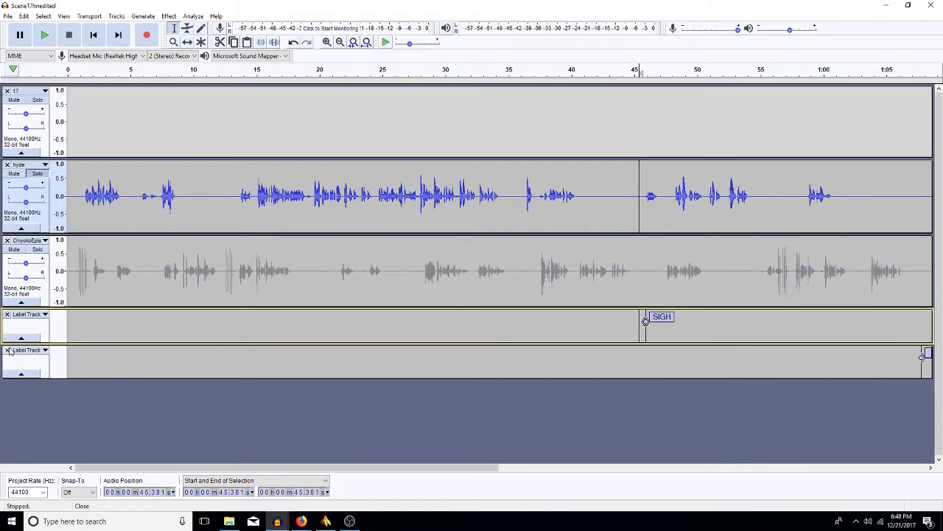
left_click(7, 350)
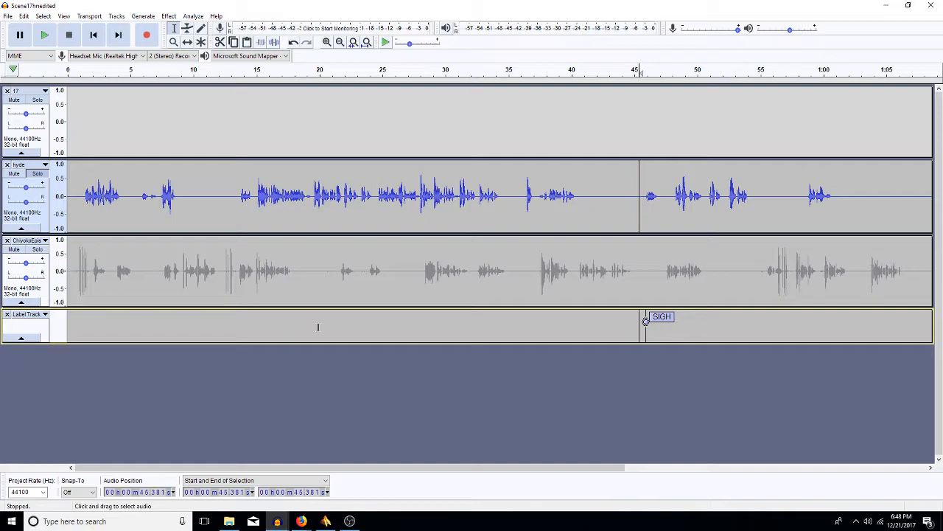
left_click(7, 314)
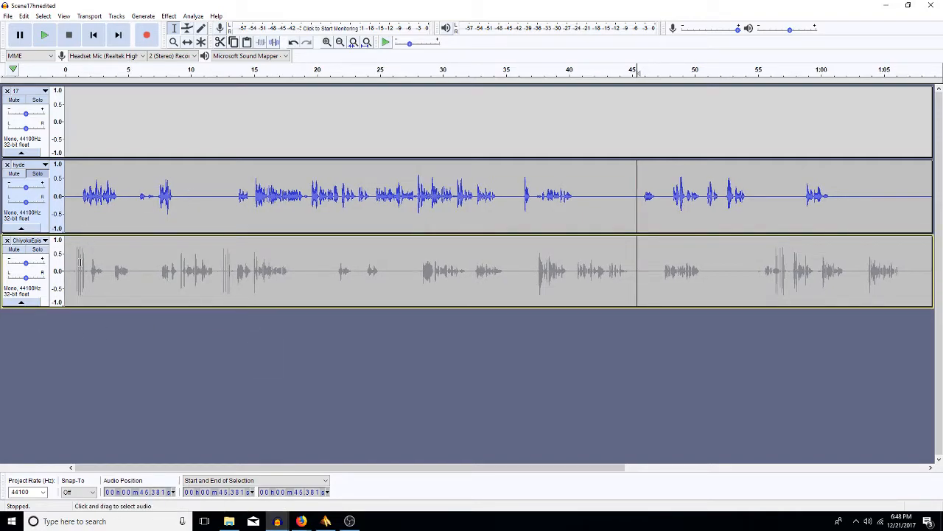
Solo the ChiyokoEpis track instead of hyde and audition its opening lines from 1.793 s
left_click(37, 173)
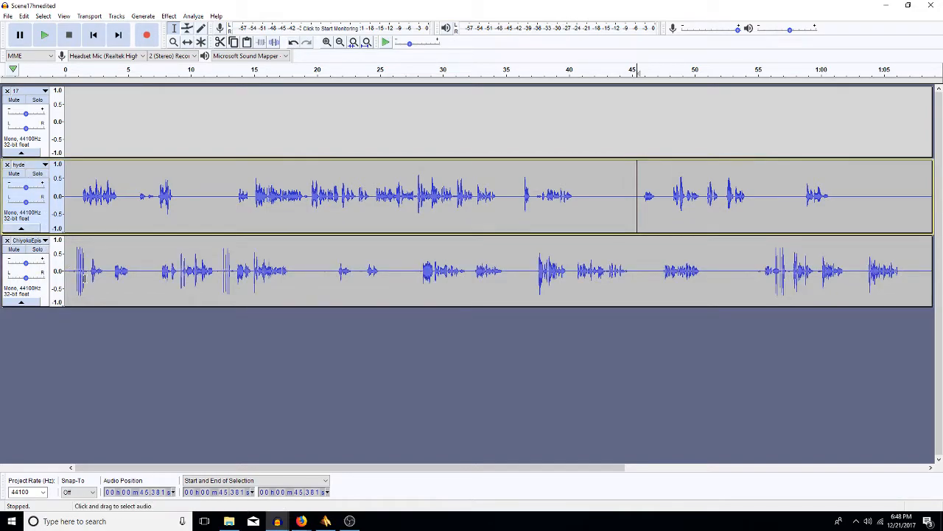
left_click(36, 249)
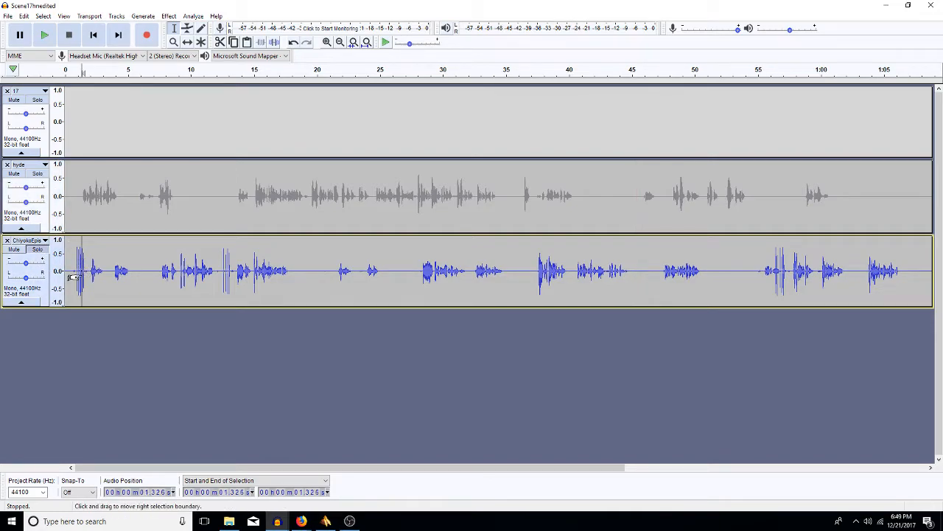
left_click(92, 272)
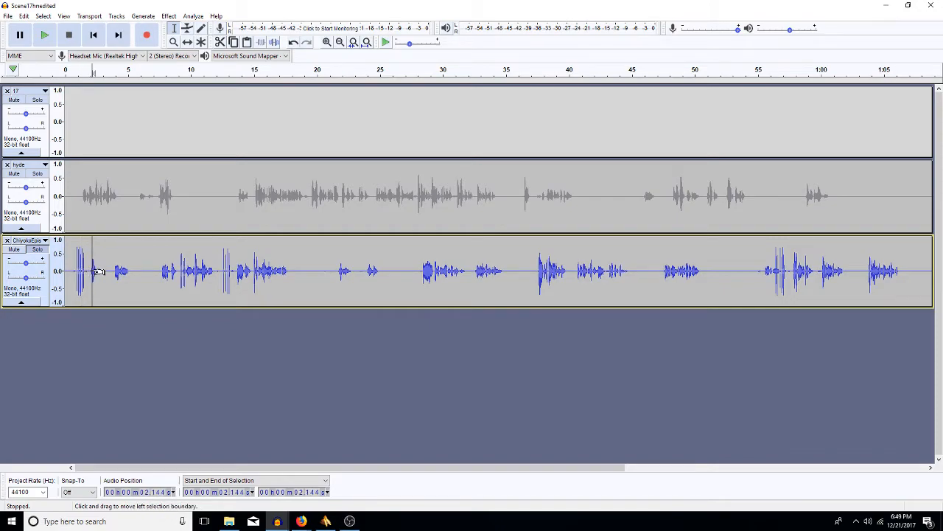
left_click(87, 272)
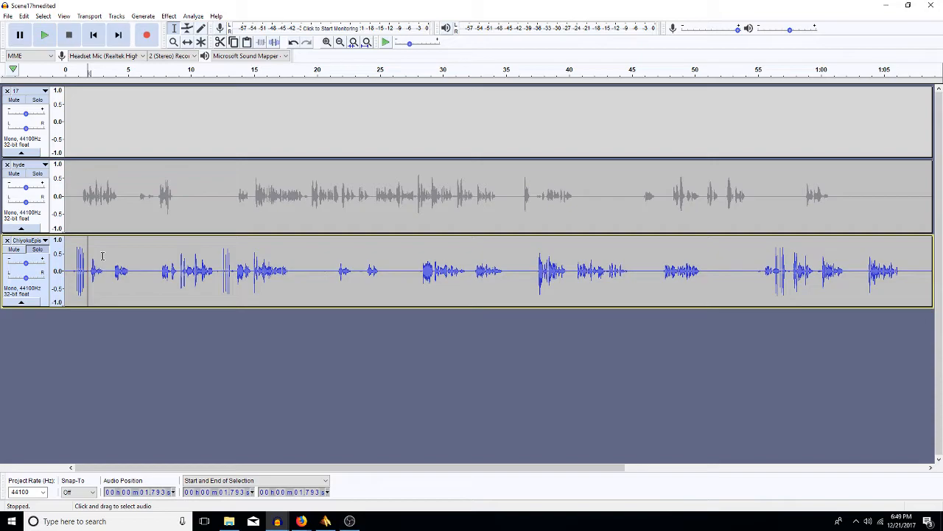
key("space")
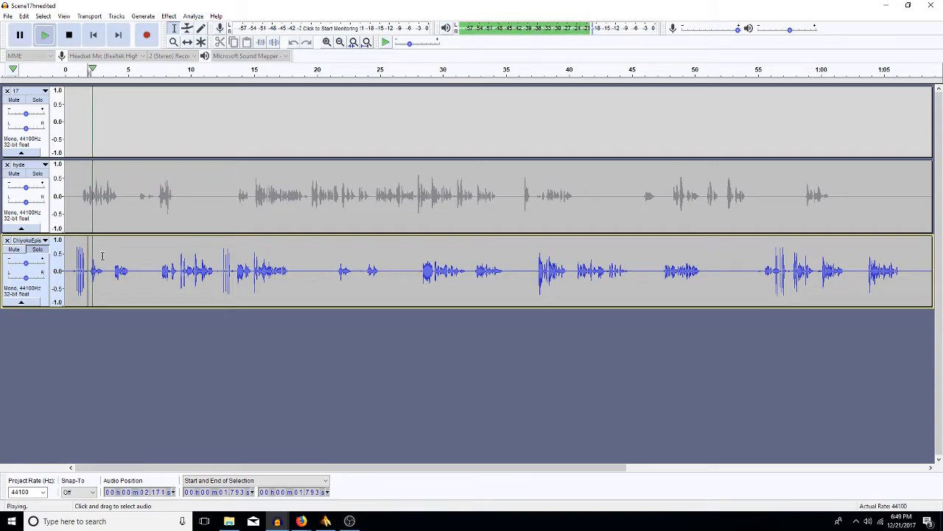
left_click(110, 273)
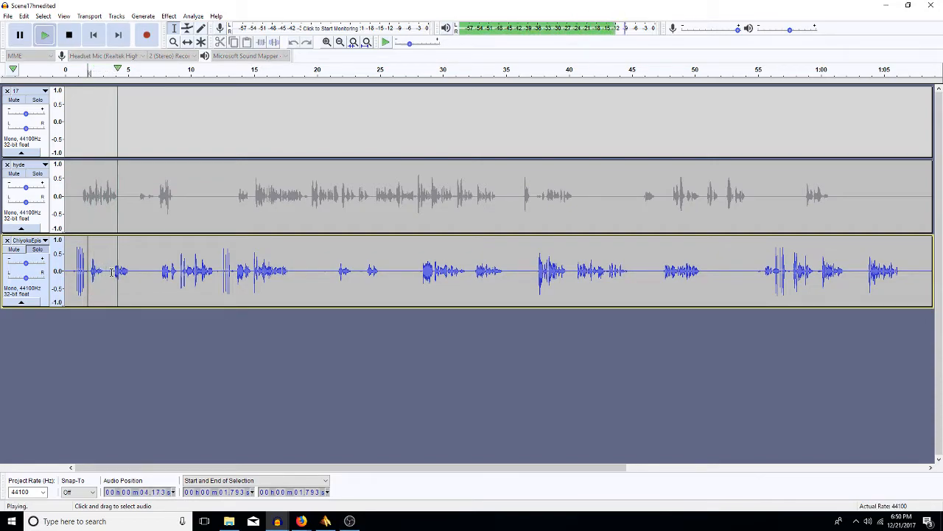
left_click(105, 273)
key("space")
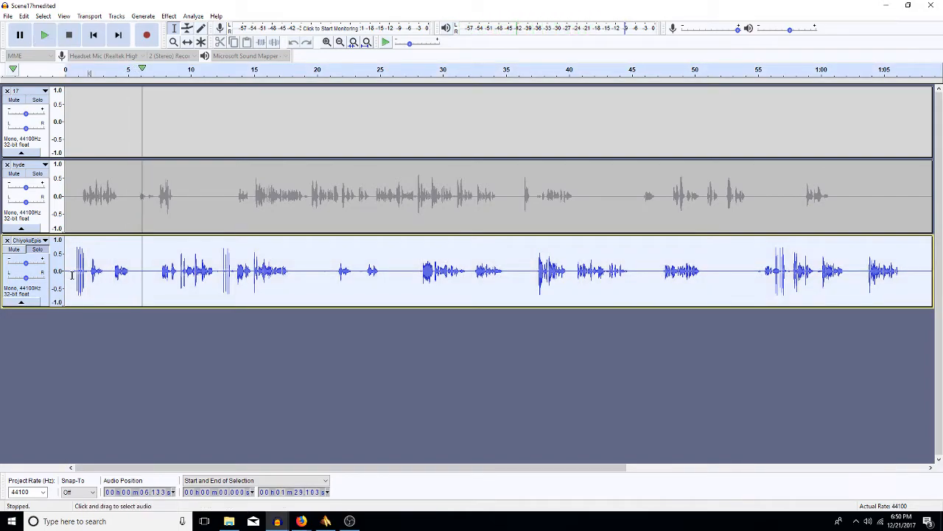
Silence the ChiyokoEpis track from the start to 3.197 s and from 6.823 s to 13.451 s
left_click_drag(105, 274, 64, 283)
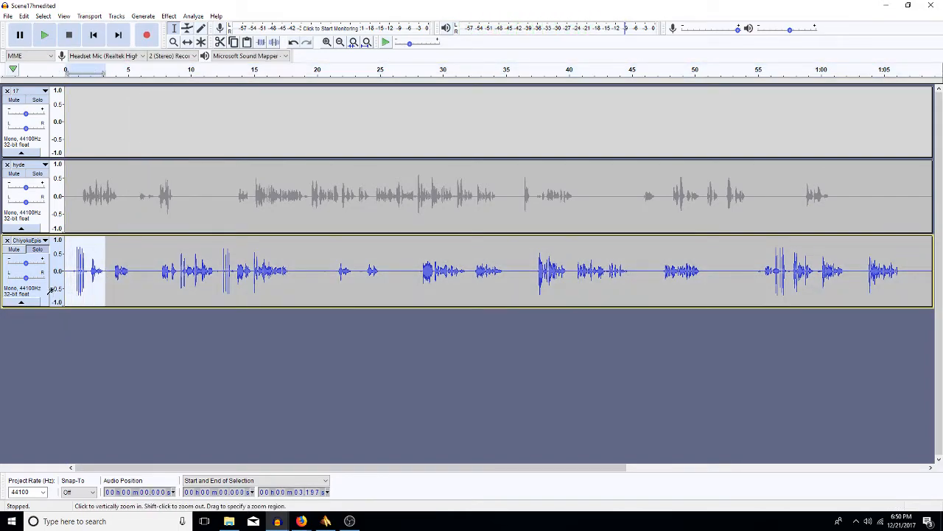
key("ctrl+l")
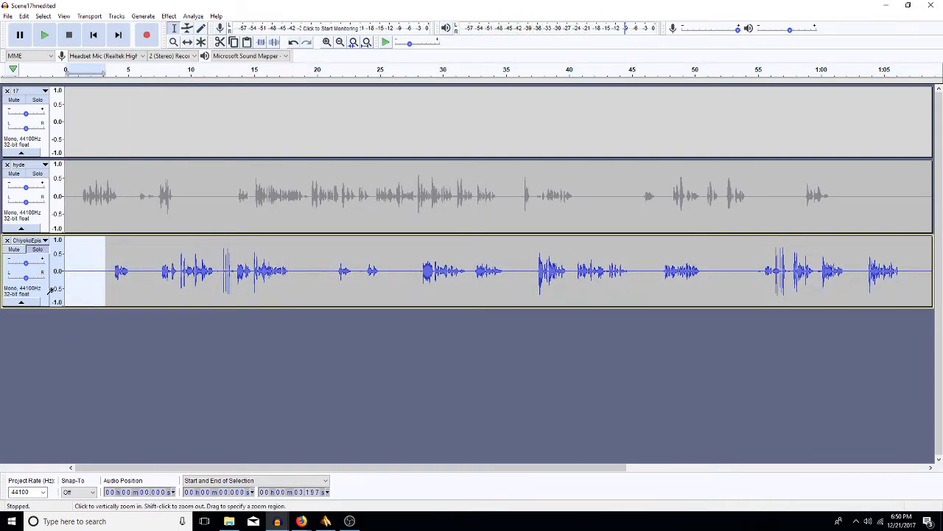
left_click(162, 273)
left_click(161, 274)
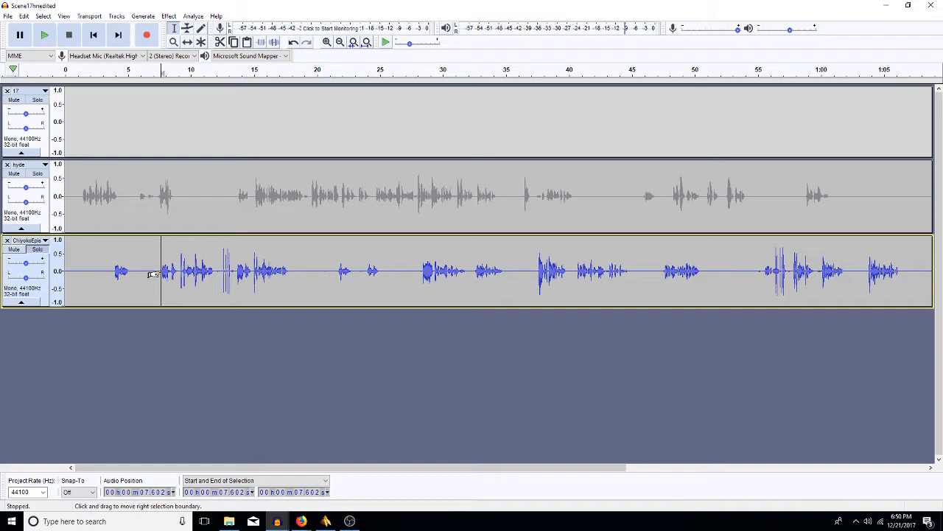
left_click(236, 271)
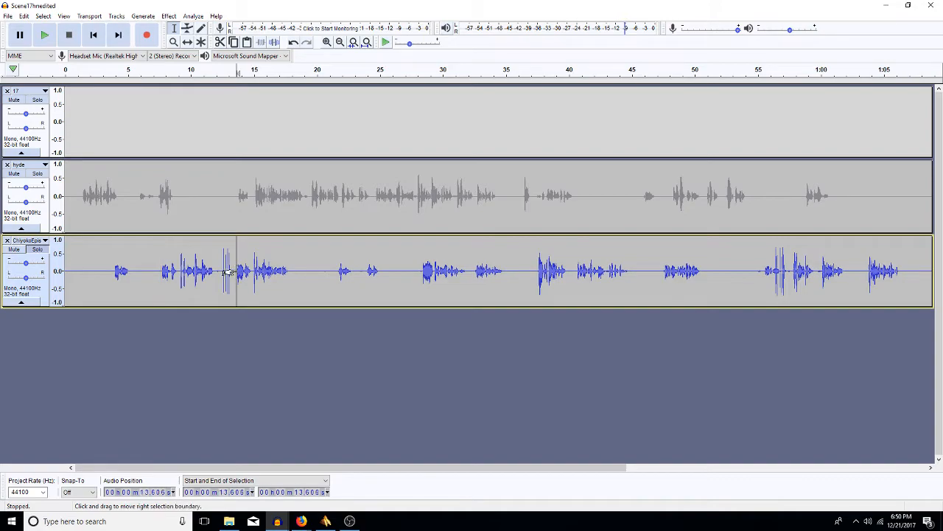
left_click_drag(227, 262, 153, 286)
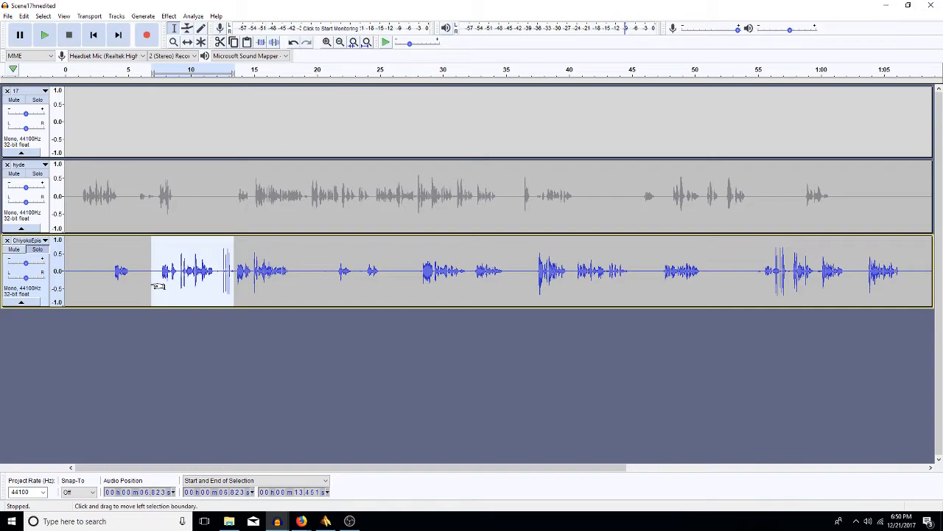
key("ctrl+l")
key("Right")
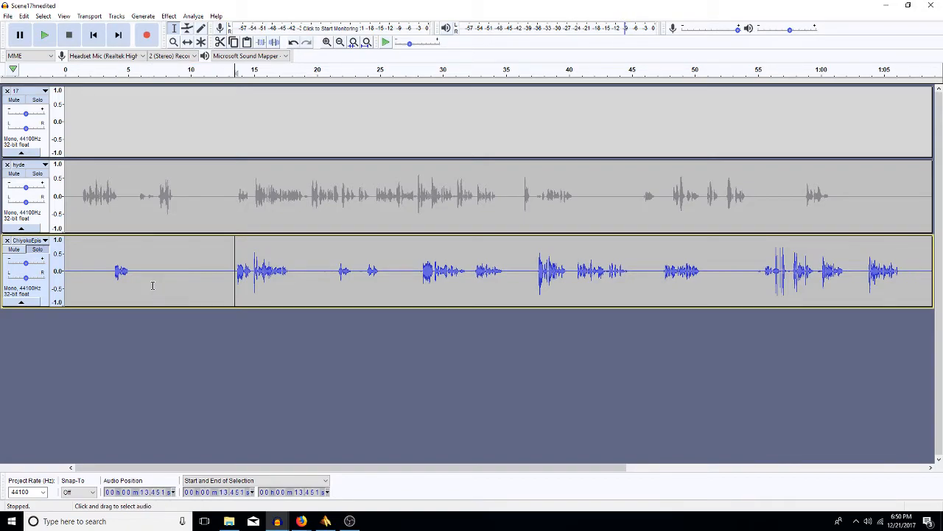
Audition the ChiyokoEpis line at 13.451 s and compare the two short lines that start after 21.443 s
key("space")
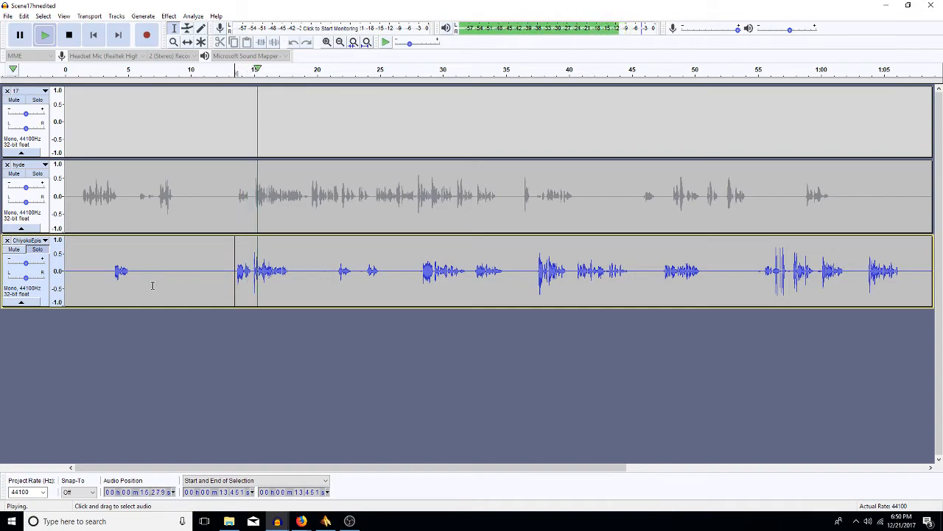
key("space")
left_click_drag(336, 272, 292, 292)
left_click(340, 275)
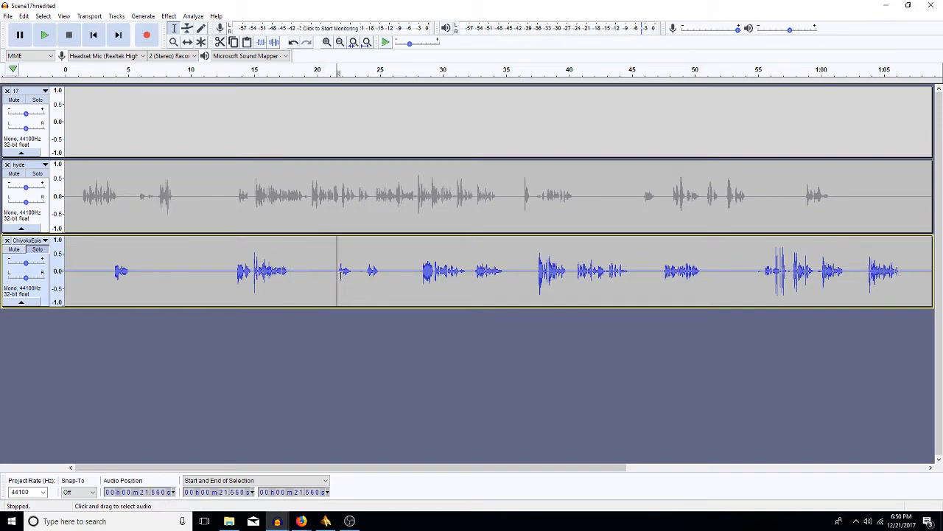
key("space")
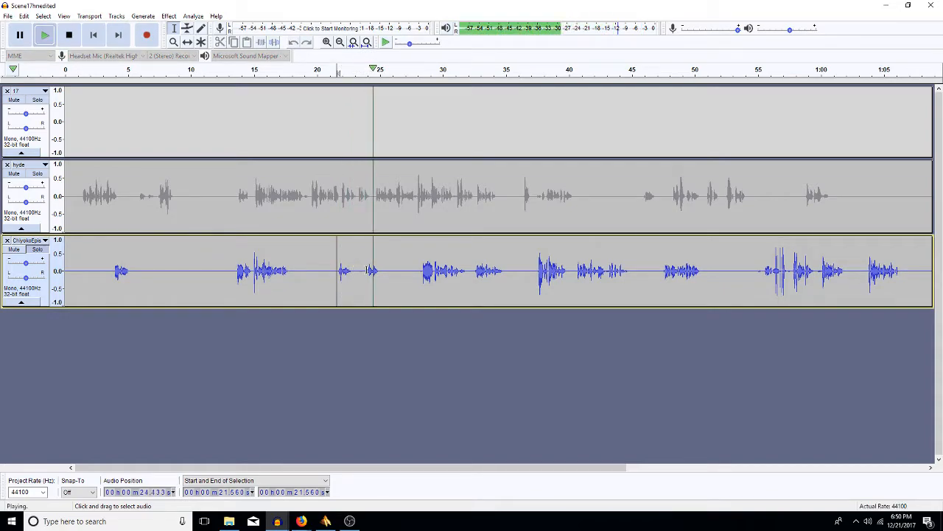
left_click_drag(366, 273, 355, 274)
key("space")
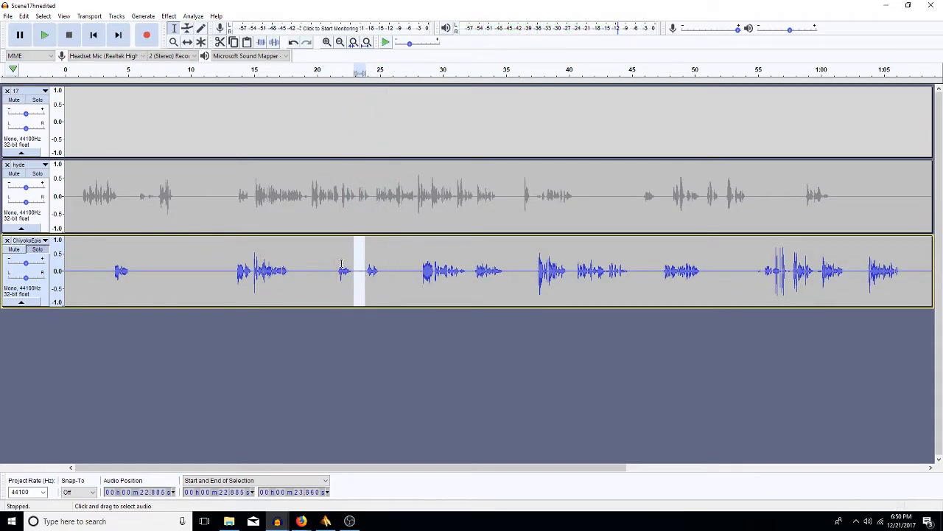
left_click(335, 269)
key("space")
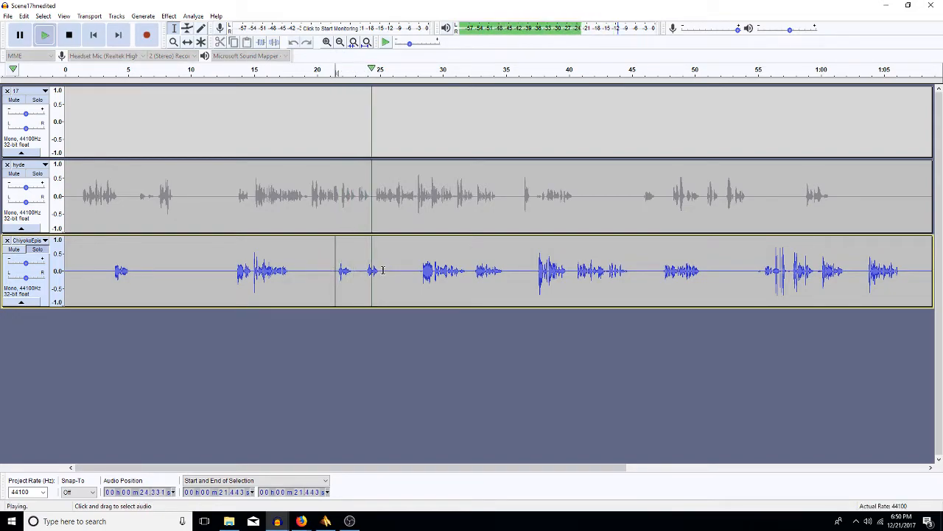
key("space")
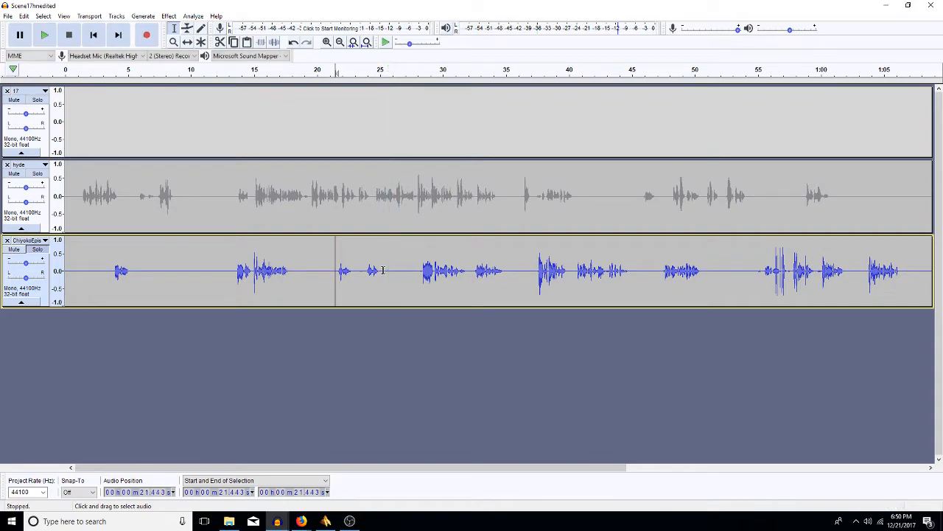
left_click_drag(382, 276, 355, 272)
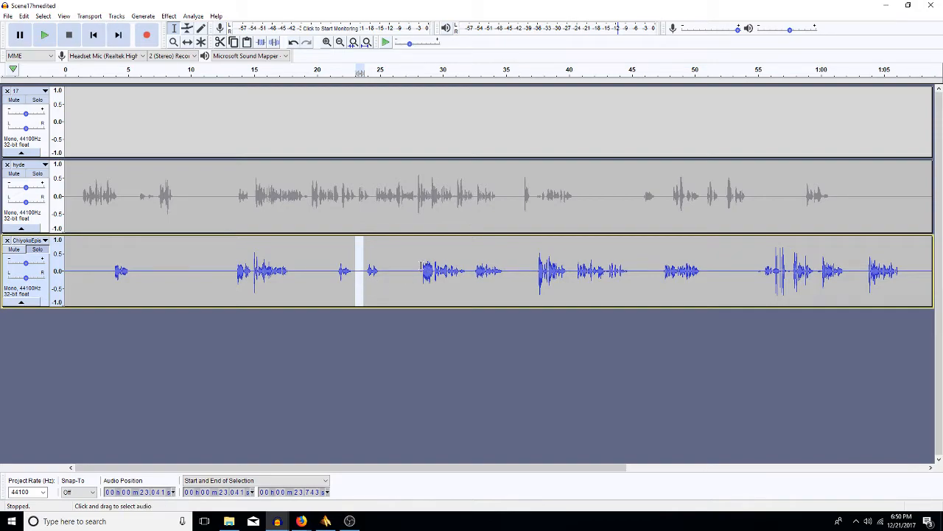
Audition the ChiyokoEpis lines from 28.266 s and from 47.330 s
left_click(421, 269)
key("space")
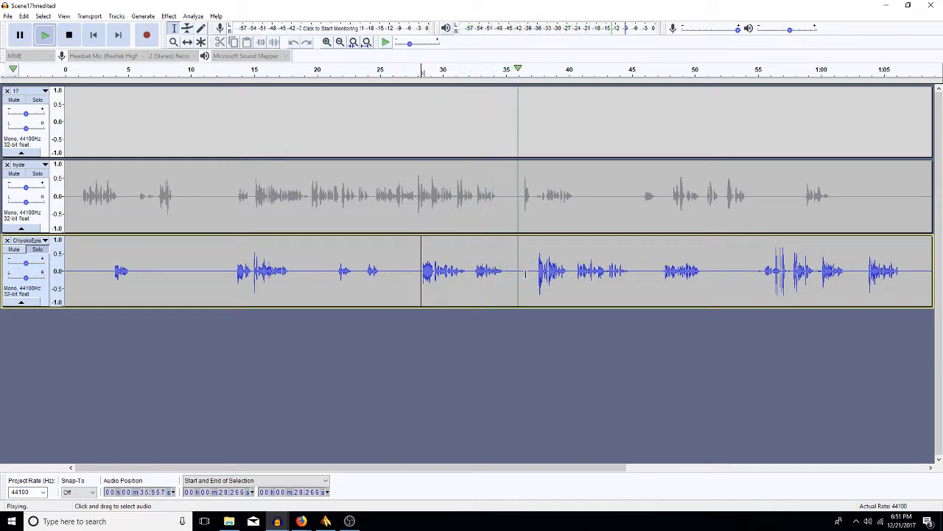
left_click_drag(537, 271, 505, 287)
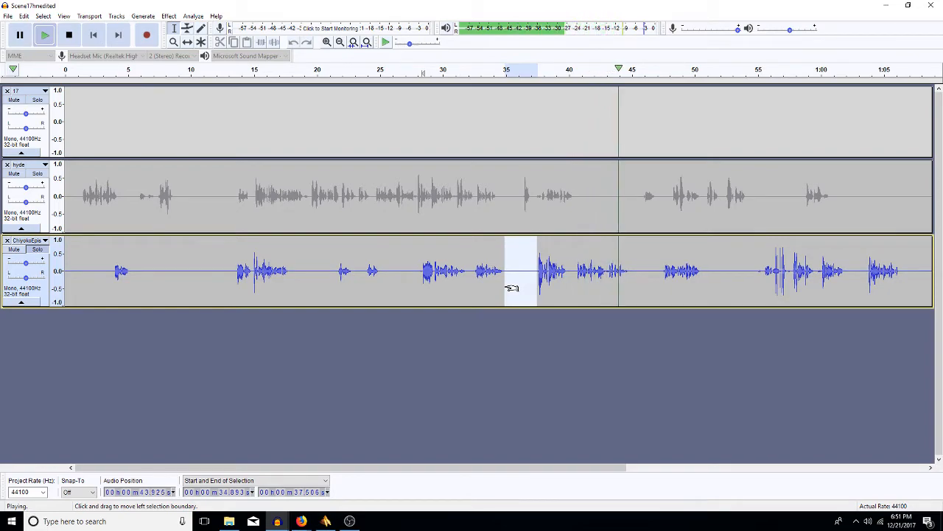
key("space")
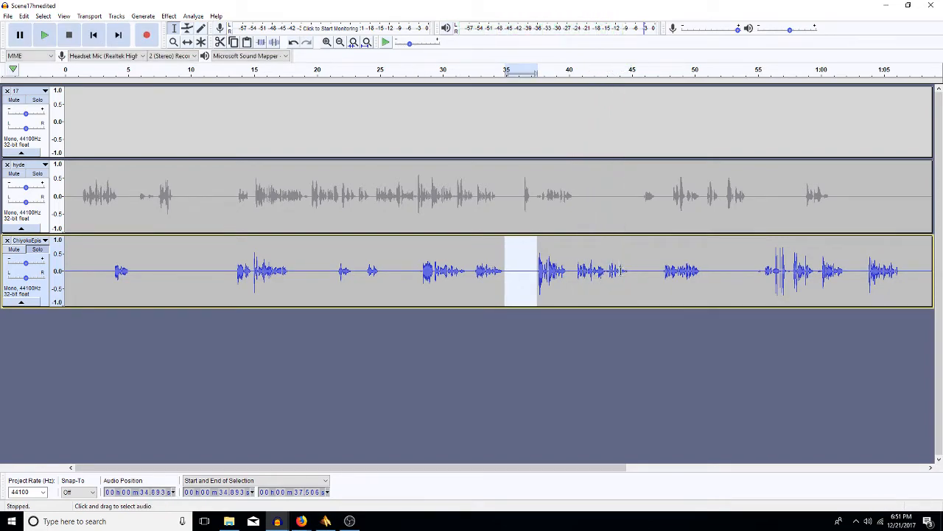
left_click(661, 273)
key("space")
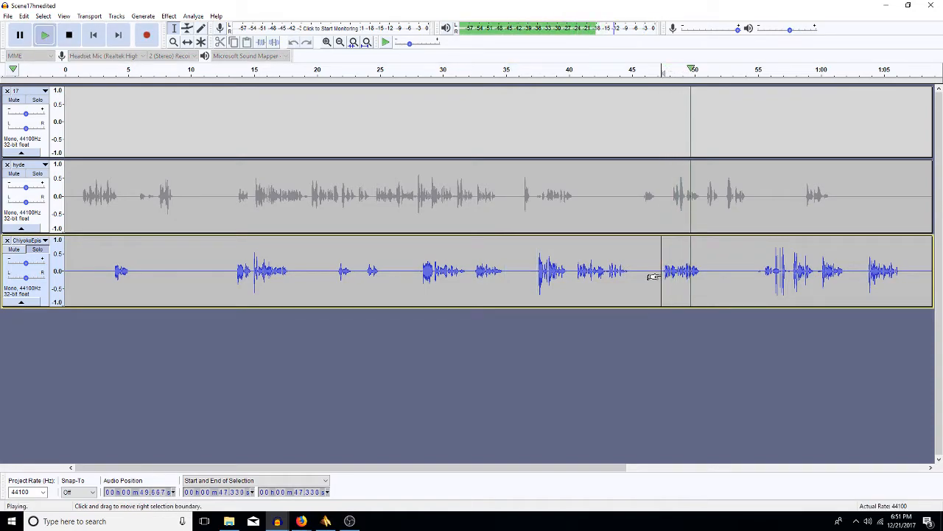
key("space")
Audition the ChiyokoEpis takes from 59.962 s and from 1:03.549
left_click_drag(752, 276, 815, 272)
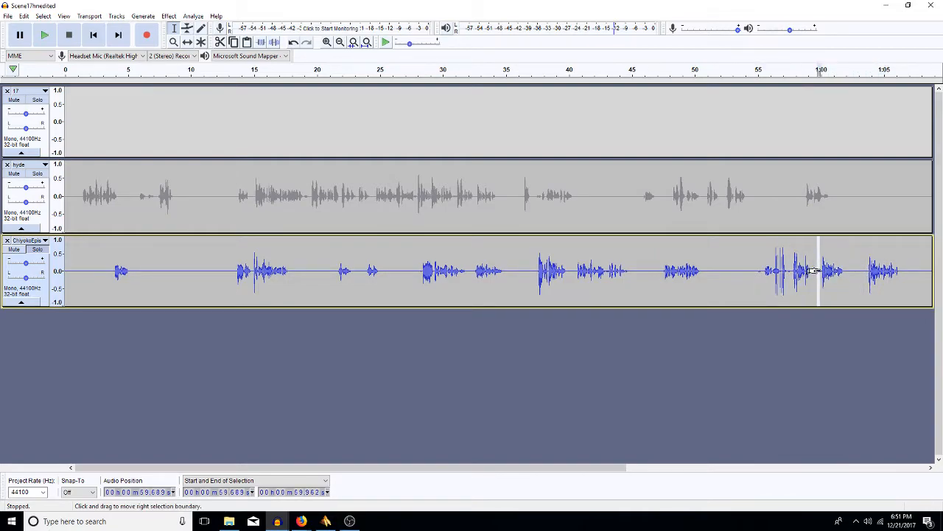
left_click(819, 270)
key("space")
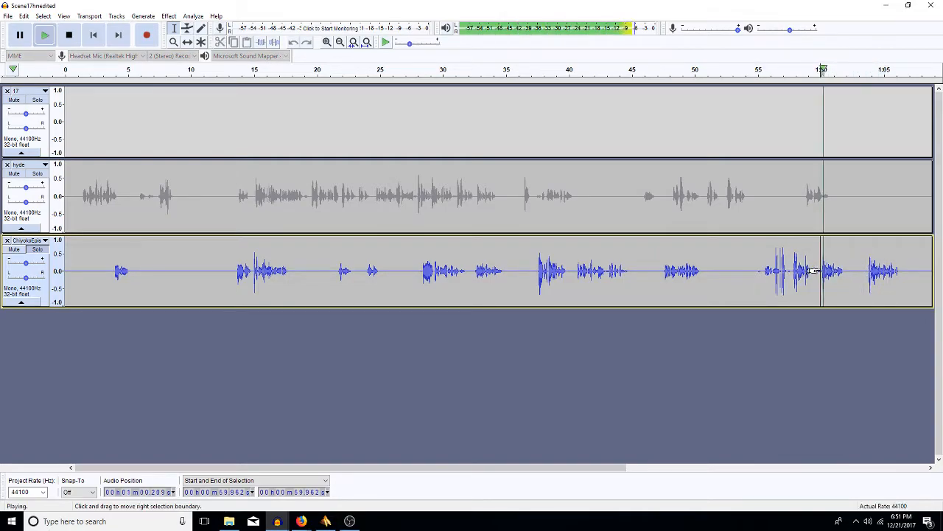
left_click(866, 271)
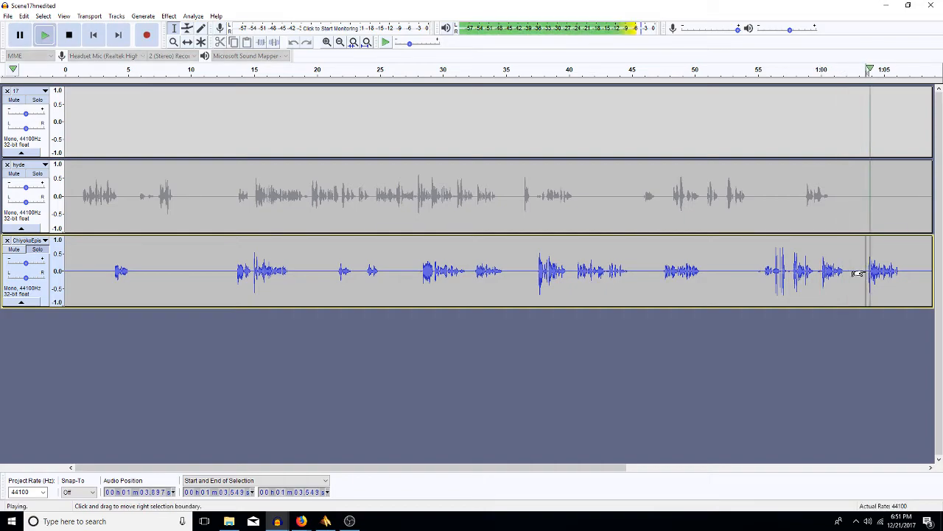
key("space")
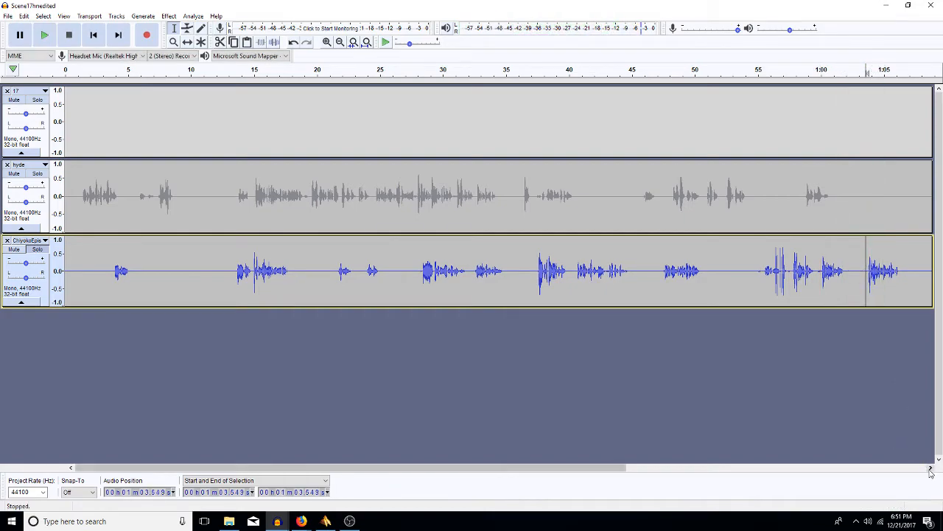
Audition the remaining ChiyokoEpis takes and cut the audio from 54.855 s to 1:29.436
left_click(930, 467)
left_click(930, 467)
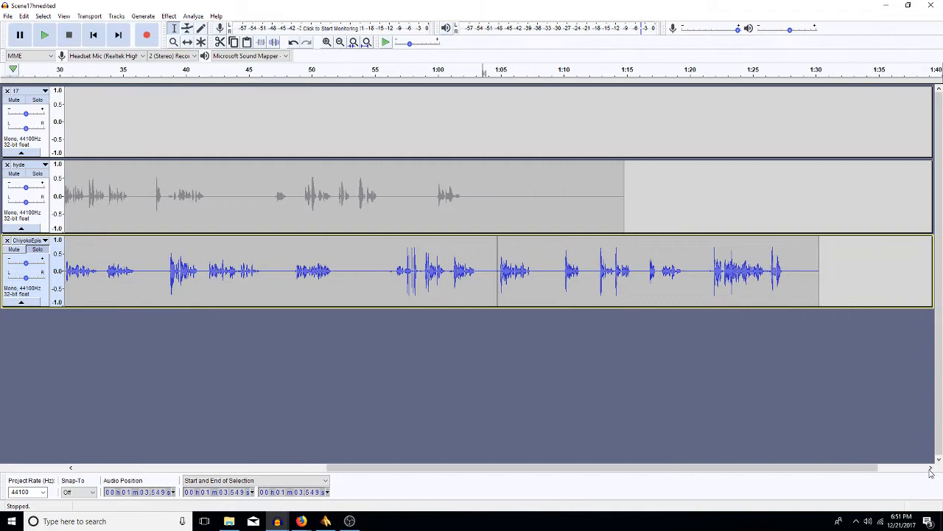
left_click_drag(779, 299, 345, 295)
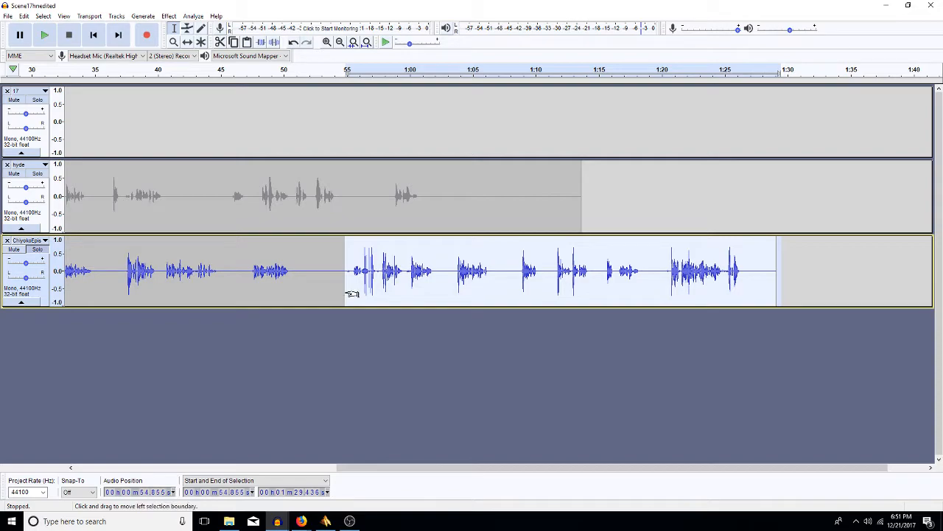
key("space")
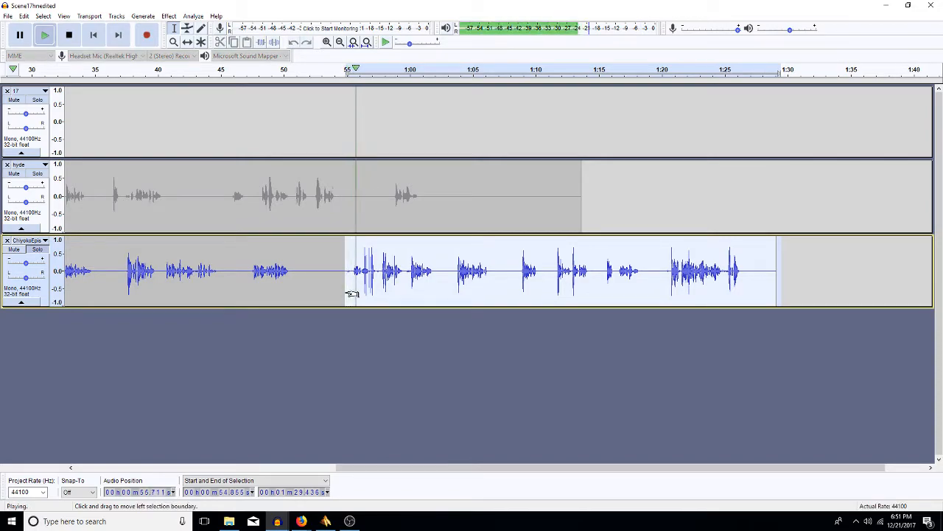
key("space")
key("Delete")
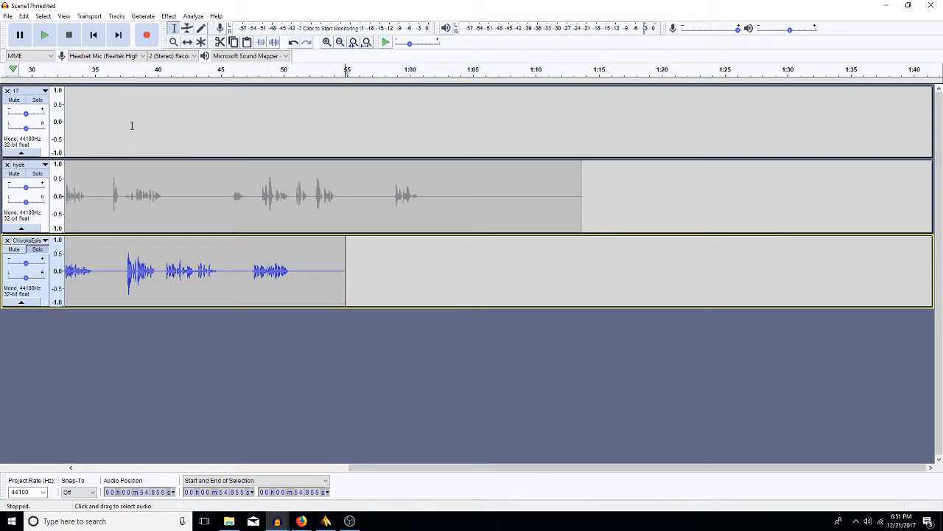
Create a new empty project and paste the cut ChiyokoEpis audio into it
left_click(8, 16)
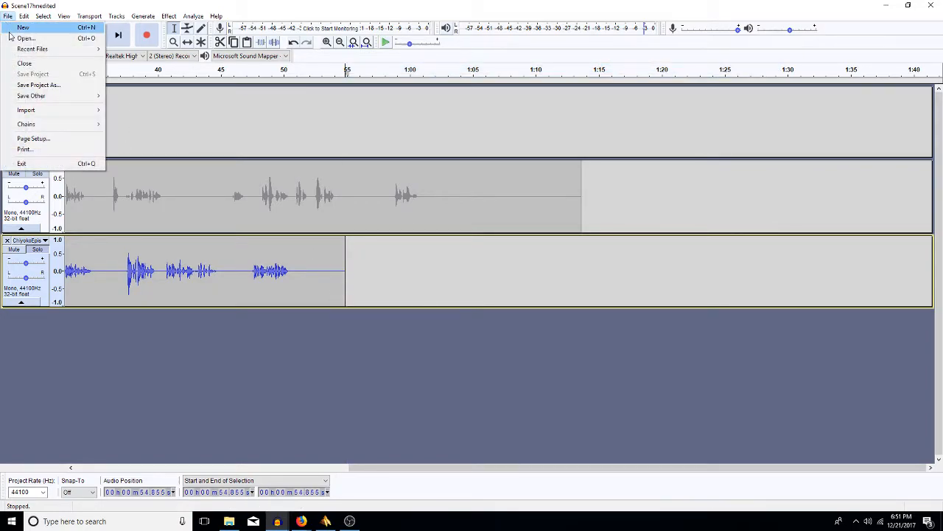
left_click(22, 28)
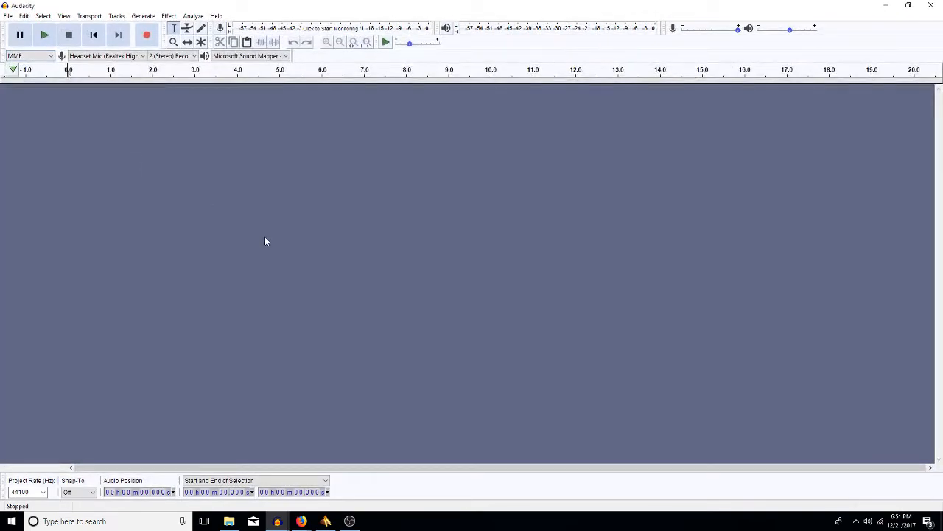
key("ctrl+v")
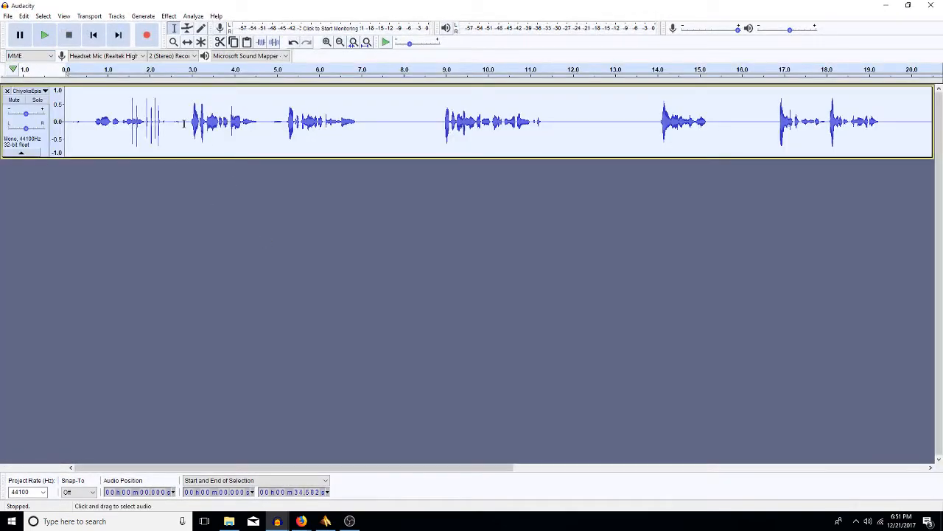
Begin saving the new project and browse to the scene breakdown folder inside 2_SEASON2episode1_WORKING
left_click(8, 15)
left_click(46, 85)
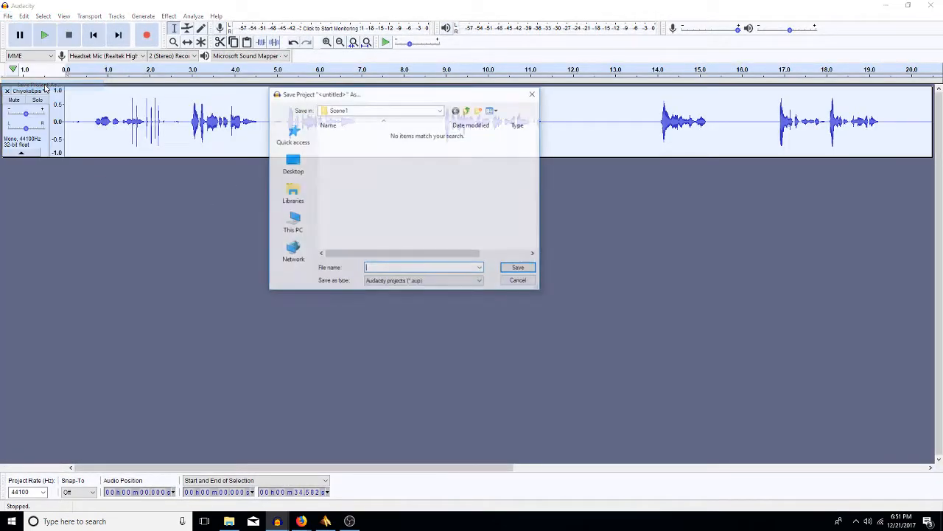
left_click(468, 110)
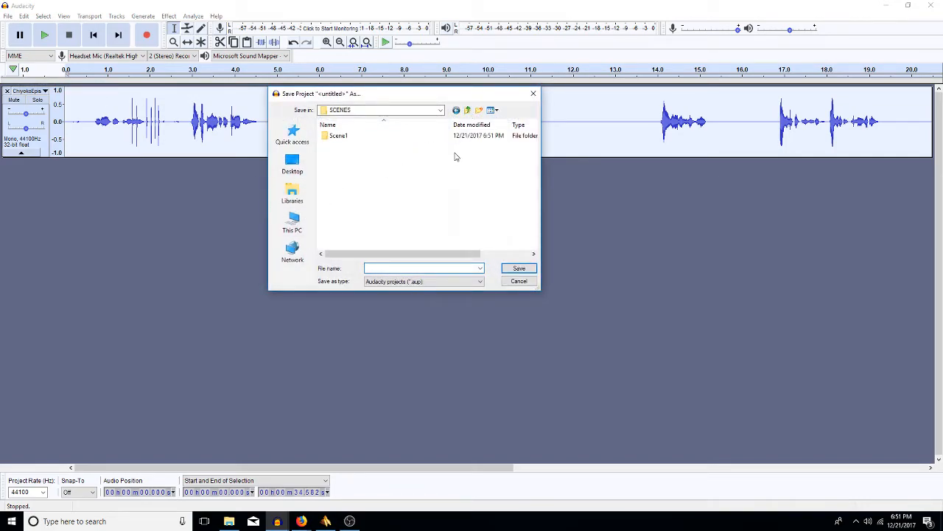
left_click(468, 110)
left_click(468, 110)
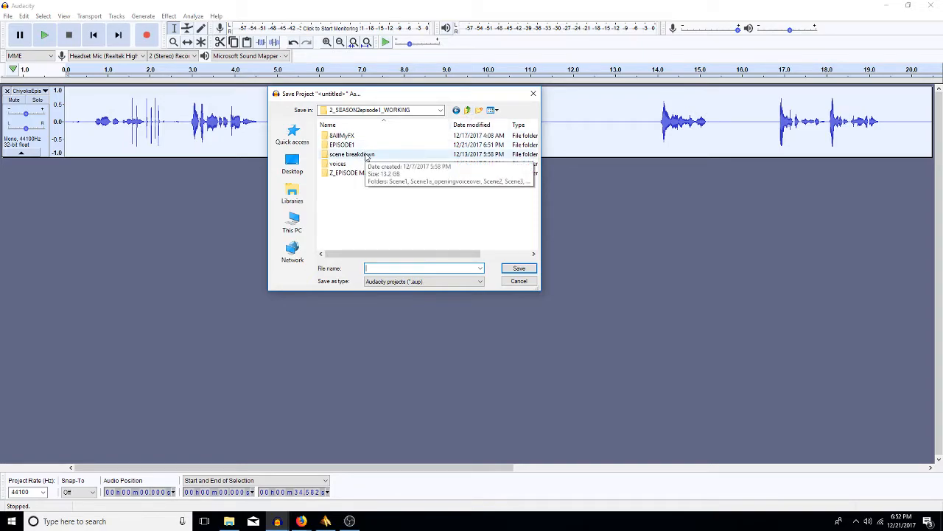
double_click(367, 156)
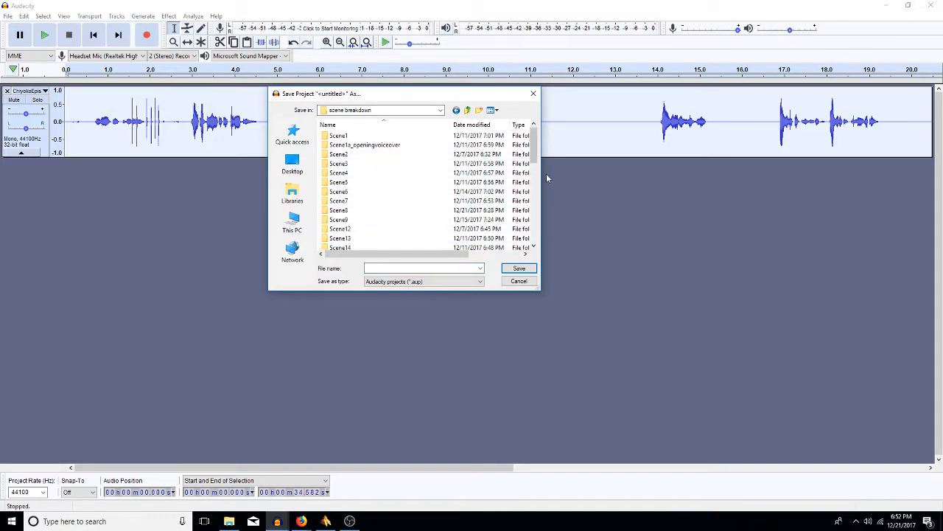
left_click(535, 233)
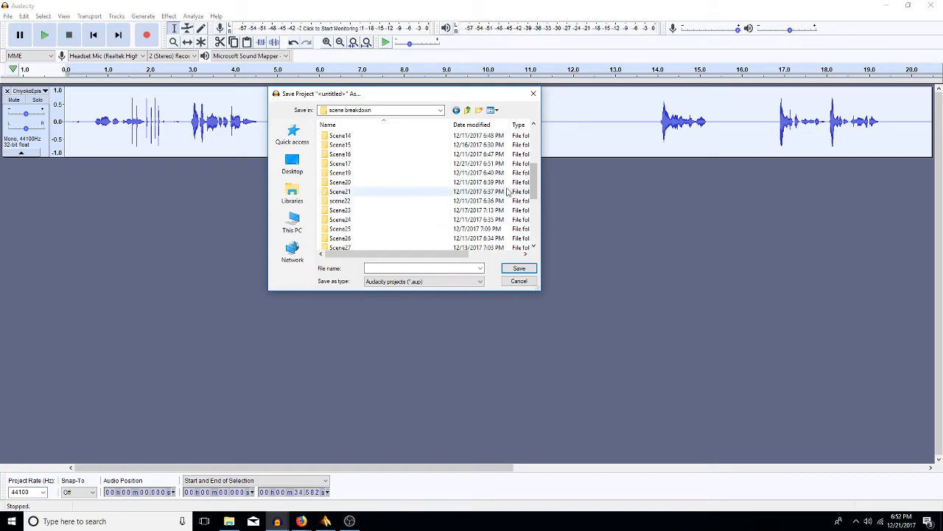
Create a Scene18 folder inside scene breakdown and save the project in it as Scene18
left_click(480, 110)
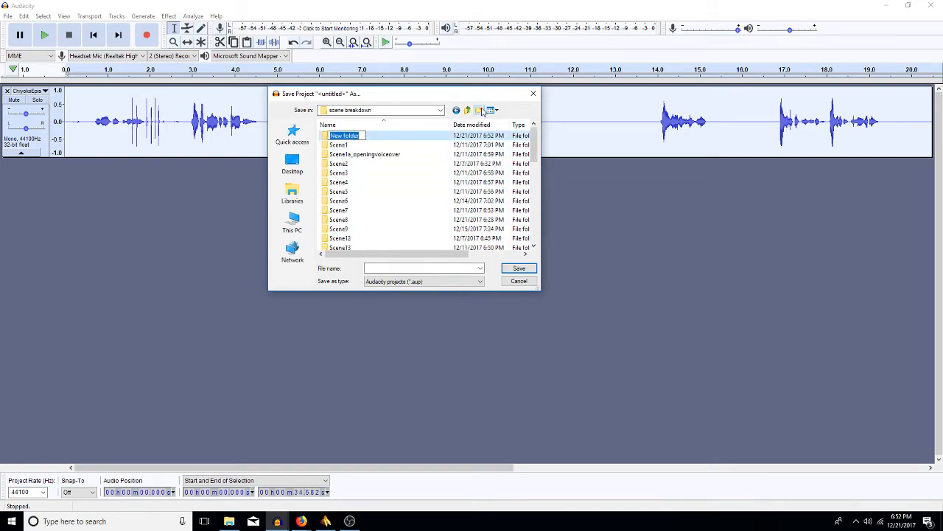
type("Sc")
key("Return")
key("Return")
left_click(414, 268)
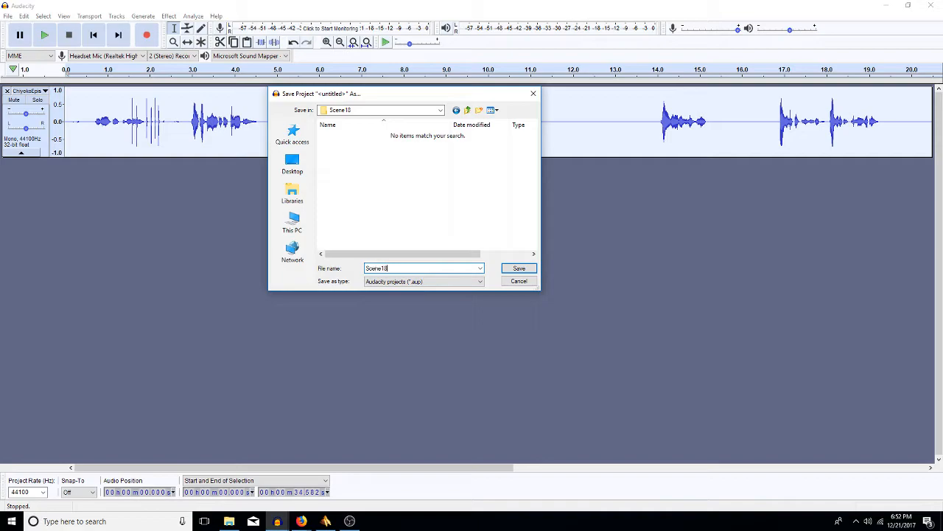
key("Return")
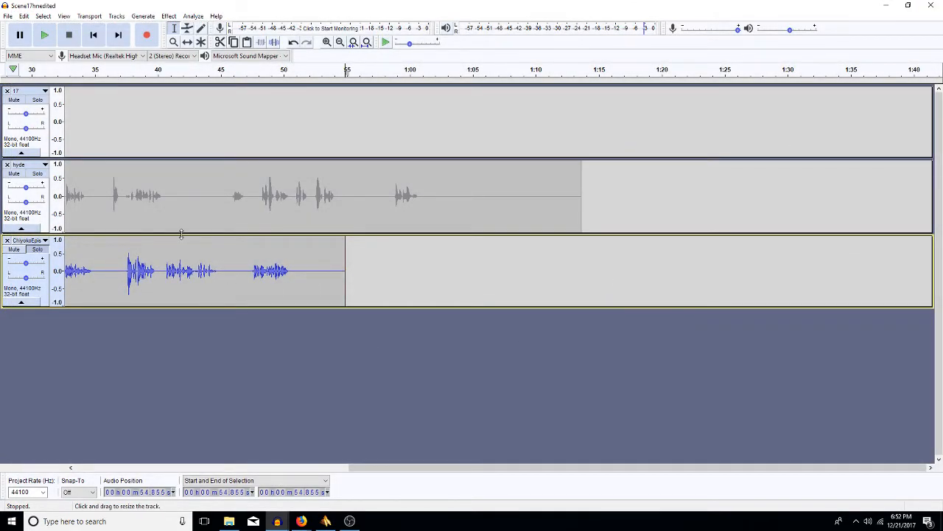
In Scene17hnedited, delete the hyde track's audio from 1:03.717 to its end and remove the empty 17 track
key("ctrl+f")
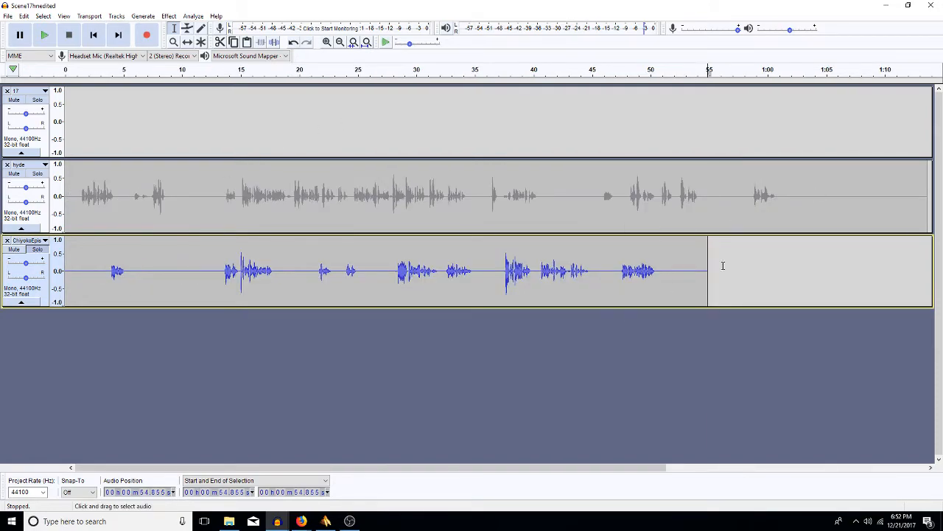
left_click_drag(811, 194, 929, 216)
key("Delete")
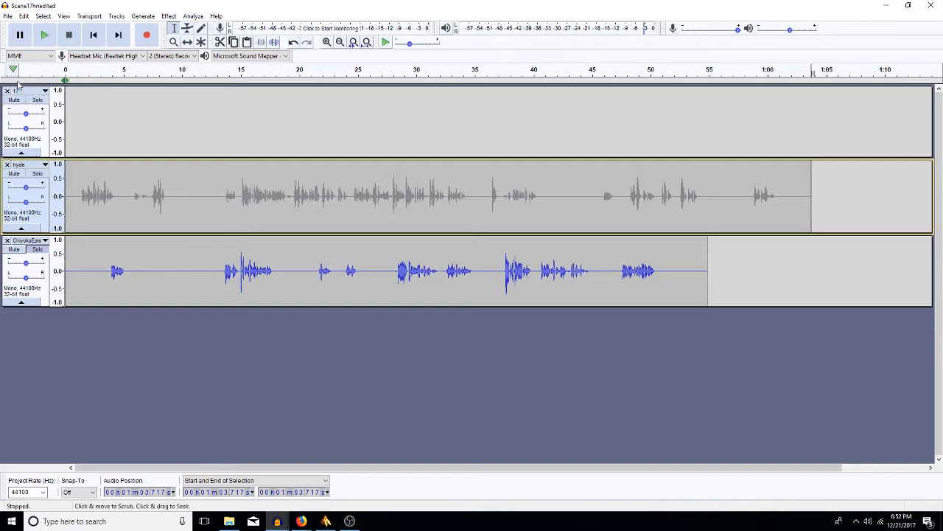
left_click(6, 91)
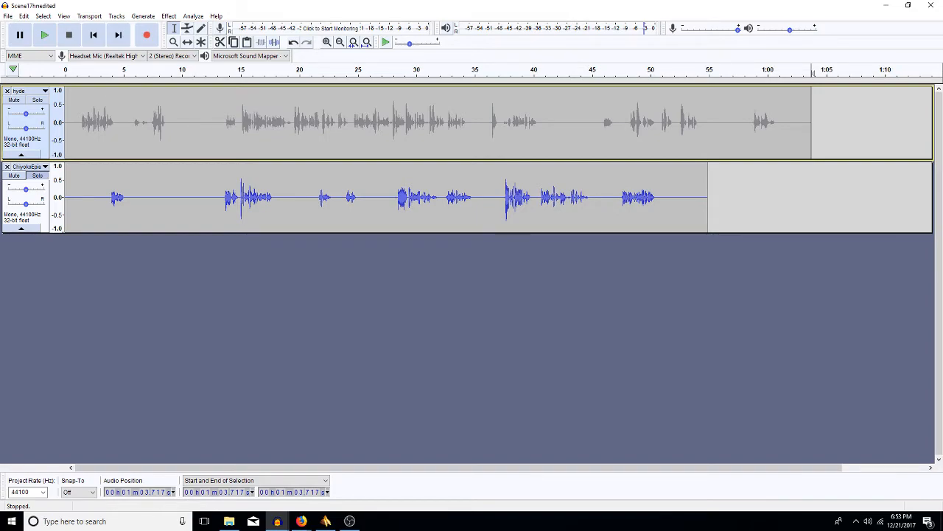
Open the Scene9hnedited project from the Scene9 folder and copy the whole clip on its stereo 107555_Roll track
left_click(8, 17)
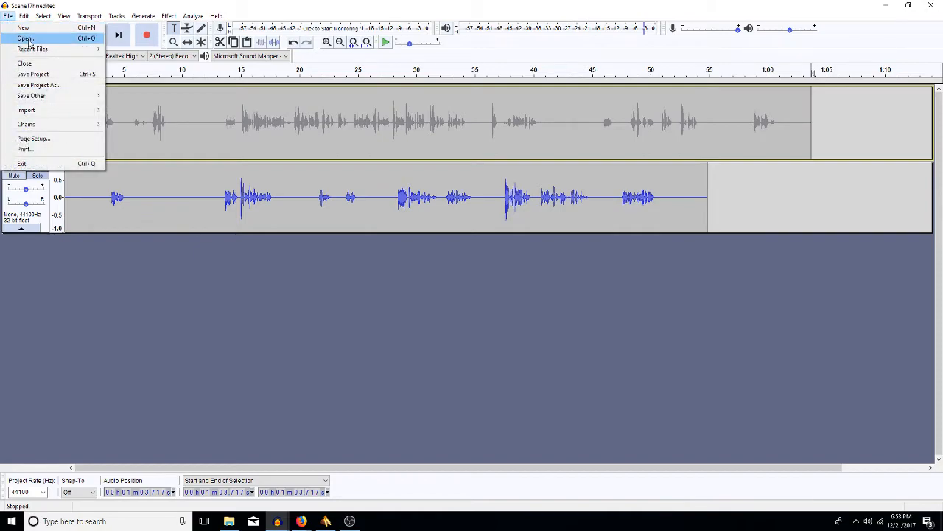
left_click(26, 39)
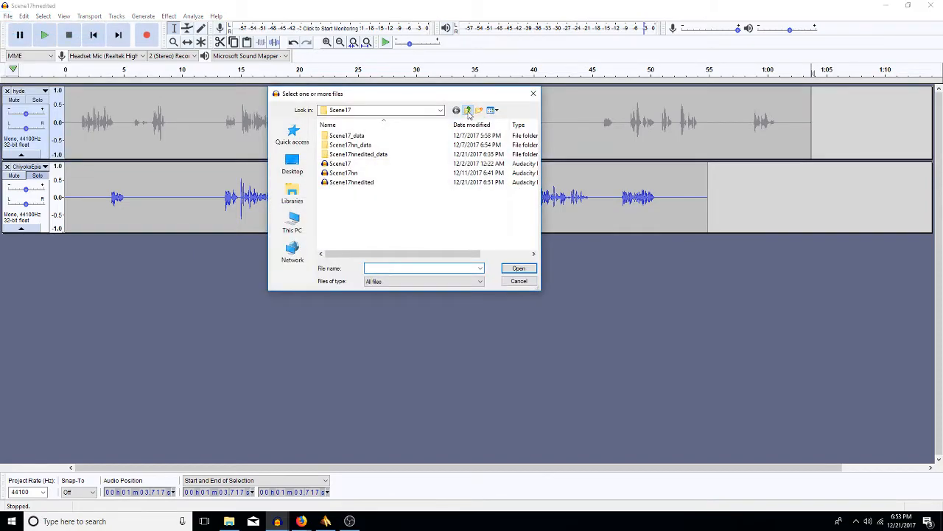
left_click(467, 109)
double_click(342, 220)
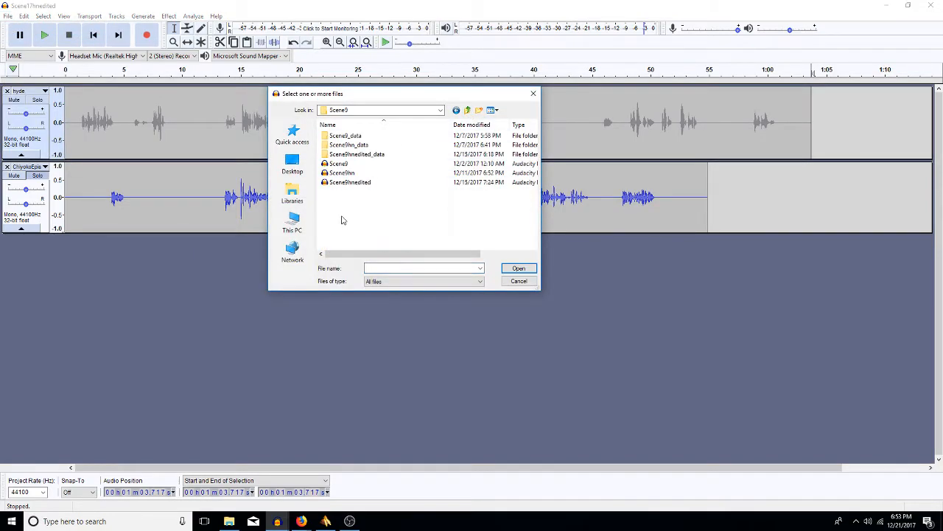
double_click(352, 184)
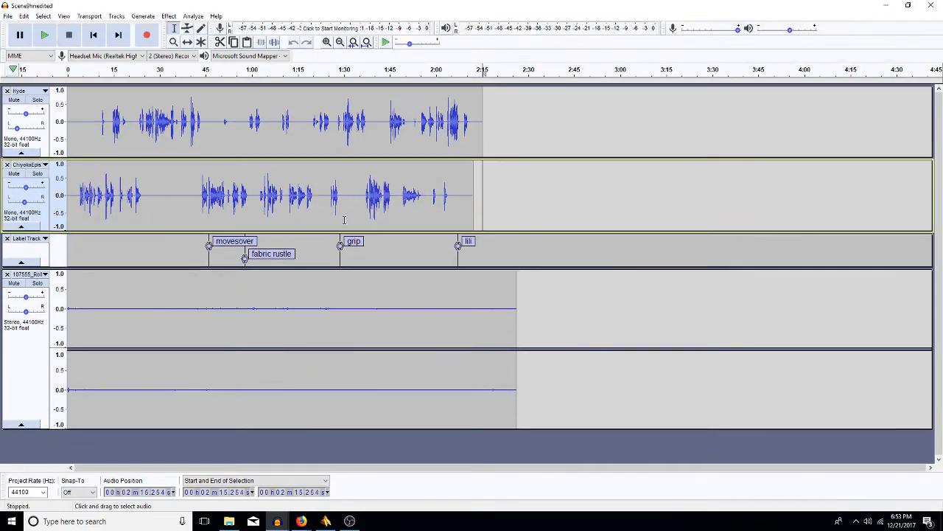
double_click(298, 317)
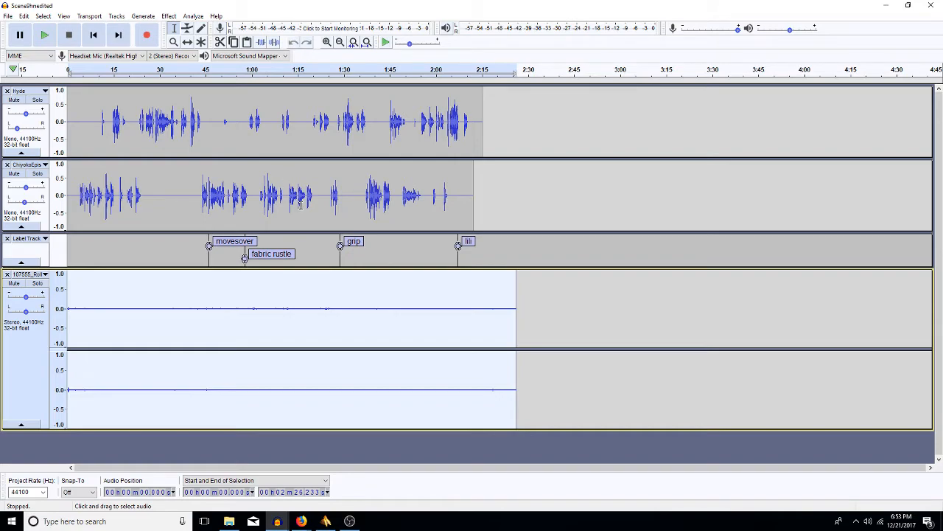
Check the pan of the Hyde and ChiyokoEpis tracks in Scene9hnedited and pan ChiyokoEpis slightly further left
left_click(17, 129)
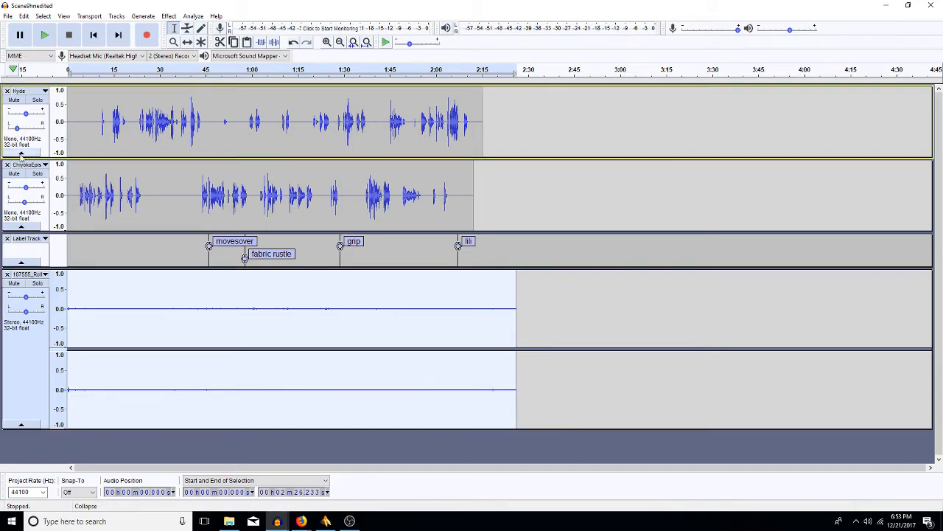
left_click(25, 203)
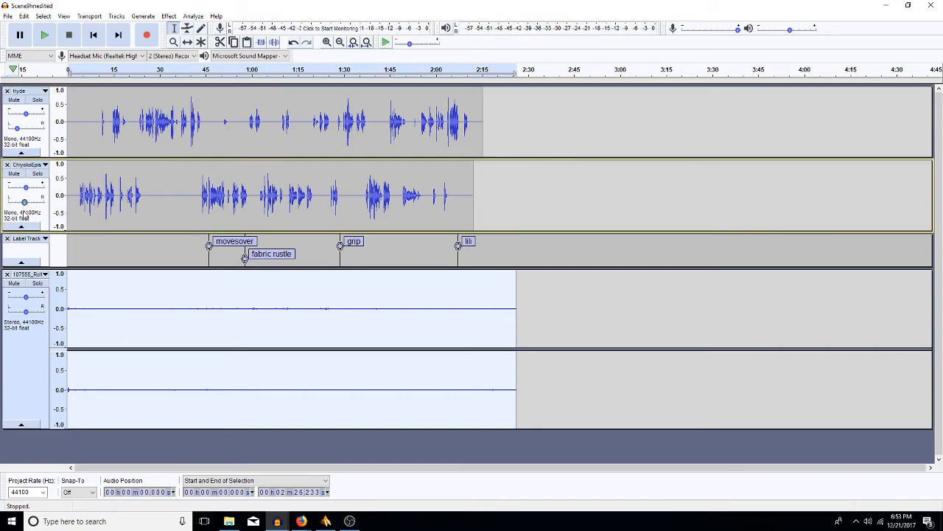
left_click(25, 203)
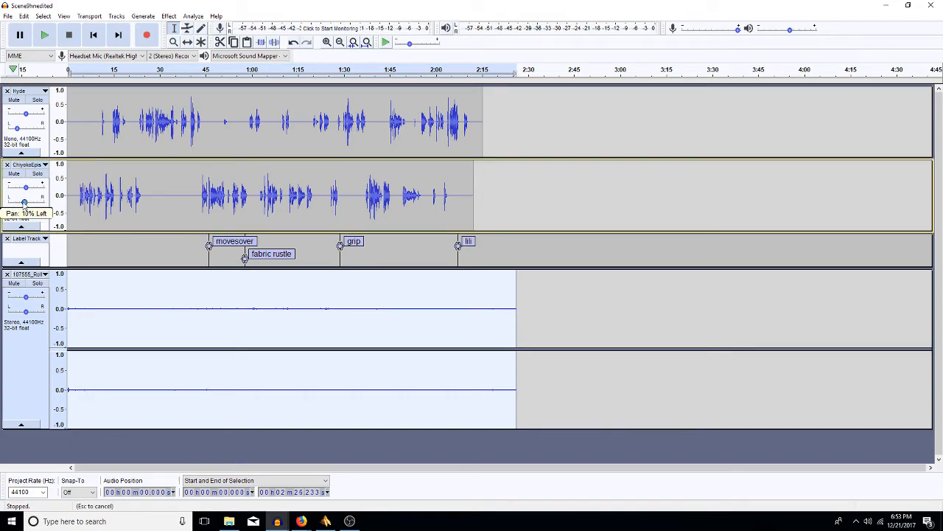
left_click_drag(22, 204, 21, 205)
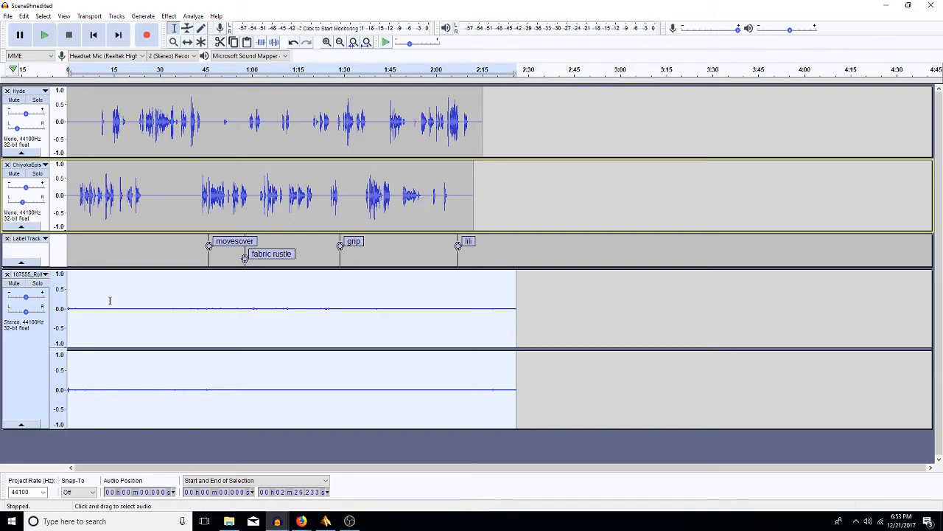
Paste the copied clip into Scene17hnedited and pan hyde and ChiyokoEpis left to match their Scene9hnedited positions
left_click(885, 6)
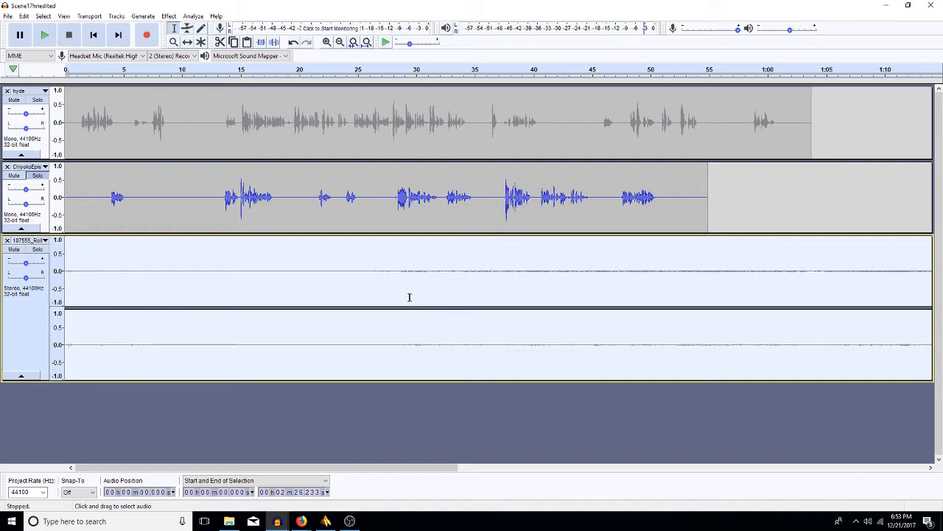
left_click_drag(26, 129, 17, 129)
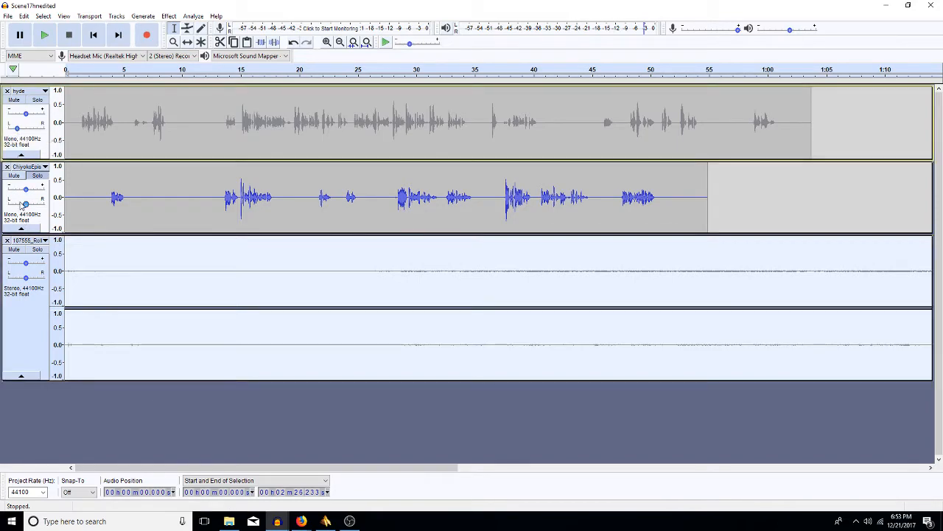
left_click_drag(25, 205, 22, 206)
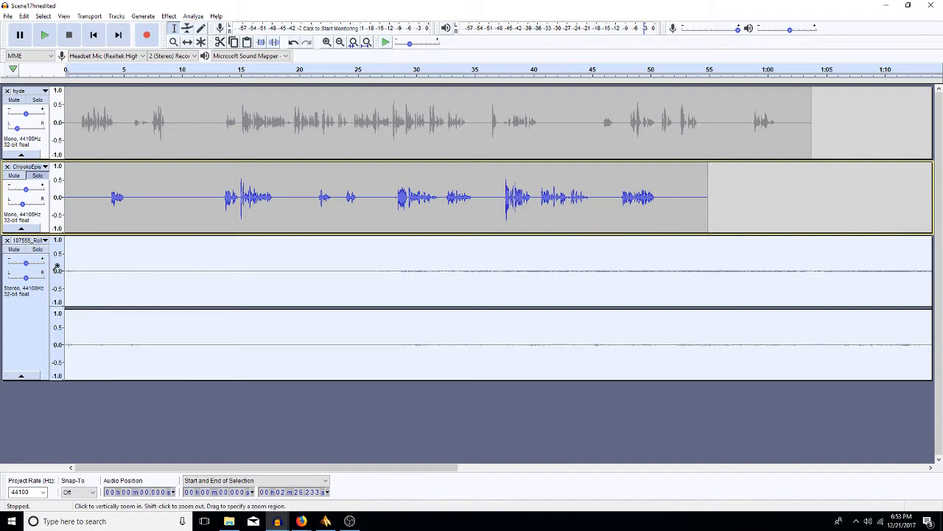
Reduce the height of the pasted stereo track, turn off solo on ChiyokoEpis and place the cursor at 1.175 s on hyde
left_click_drag(86, 378, 94, 309)
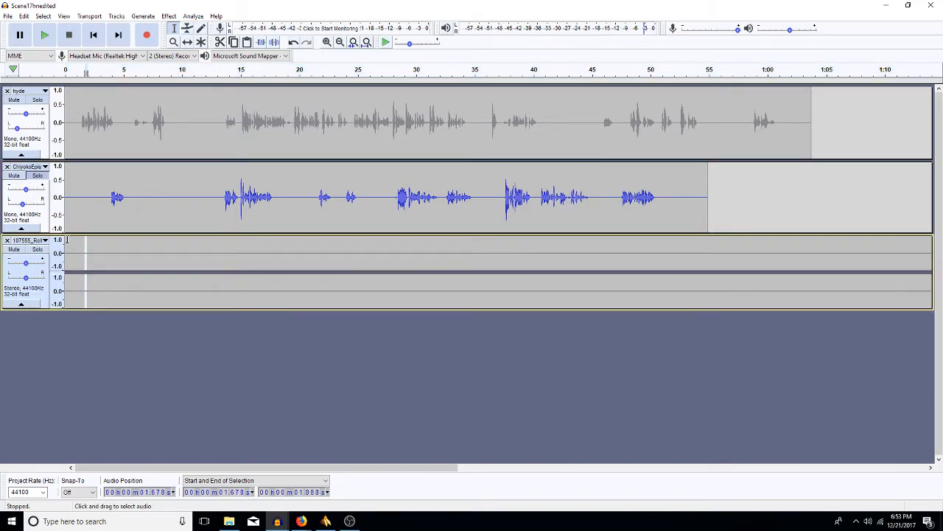
left_click(37, 175)
left_click(78, 122)
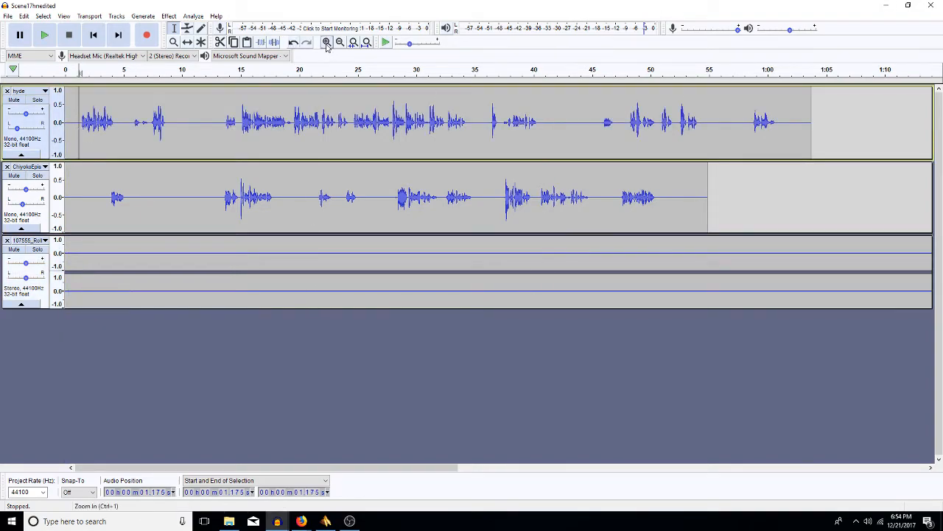
Check the gain of the 107555_Roll track in Scene9hnedited and close that project to return to Scene17hnedited
left_click(277, 521)
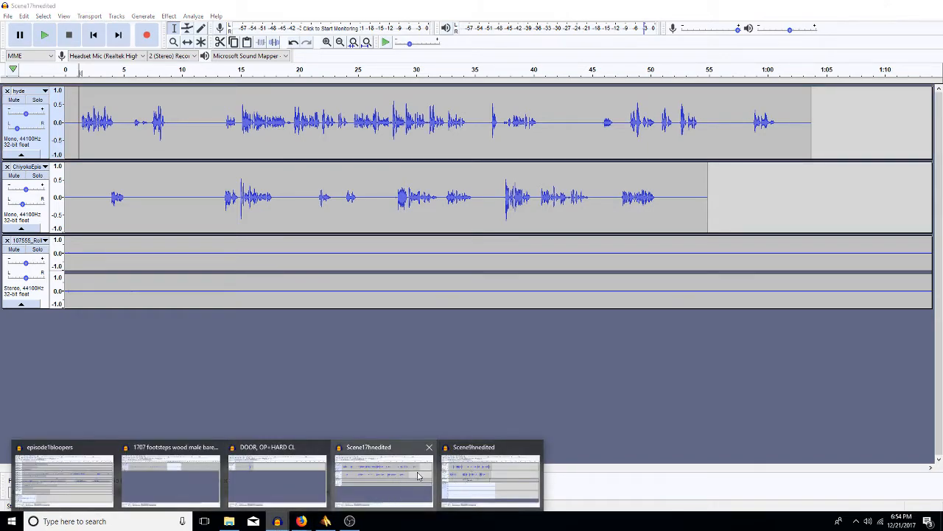
left_click(451, 480)
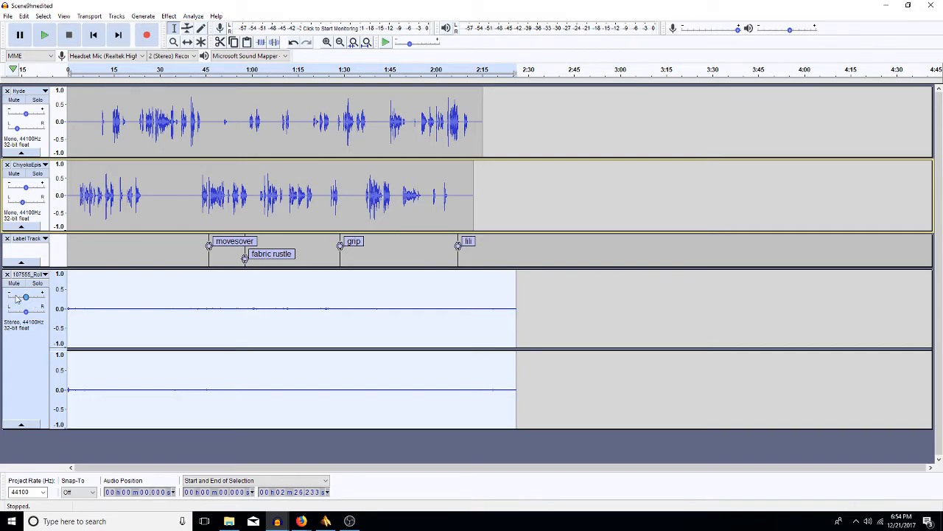
double_click(139, 293)
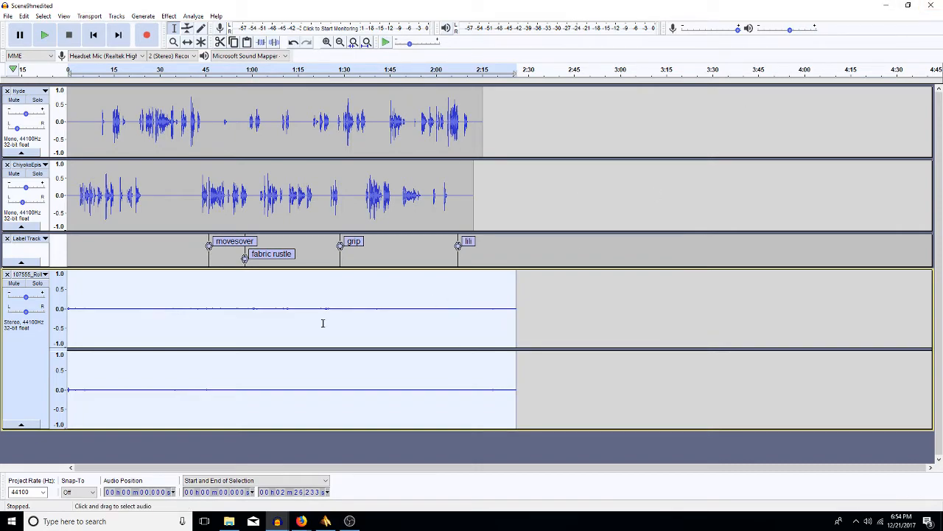
left_click_drag(25, 298, 27, 301)
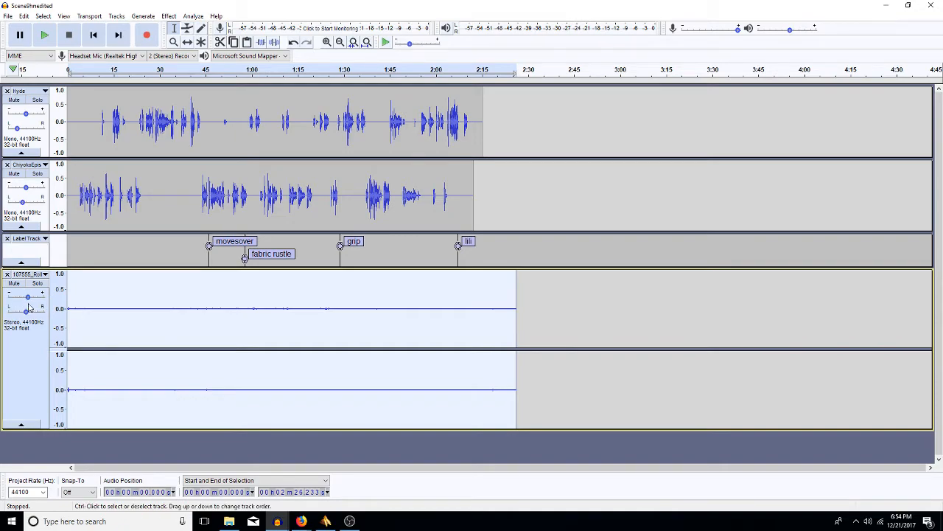
left_click_drag(27, 297, 26, 302)
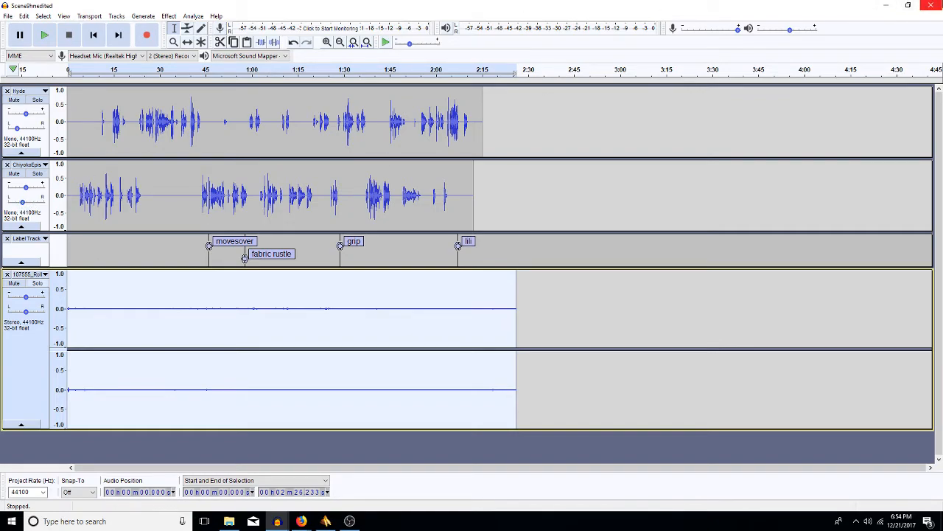
left_click(931, 6)
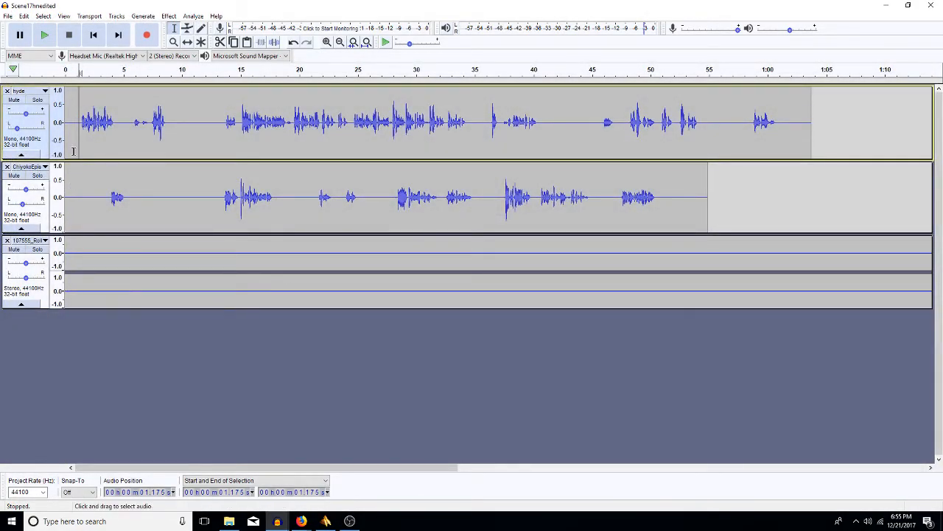
Copy the first 2.7 s of silence on ChiyokoEpis and insert it at 0.682 s on both the hyde and ChiyokoEpis tracks
left_click(327, 42)
left_click(326, 42)
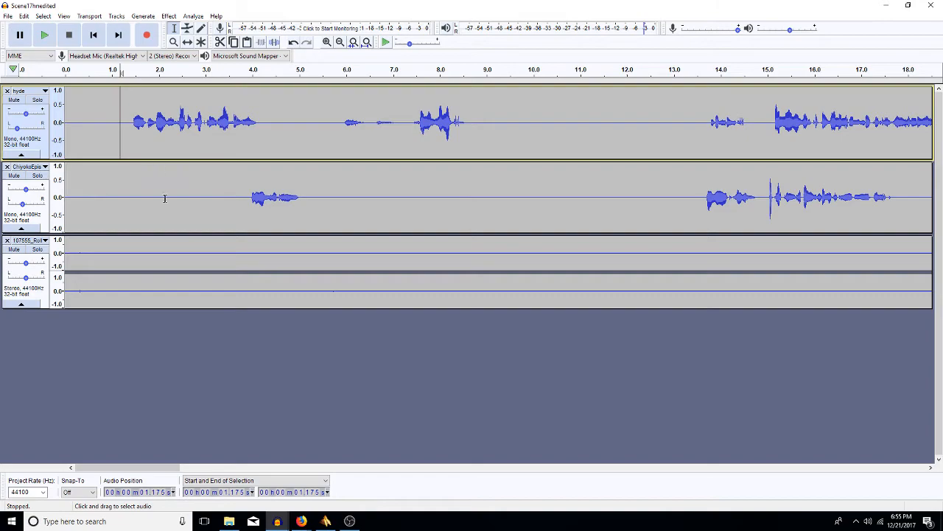
left_click_drag(192, 191, 59, 184)
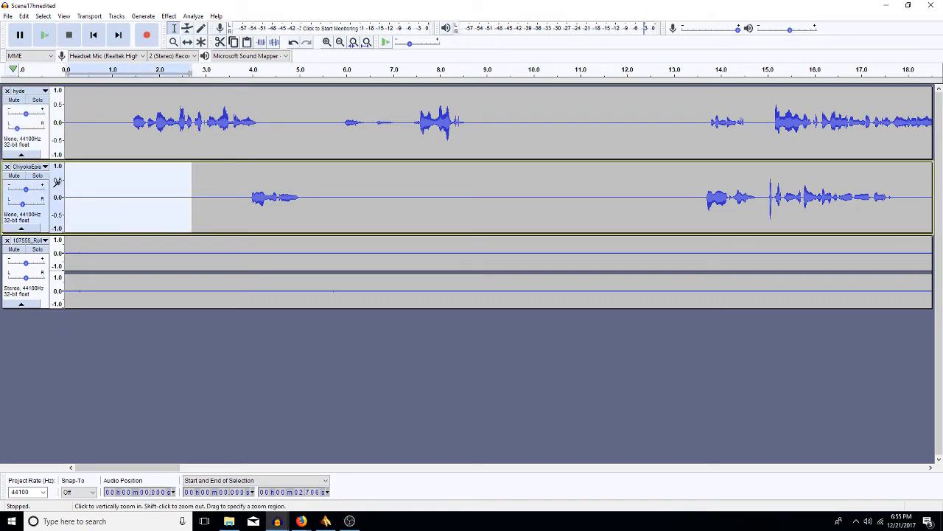
left_click(98, 146)
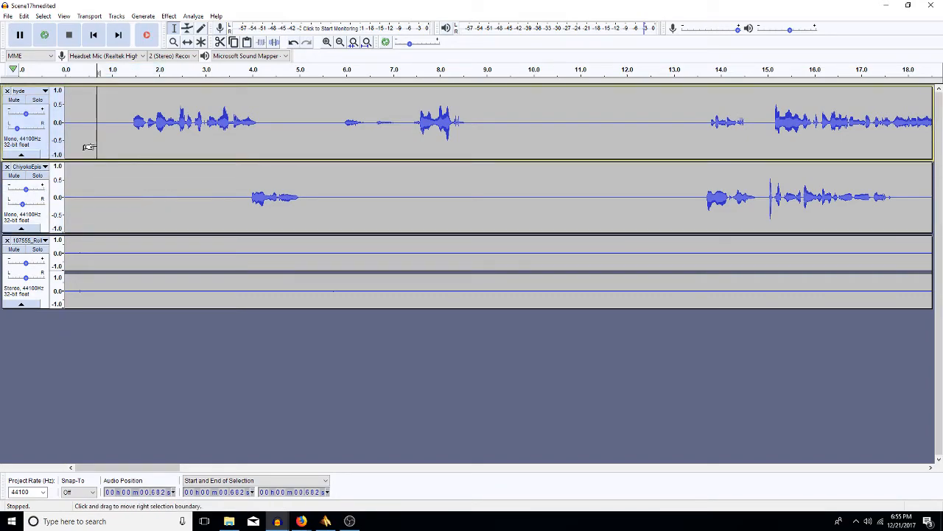
key("ctrl+v")
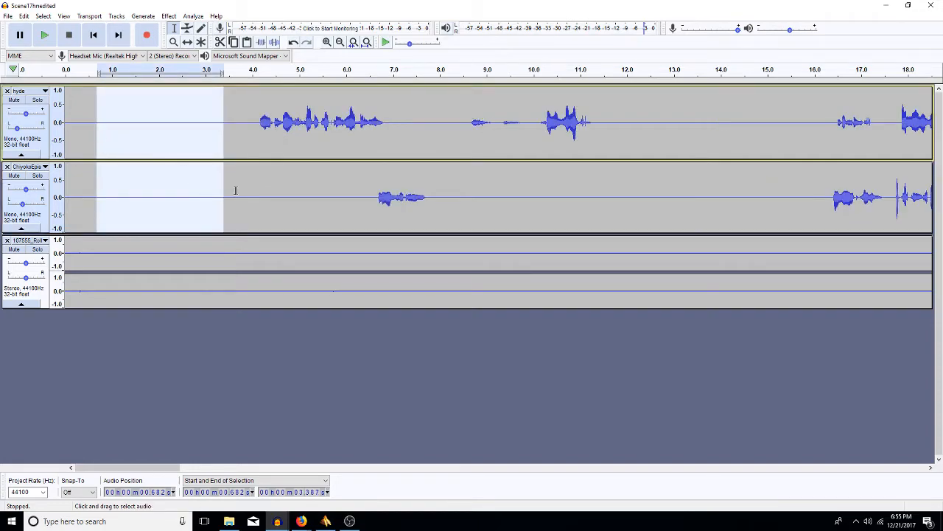
Copy the silence from 4.635 to 5.474 s on ChiyokoEpis and insert it at 5.474 s
left_click(377, 195)
left_click_drag(321, 193, 282, 197)
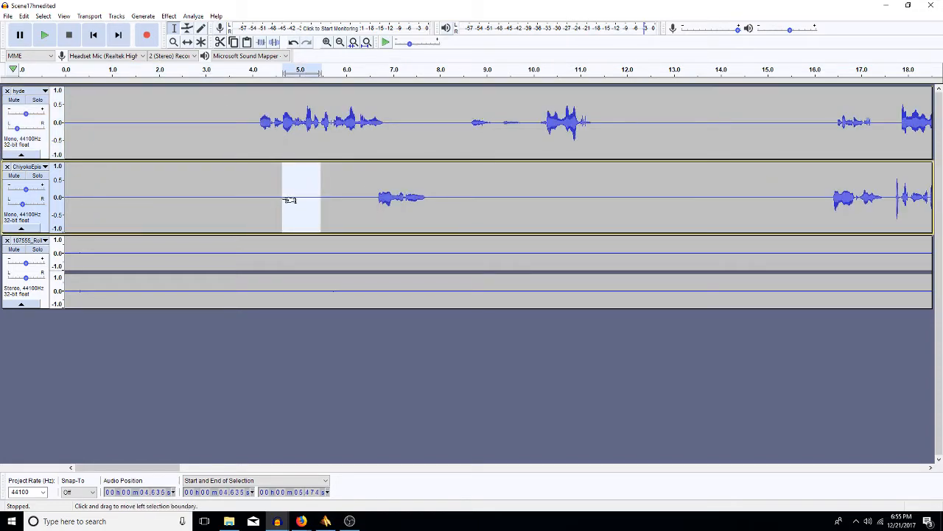
key("ctrl+c")
key("Right")
key("ctrl+v")
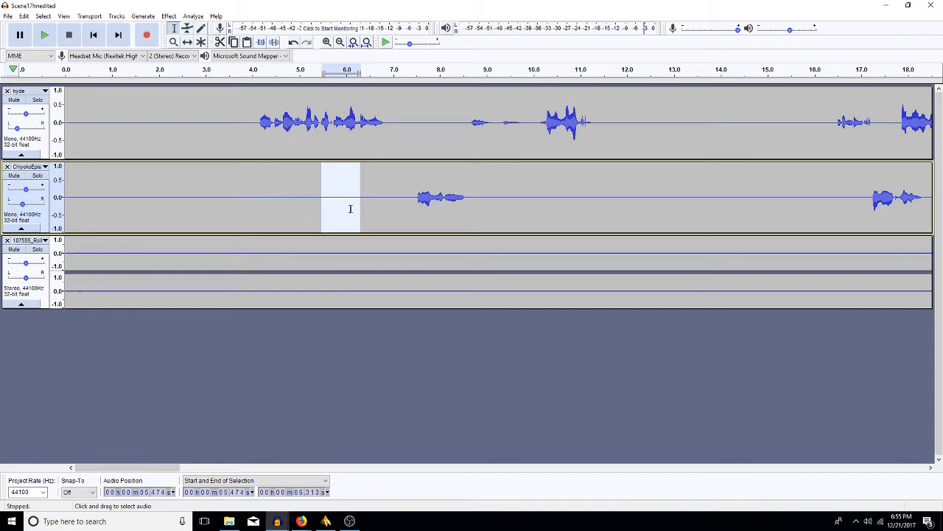
Trim about 0.55 s of silence before the first ChiyokoEpis line and a short piece of silence before the hyde line that follows it
left_click_drag(411, 193, 385, 196)
key("Delete")
left_click_drag(460, 129, 445, 131)
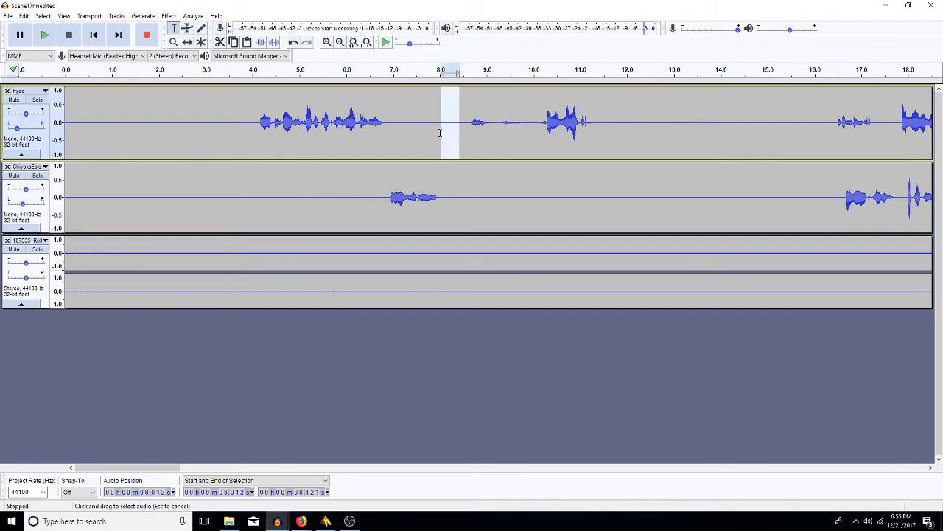
key("Delete")
left_click_drag(836, 197, 584, 211)
key("Delete")
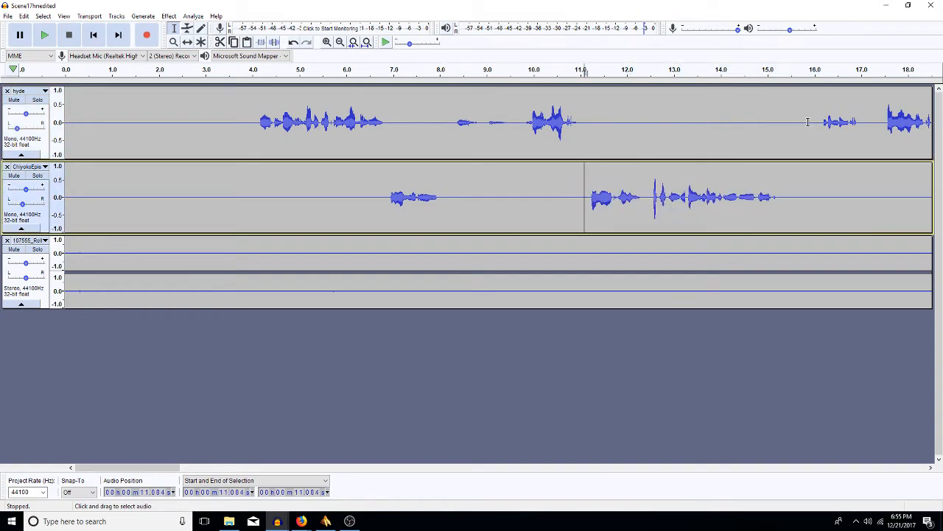
left_click_drag(815, 124, 776, 142)
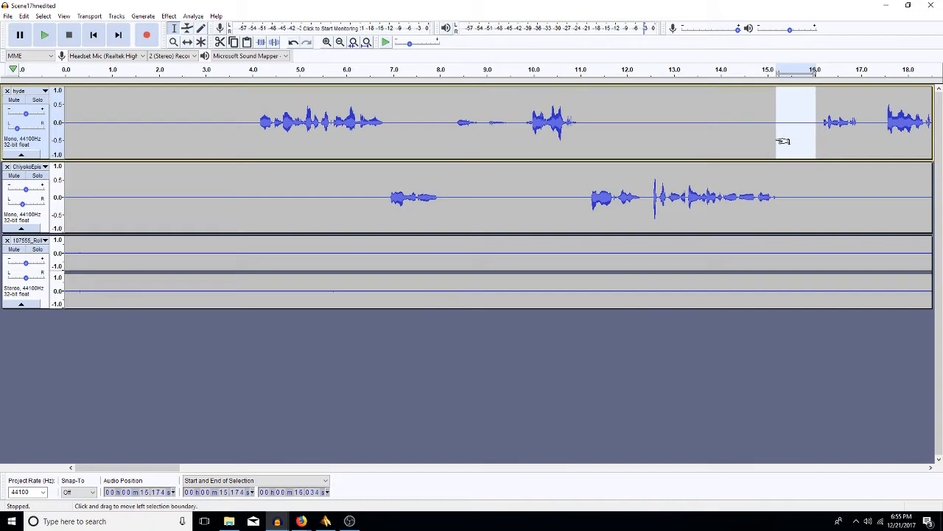
key("Delete")
Insert the copied 0.84 s of silence twice in a row at 18.132 s on ChiyokoEpis
left_click_drag(930, 469, 919, 461)
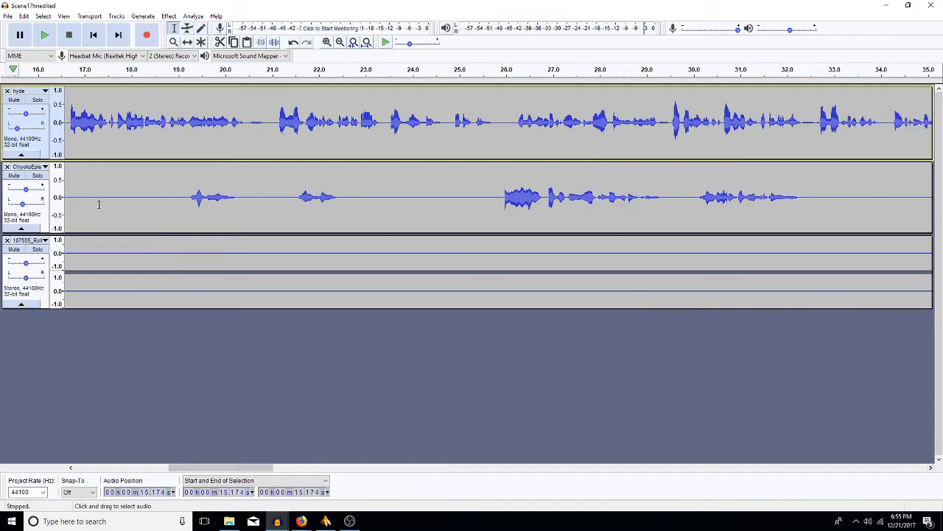
left_click(136, 199)
left_click(340, 42)
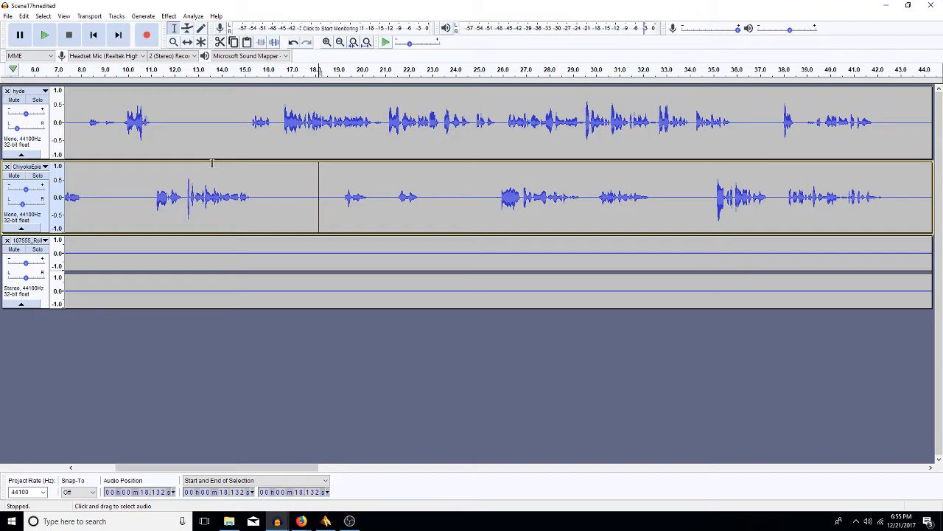
key("ctrl+v")
key("Right")
key("ctrl+v")
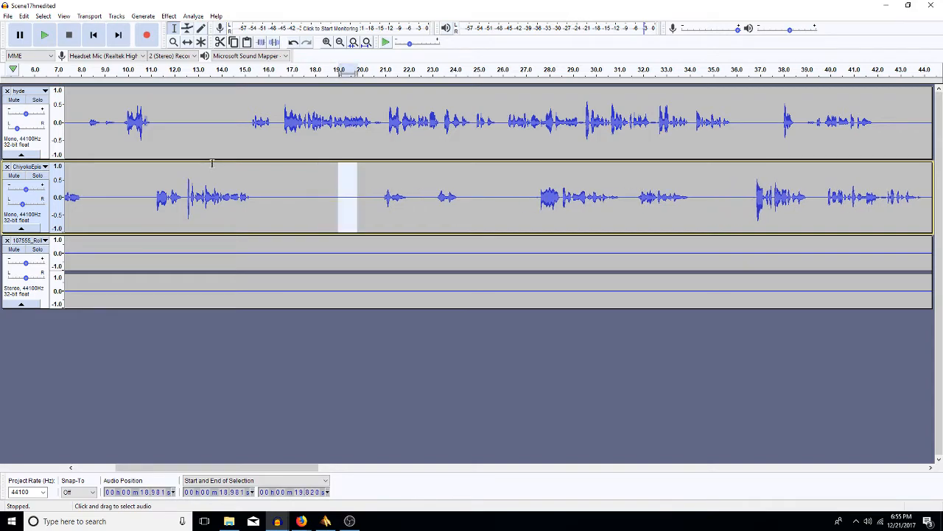
Copy the silence from 15.877 to 20.659 s on ChiyokoEpis and insert it at 15.877 s and again at 20.659 s
left_click_drag(265, 195, 378, 204)
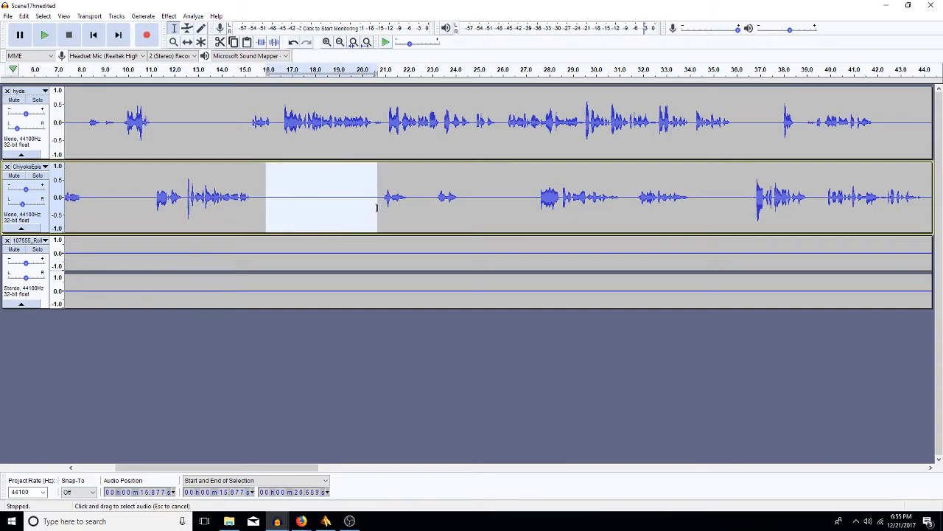
key("Left")
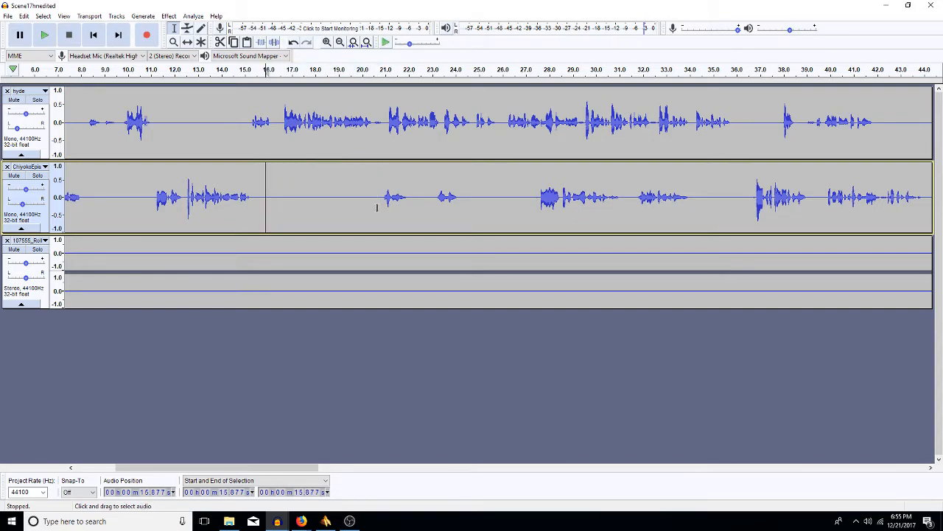
key("ctrl+v")
key("Right")
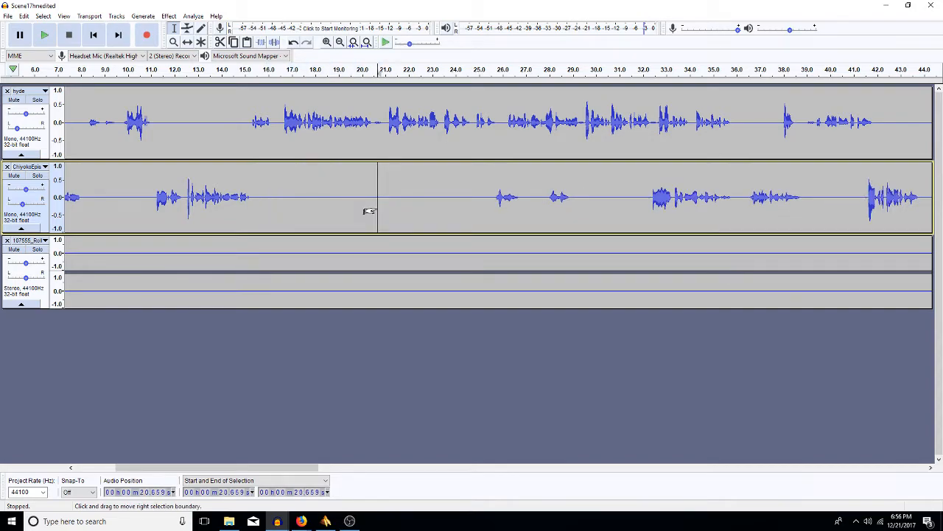
key("ctrl+v")
key("Right")
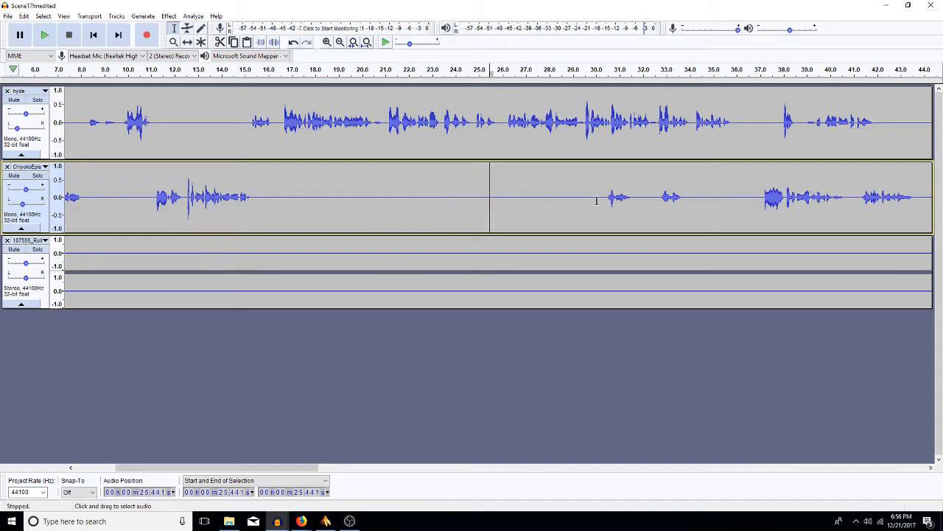
left_click_drag(593, 190, 679, 190)
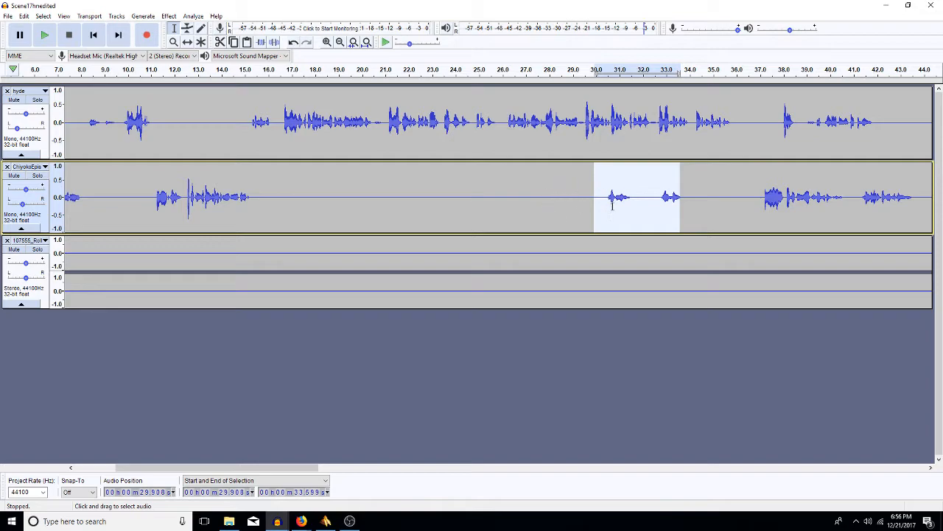
key("shift+Right")
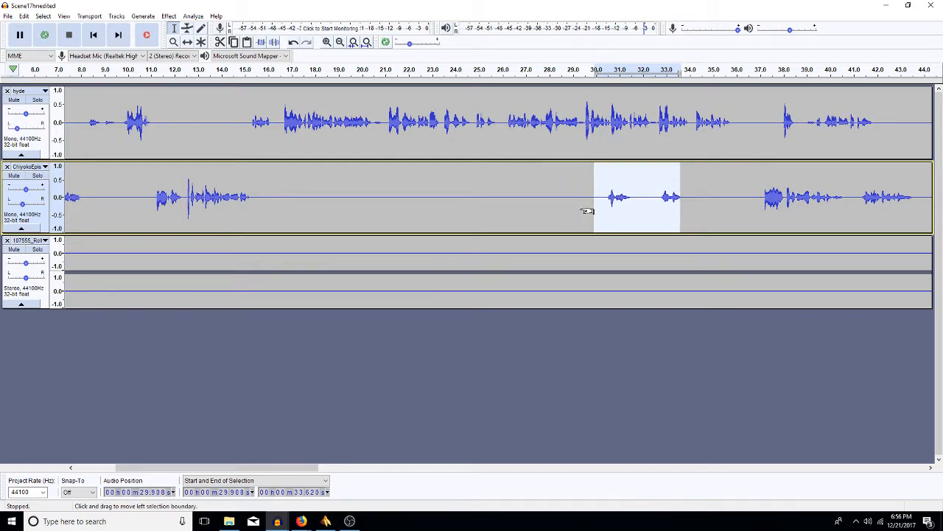
key("shift+Home")
key("Home")
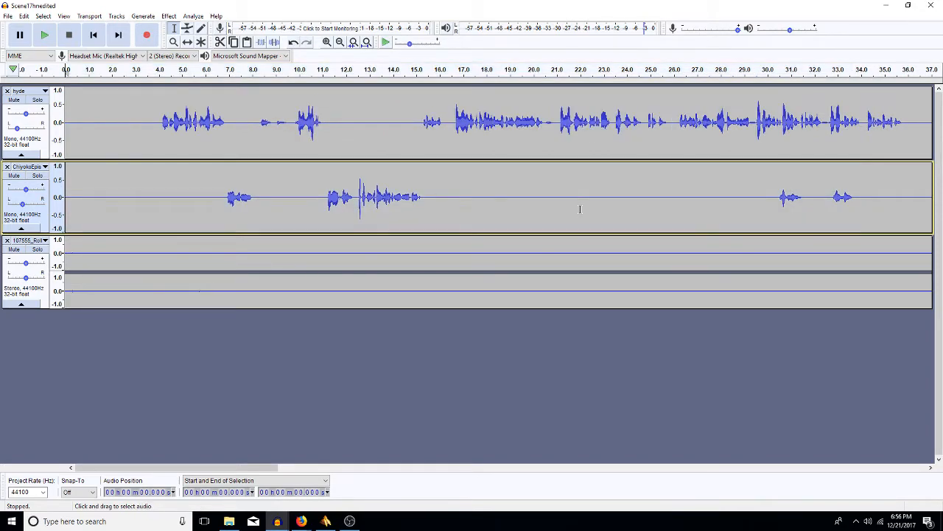
left_click(751, 207)
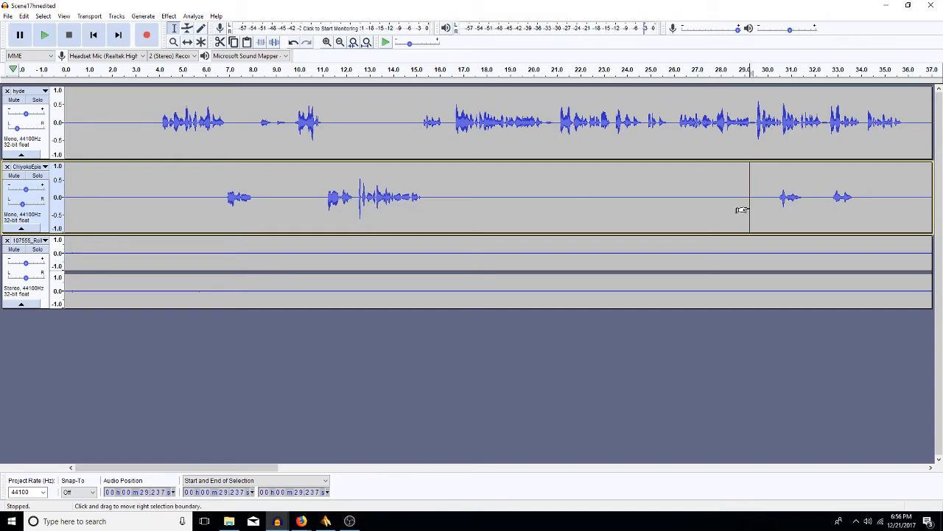
key("shift+End")
key("Delete")
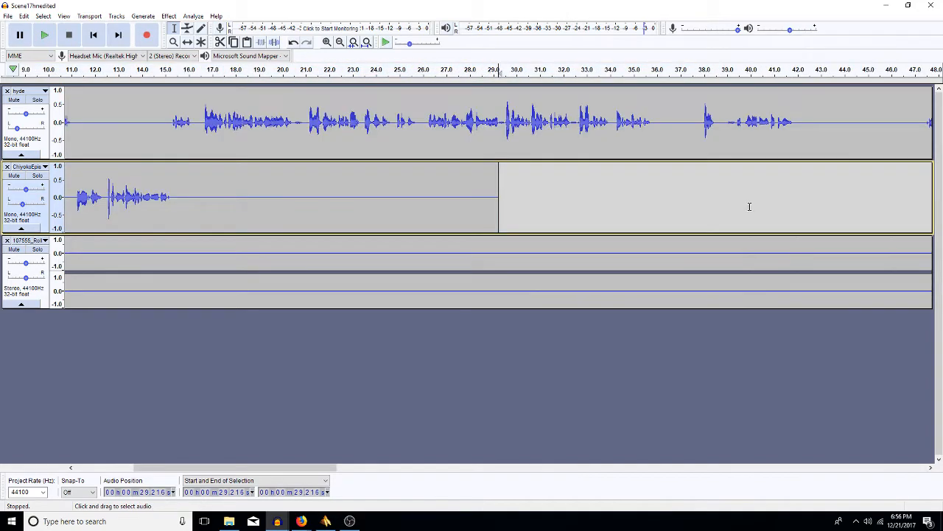
left_click_drag(650, 195, 652, 196)
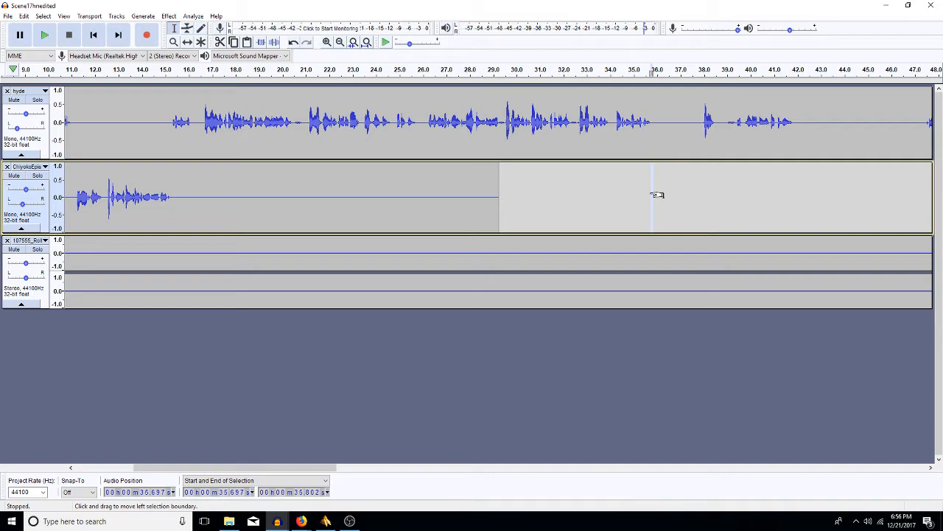
key("ctrl+v")
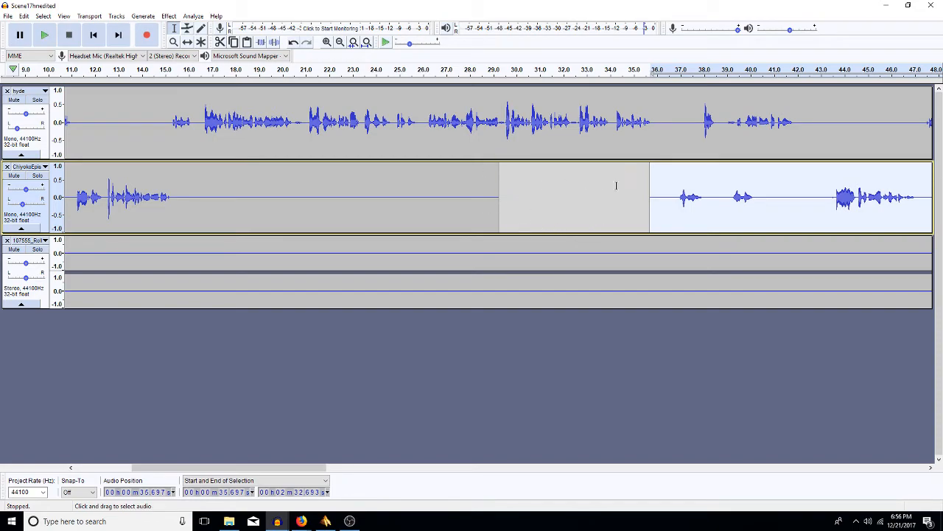
key("ctrl+z")
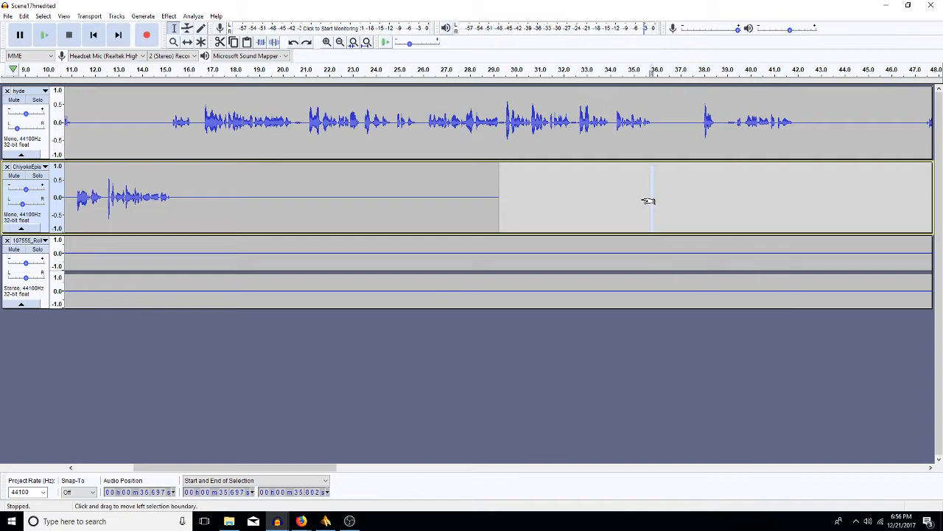
key("ctrl+z")
Copy the silence from 24.036 to 29.740 s on ChiyokoEpis and insert it at 29.740 s
left_click_drag(511, 184, 376, 186)
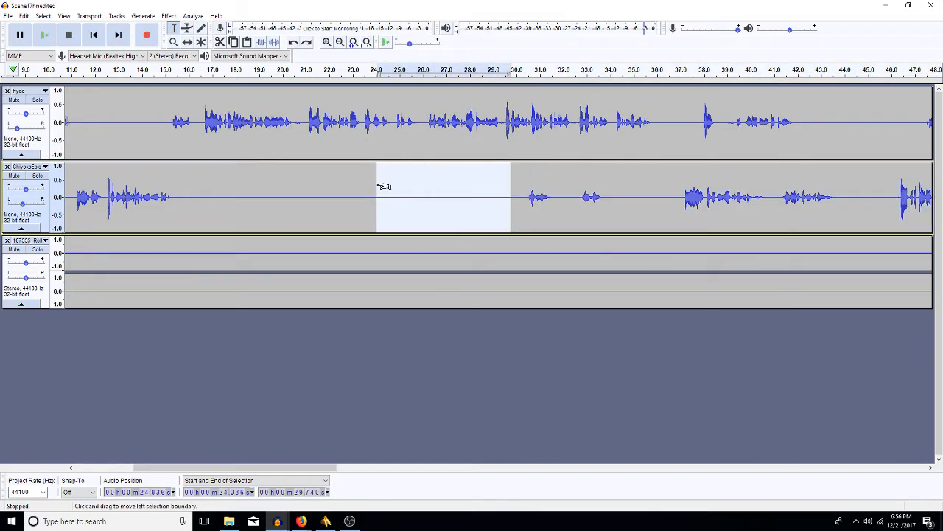
key("Right")
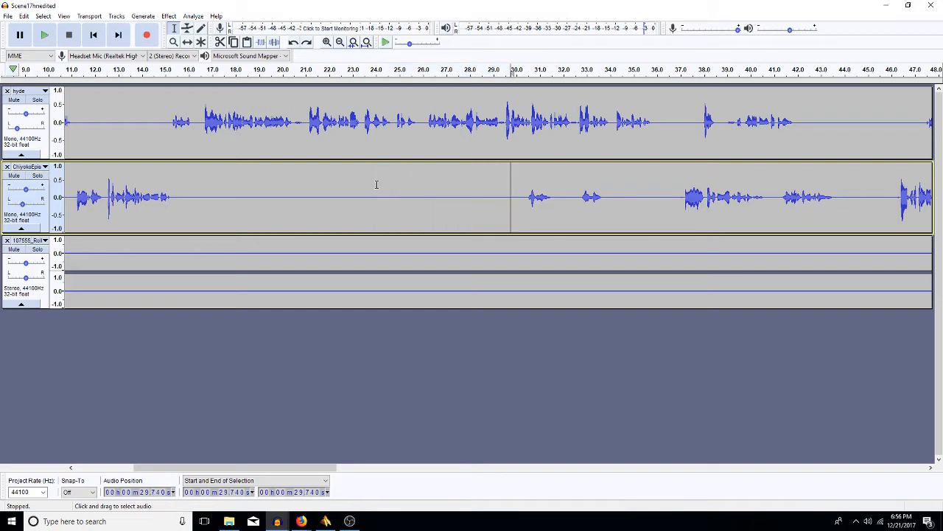
key("ctrl+v")
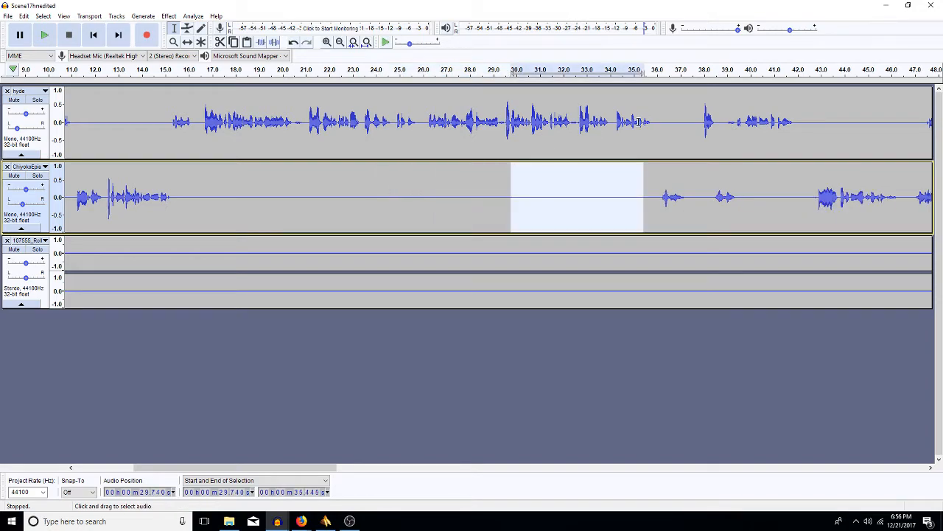
Insert the copied 5.7 s of silence at 37.542 s on hyde and at 40.814 s on ChiyokoEpis
left_click(692, 125)
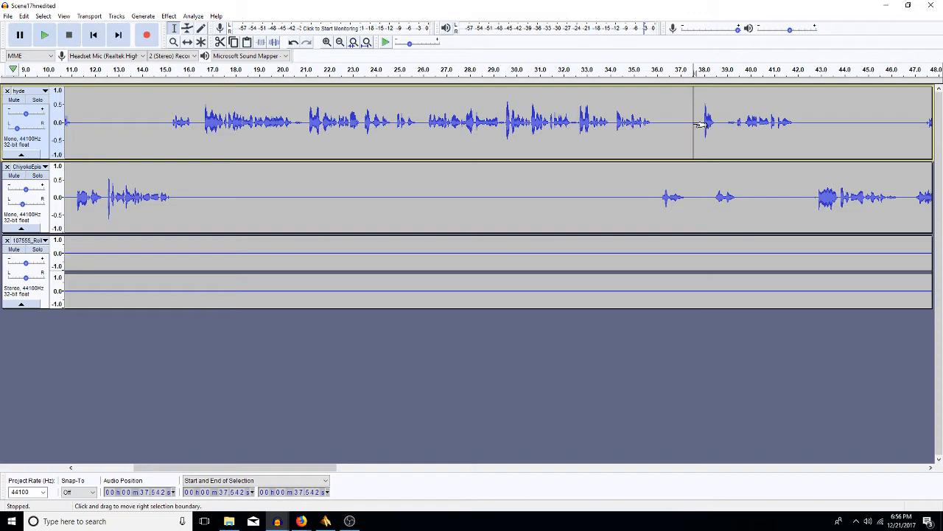
key("ctrl+v")
left_click(769, 186)
key("ctrl+v")
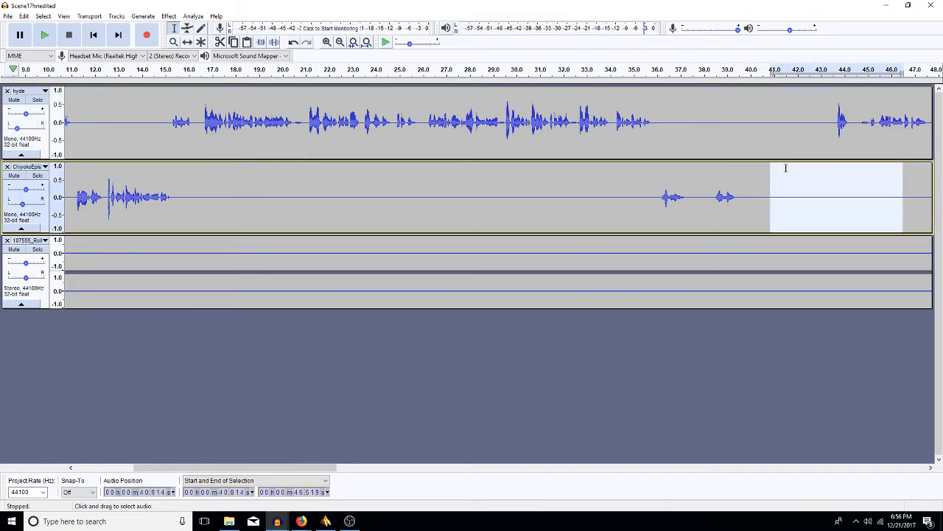
Delete the silence on hyde from 39.430 s to just before its next line at about 43.7 s
left_click_drag(829, 130, 755, 147)
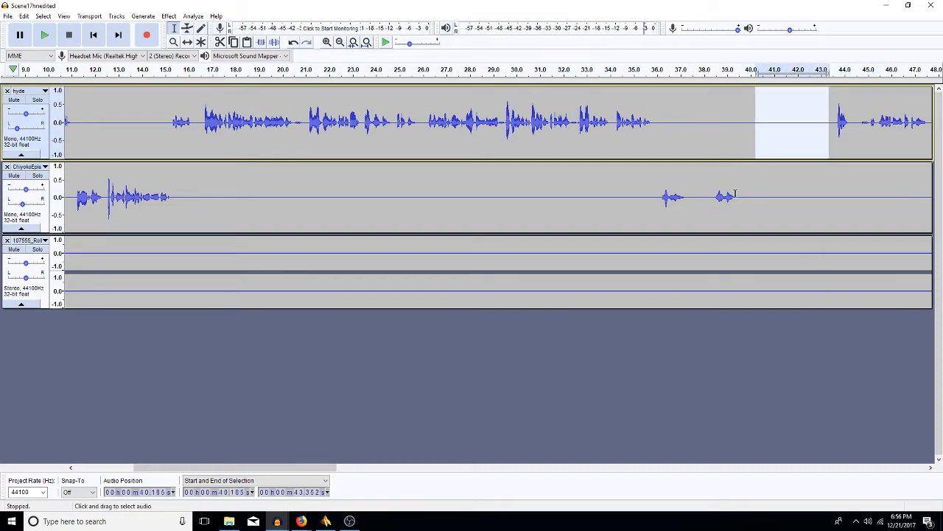
left_click(752, 132)
left_click_drag(738, 135, 833, 137)
key("Delete")
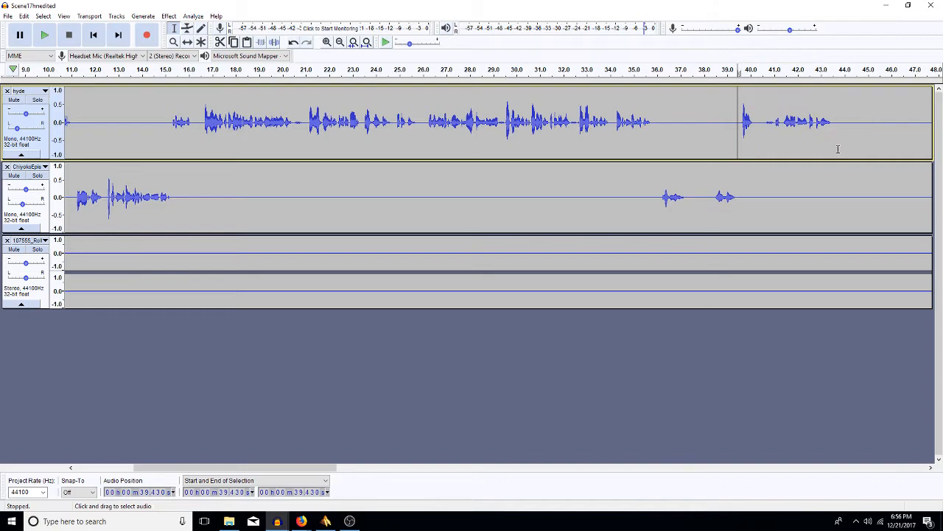
Delete the silence from about 43.583 to 48.512 s on ChiyokoEpis
left_click(930, 467)
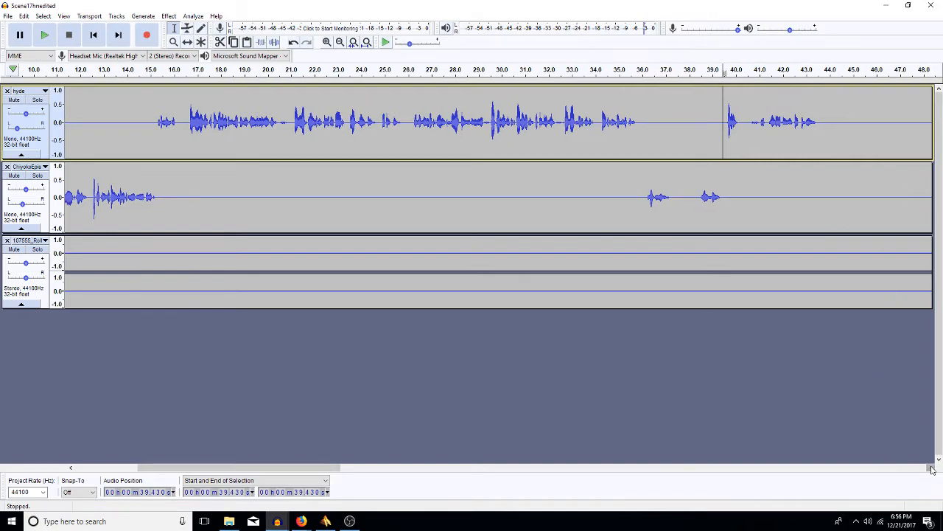
left_click_drag(930, 467, 930, 468)
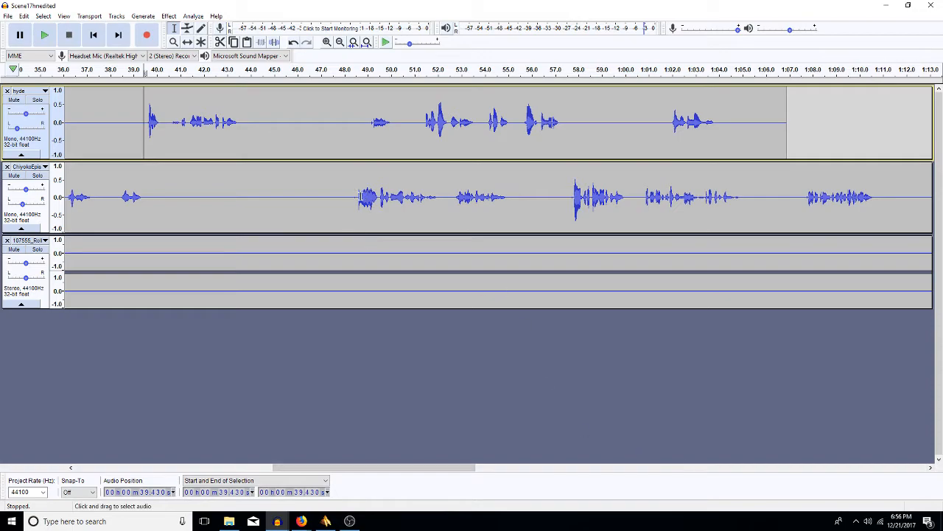
left_click_drag(356, 199, 241, 206)
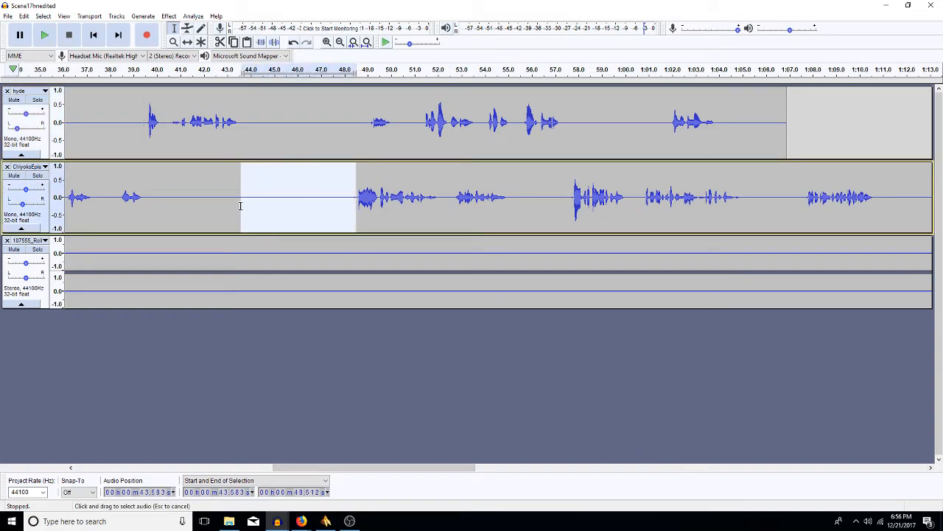
key("Delete")
Insert the copied 5.7 s of silence at 48.344 s on hyde and 51.762 s on ChiyokoEpis, and close hyde's remaining gap from 50.441 s
left_click(353, 131)
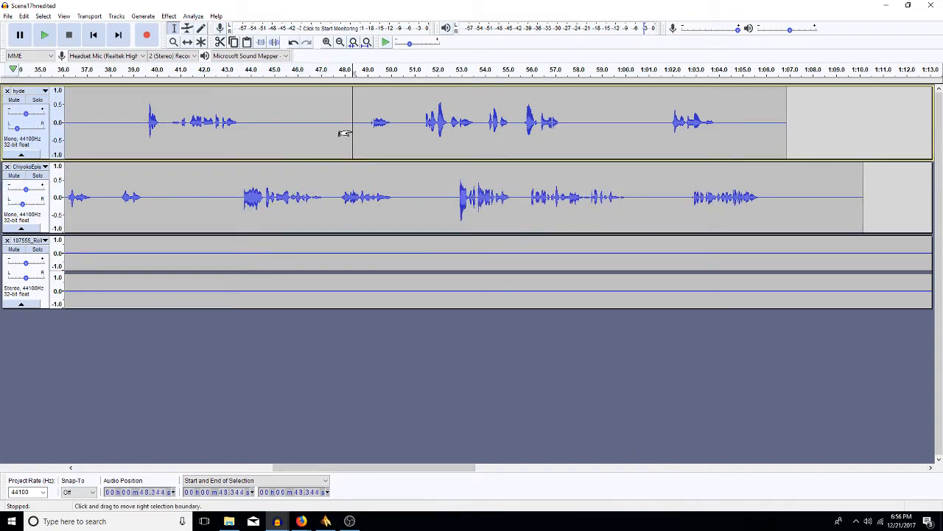
key("ctrl+v")
left_click(433, 206)
key("ctrl+v")
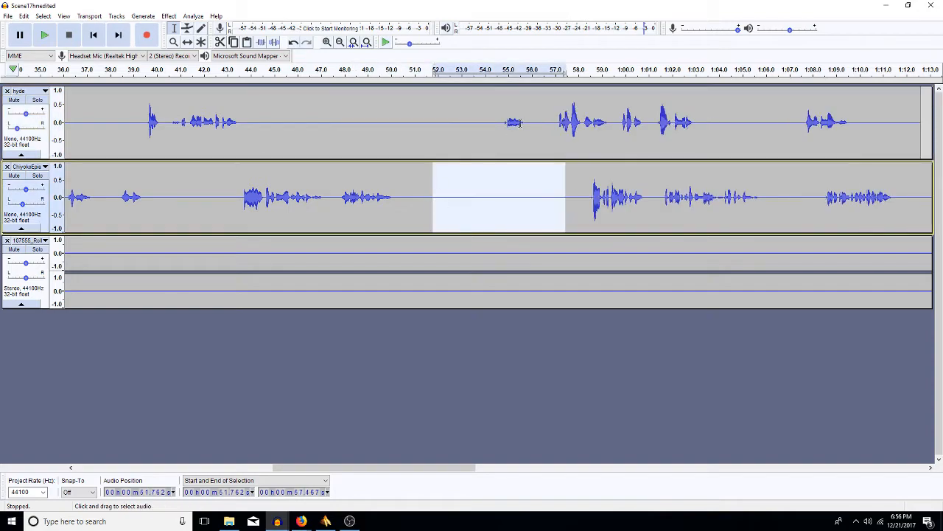
left_click_drag(503, 123, 402, 133)
key("Delete")
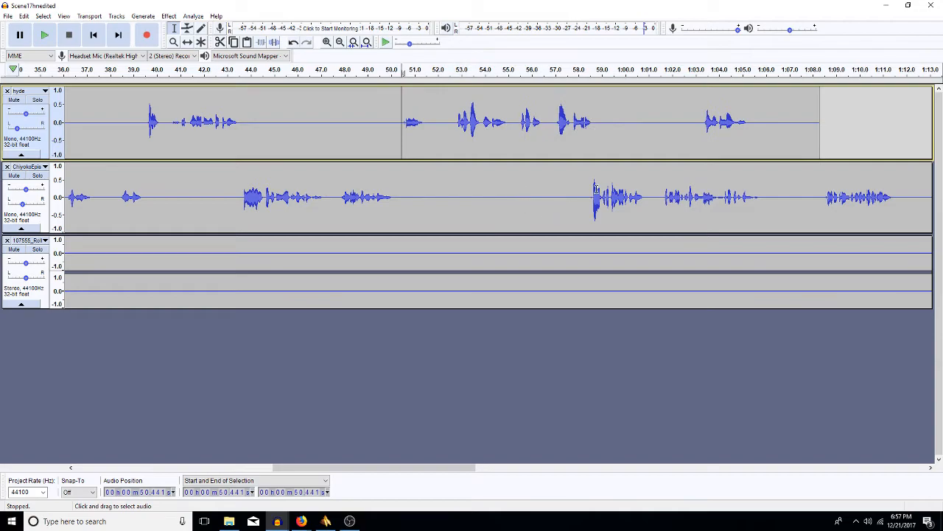
Insert the copied 5.7 s of silence at 1:01.872 on hyde and delete the excess from 1:05.899 to about 1:08.982
left_click(669, 122)
key("ctrl+v")
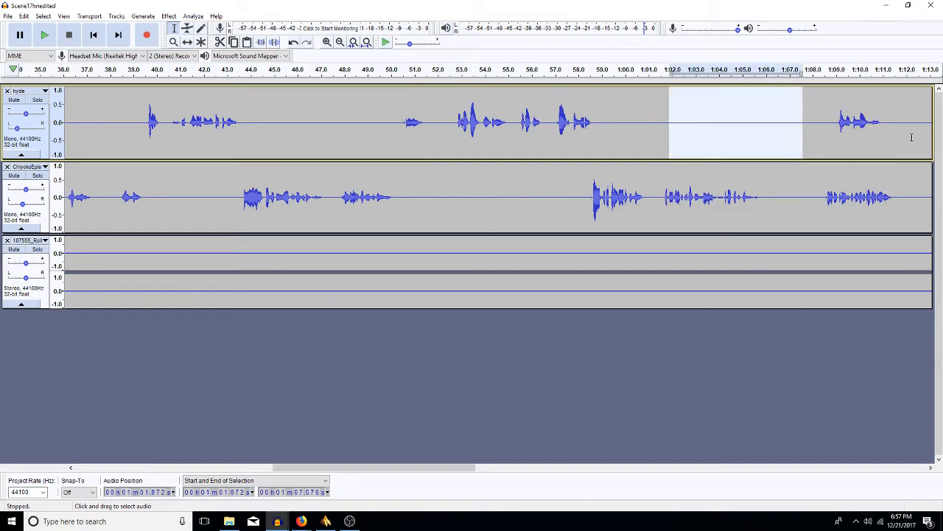
left_click_drag(835, 120, 756, 143)
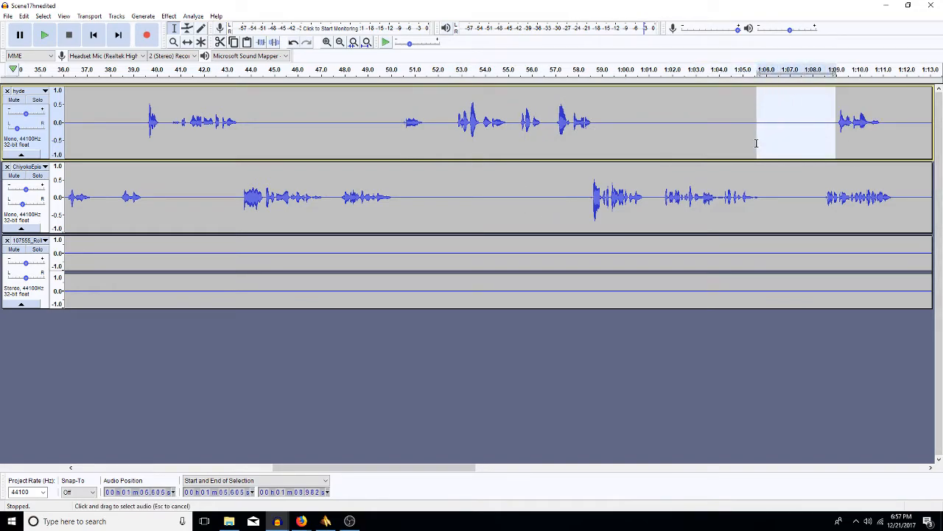
key("Delete")
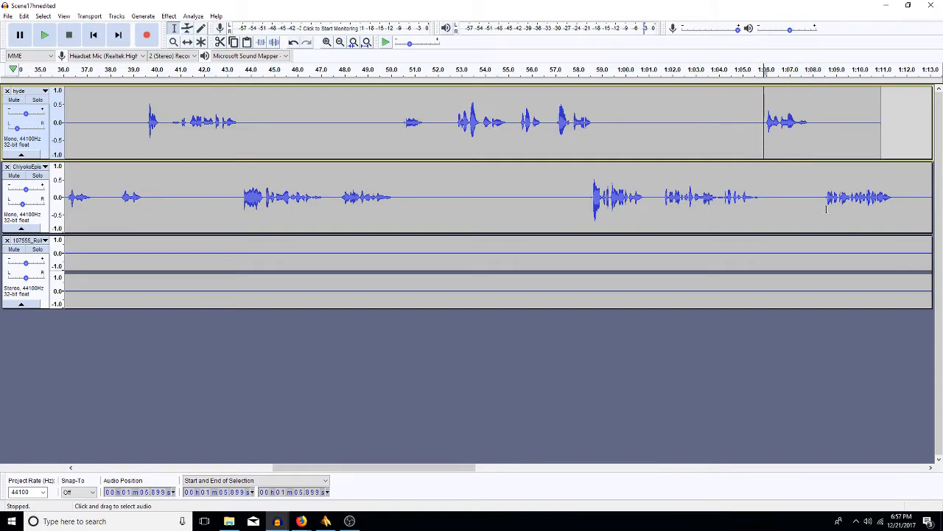
Try cutting the 107555_Roll track from 1:32.156 to its end, check the start of the mix by playback, and undo the cut
double_click(701, 200)
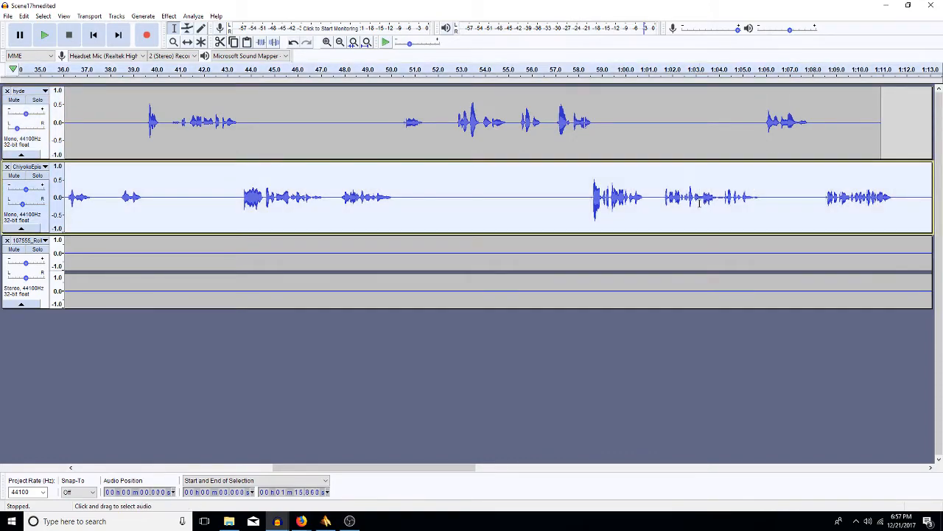
key("ctrl+f")
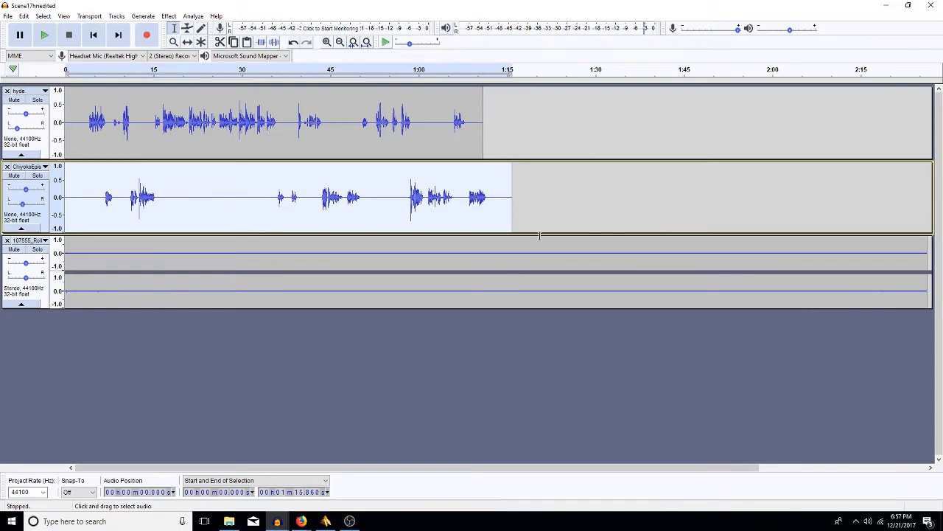
left_click_drag(608, 246, 942, 252)
key("Delete")
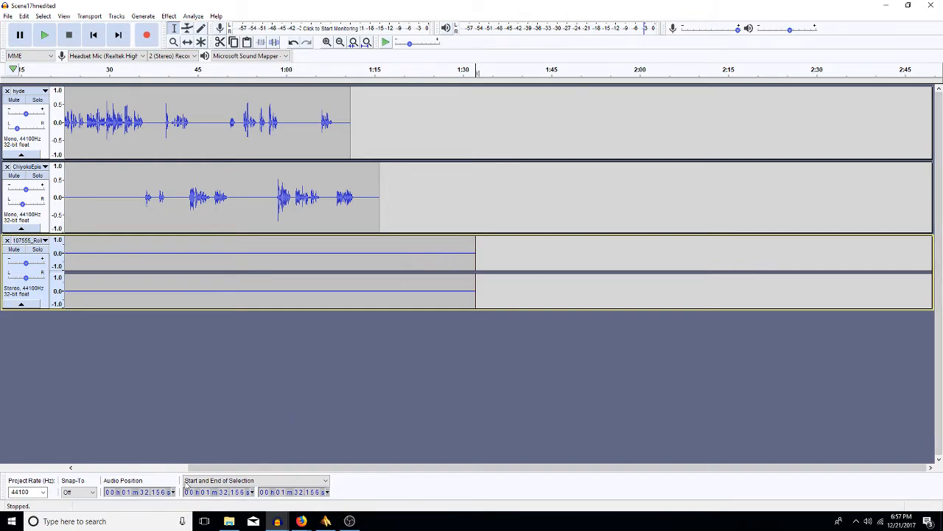
left_click(130, 468)
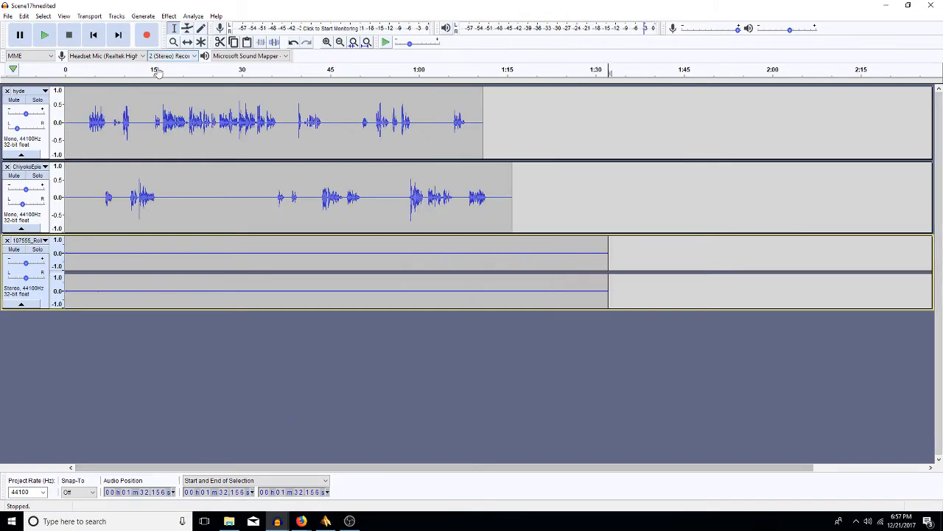
double_click(88, 133)
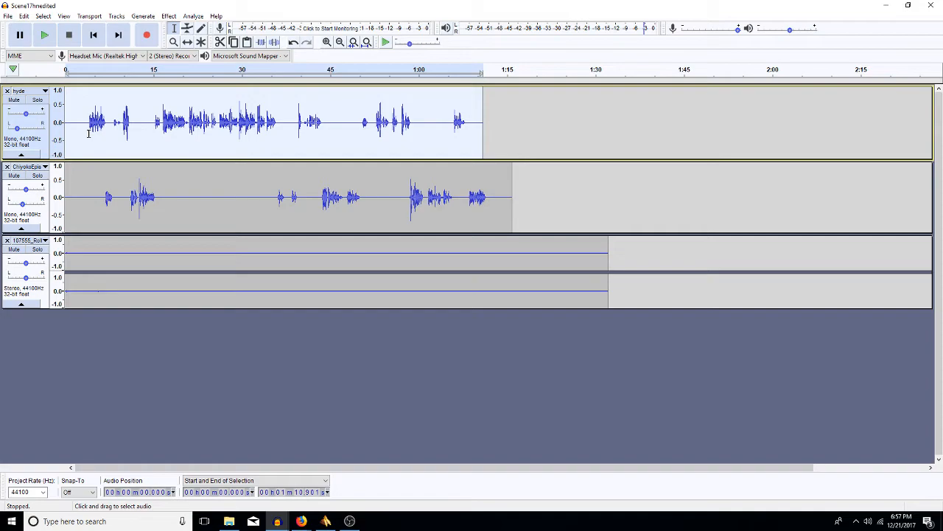
key("ctrl+f")
key("Home")
key("space")
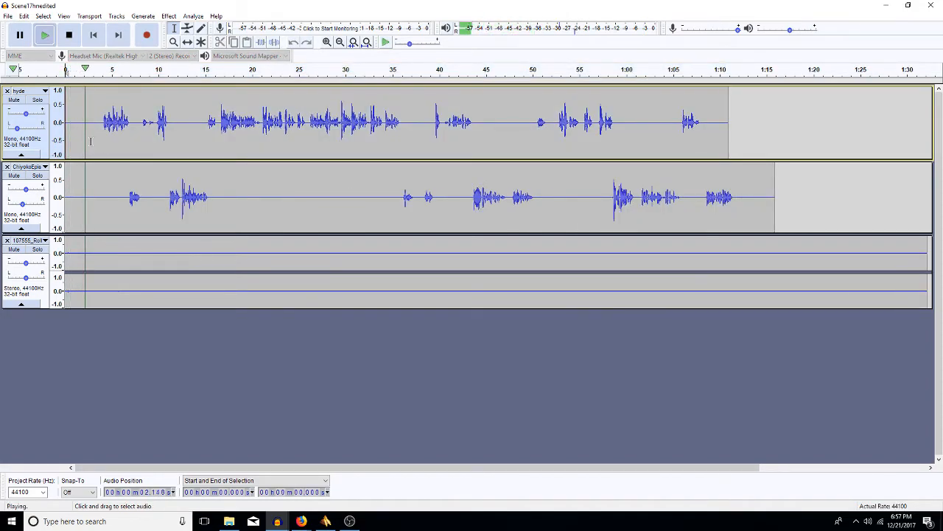
key("space")
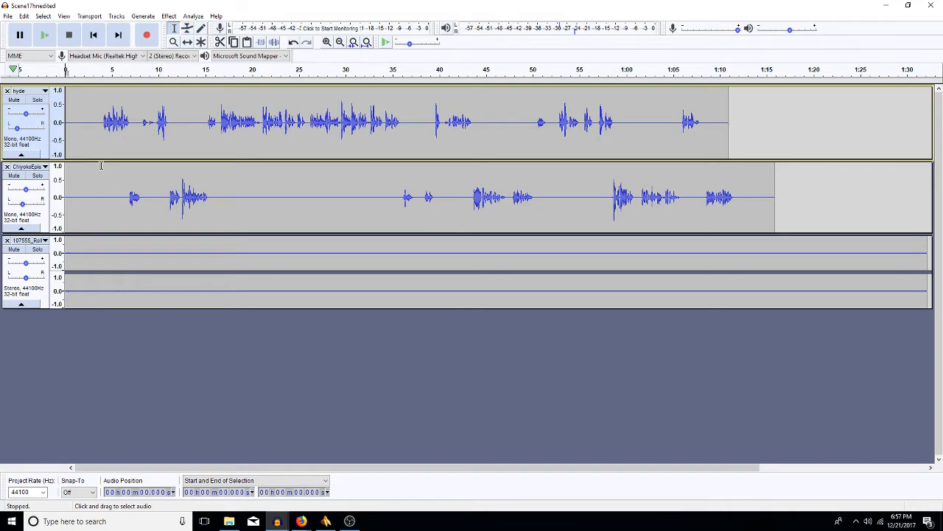
key("ctrl+z")
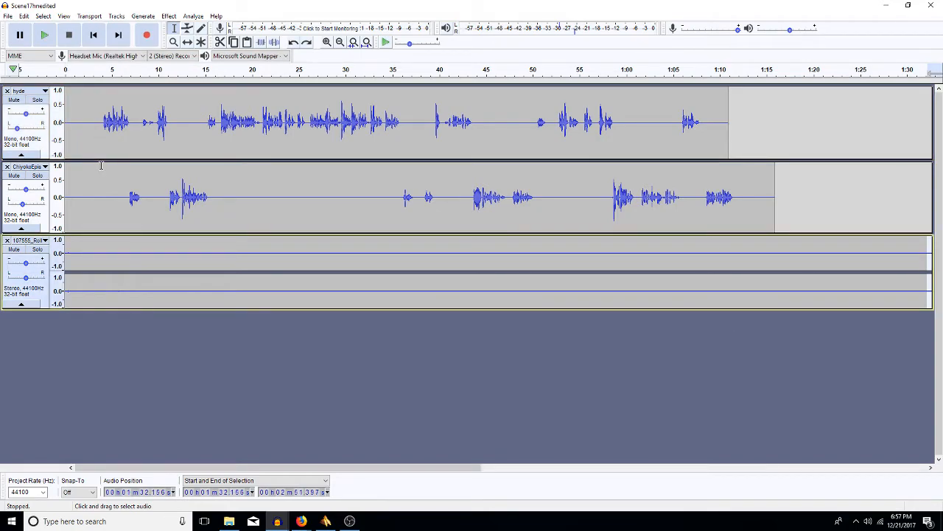
Delete the first 26.150 s of the 107555_Roll track and play the mix from the start
left_click(309, 252)
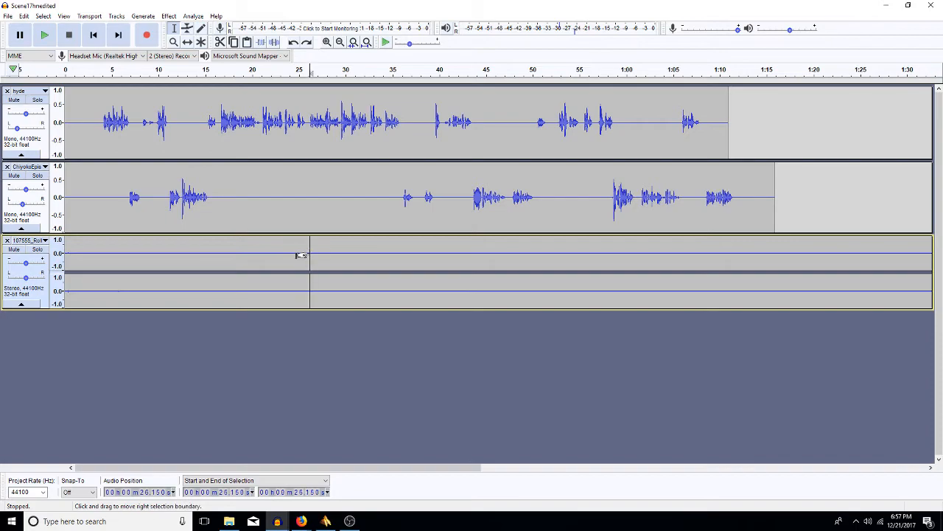
key("shift+Home")
key("Delete")
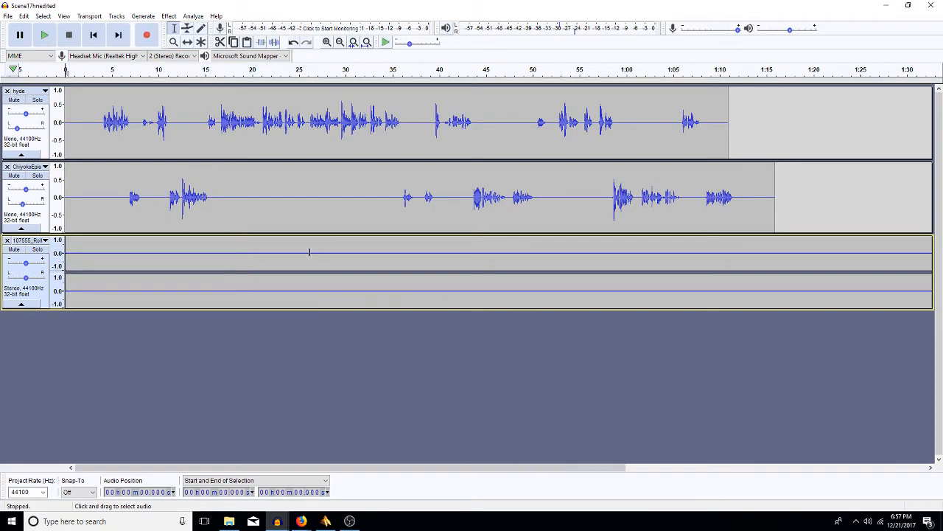
key("space")
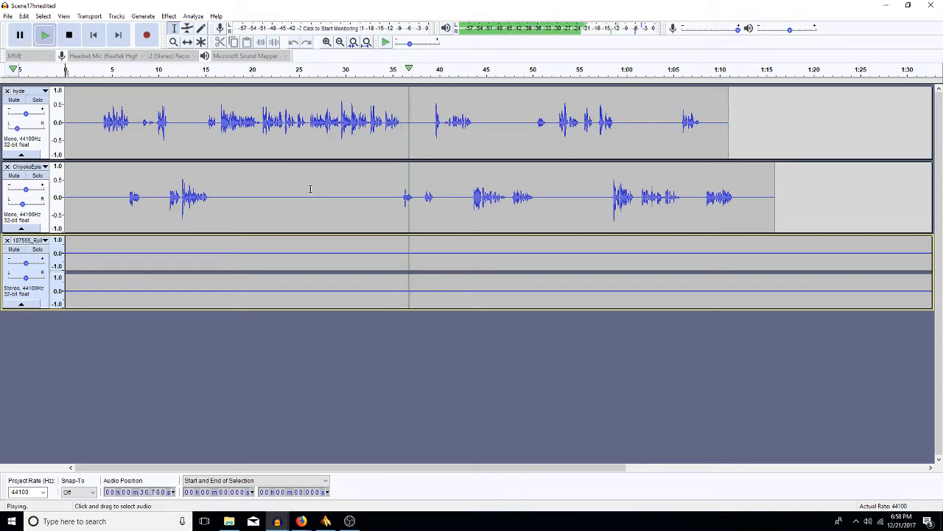
key("space")
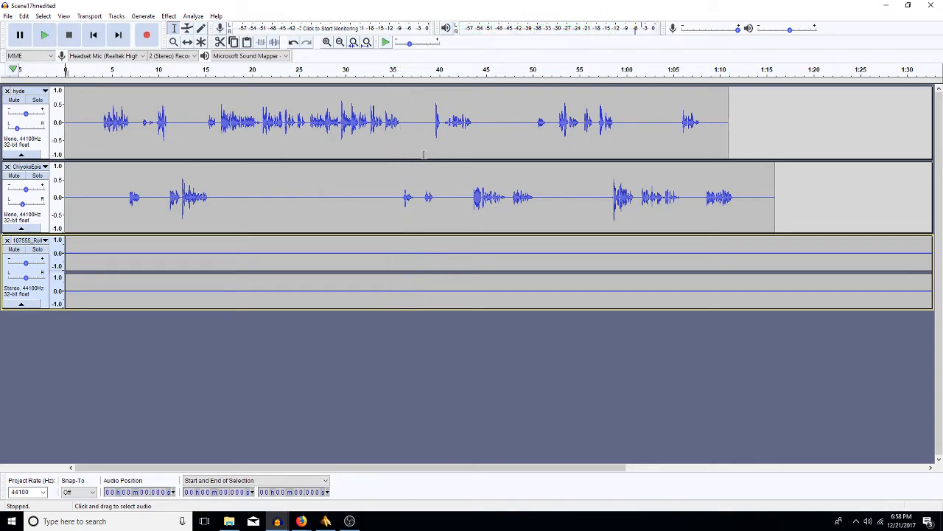
left_click_drag(431, 151, 423, 179)
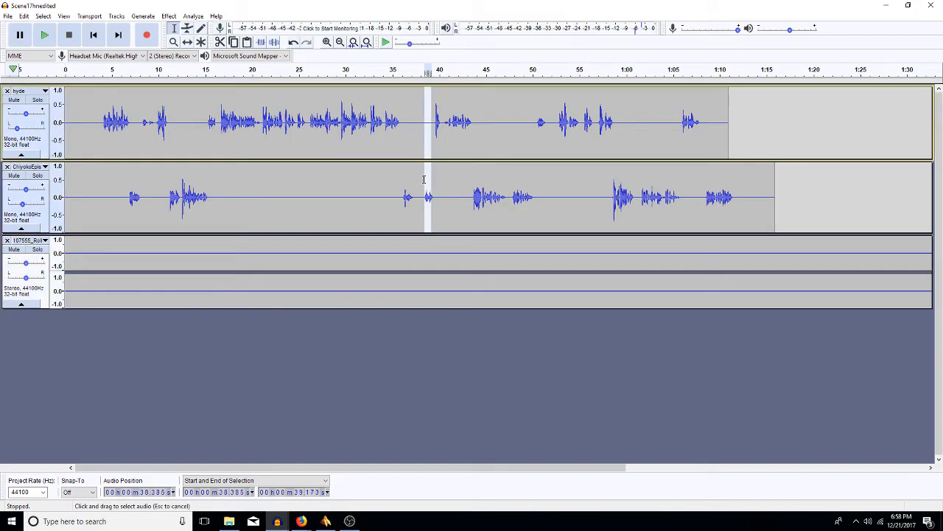
left_click(418, 181)
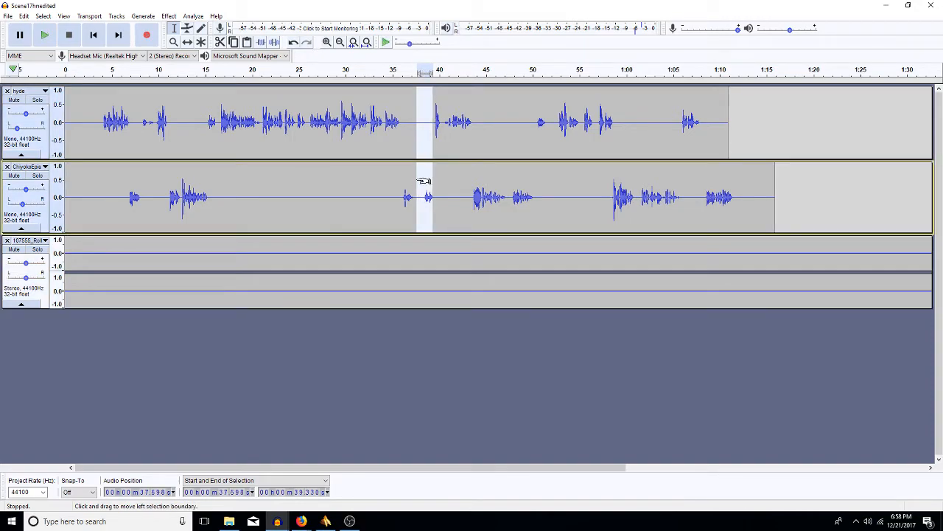
key("Delete")
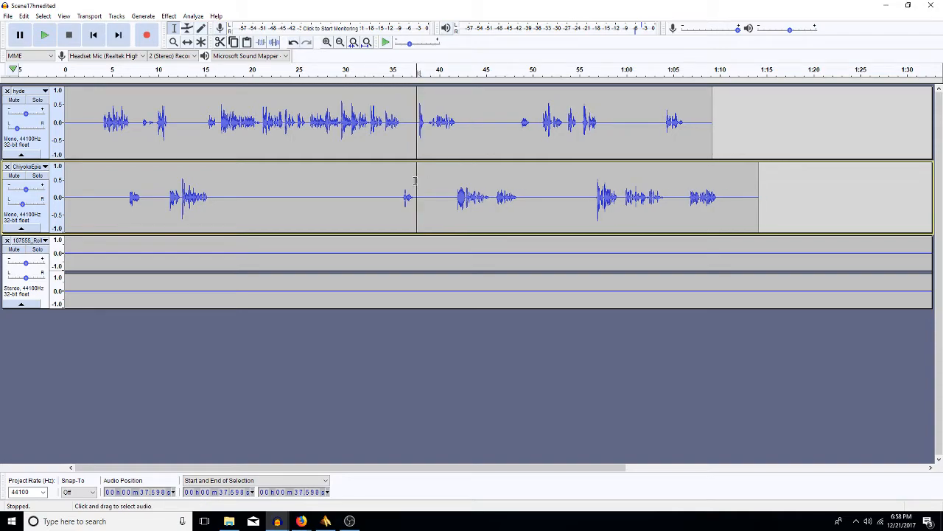
Listen from 37.440 s and insert 0.63 s of silence at 50.253 s on both hyde and ChiyokoEpis
left_click(415, 181)
key("space")
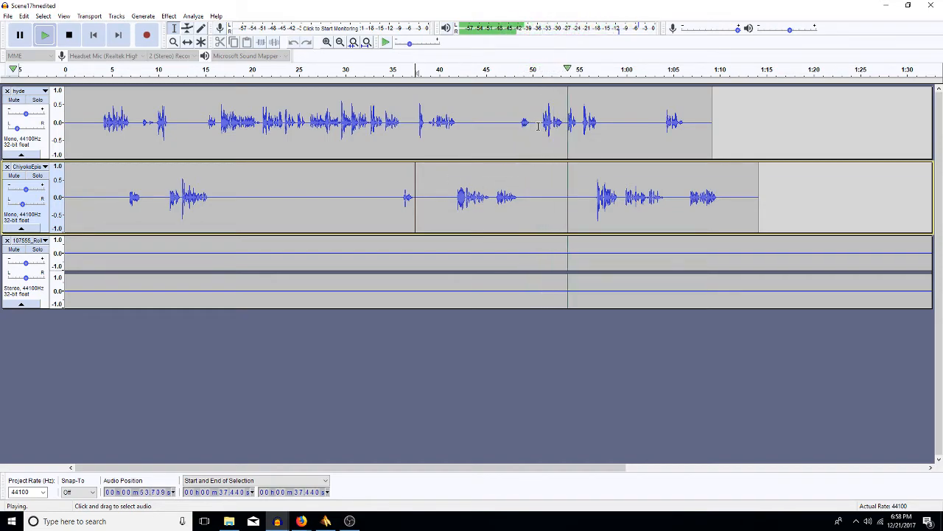
key("space")
left_click_drag(540, 133, 534, 135)
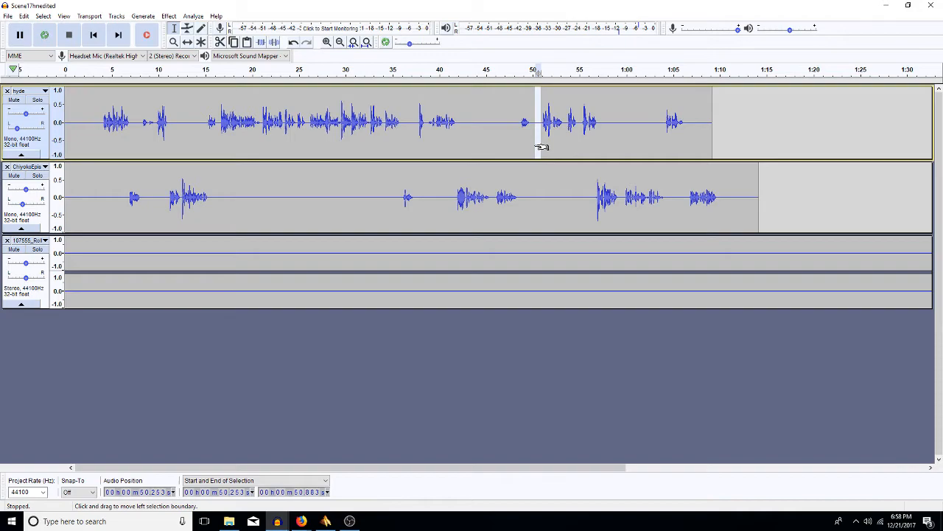
key("shift+Down")
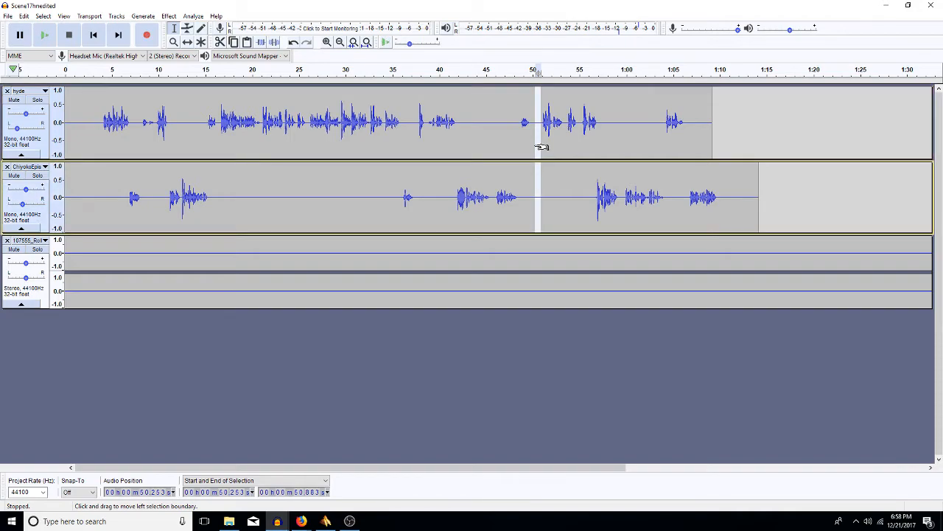
key("Left")
key("ctrl+v")
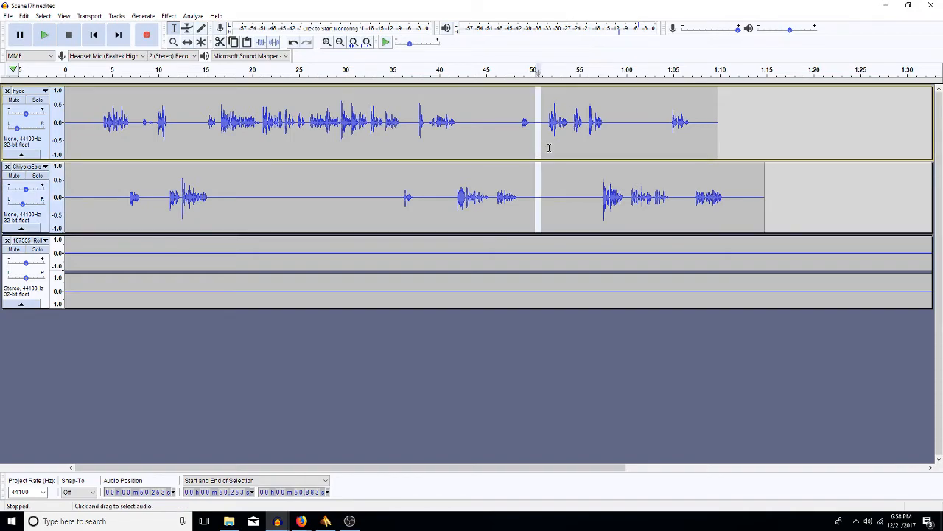
Listen from 51.670 s, and copy the silence from 50.935 to 57.237 s on ChiyokoEpis into hyde at 51.040 s
left_click(552, 146)
left_click(549, 140)
key("space")
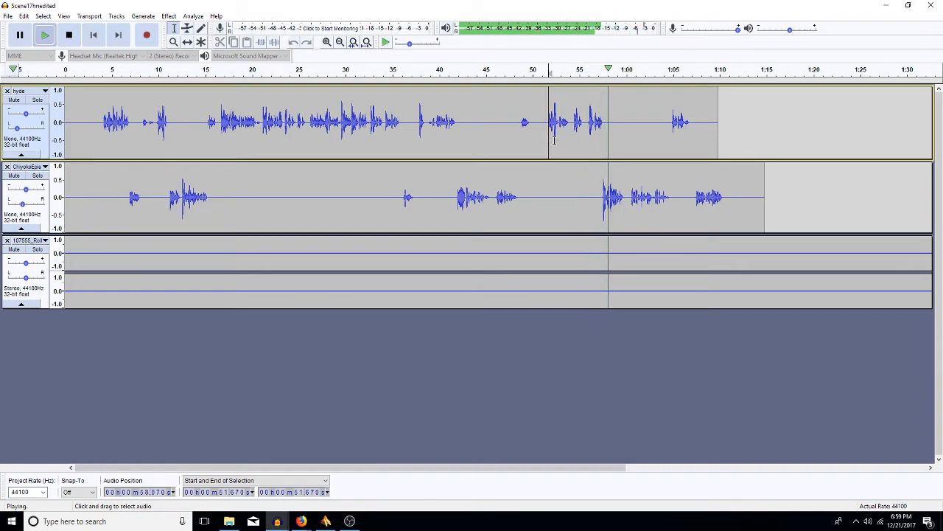
left_click_drag(547, 144, 543, 142)
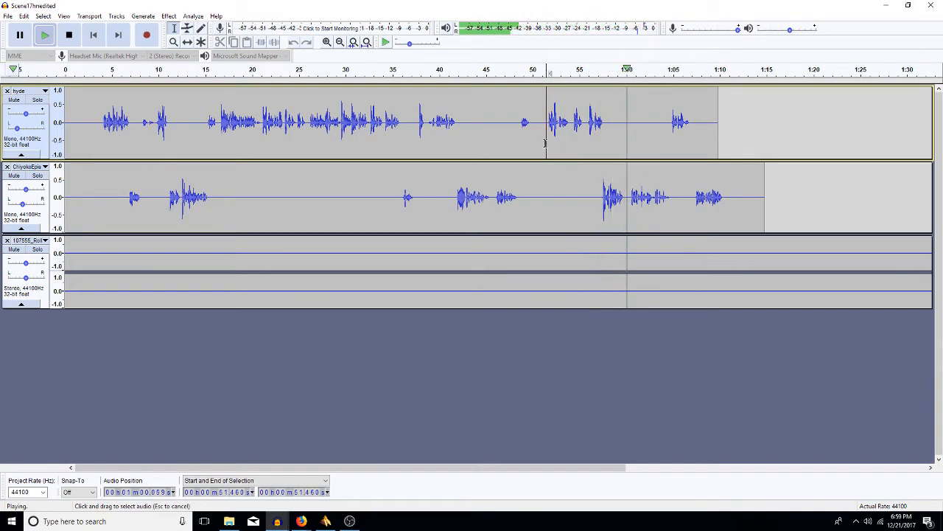
key("space")
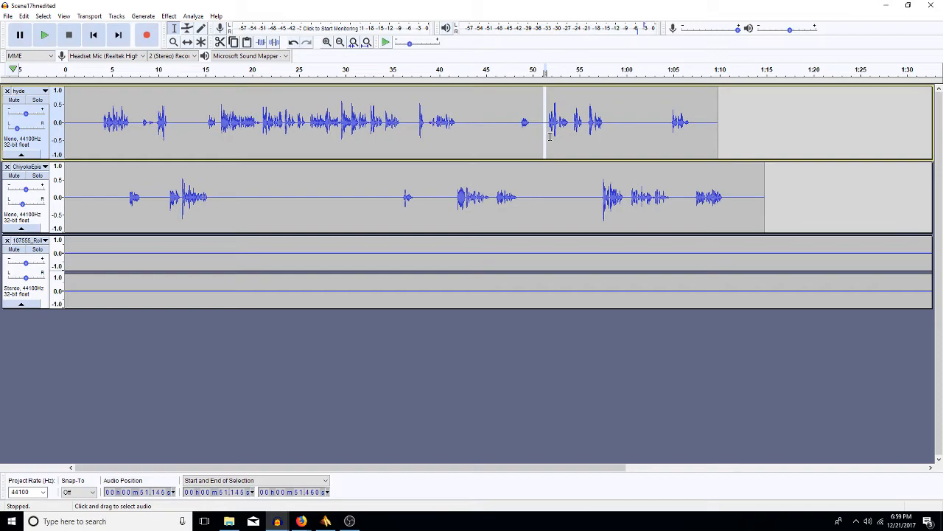
left_click_drag(601, 197, 541, 205)
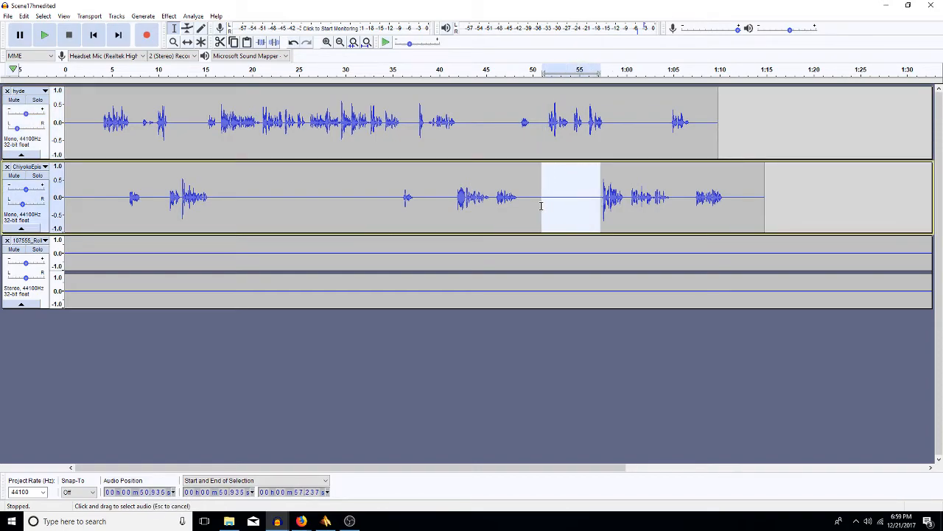
left_click(542, 129)
key("ctrl+v")
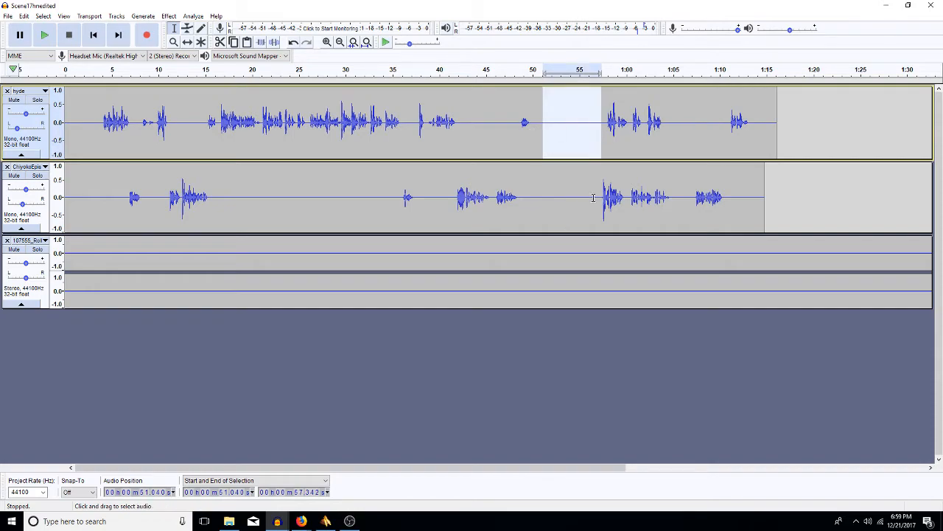
Delete the audio from 49.885 to 57.289 s on ChiyokoEpis and paste the copied silence at 58.654 s on that track
left_click_drag(601, 198, 530, 209)
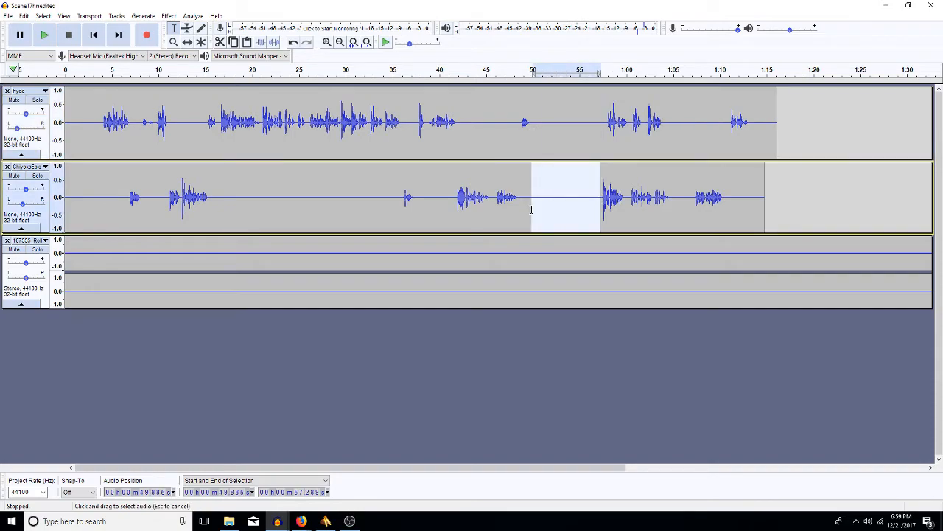
key("Delete")
left_click(614, 199)
key("ctrl+v")
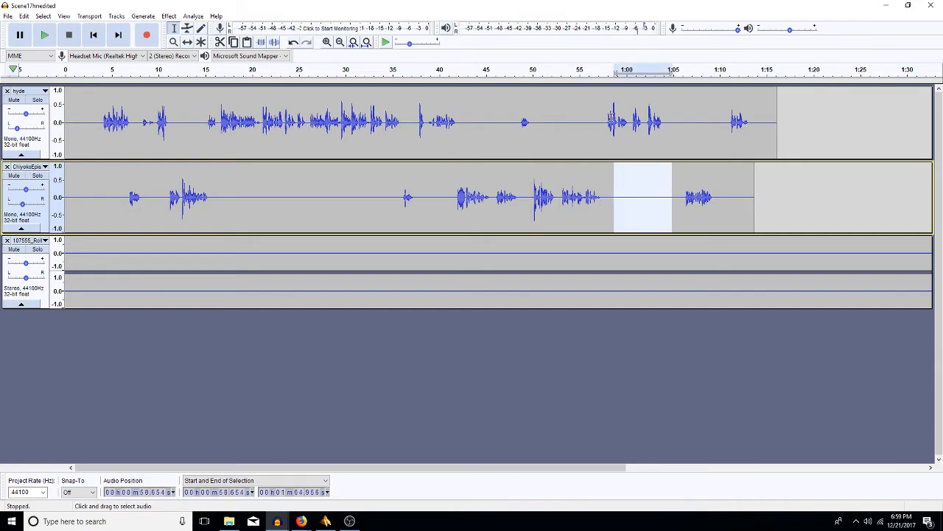
Delete the silence from 57.079 to 57.657 s on hyde and listen from 48.782 s
left_click_drag(605, 132, 598, 134)
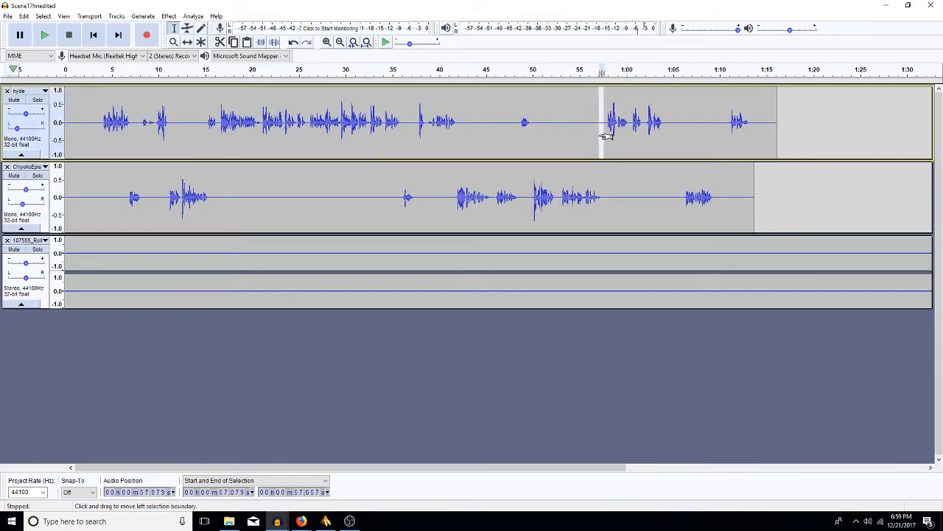
key("Delete")
left_click(522, 137)
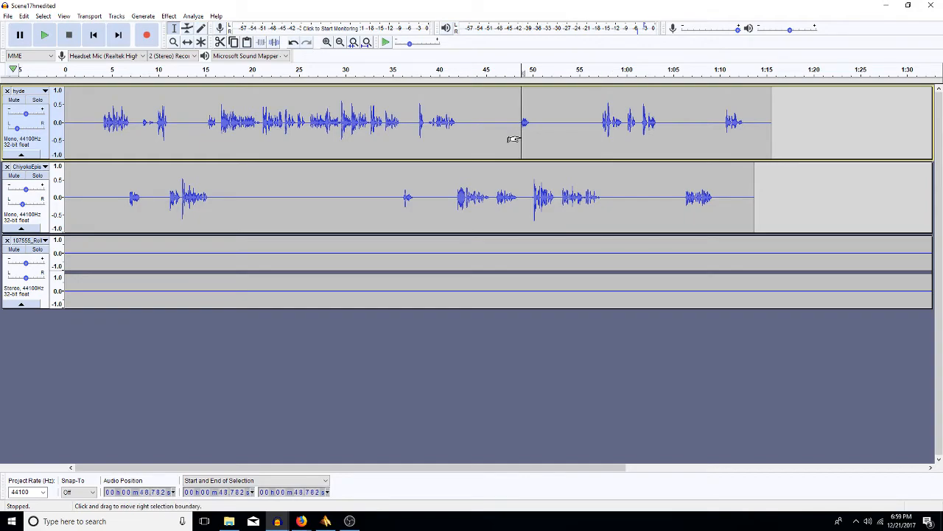
key("space")
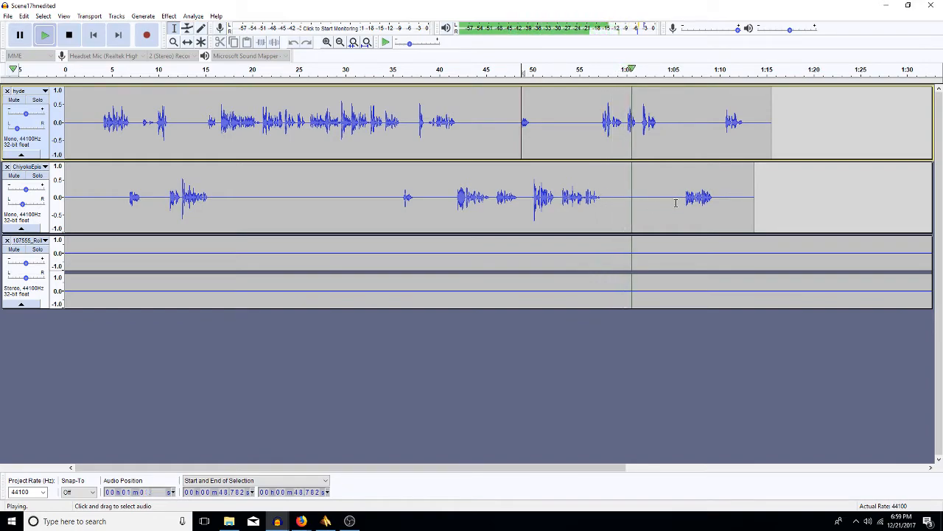
Delete the silence from 64.483 to 66.006 s on ChiyokoEpis and listen from 62.225 s
left_click_drag(683, 197, 661, 200)
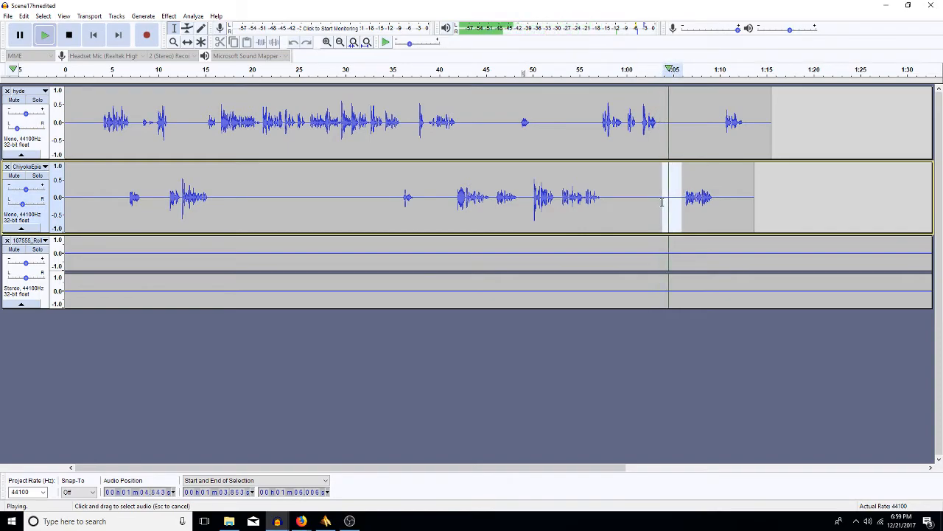
key("space")
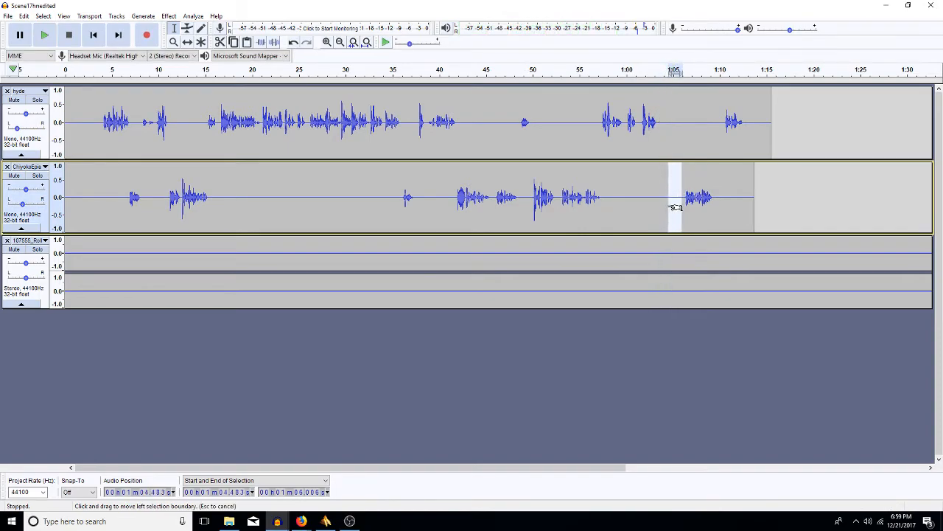
key("Delete")
left_click(647, 190)
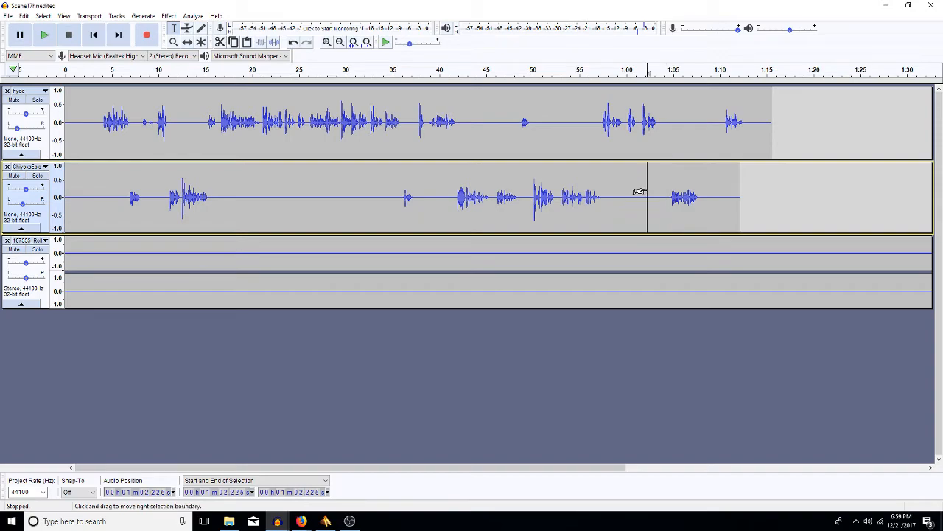
key("space")
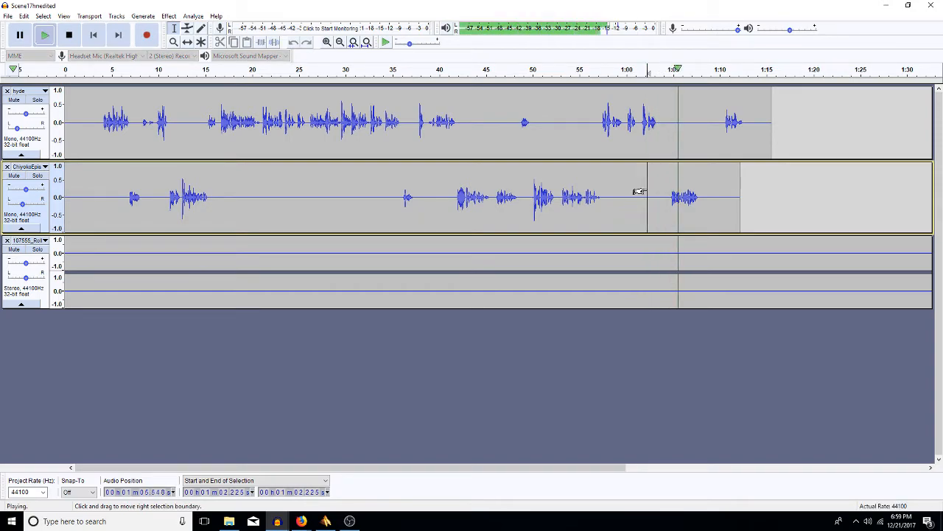
Delete the silence from 68.106 to 70.312 s on hyde and listen from the cut
left_click(722, 125)
left_click_drag(722, 125, 701, 148)
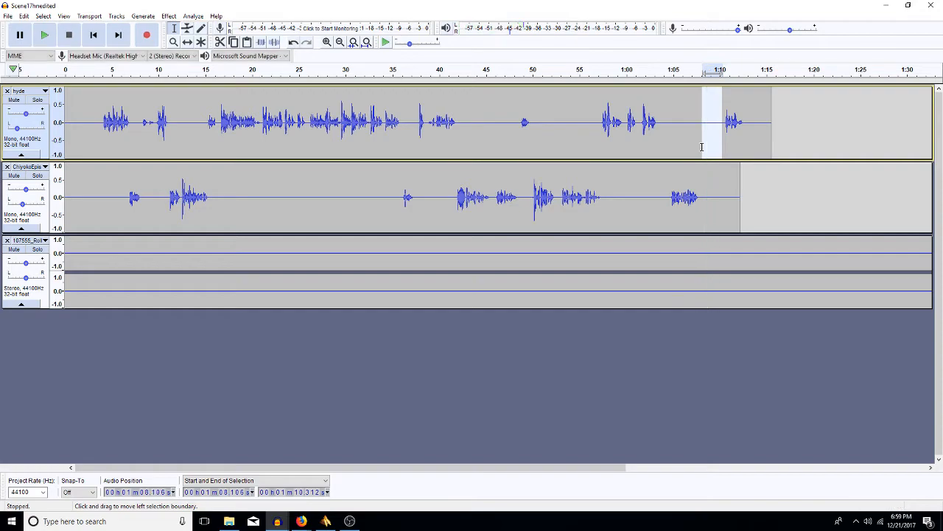
key("Delete")
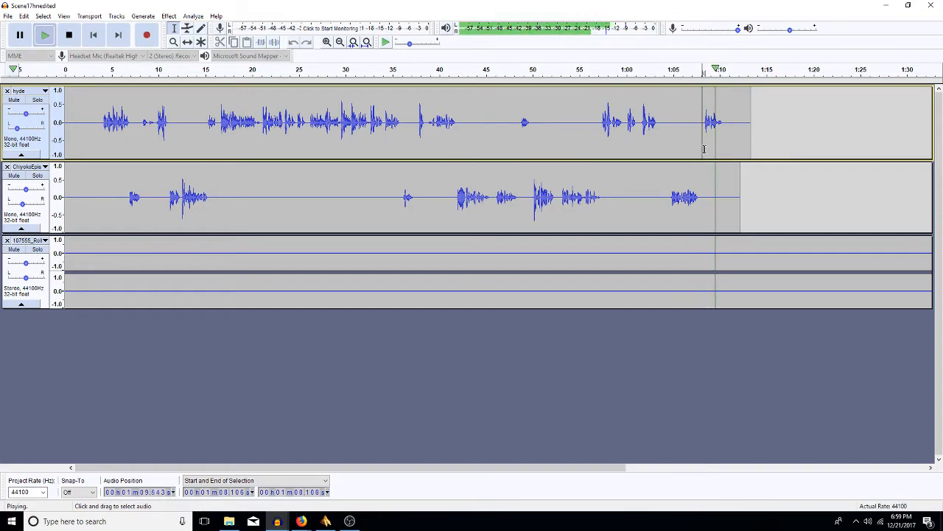
key("space")
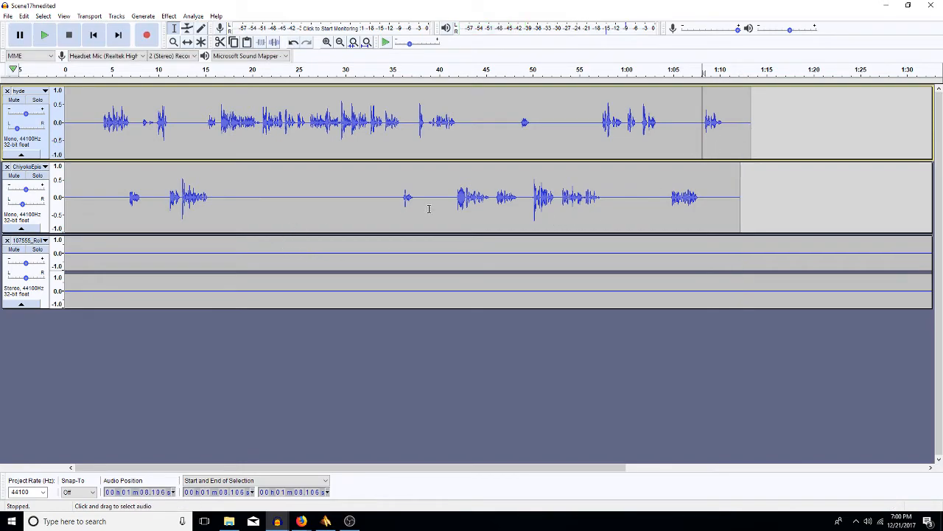
Amplify the whole ChiyokoEpis track and the whole hyde track to a new peak amplitude of 0.0 dB
double_click(404, 195)
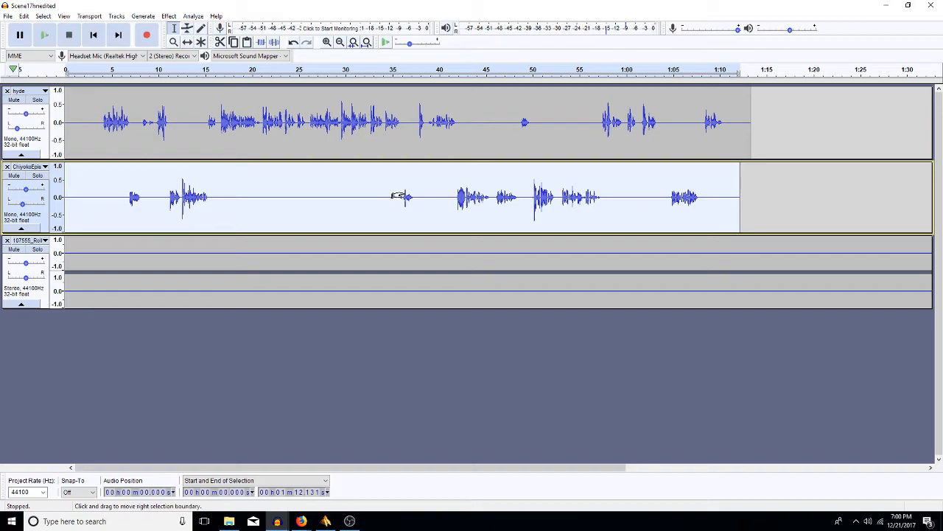
key("ctrl+r")
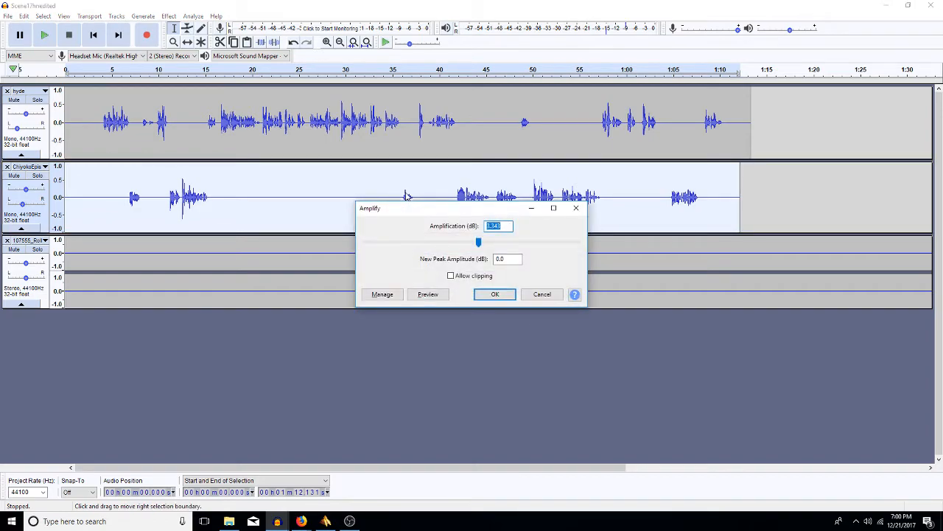
key("Return")
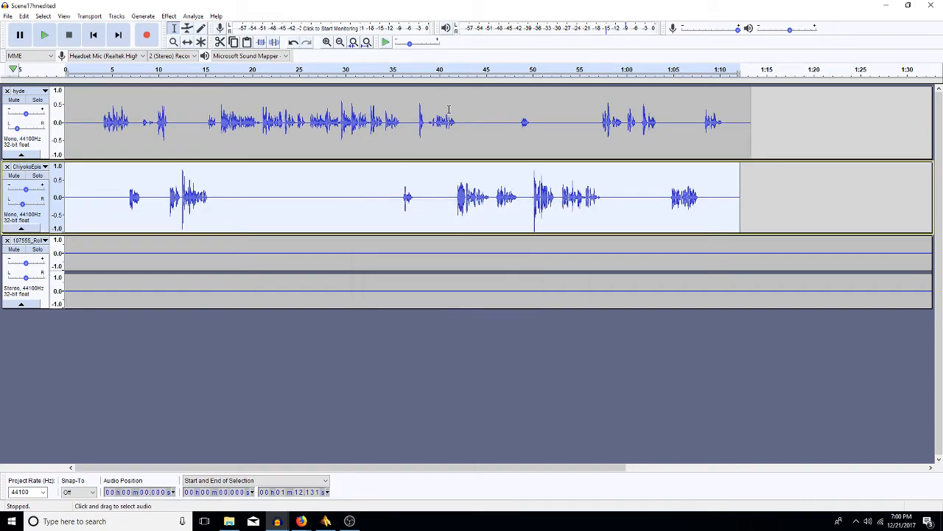
double_click(402, 127)
key("ctrl+r")
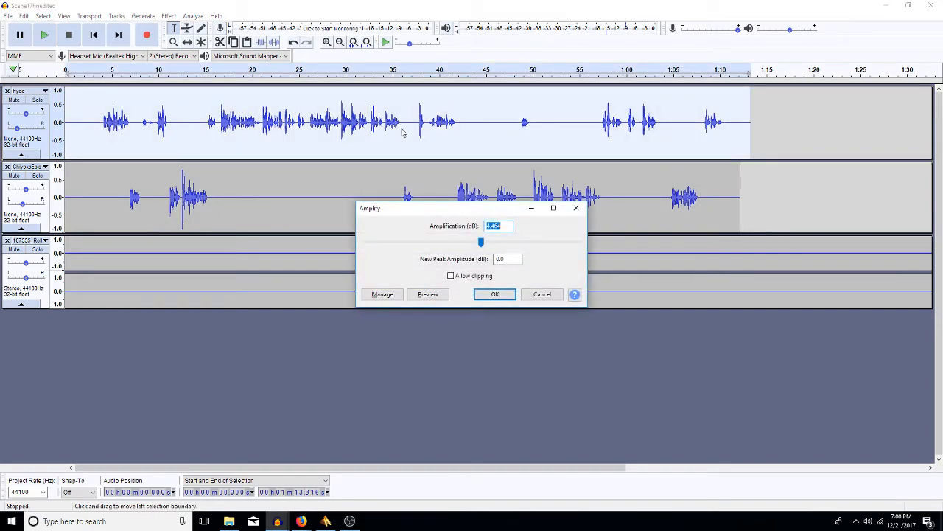
key("Return")
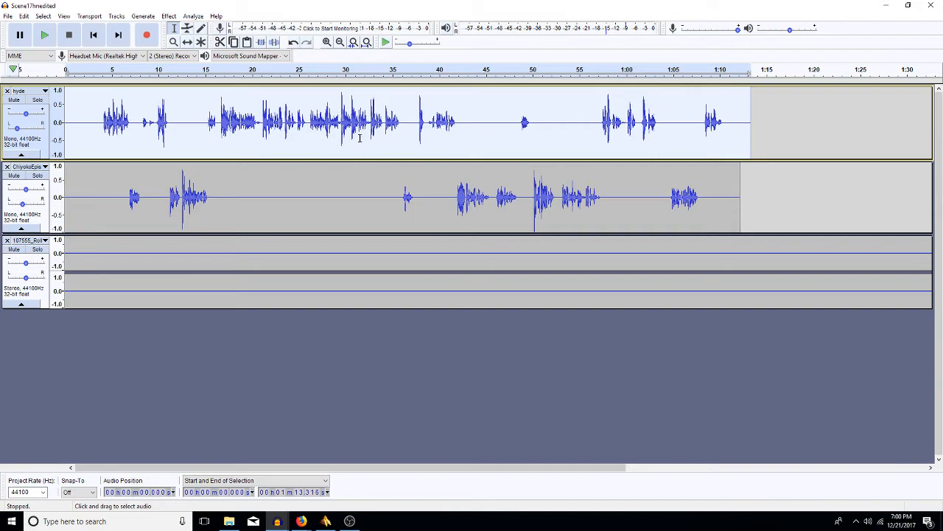
Apply Pop Mute to all of hyde and ChiyokoEpis with a -5.00 dB threshold and -1.0 dB mute level
key("shift+p")
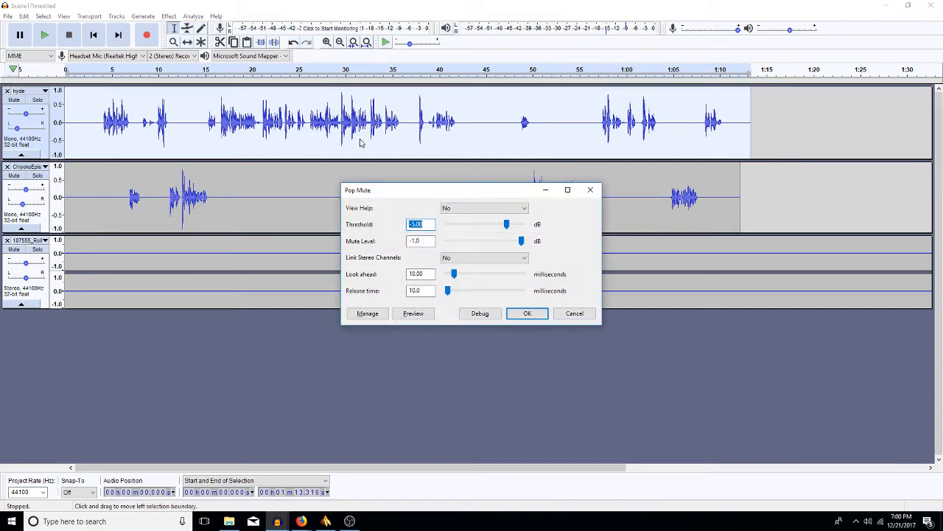
key("Return")
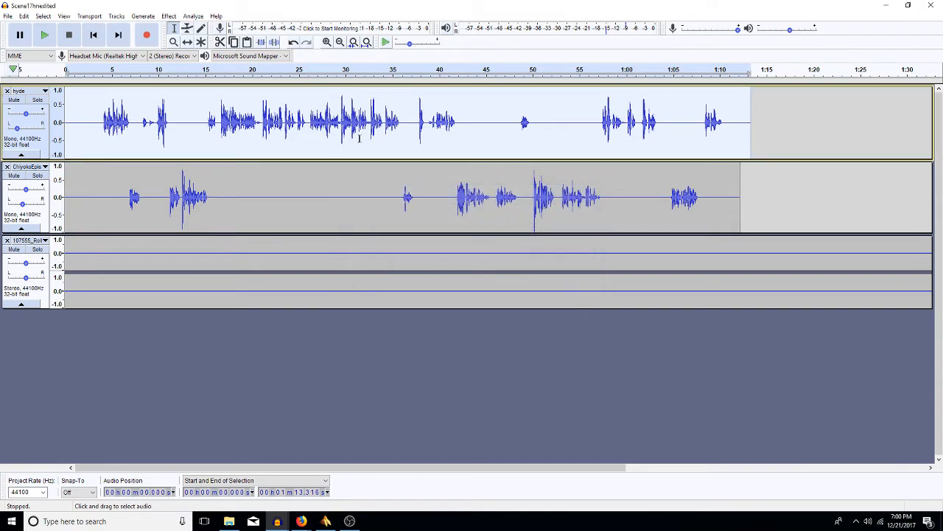
double_click(368, 207)
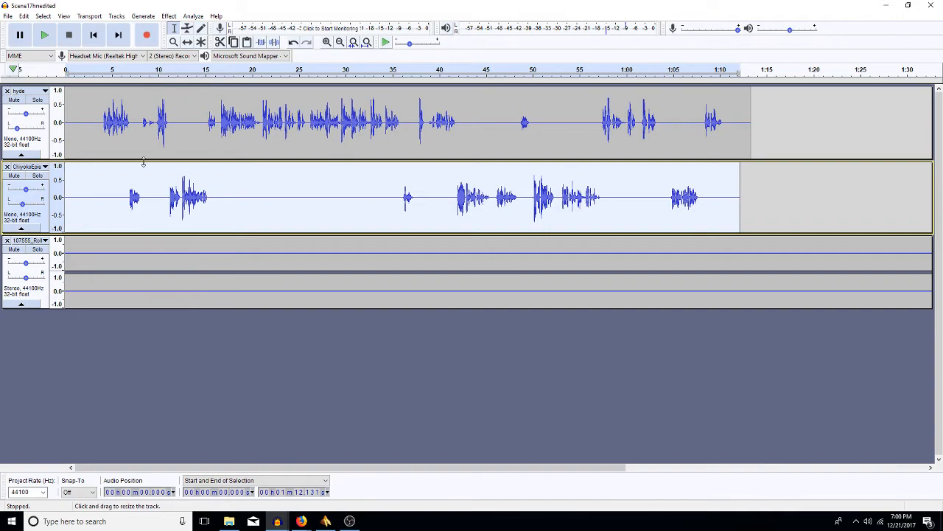
Play the mix from 3.938 s to check the dialogue up to the hyde line just after 57 s
left_click(237, 165)
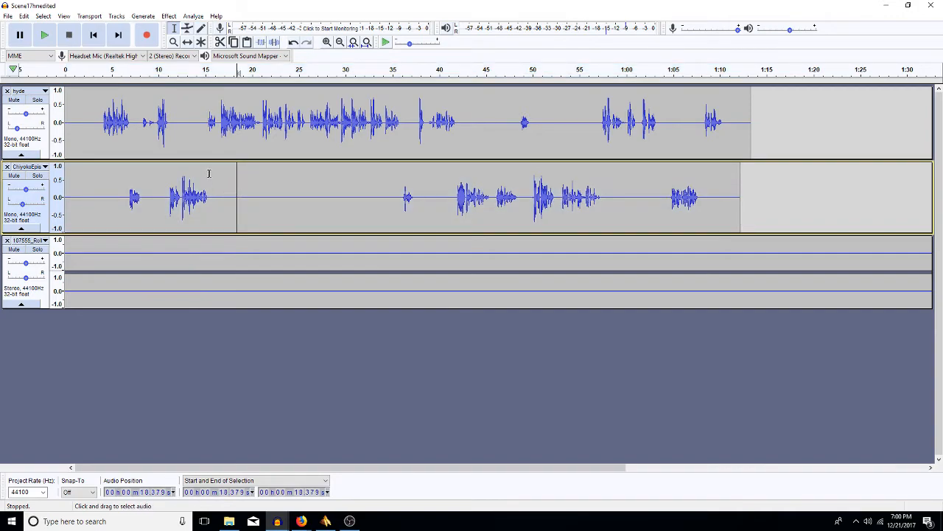
left_click(110, 179)
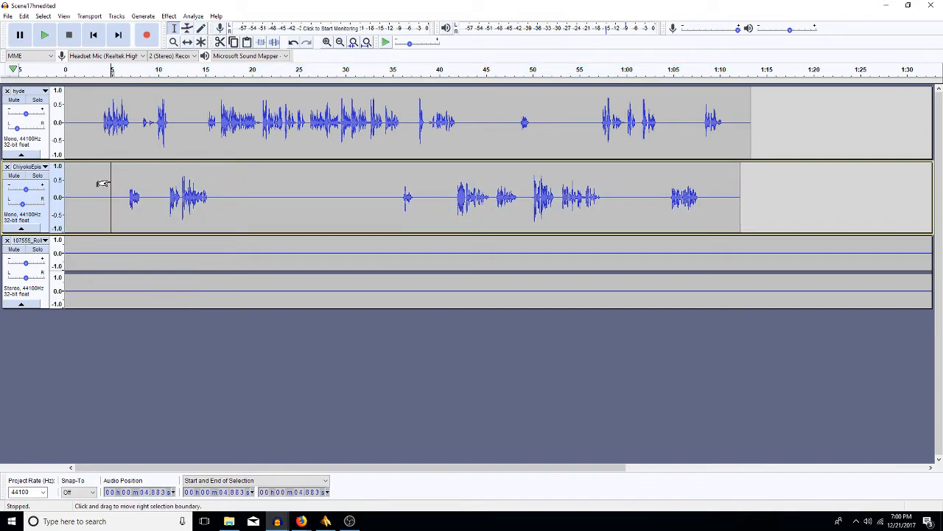
left_click(102, 143)
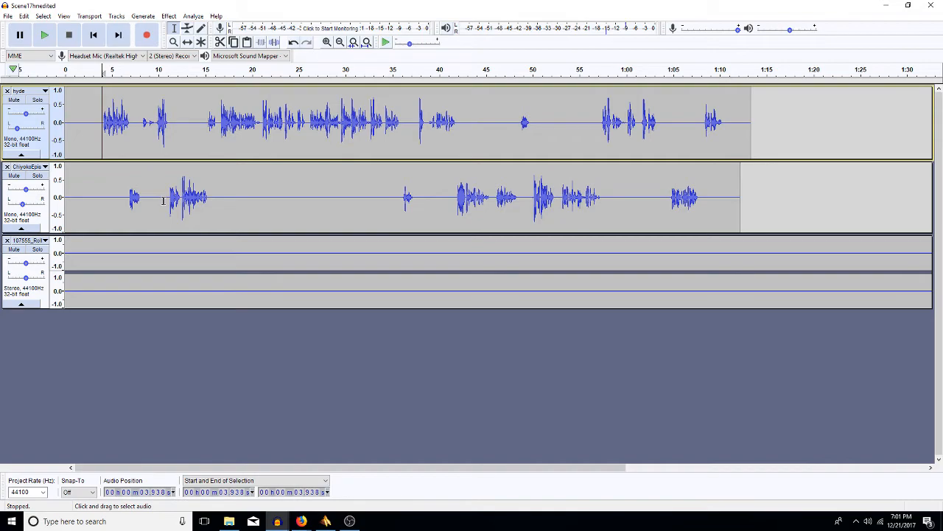
key("space")
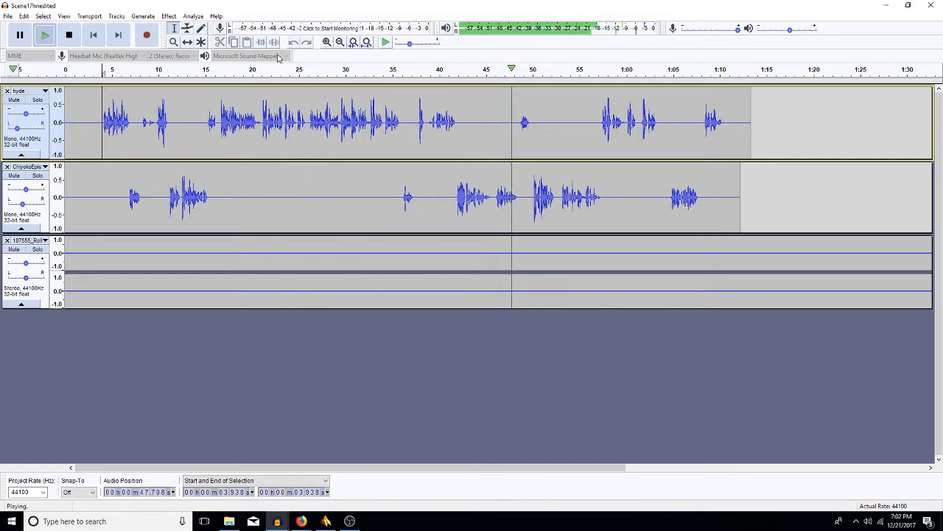
left_click(326, 43)
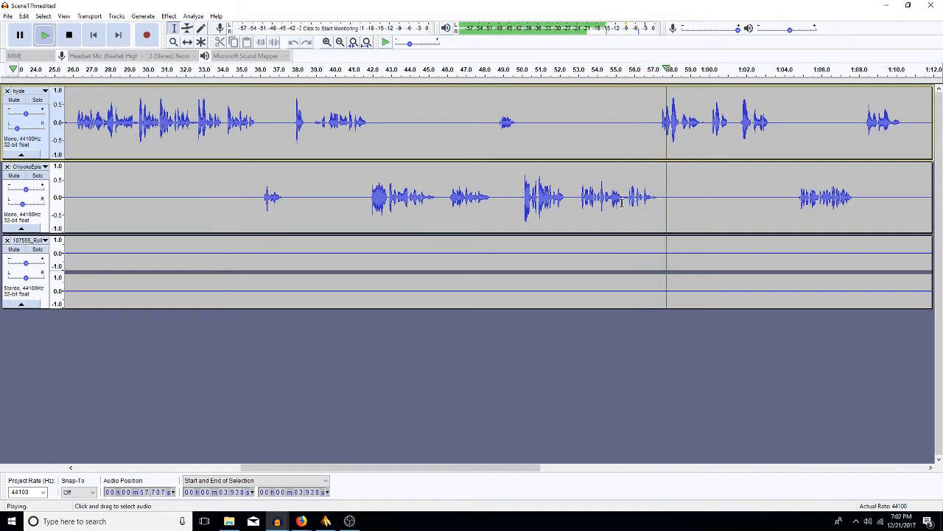
left_click(651, 144)
key("space")
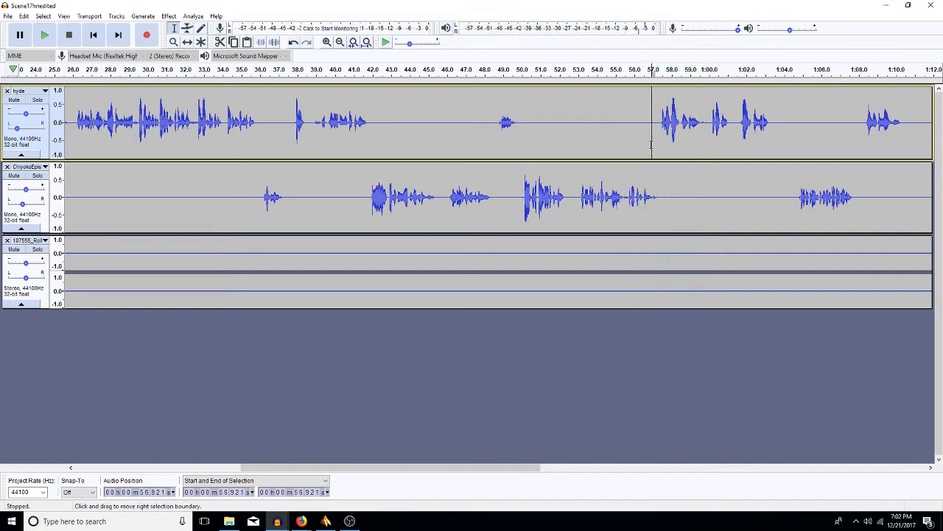
Examine 56.265 to 58.103 s up close, listening from 56.999 s and marking the gap from 57.147 to 57.481 s on both dialogue tracks
left_click_drag(640, 145, 673, 195)
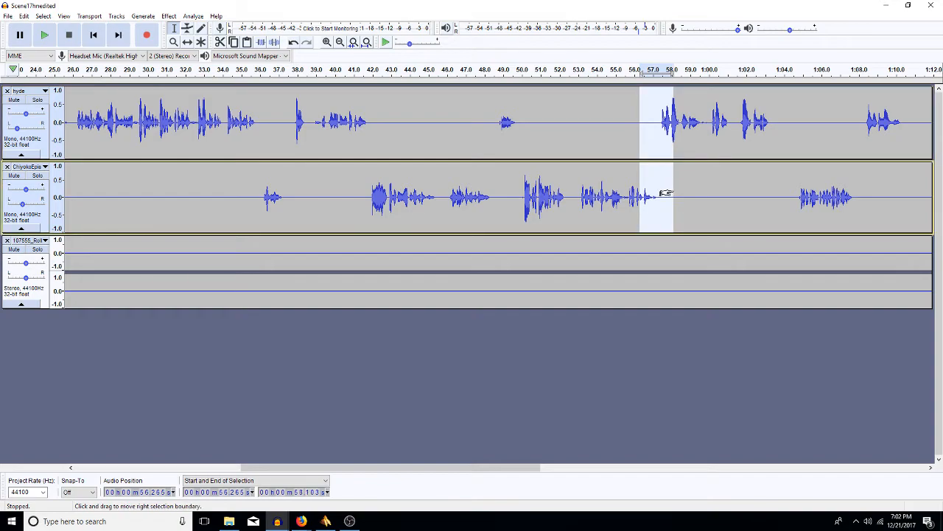
key("ctrl+e")
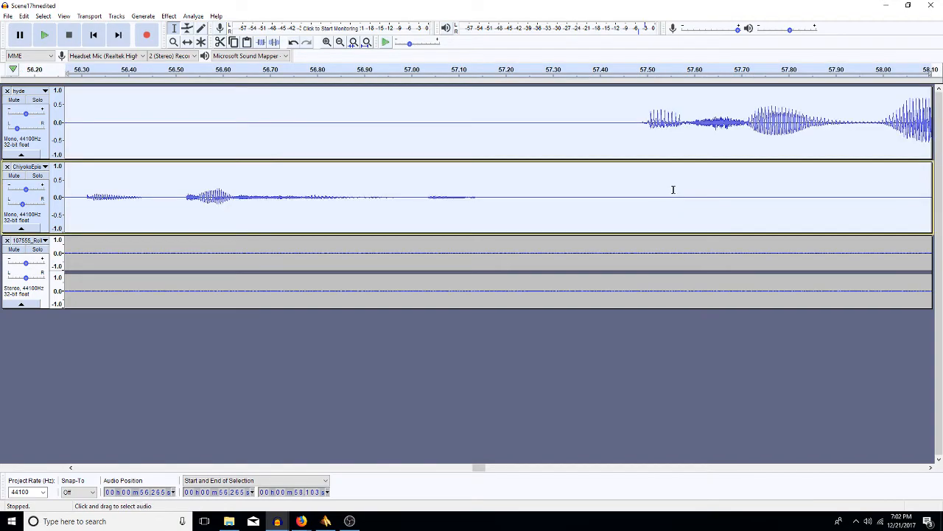
left_click_drag(420, 189, 424, 191)
left_click(411, 195)
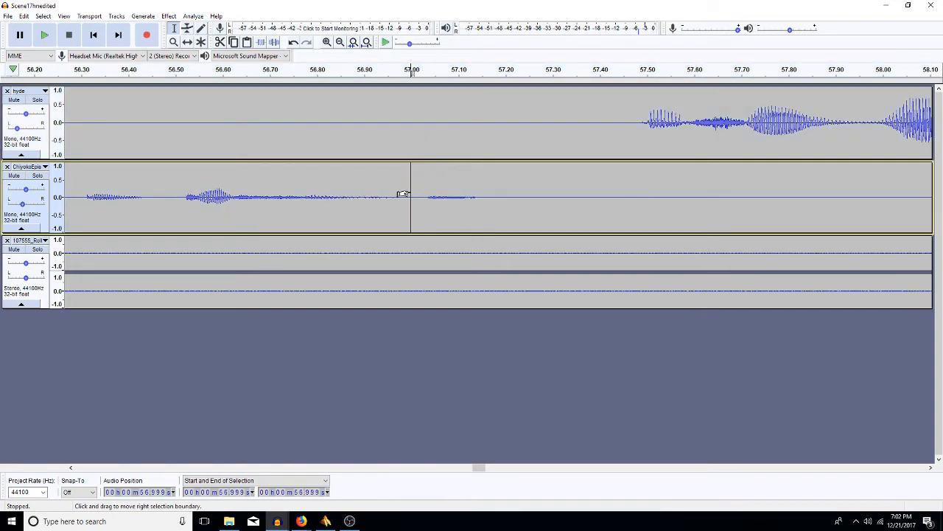
key("space")
key("space")
left_click_drag(479, 197, 637, 145)
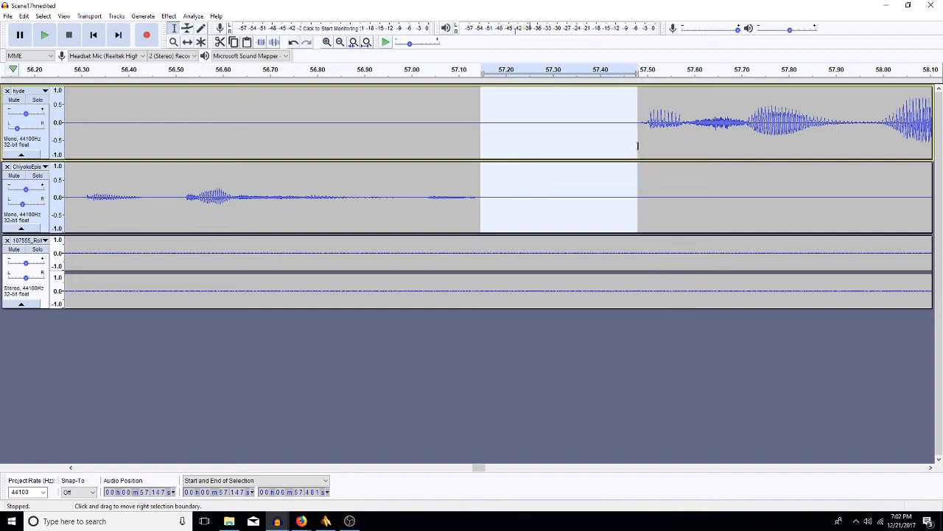
left_click_drag(567, 125, 359, 97)
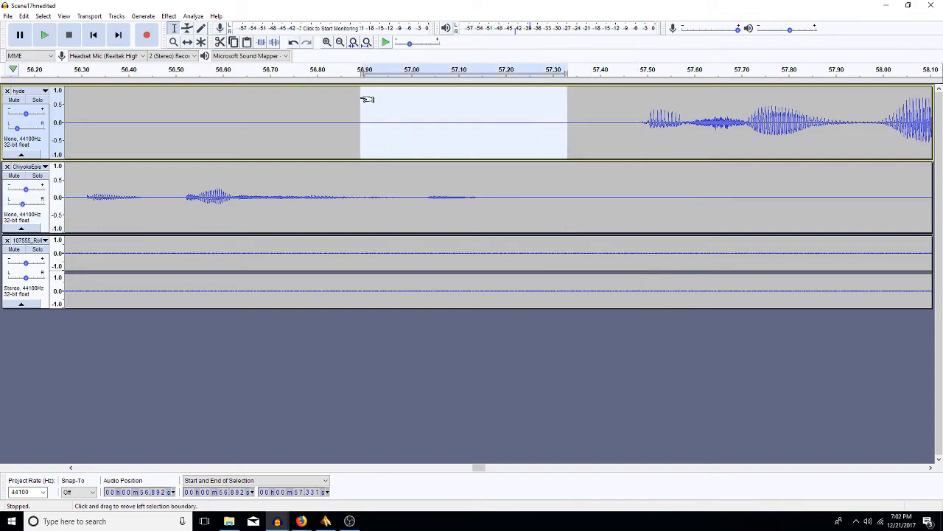
key("k")
key("ctrl+z")
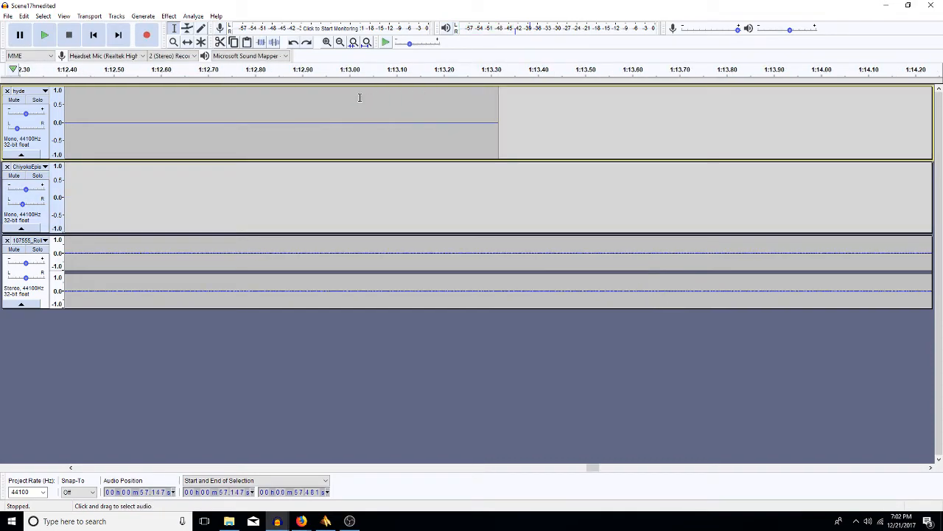
key("Left")
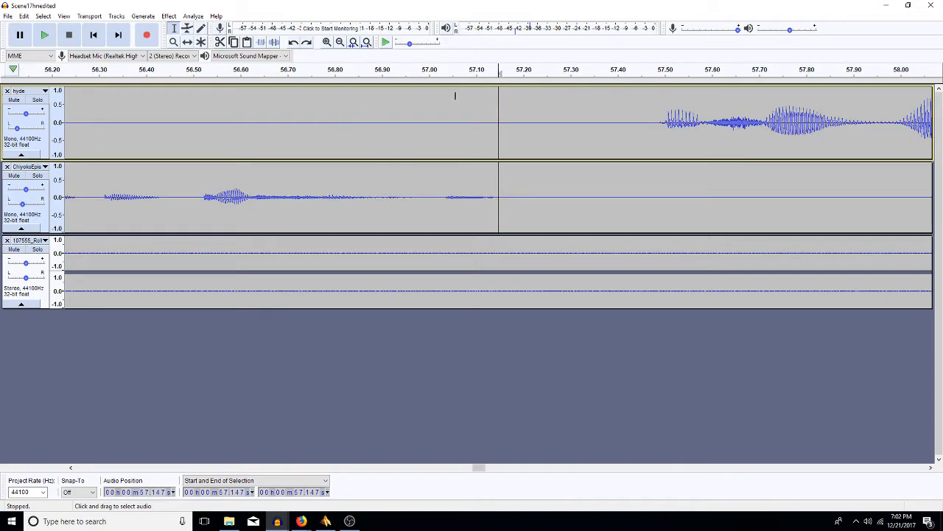
Mark 56.809 to 57.254 s on the hyde track and listen to the mix from 56.405 s
left_click_drag(548, 105, 340, 140)
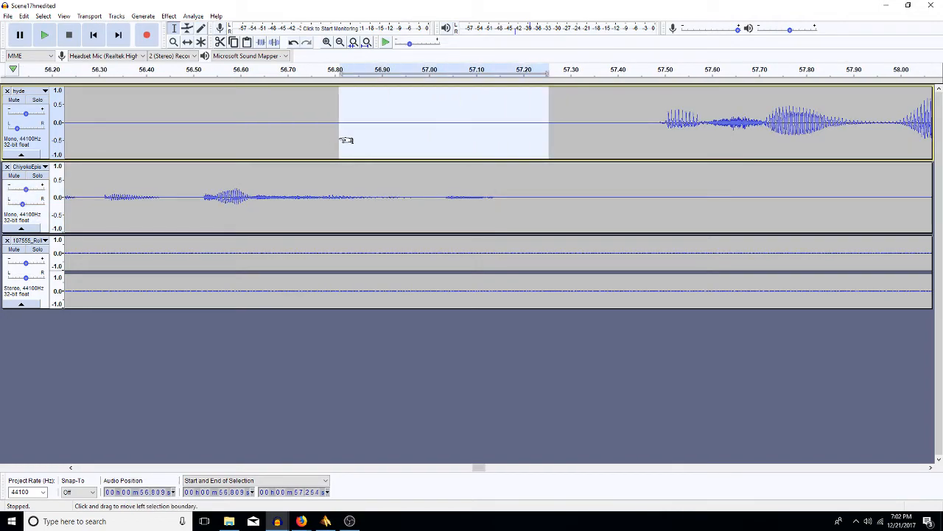
left_click_drag(149, 126, 146, 127)
key("space")
key("space")
key("Right")
key("space")
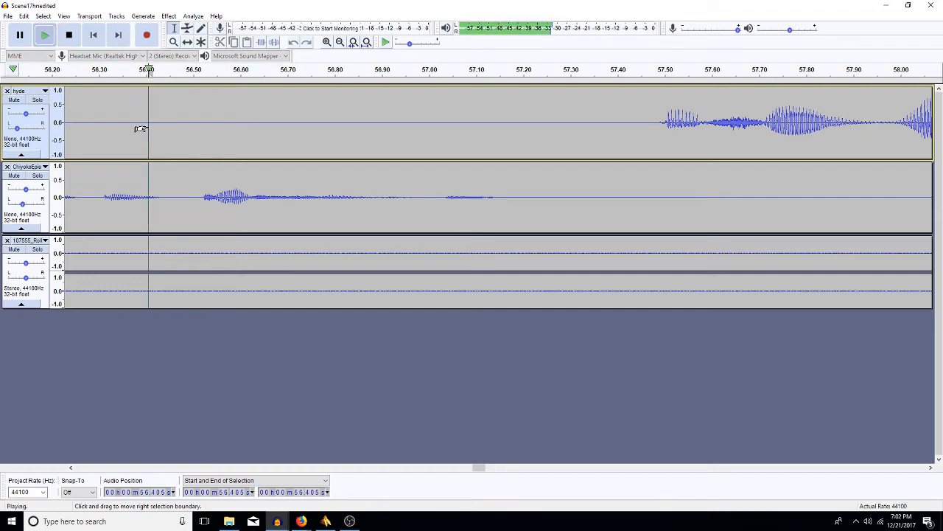
key("space")
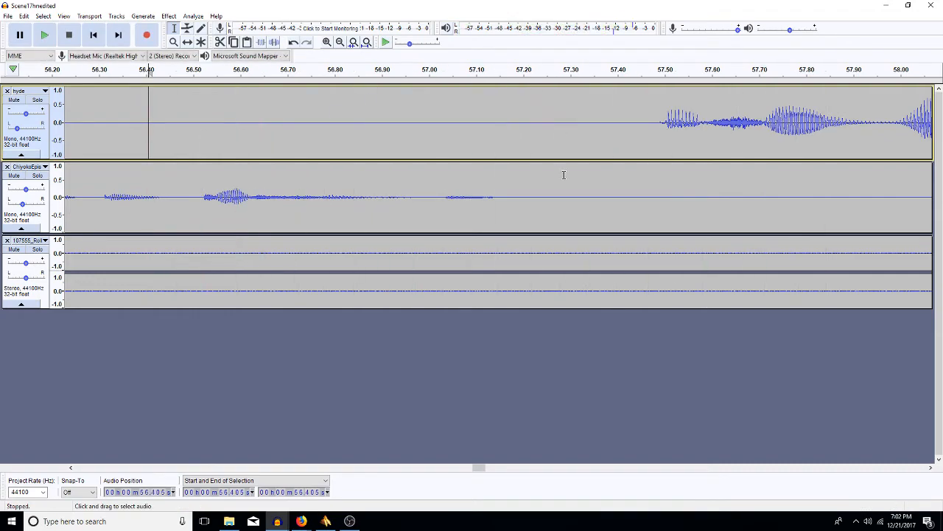
Mark 57.124 to 57.421 s on ChiyokoEpis, then solo that track and listen to it from 56.378 s
left_click_drag(685, 194, 486, 228)
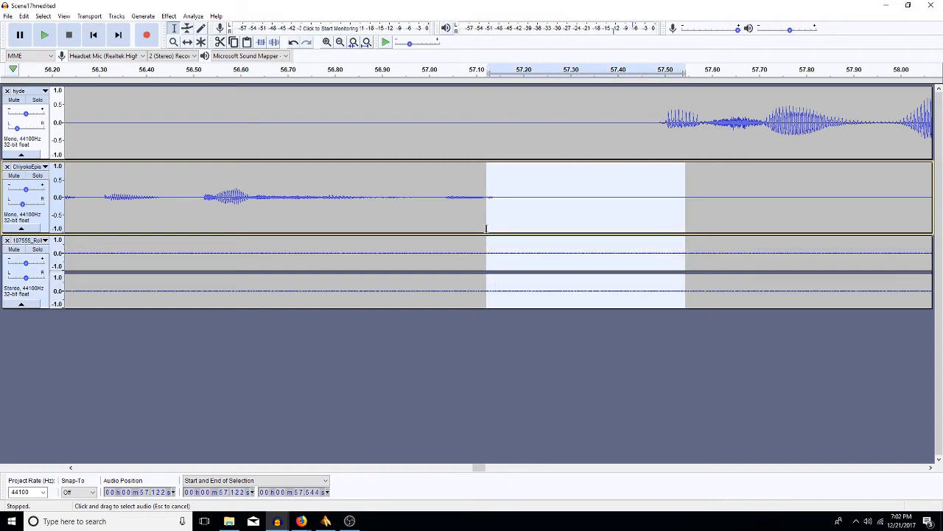
left_click(521, 215)
left_click_drag(487, 195, 626, 197)
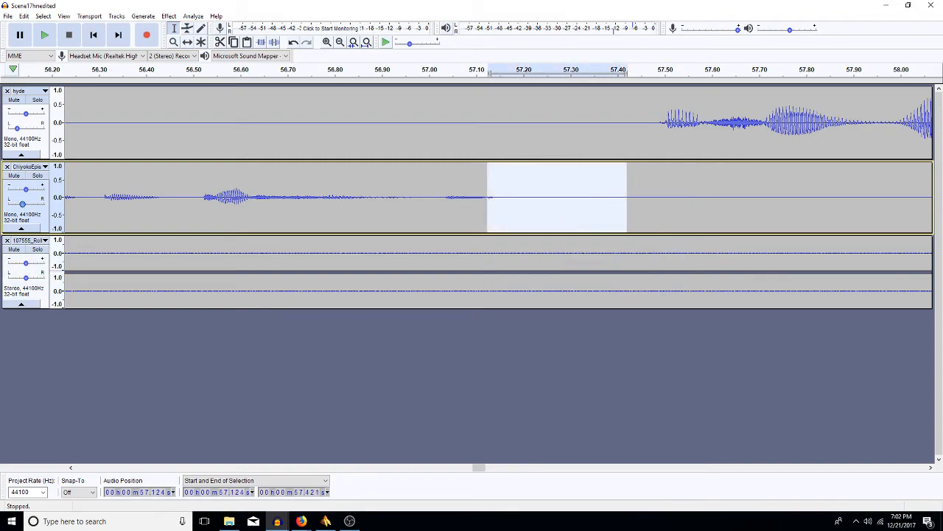
left_click(41, 179)
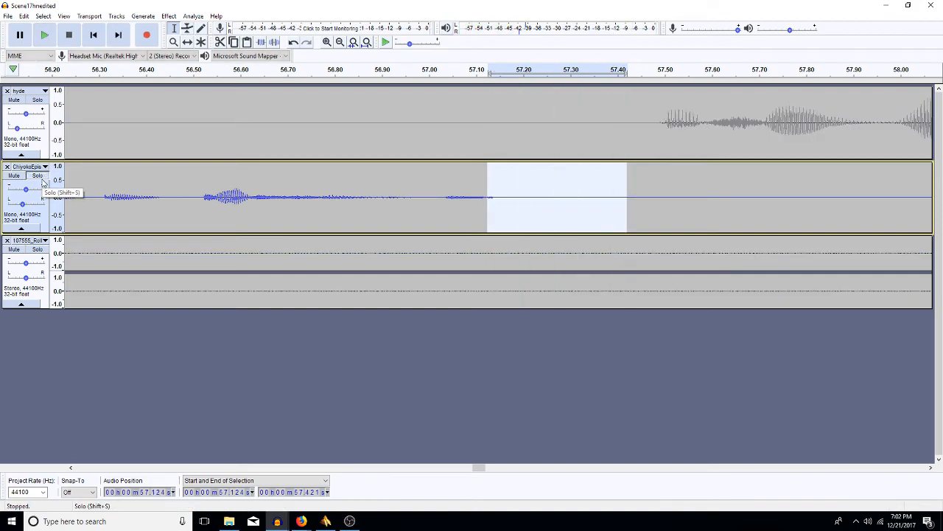
left_click(136, 195)
key("space")
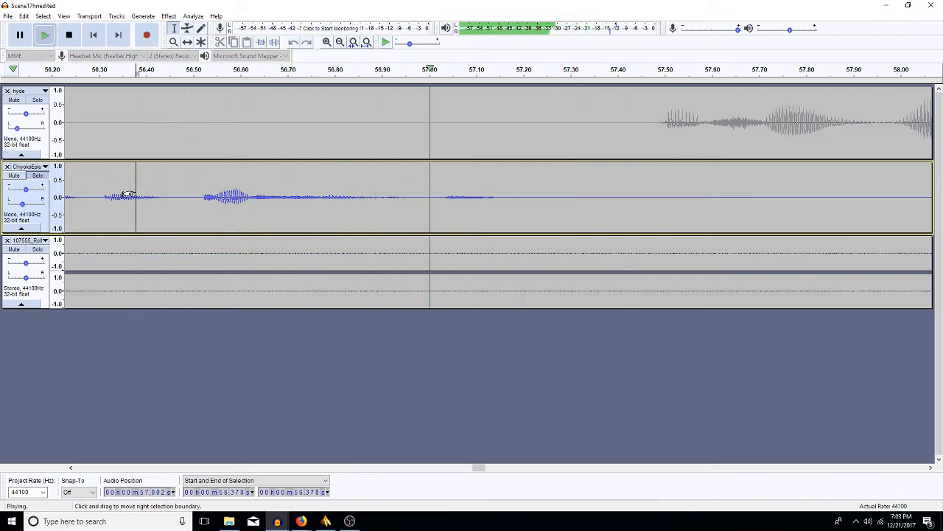
key("space")
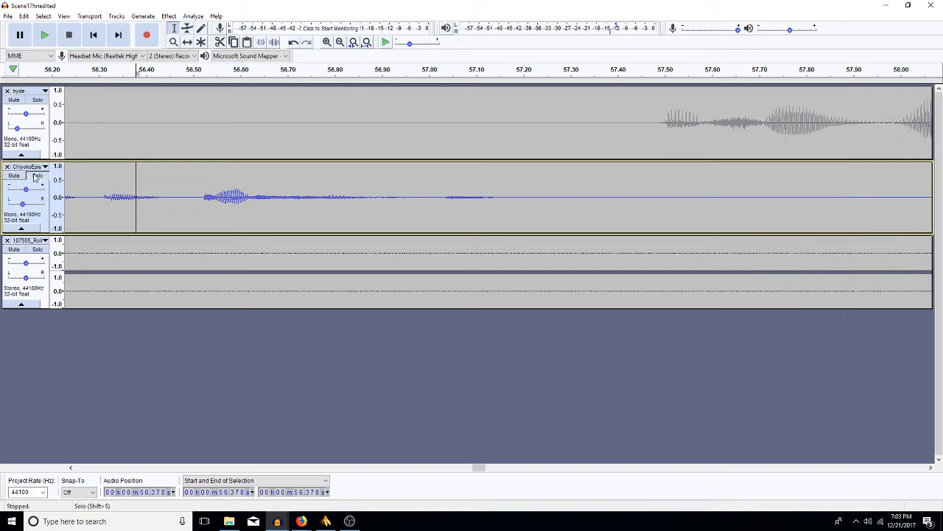
Solo hyde instead of ChiyokoEpis and play it from 56.378 s
left_click(33, 178)
left_click(33, 102)
key("space")
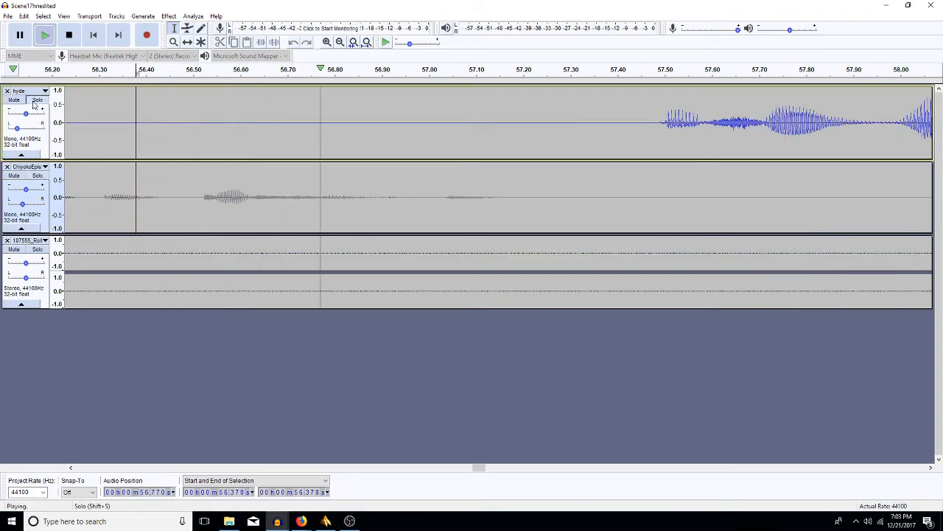
key("space")
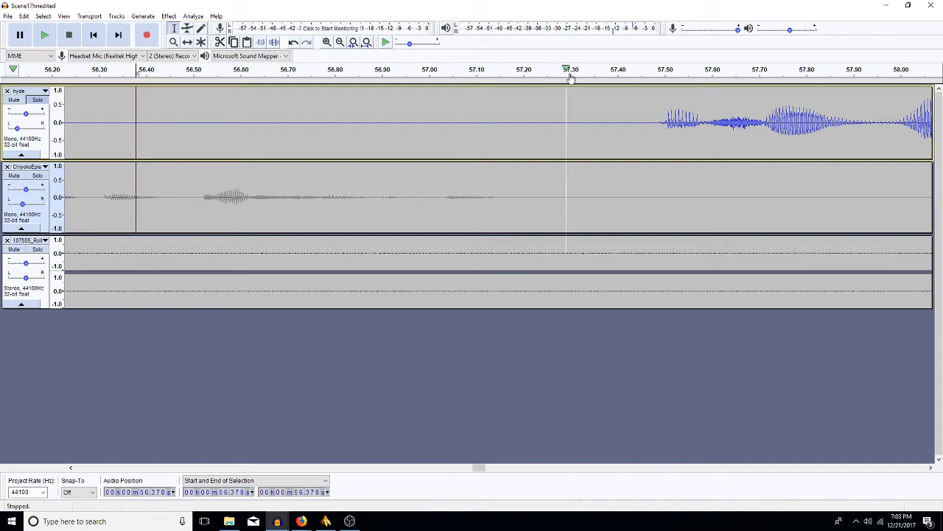
Check the soloed hyde track's silence from 56.733 to 57.474 s and listen from 57.057 s to just past 1:02
left_click_drag(651, 121, 302, 112)
key("space")
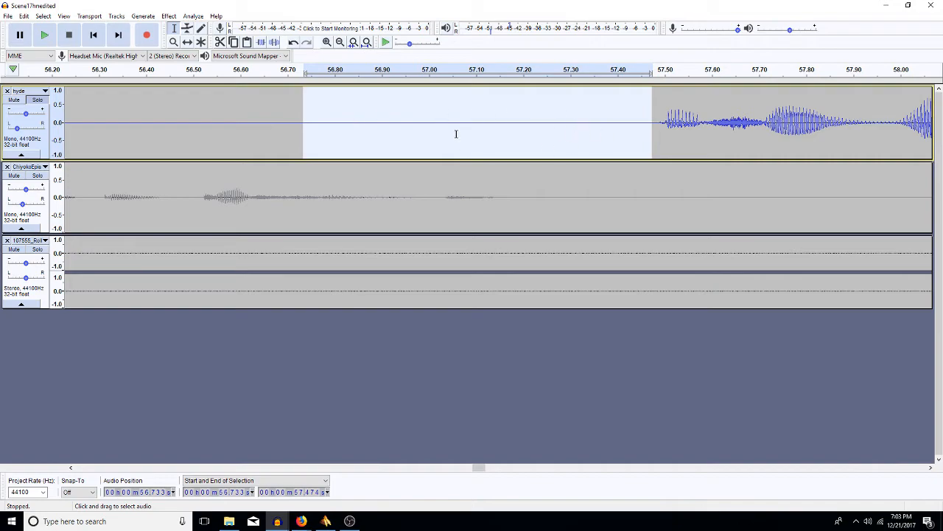
left_click(456, 134)
key("space")
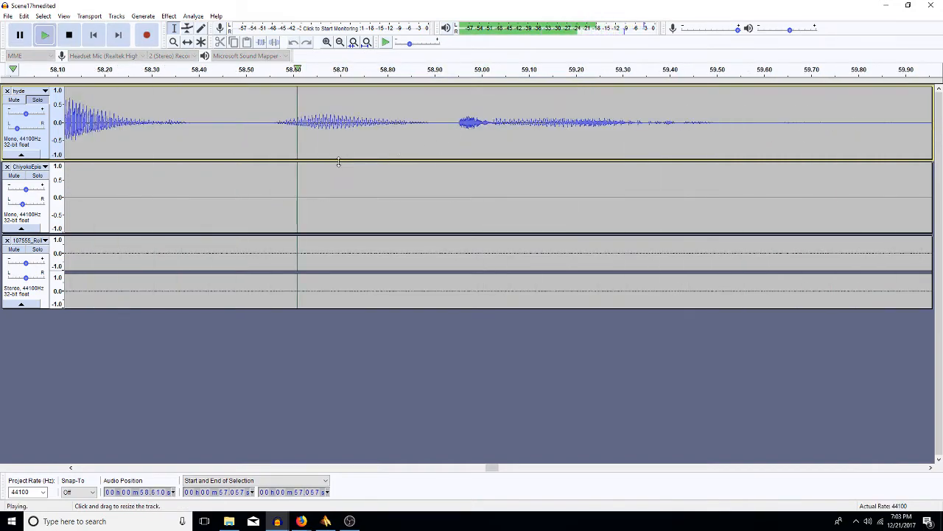
left_click(340, 42)
left_click(340, 42)
left_click(340, 42)
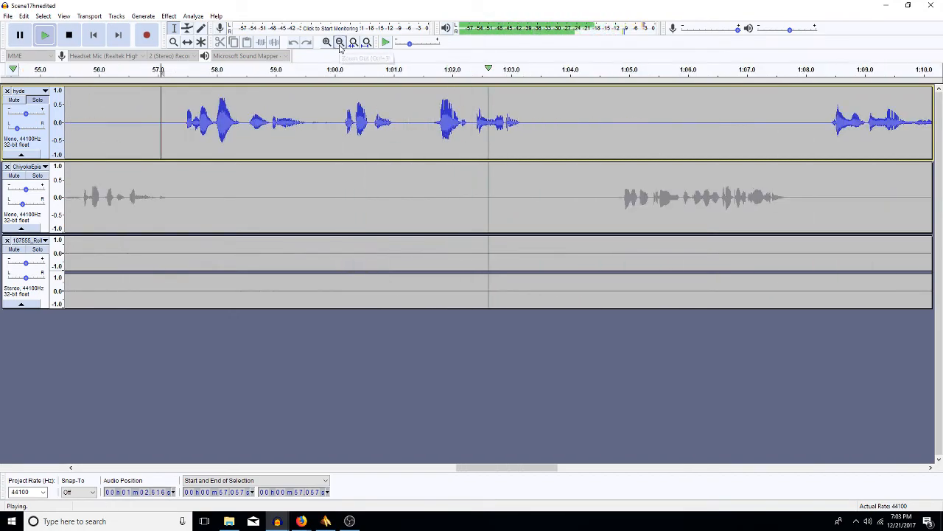
left_click(340, 42)
key("space")
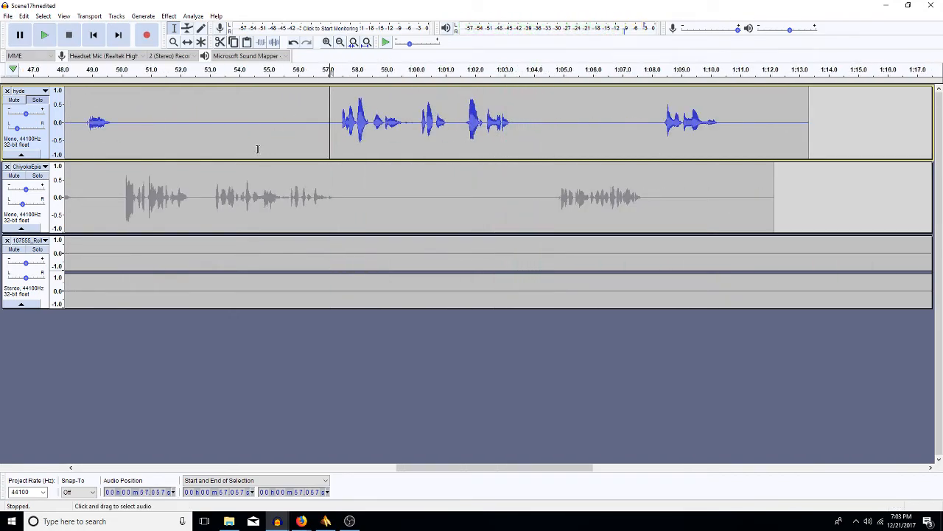
Turn off hyde's solo, play the full mix from 1:02.396 and mark 1:04.663 to 1:04.880 before the last ChiyokoEpis line
left_click(33, 100)
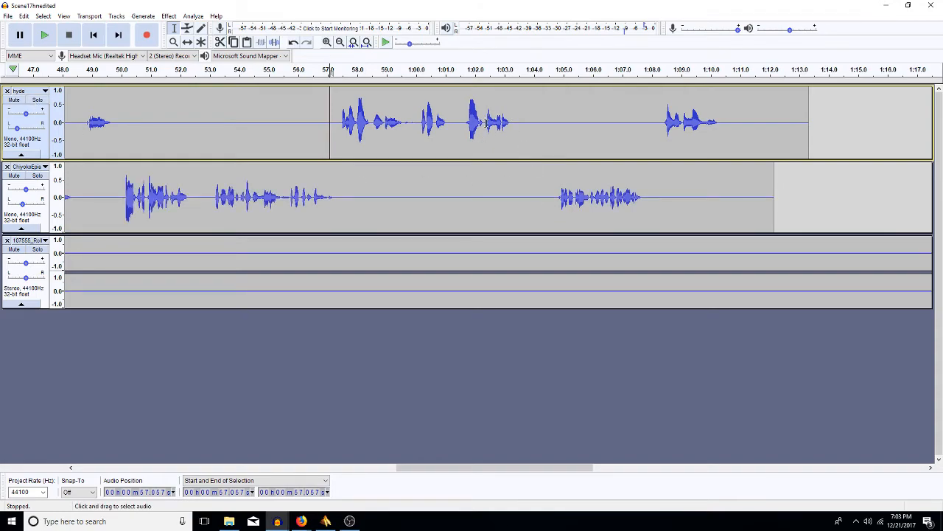
left_click(487, 123)
key("space")
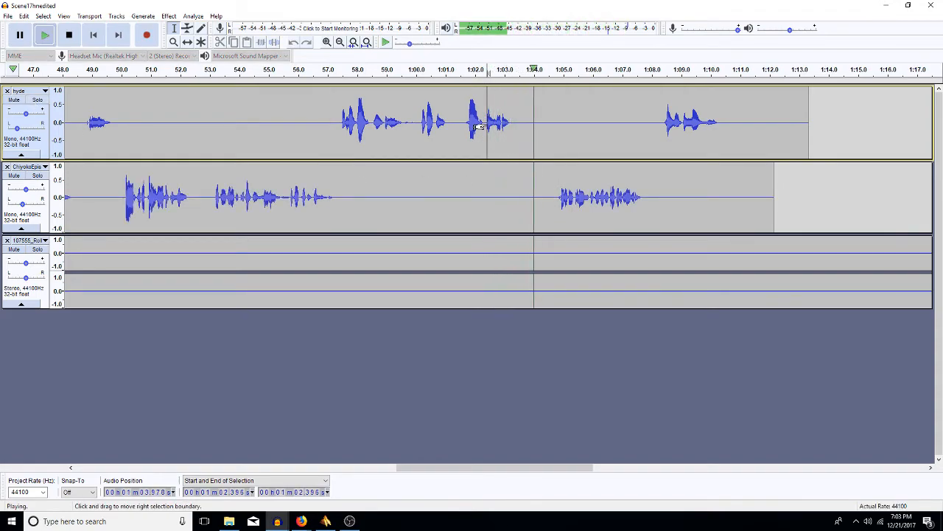
key("space")
left_click(553, 195)
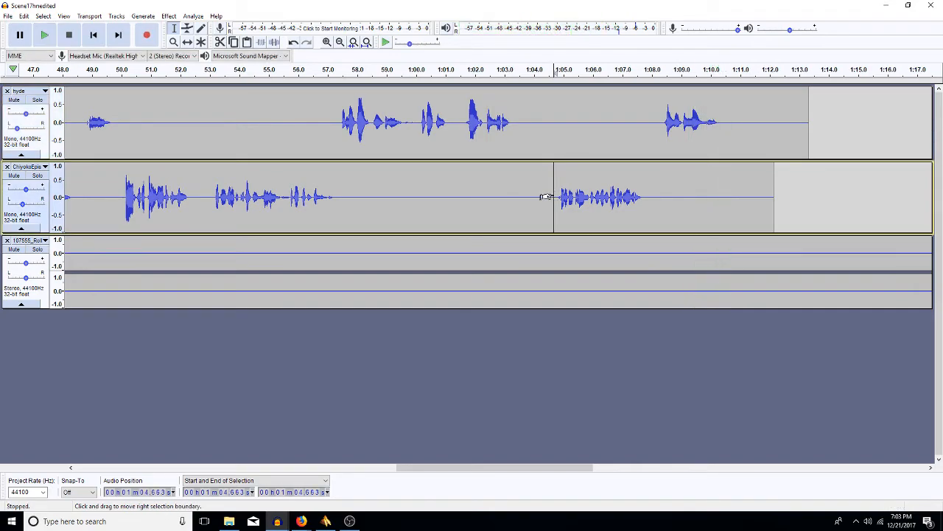
mouse_move(546, 196)
left_mouse_down()
mouse_move(560, 196)
mouse_move(560, 205)
left_mouse_up()
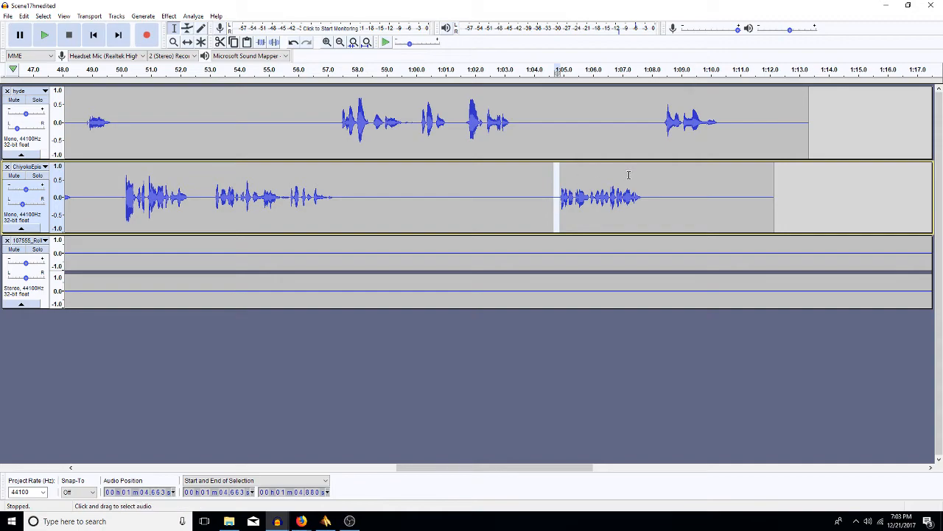
Delete a short piece of silence at 1:07.930 on the hyde track, just before its last line
left_click(653, 120)
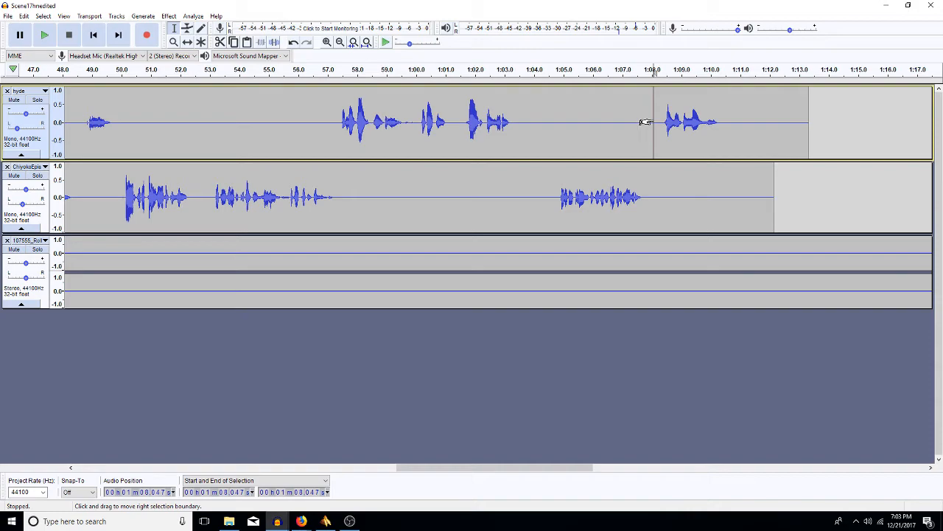
left_click(655, 129)
left_click_drag(655, 129, 650, 129)
key("Delete")
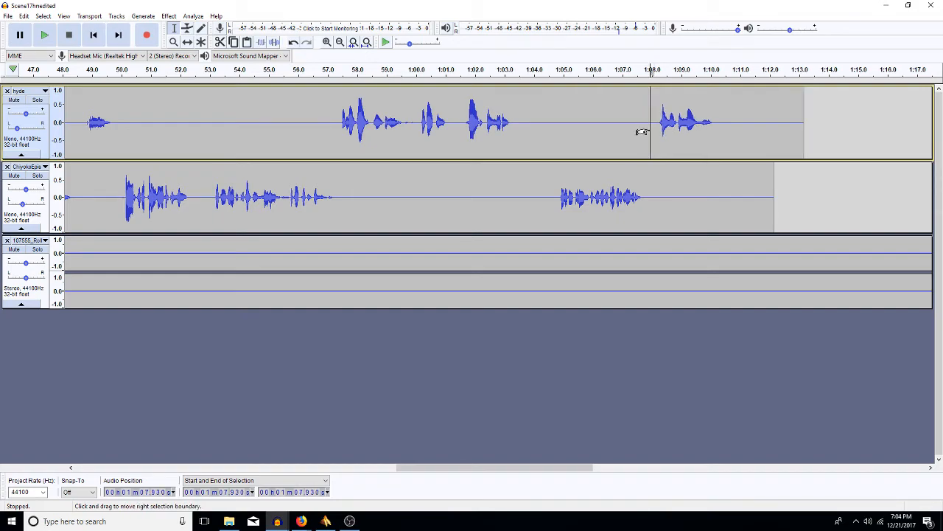
Amplify the last hyde line, from 1:08.030 to 1:10.481, by 2 dB and listen to it from 1:08.180
left_click_drag(721, 114, 653, 123)
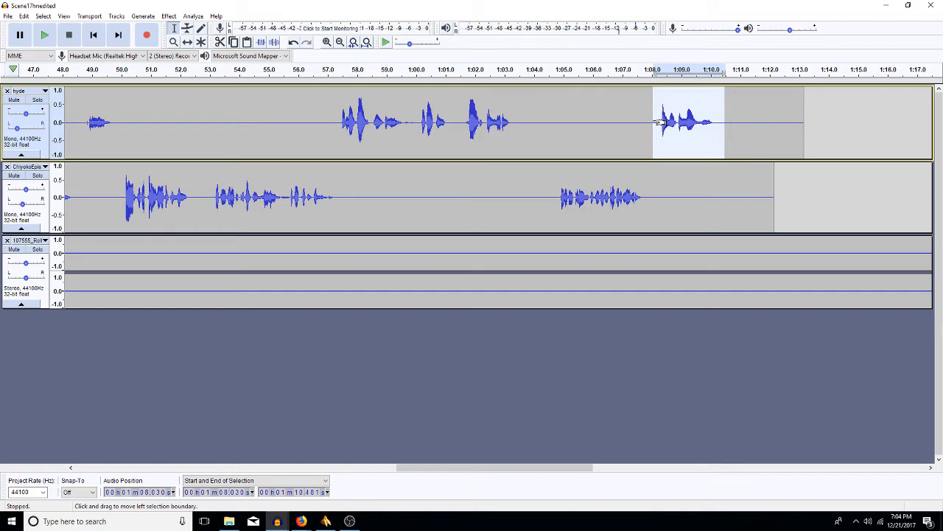
type("a")
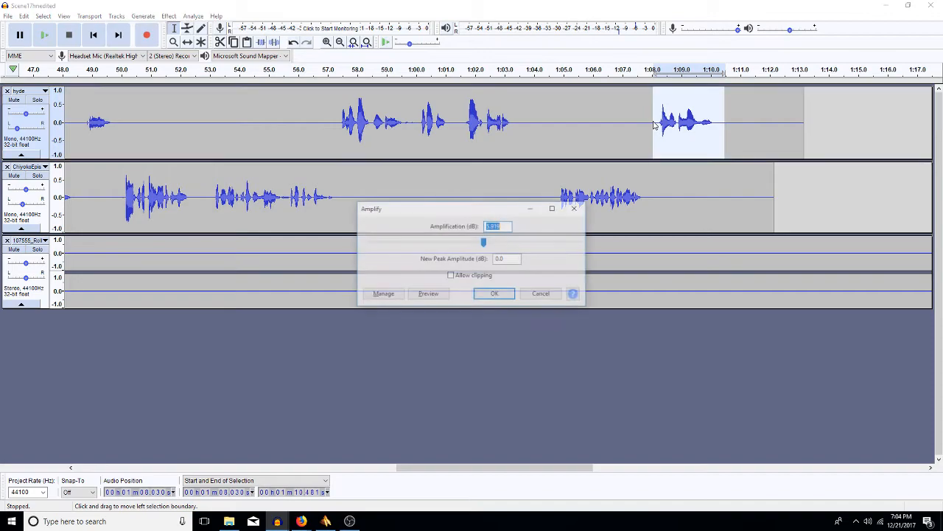
type("2")
key("Return")
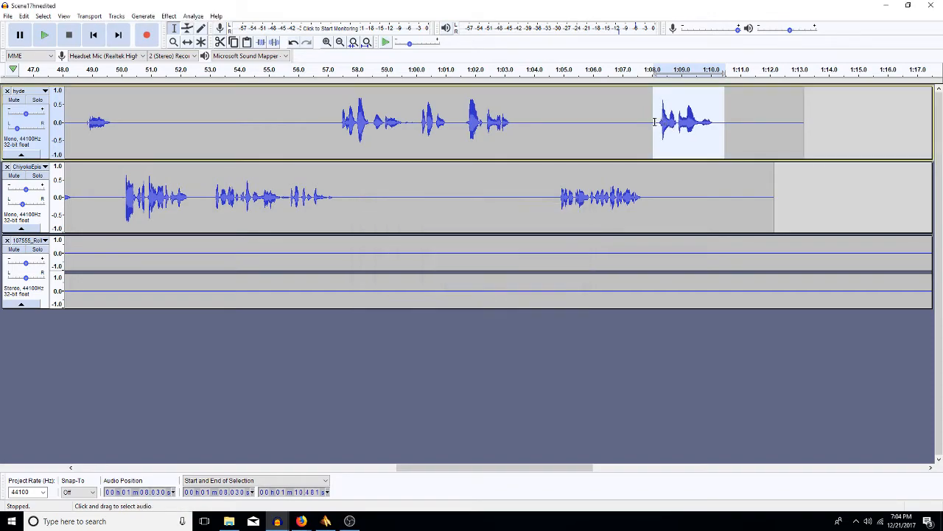
left_click(658, 123)
key("space")
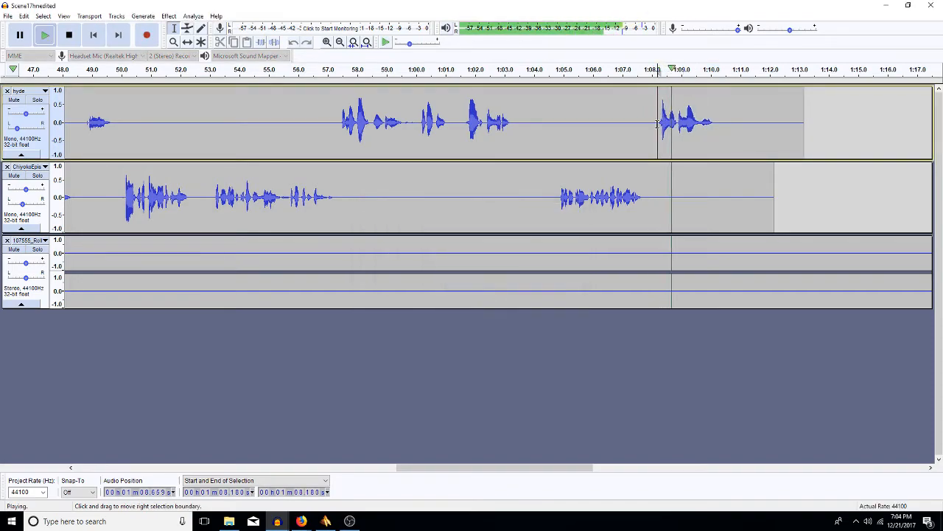
key("space")
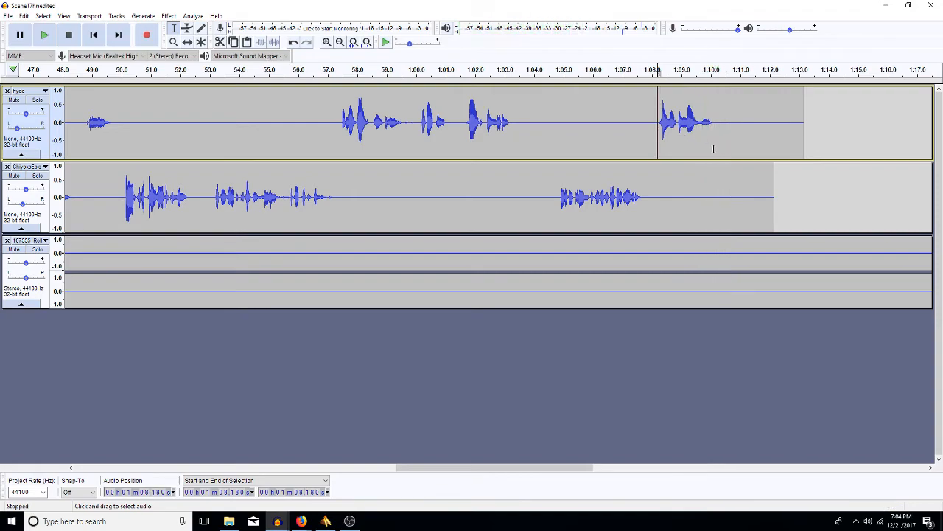
Delete everything after 1:23.613 on the 107555_Roll ambience track and fit the whole project in view
left_click(367, 42)
left_click_drag(664, 251, 942, 300)
key("Delete")
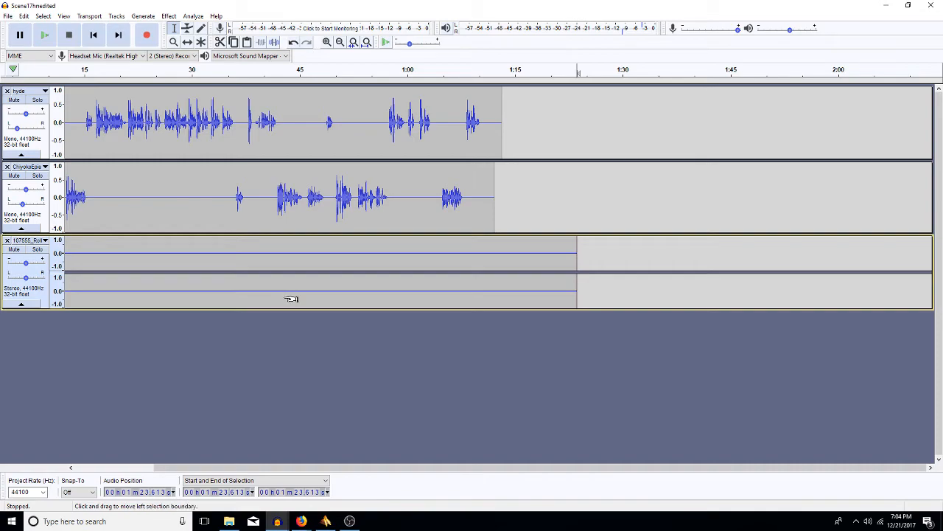
key("ctrl+f")
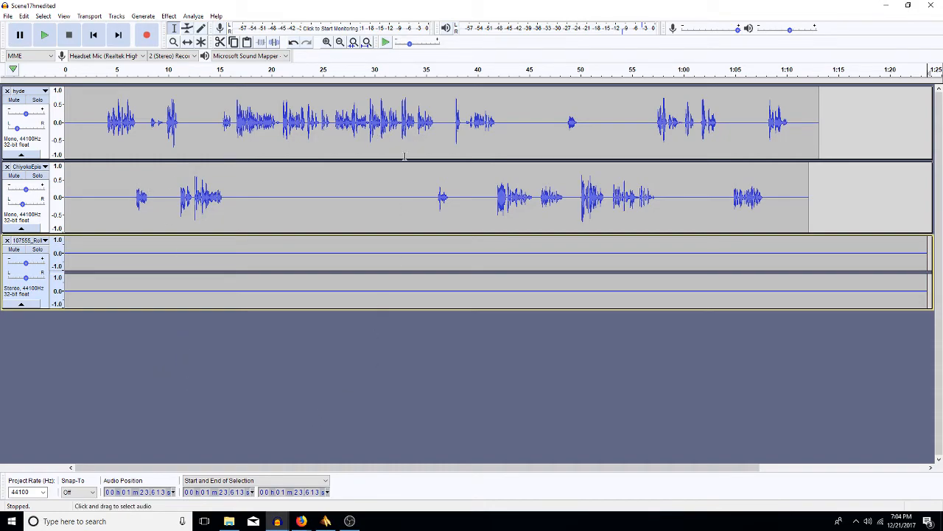
left_click(341, 138)
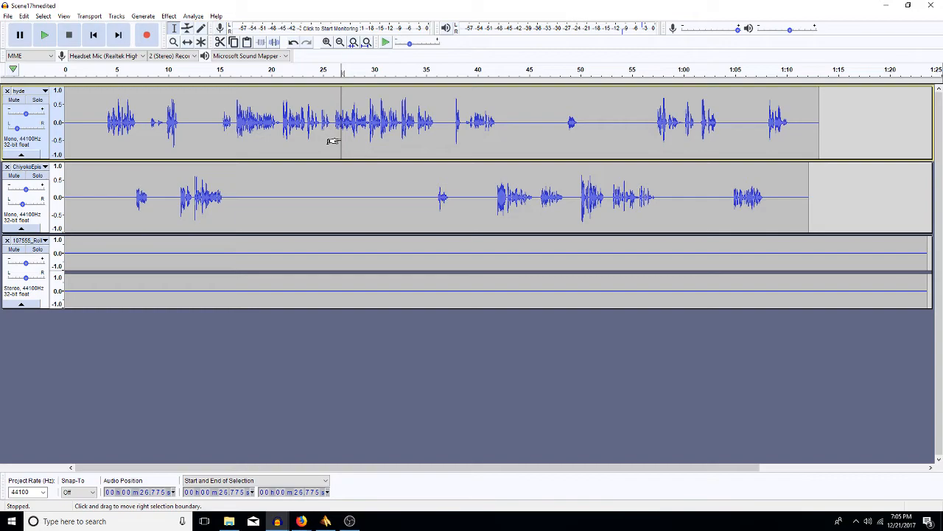
left_click(349, 126)
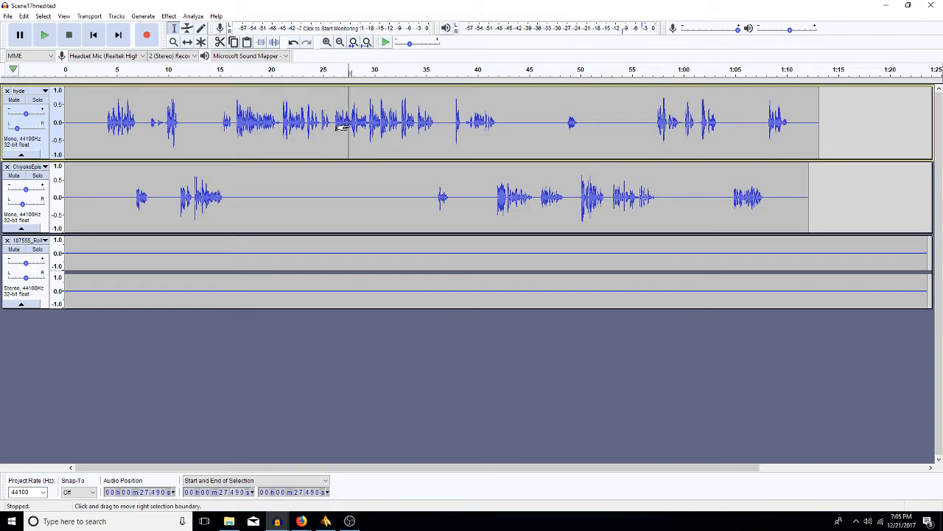
left_click(360, 123)
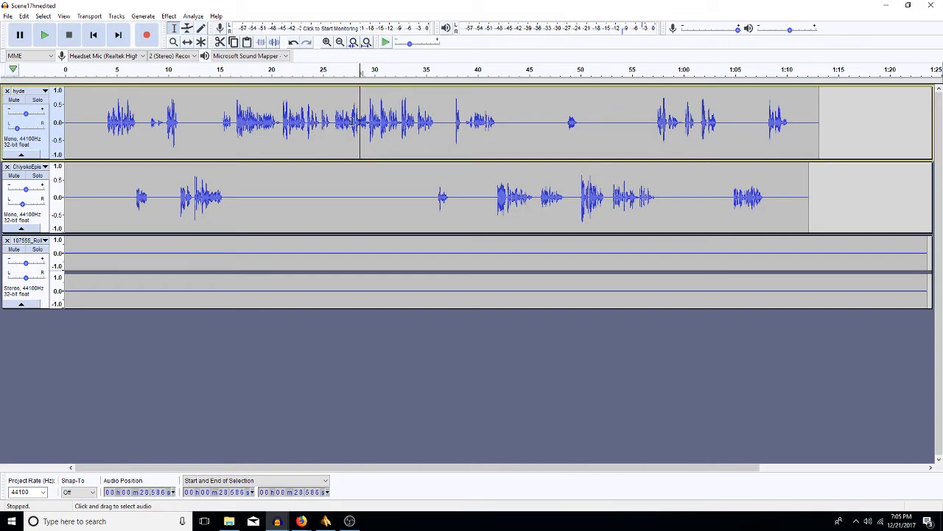
left_click(354, 123)
left_click(375, 124)
left_click(332, 123)
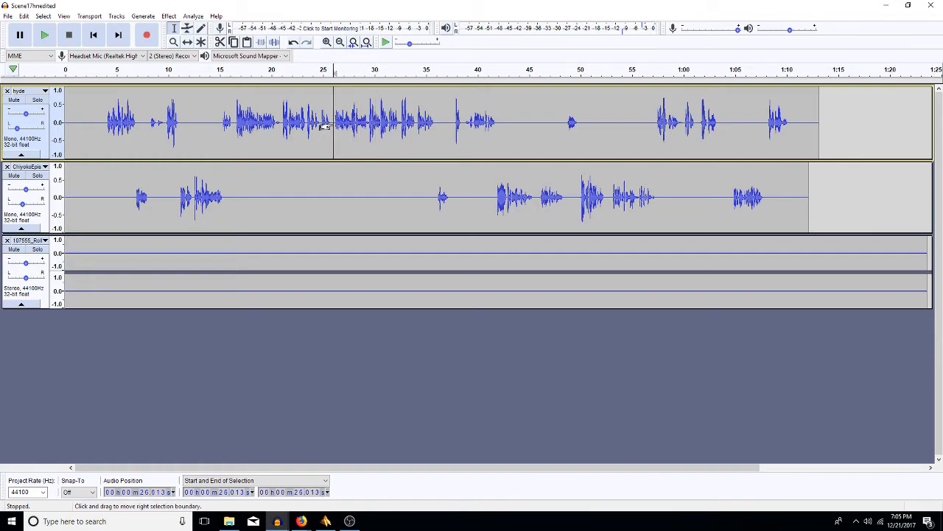
left_click(298, 124)
left_click(258, 123)
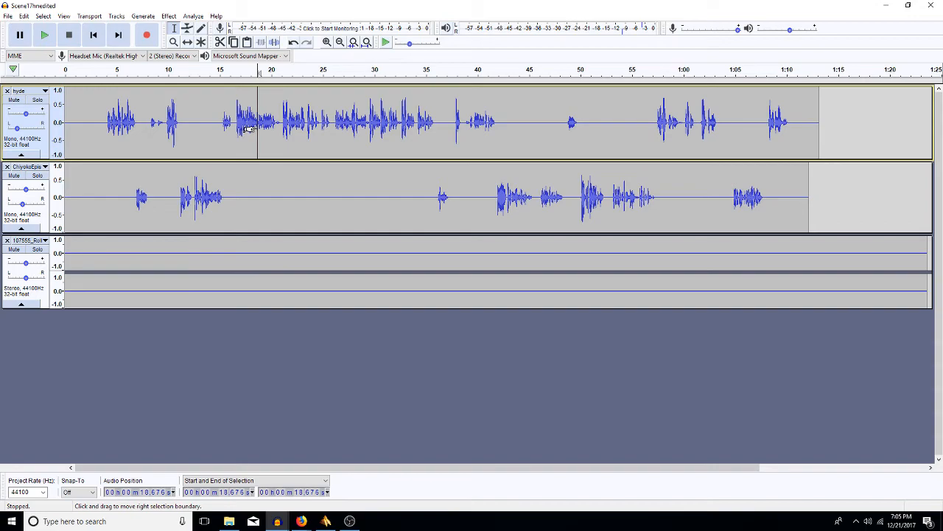
left_click_drag(221, 127, 233, 136)
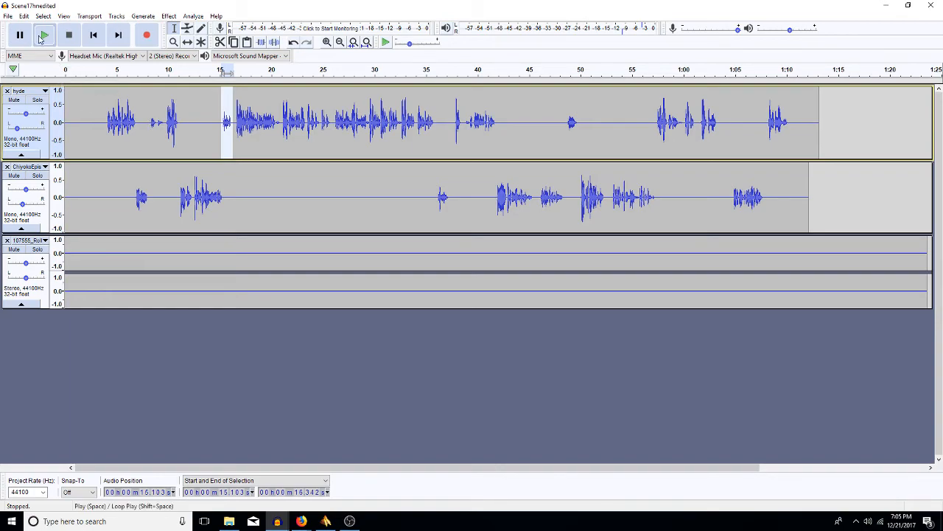
left_click(7, 16)
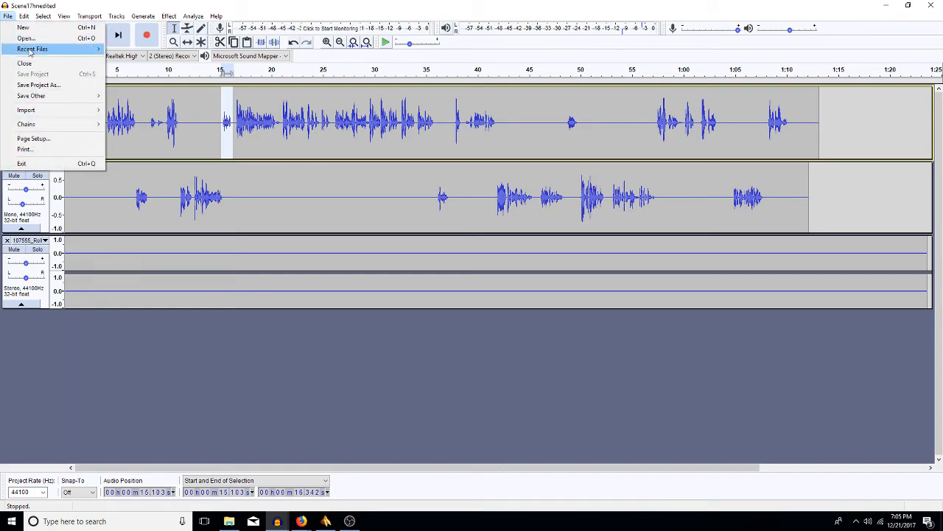
left_click(153, 131)
left_click(7, 16)
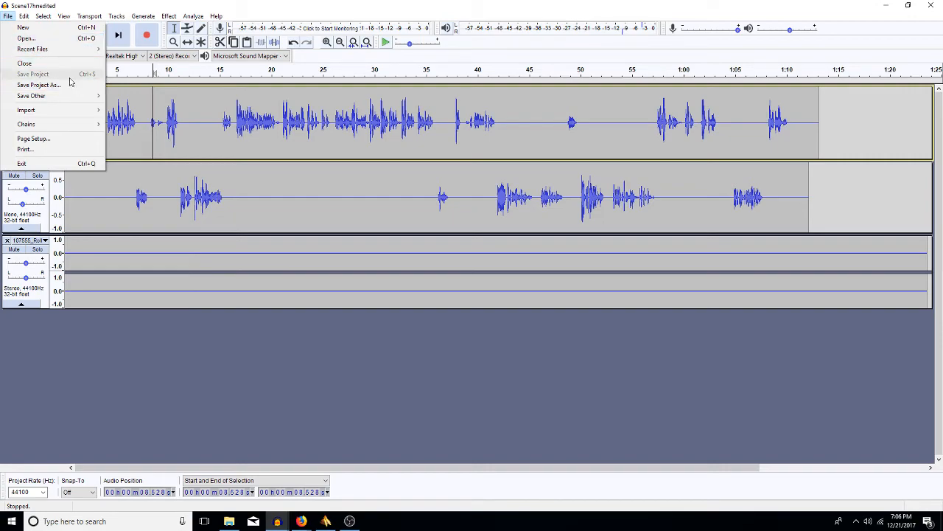
Open the Scene9hn project, look at the orphan block file log and continue without deleting the orphan files
mouse_move(60, 50)
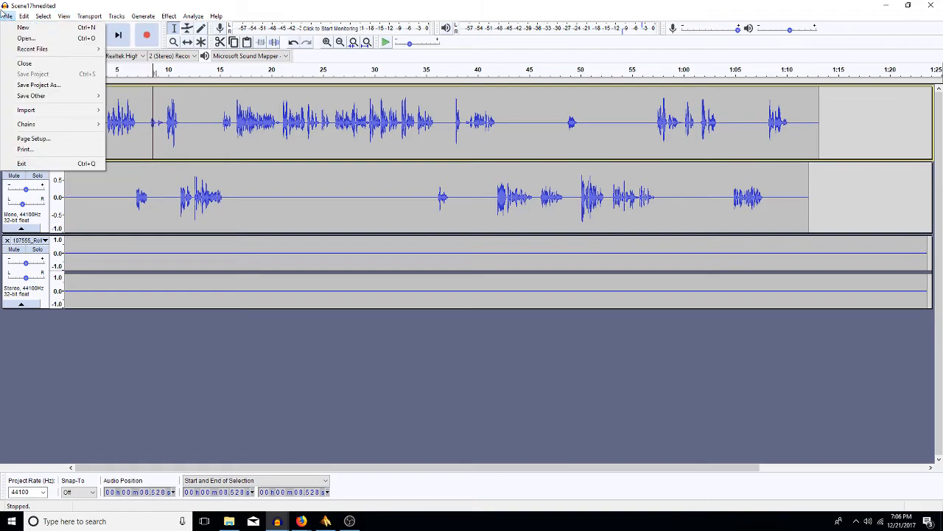
left_click(27, 38)
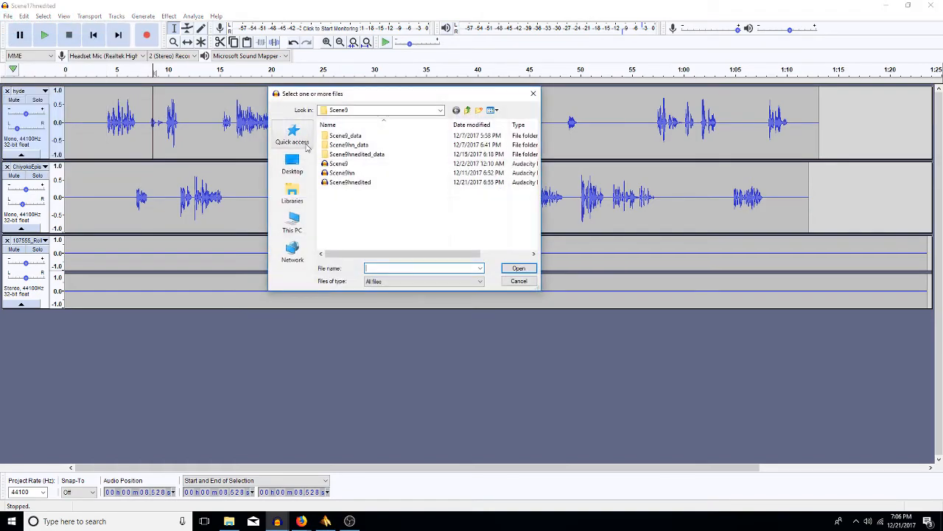
left_click(344, 172)
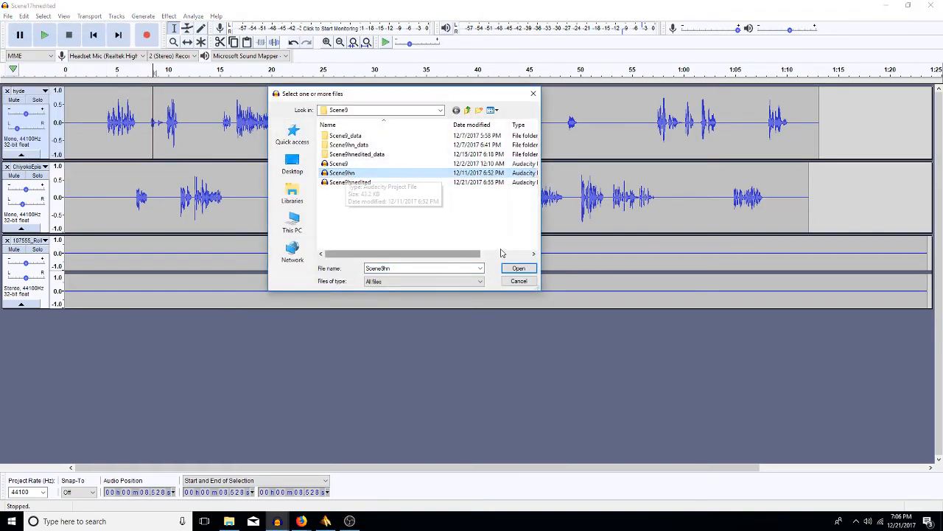
left_click(515, 269)
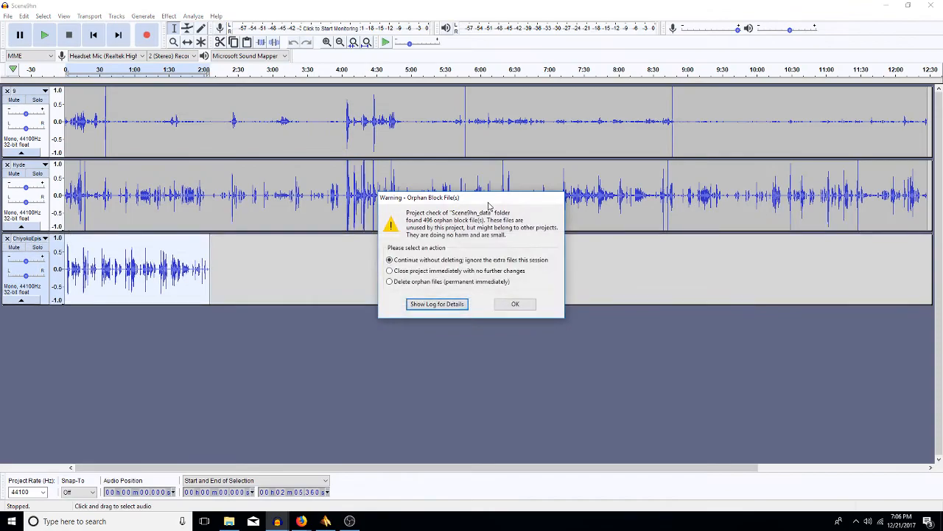
left_click(446, 305)
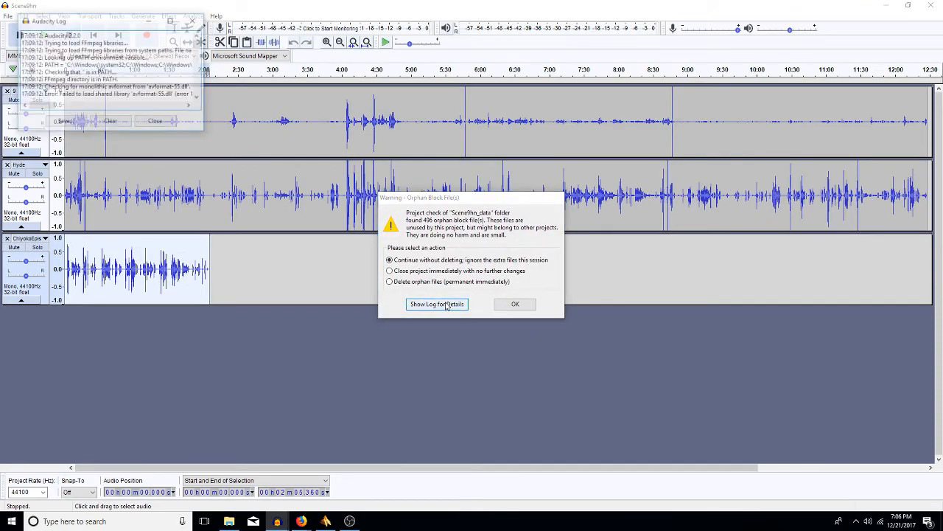
left_click(155, 120)
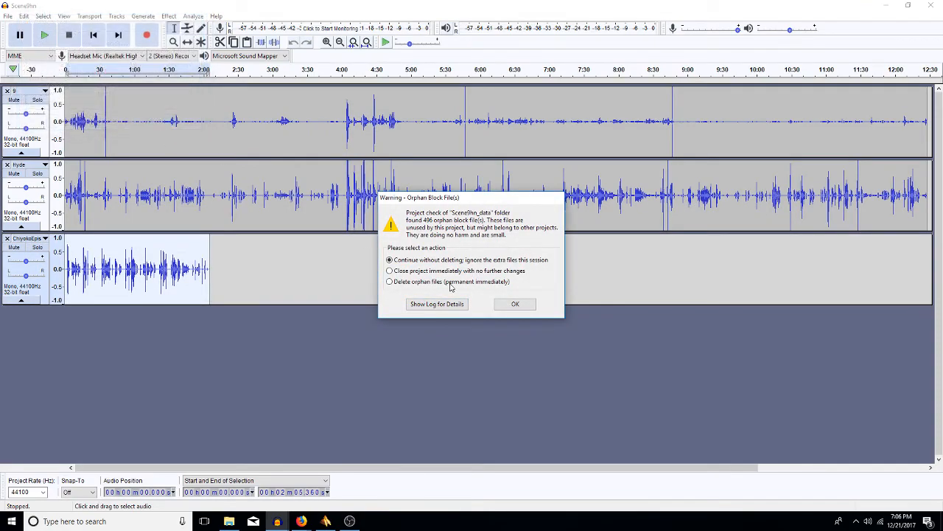
left_click(515, 304)
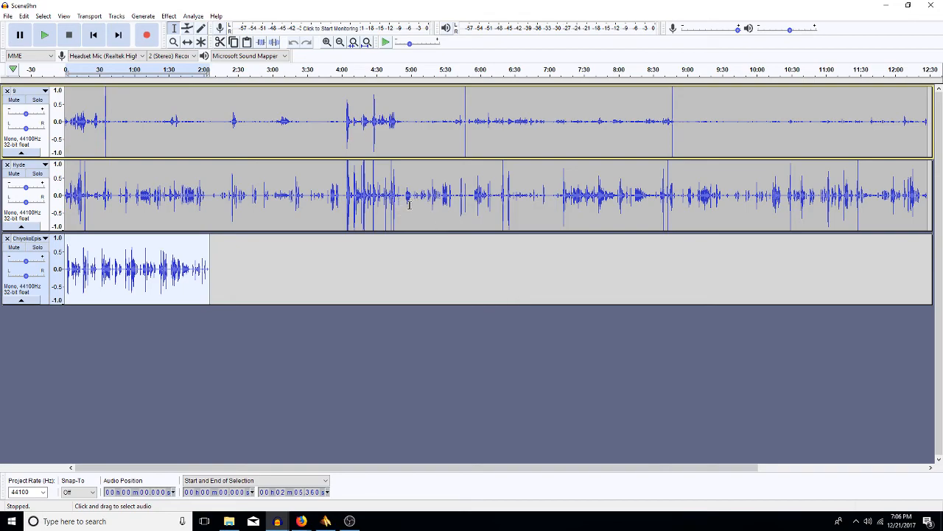
Solo the Hyde track in Scene9hn and listen to it from 0:24.713
left_click(406, 207)
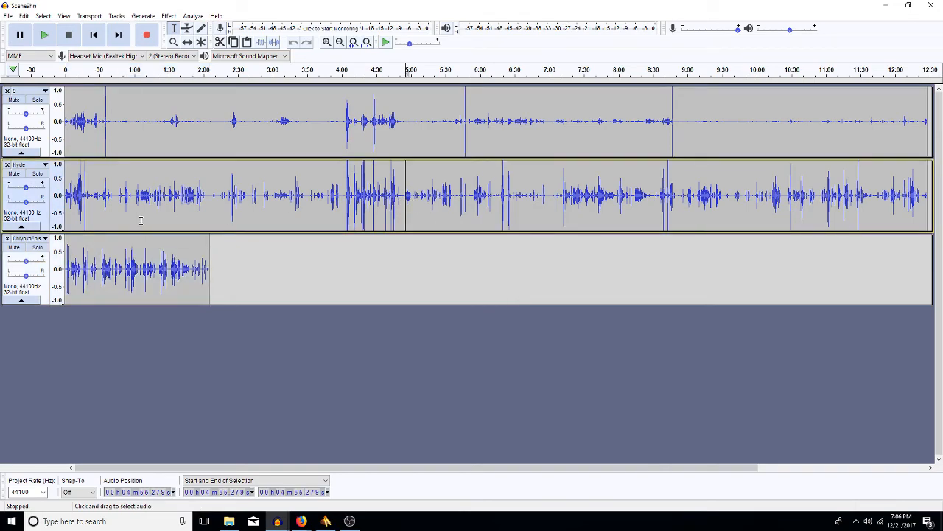
left_click(114, 197)
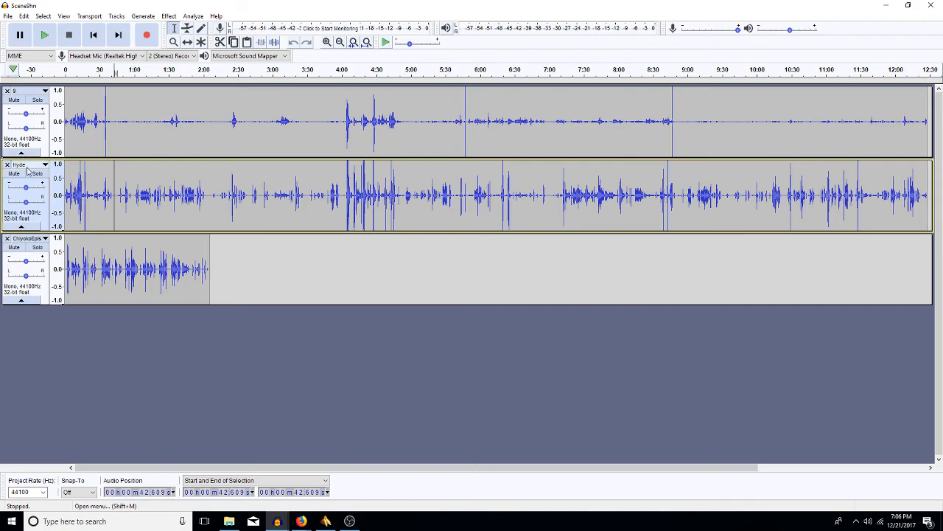
left_click(37, 173)
left_click(94, 195)
key("space")
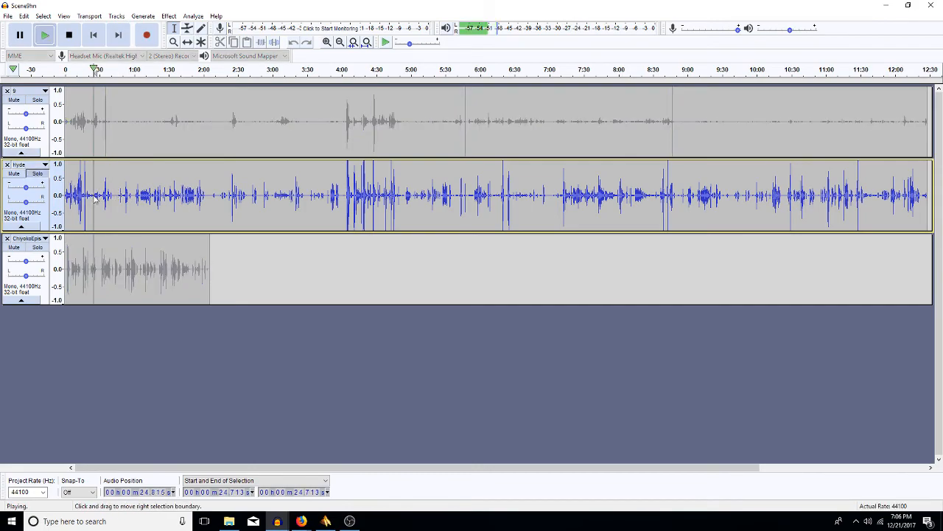
left_click(326, 43)
left_click(327, 43)
left_click(327, 42)
key("space")
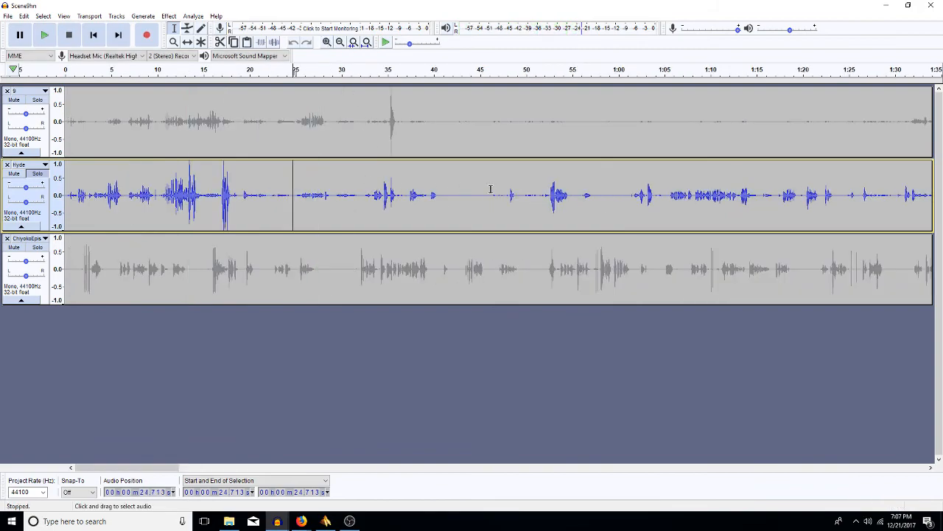
Listen to the Hyde line from 0:52.515 and close the Scene9hn project
left_click(549, 197)
key("space")
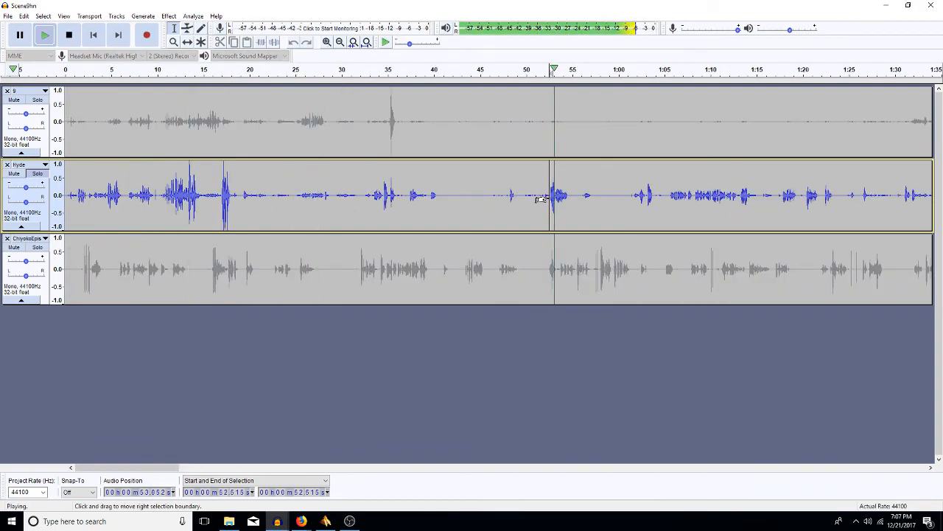
key("space")
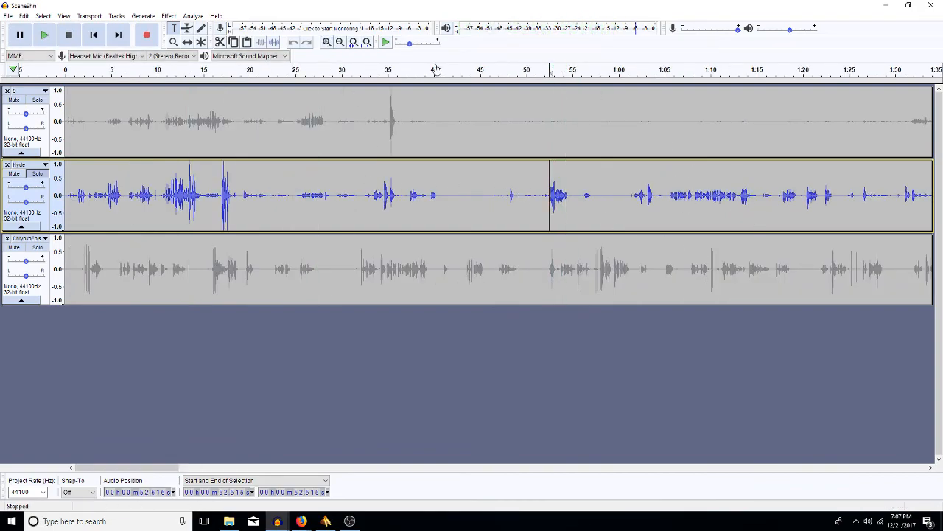
left_click(9, 16)
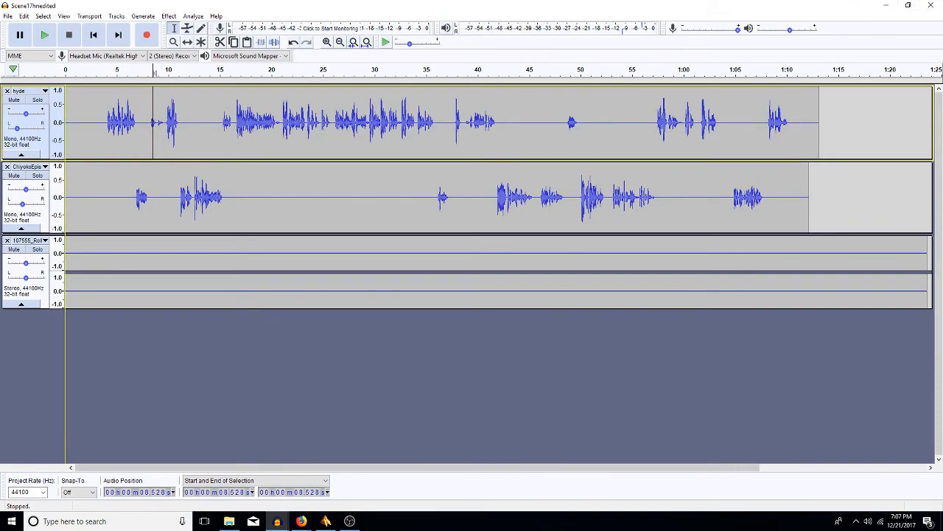
Open the recent Scene17hn project and solo its hyde track
left_click(9, 16)
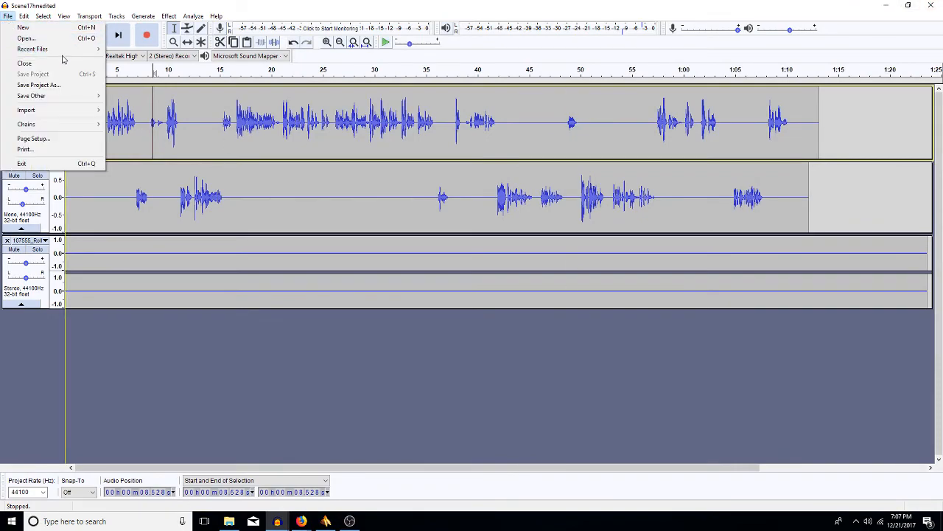
mouse_move(89, 50)
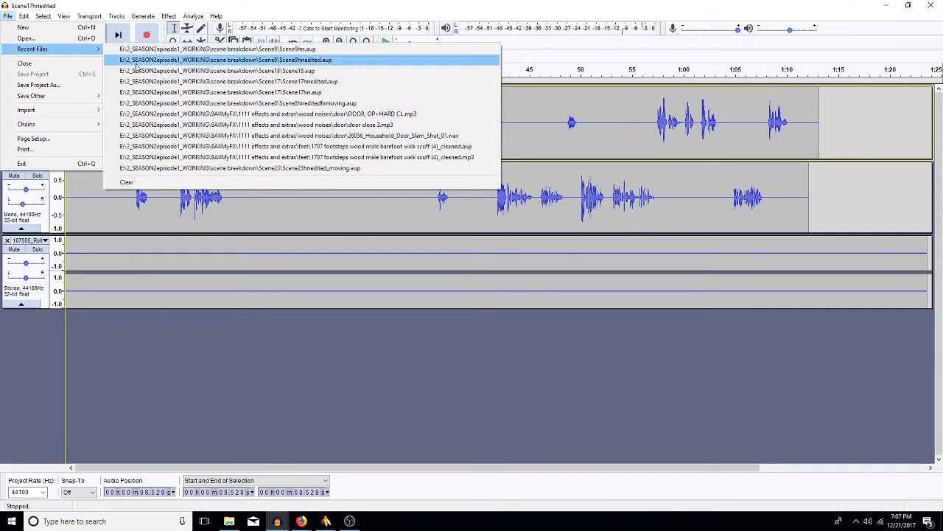
left_click(243, 93)
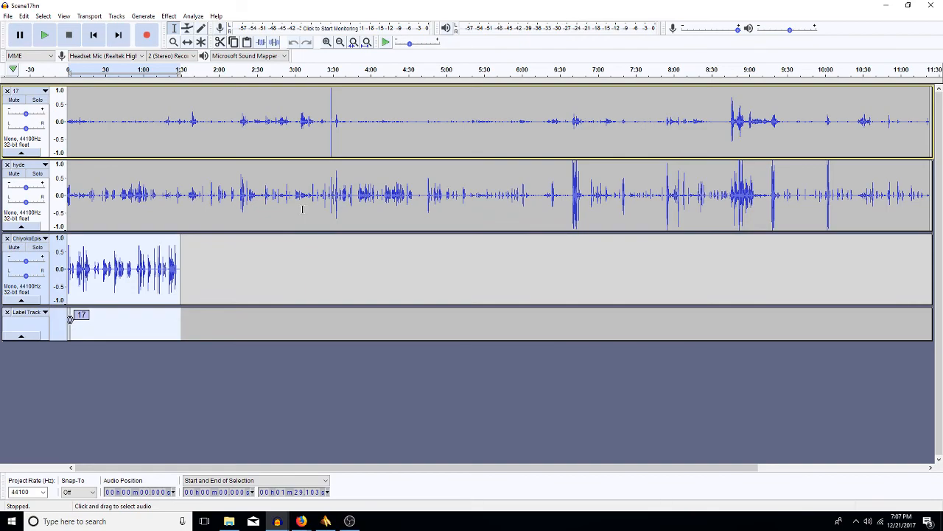
left_click(187, 194)
left_click(37, 173)
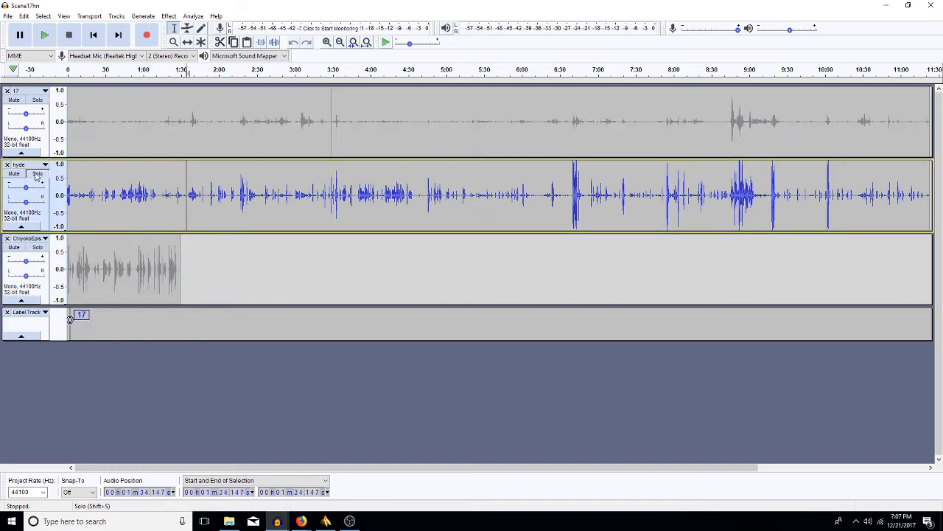
Listen to the raw hyde recording from 0:29.178 to look for the wanted line
left_click(104, 196)
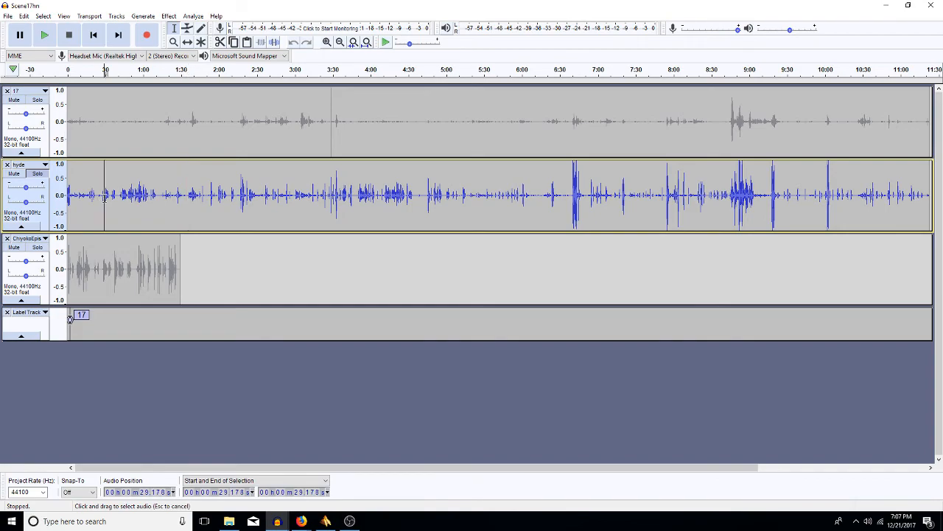
key("space")
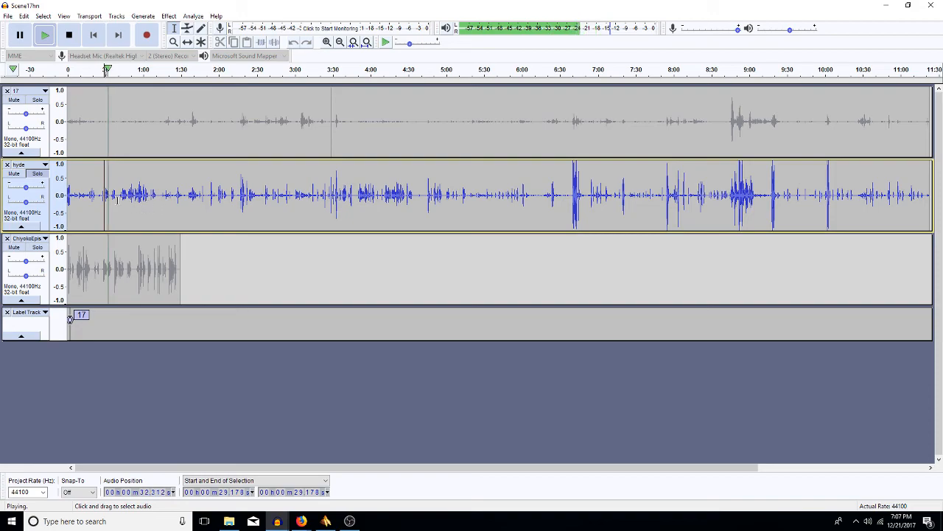
left_click(326, 43)
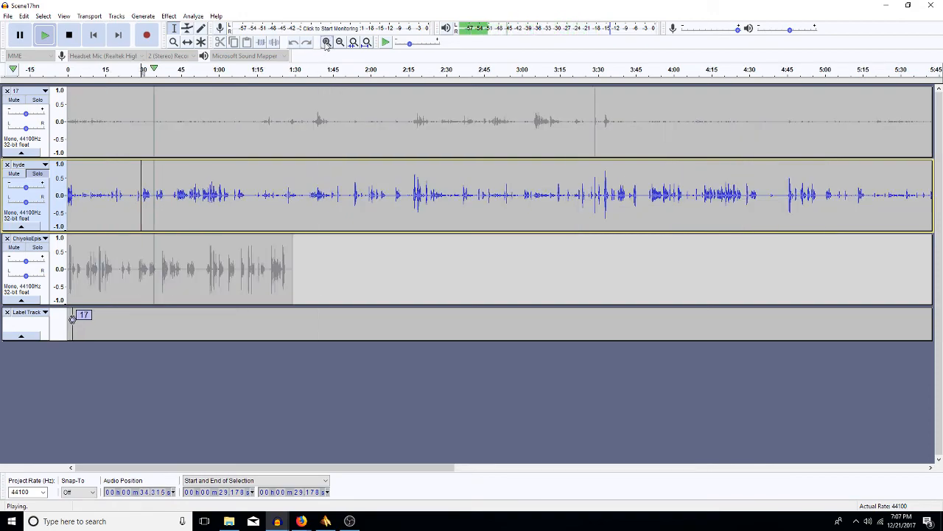
key("space")
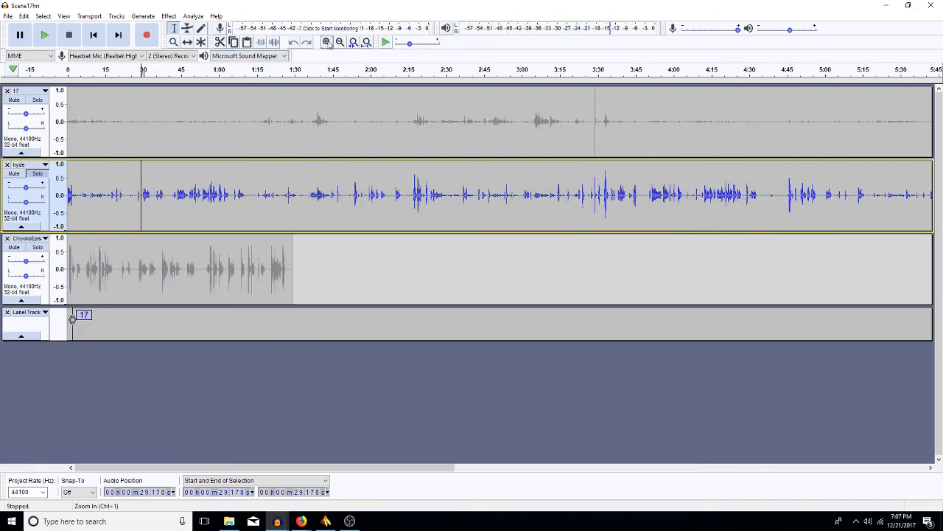
left_click(326, 42)
left_click(326, 42)
left_click(326, 43)
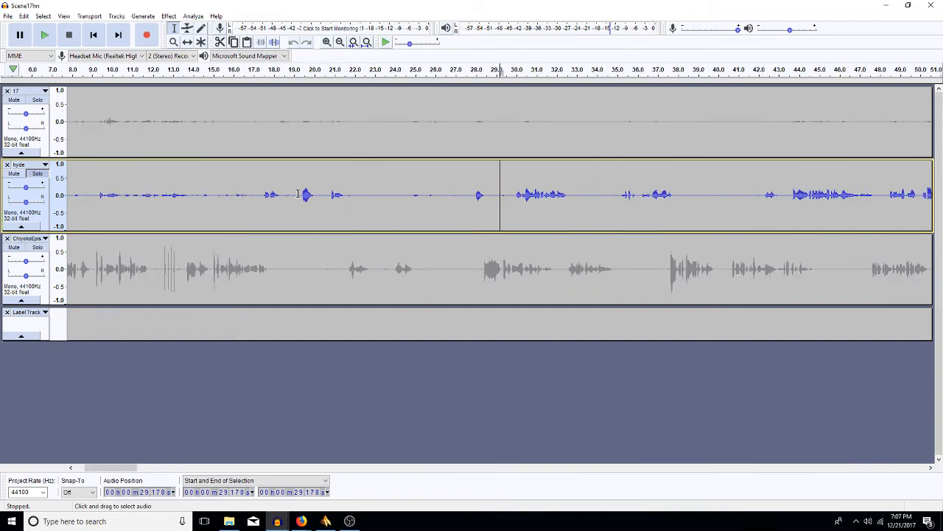
Listen to hyde from 0:27.938 and 0:42.283, and select the short line from 0:42.259 to 0:43.694
left_click(475, 195)
key("space")
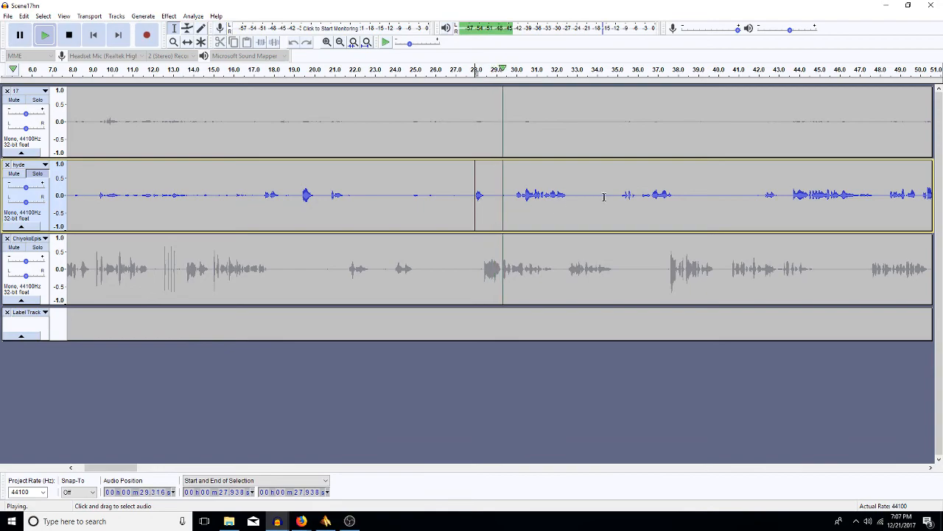
left_click(765, 196)
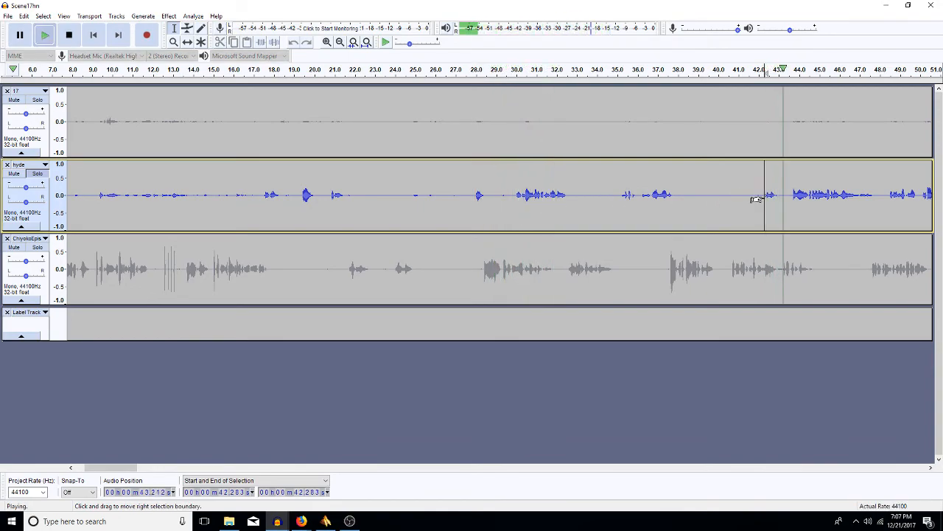
key("space")
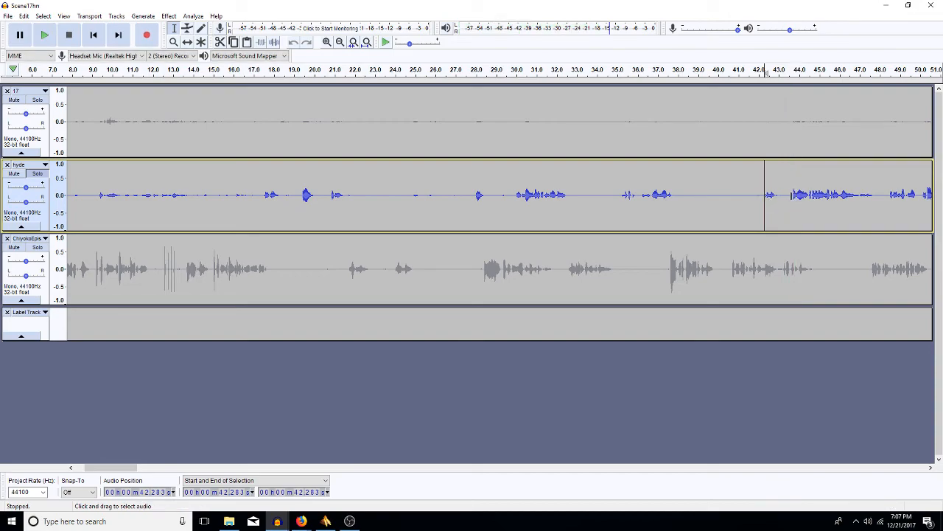
left_click_drag(793, 205, 764, 223)
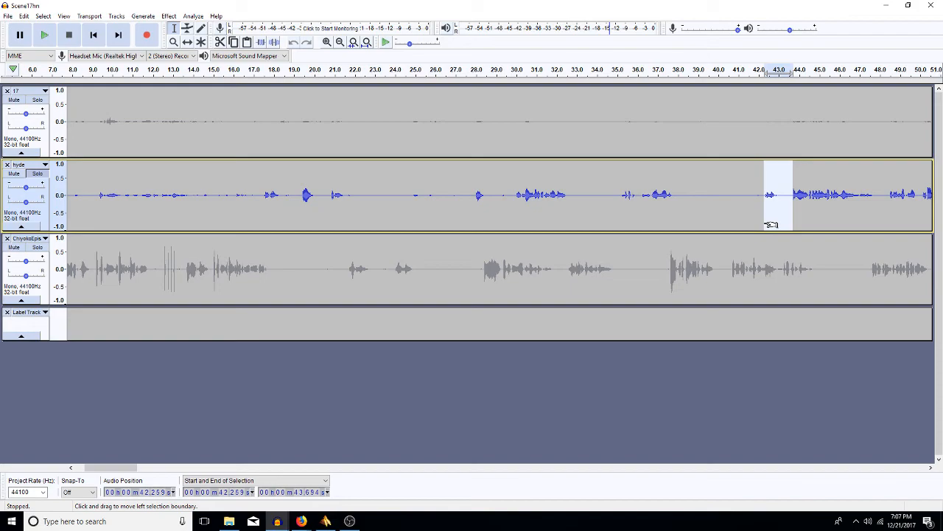
Switch to the Scene17hnedited project and place the cursor at 0:15.865 in the short hyde line
mouse_move(279, 521)
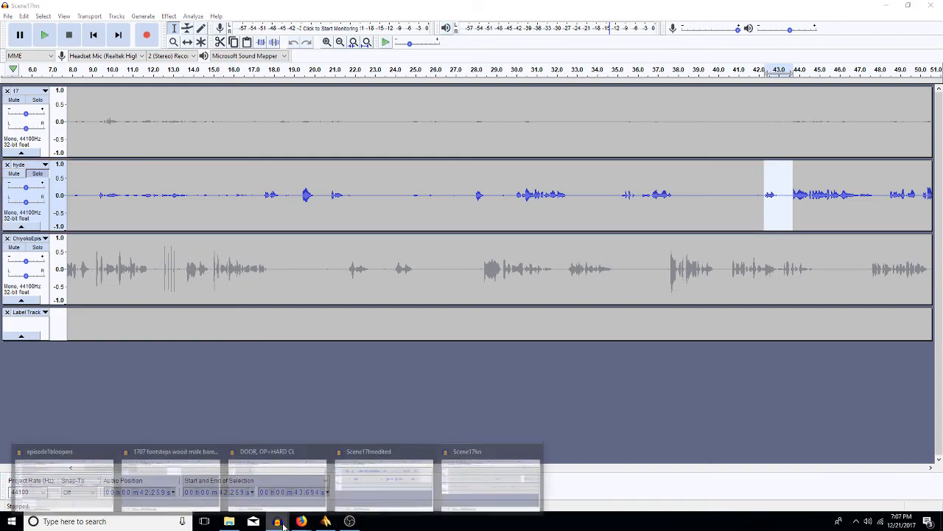
left_click(371, 477)
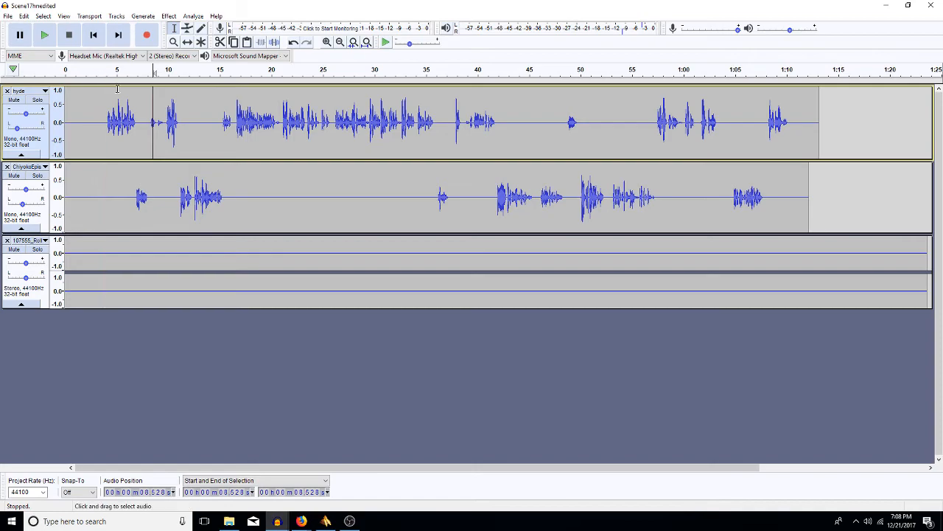
left_click(229, 121)
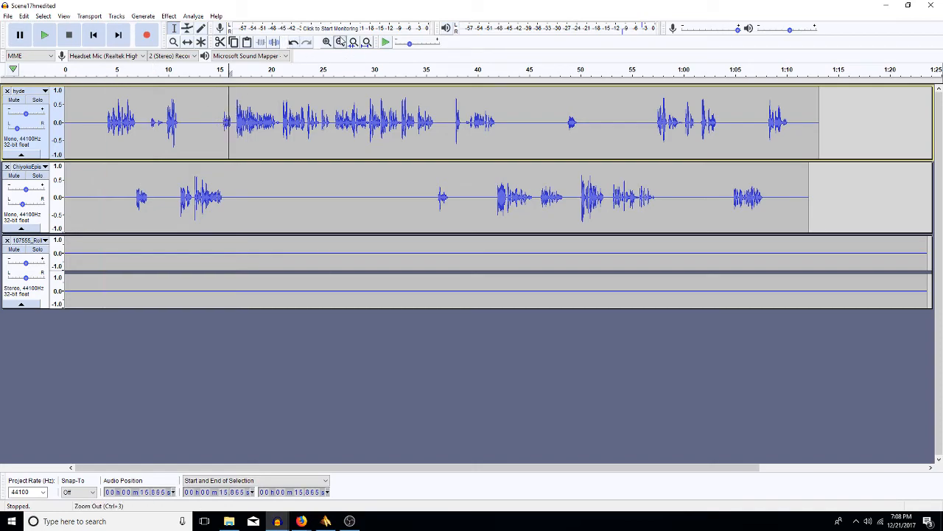
left_click(327, 42)
left_click(327, 42)
left_click(327, 42)
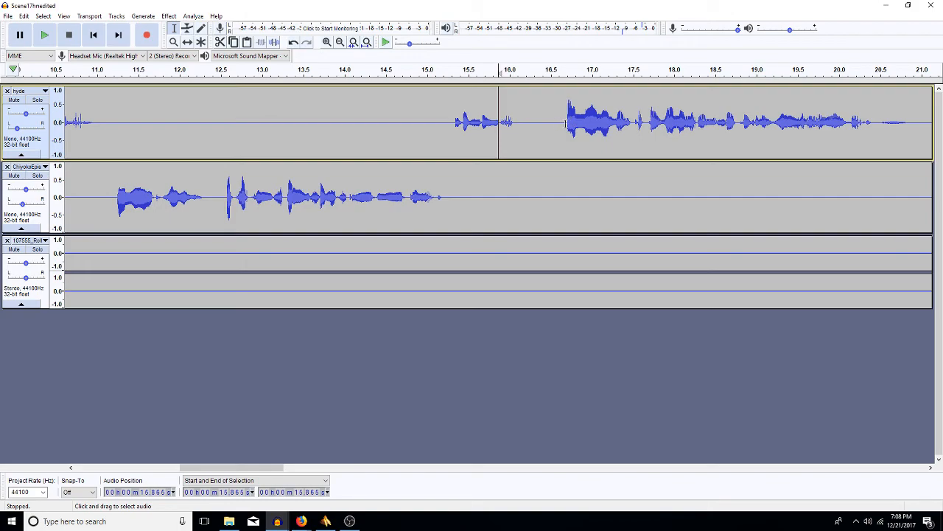
Select the short hyde line from 0:15.323 to 0:16.687, and open the Amplify effect on it and cancel
left_click_drag(563, 125, 555, 126)
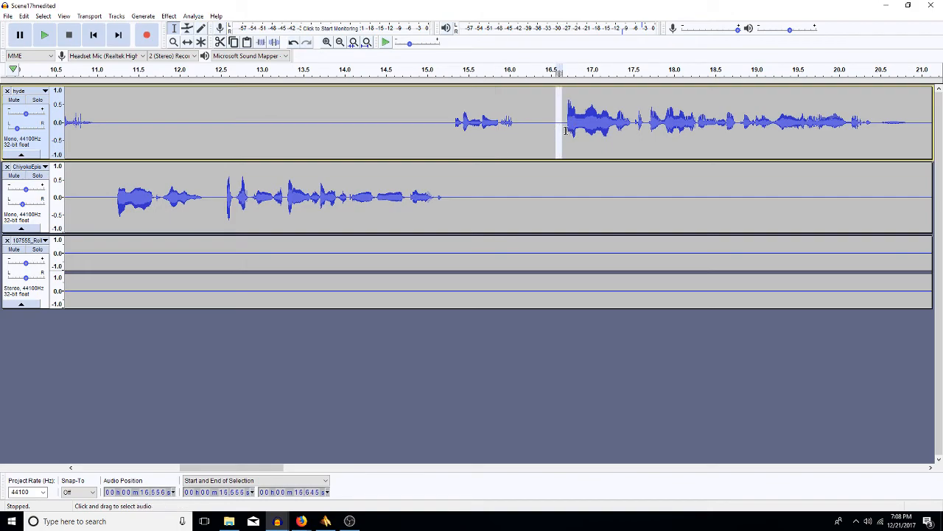
key("shift+Right")
key("shift+Right")
key("shift+Right")
key("shift+Right")
key("shift+Right")
key("shift+Right")
key("shift+Right")
left_click_drag(558, 140, 457, 147)
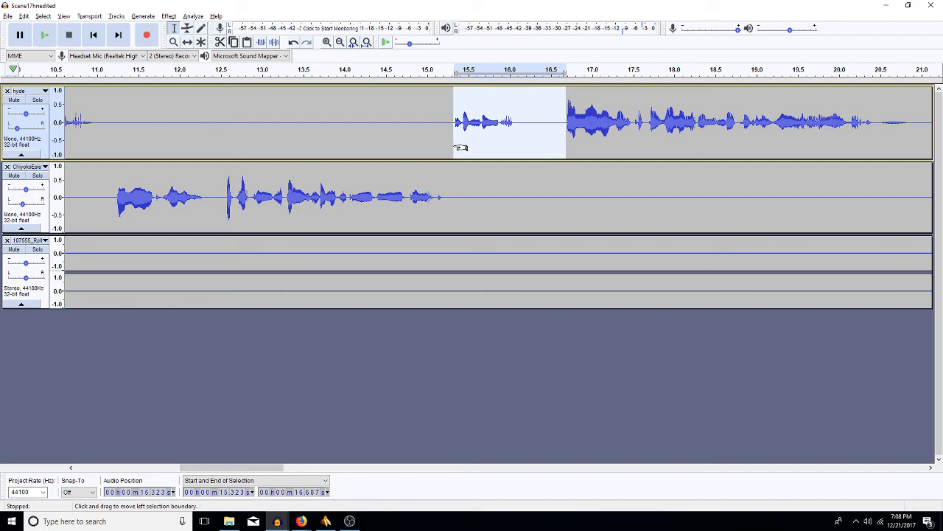
key("ctrl+r")
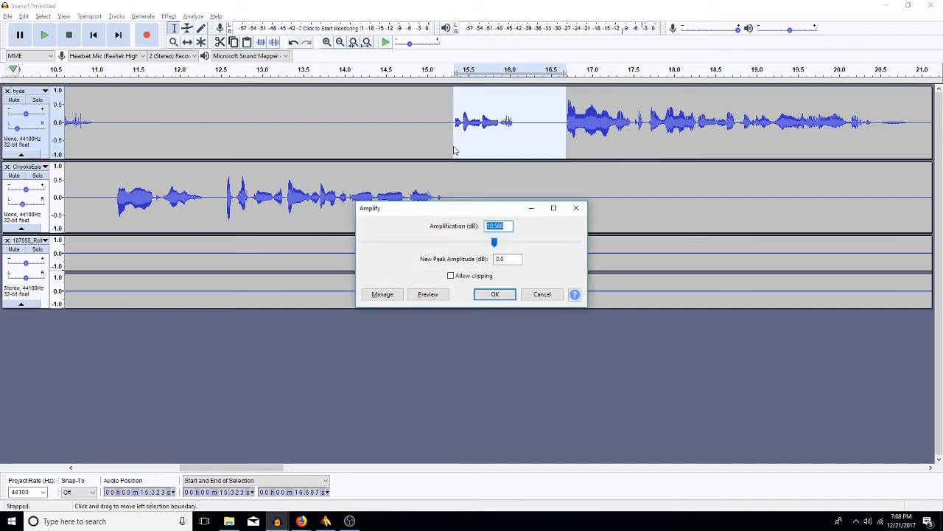
left_click(529, 291)
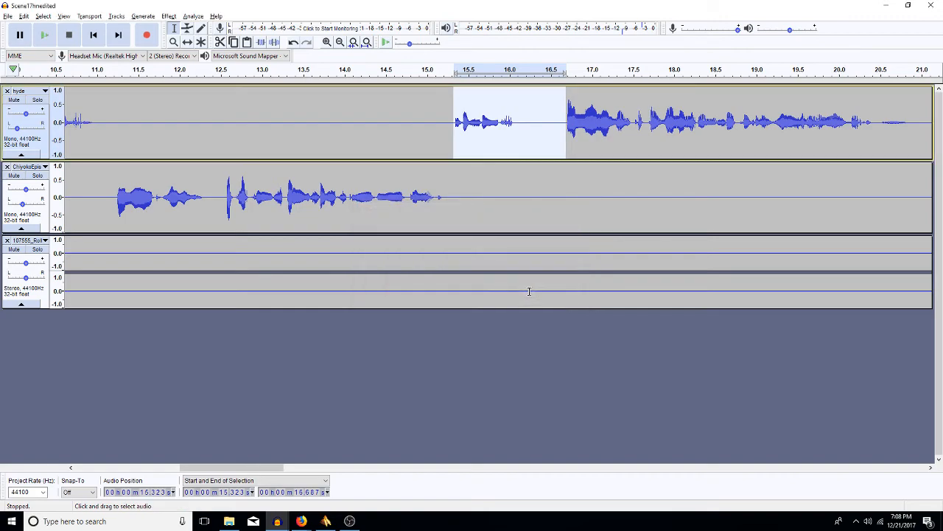
Replace the selected short hyde line with the copied raw take from Scene17hn and raise its level with Amplify
key("ctrl+z")
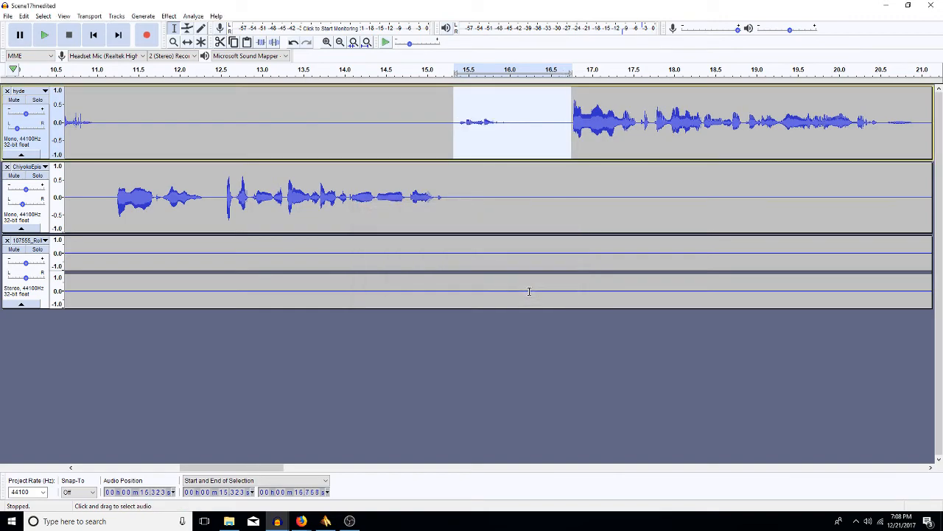
key("ctrl+r")
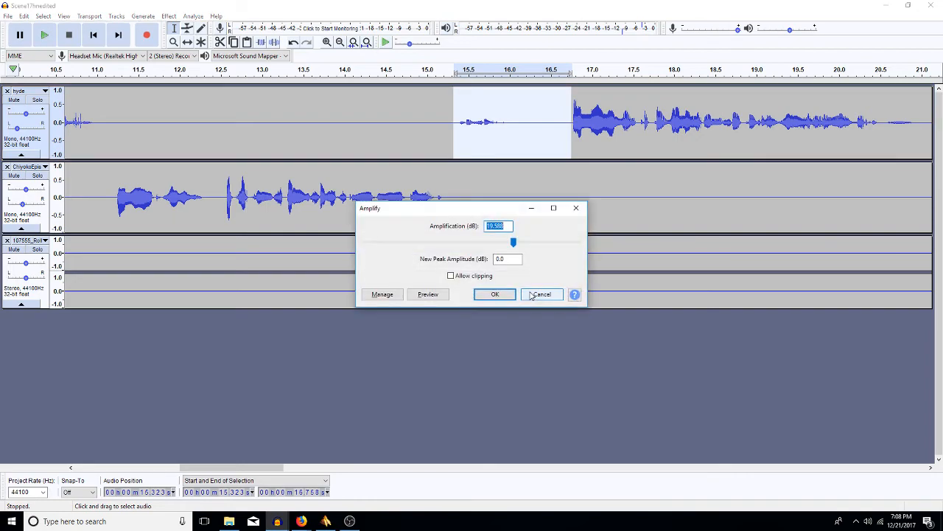
type("10")
key("Return")
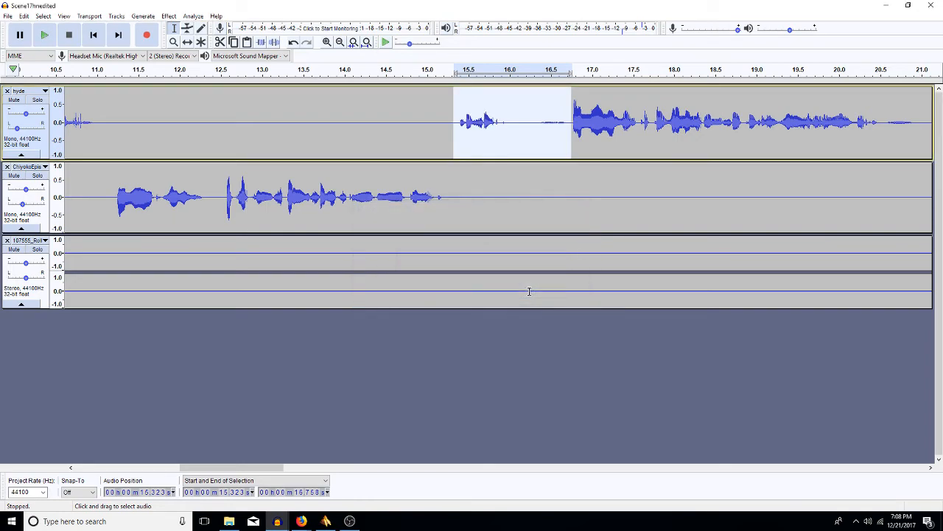
Listen to the replaced hyde line in context from 0:14.442
left_click(380, 119)
key("space")
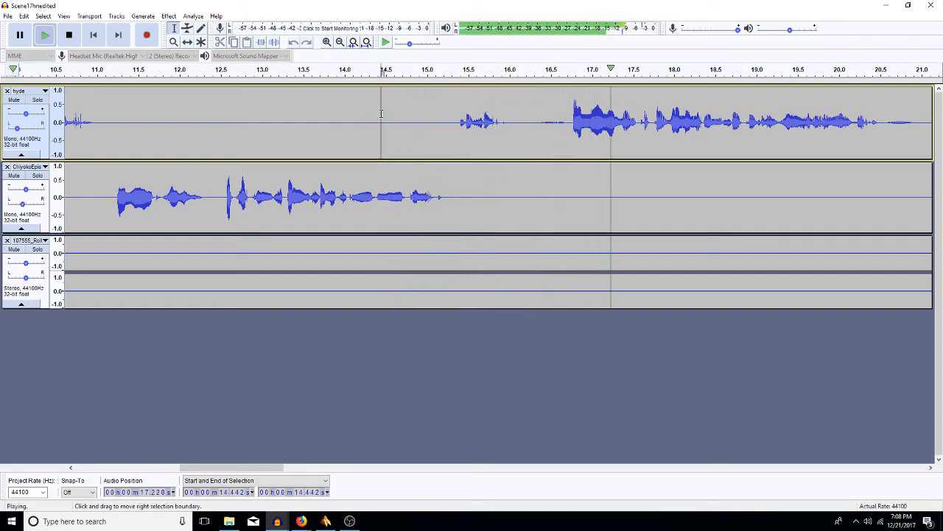
key("space")
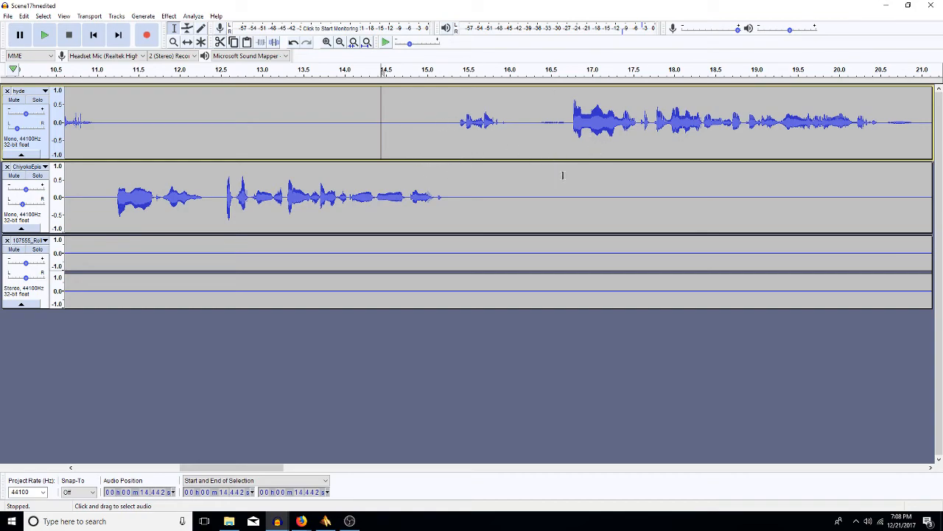
Select only the spoken part of the short hyde line, 0:15.383 to 0:15.948, and amplify it further
left_click(505, 135)
left_click_drag(505, 135, 459, 144)
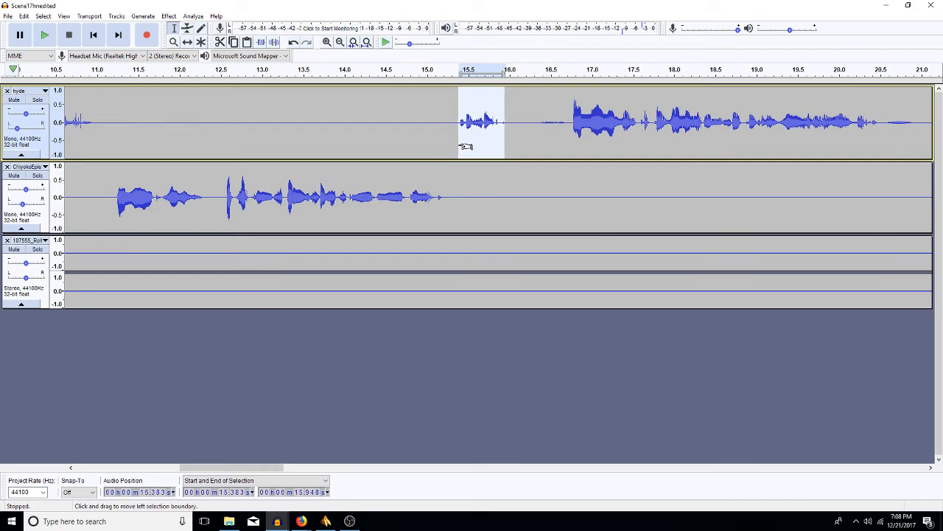
key("ctrl+r")
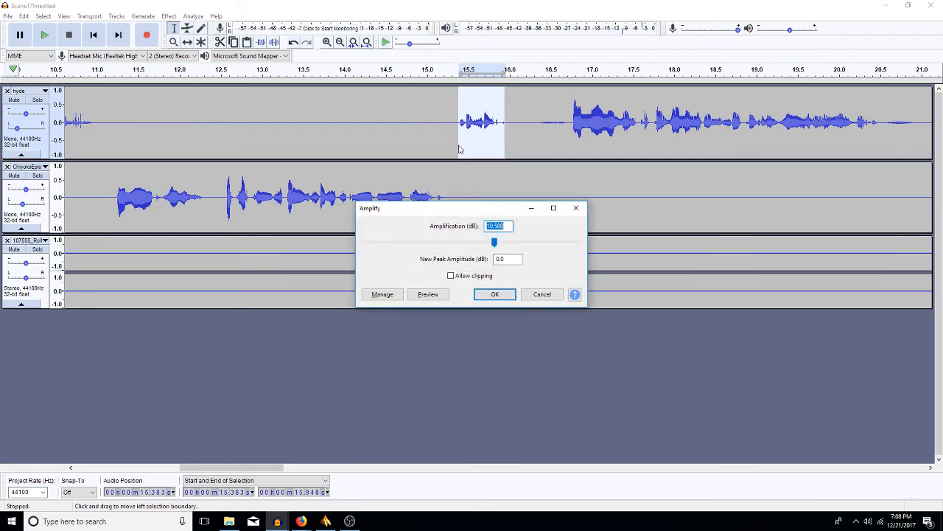
key("Escape")
Listen to the levelled dialogue from 0:13.167 and again from 0:15.150
left_click(276, 132)
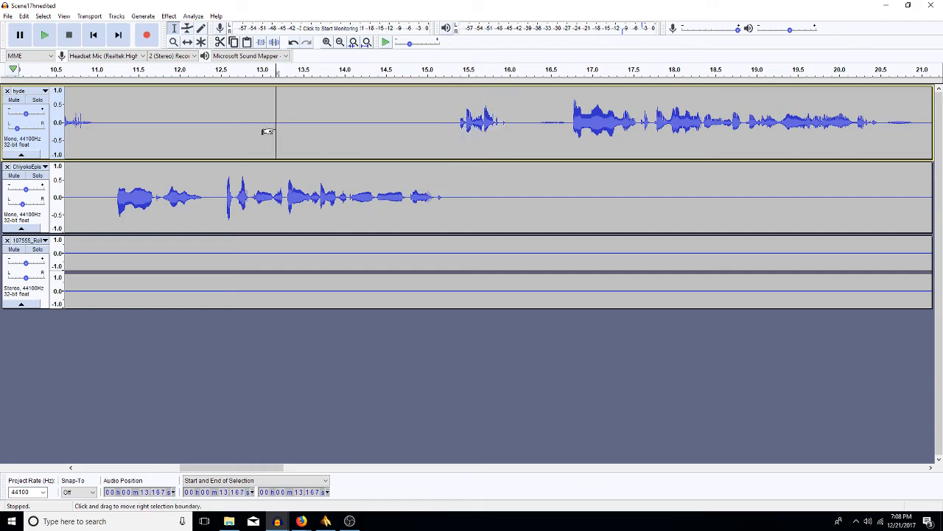
key("space")
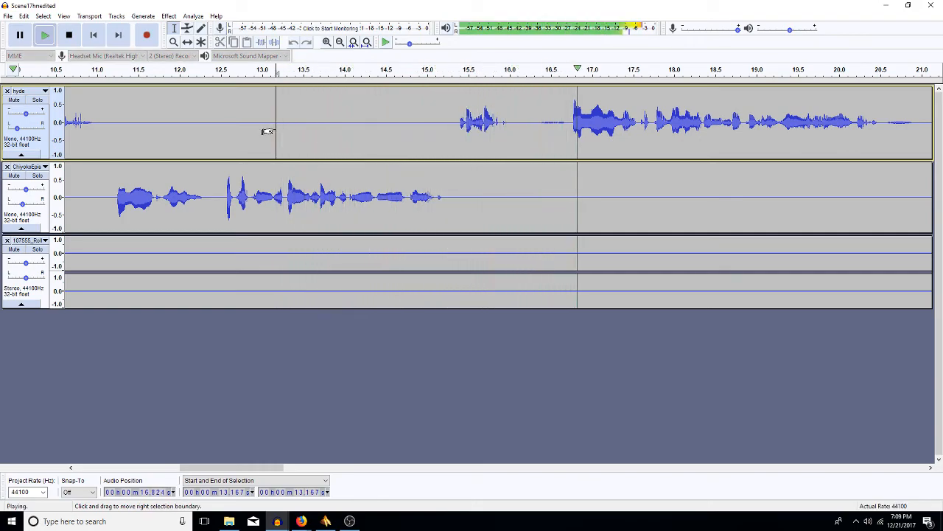
left_click(440, 127)
key("space")
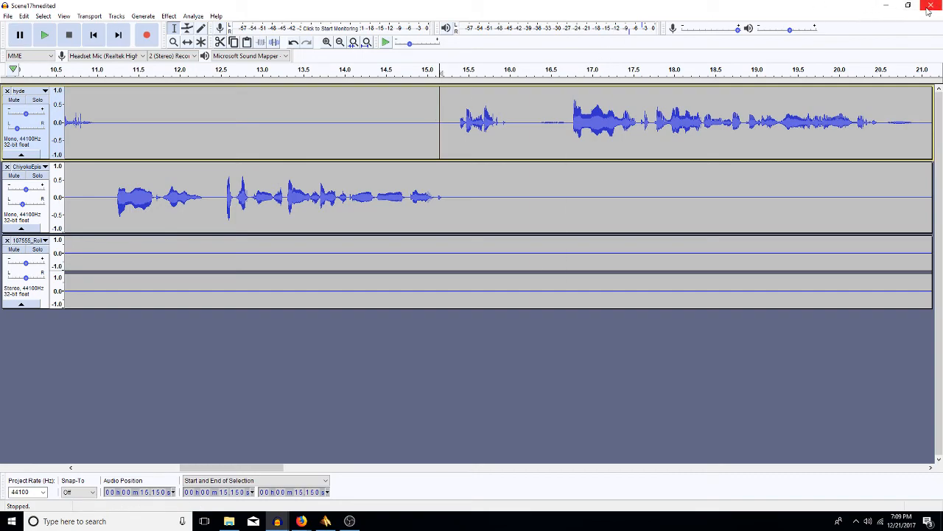
Close the Scene17hnedited project and place the cursor at 0:33.943 in track 17 of the Scene17hn project
left_click(473, 204)
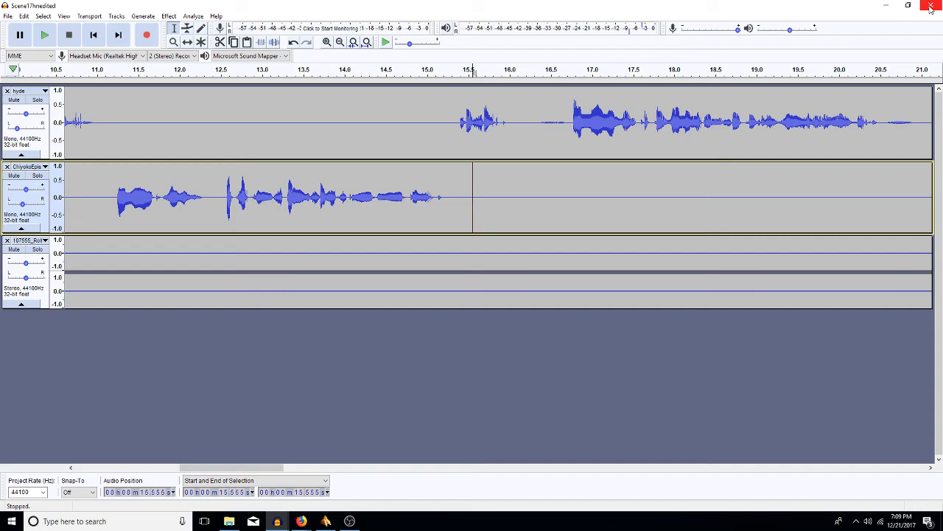
left_click(930, 6)
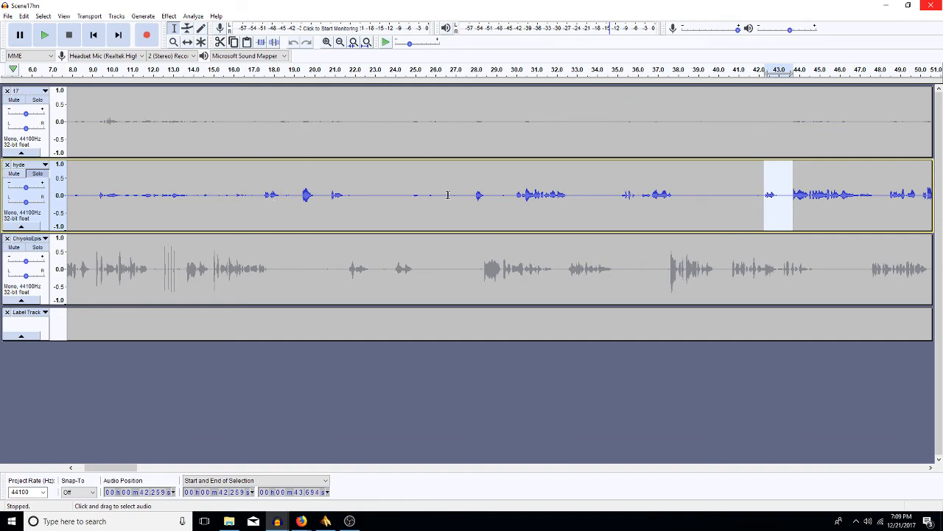
left_click(688, 131)
left_click(596, 130)
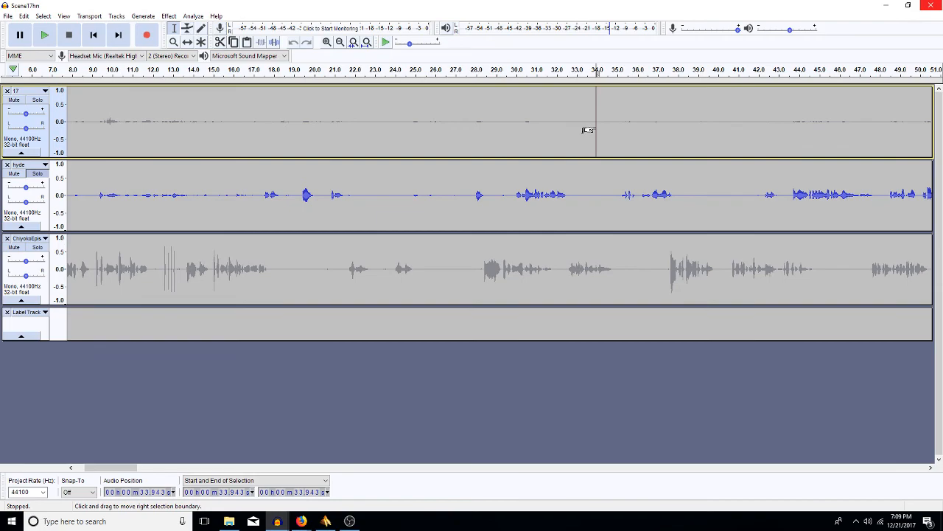